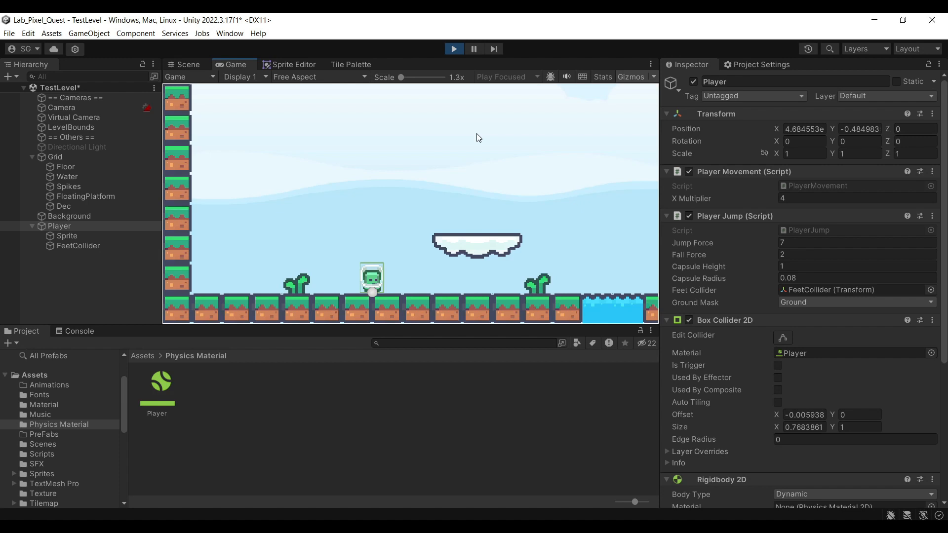
Switch to Visual Studio and review PlayerJump.cs, examining the capsule variables, the ground check and the water trigger methods.
{"action": "left_click", "coordinate": [378, 517]}
{"action": "scroll", "coordinate": [179, 191], "scroll_direction": "down", "scroll_amount": 2}
{"action": "scroll", "coordinate": [179, 191], "scroll_direction": "up", "scroll_amount": 3}
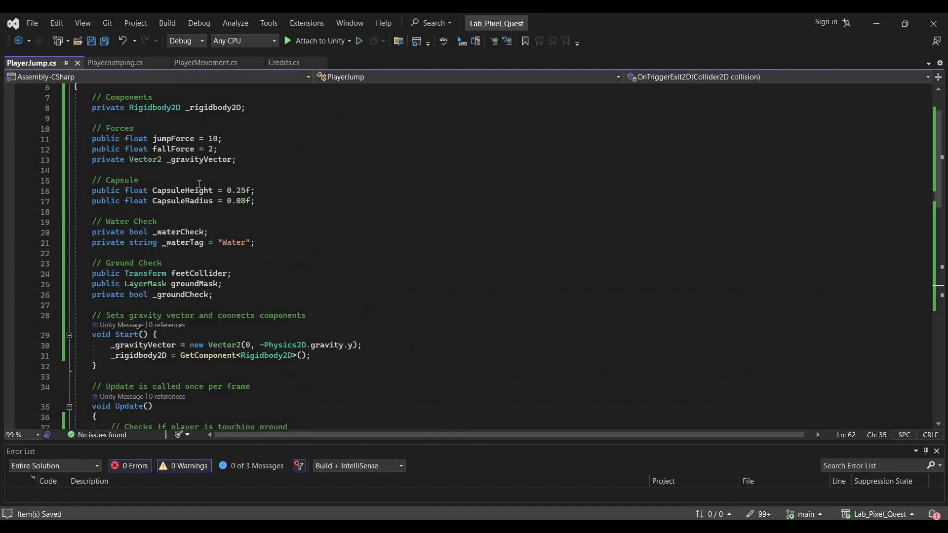
{"action": "scroll", "coordinate": [199, 193], "scroll_direction": "down", "scroll_amount": 1}
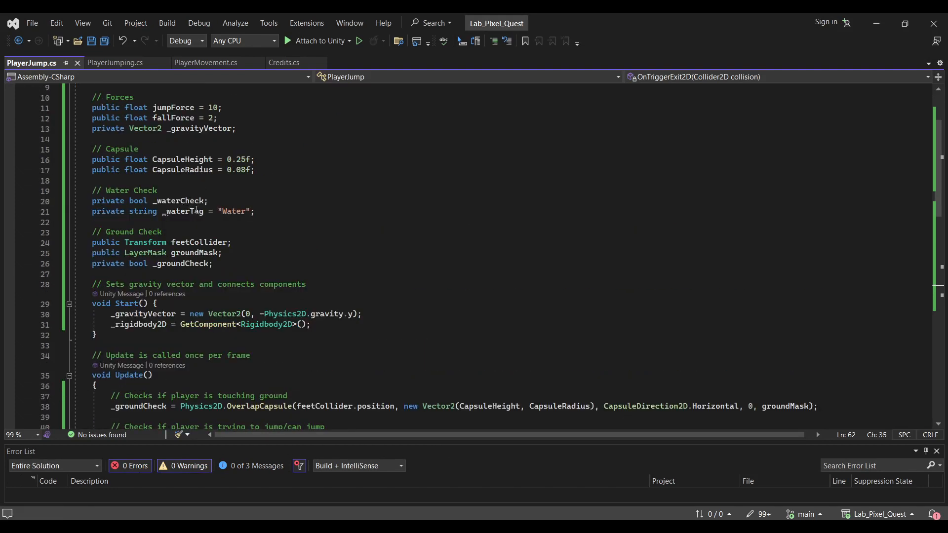
{"action": "scroll", "coordinate": [202, 211], "scroll_direction": "down", "scroll_amount": 10}
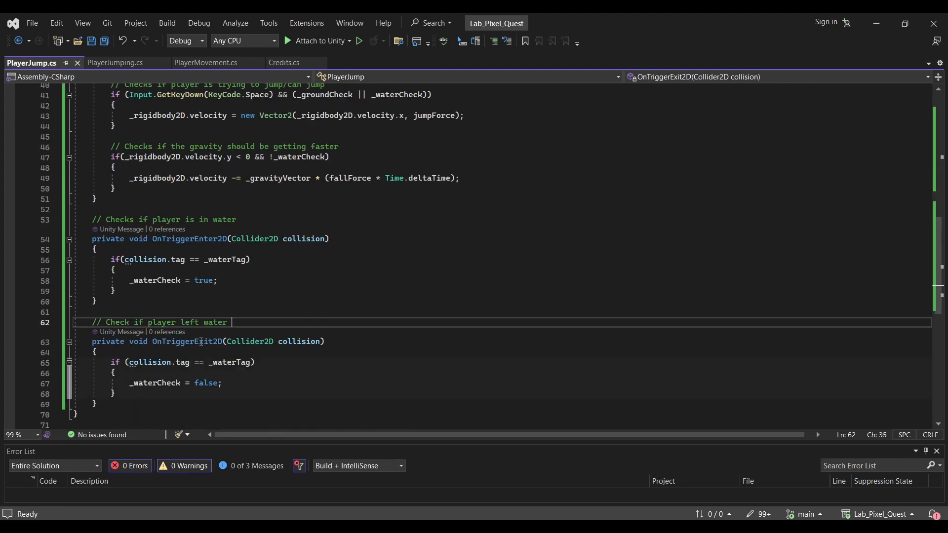
{"action": "scroll", "coordinate": [271, 350], "scroll_direction": "up", "scroll_amount": 10}
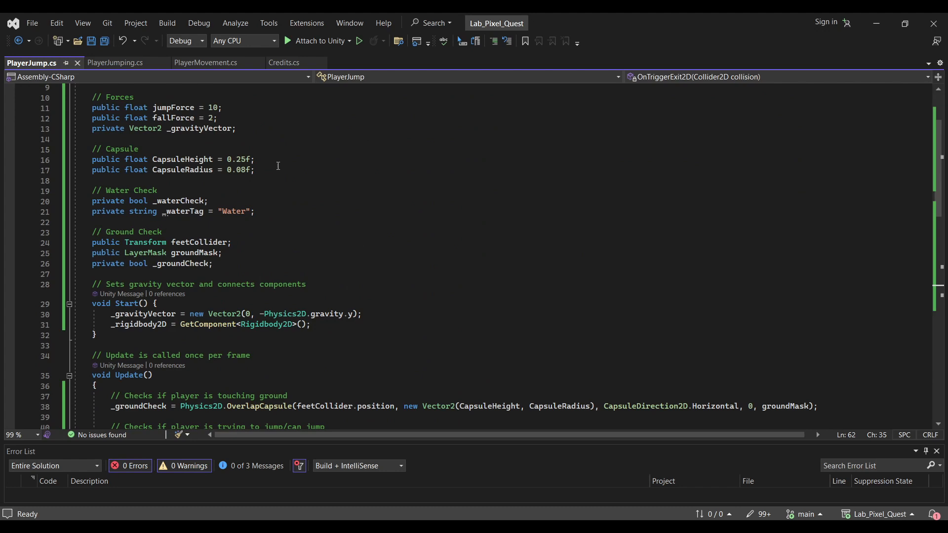
{"action": "scroll", "coordinate": [364, 272], "scroll_direction": "down", "scroll_amount": 1}
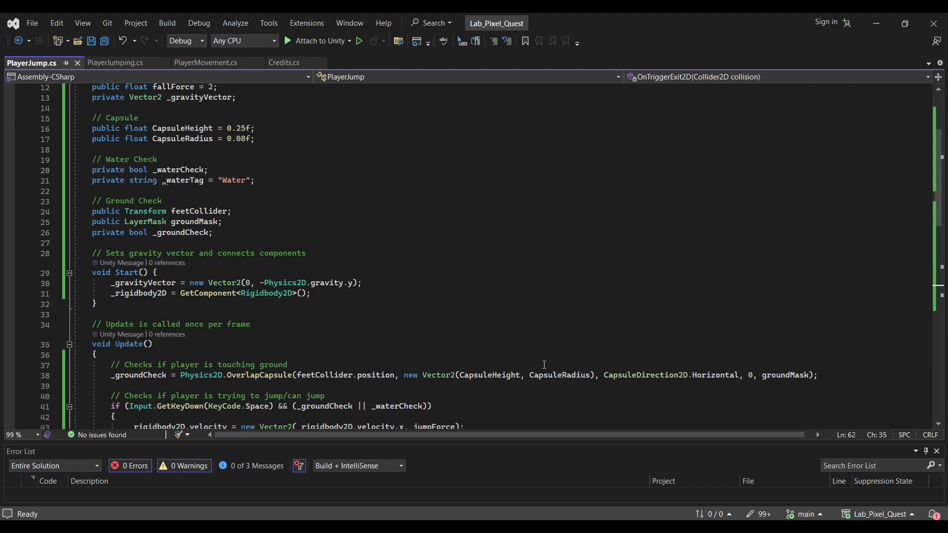
{"action": "scroll", "coordinate": [544, 364], "scroll_direction": "down", "scroll_amount": 10}
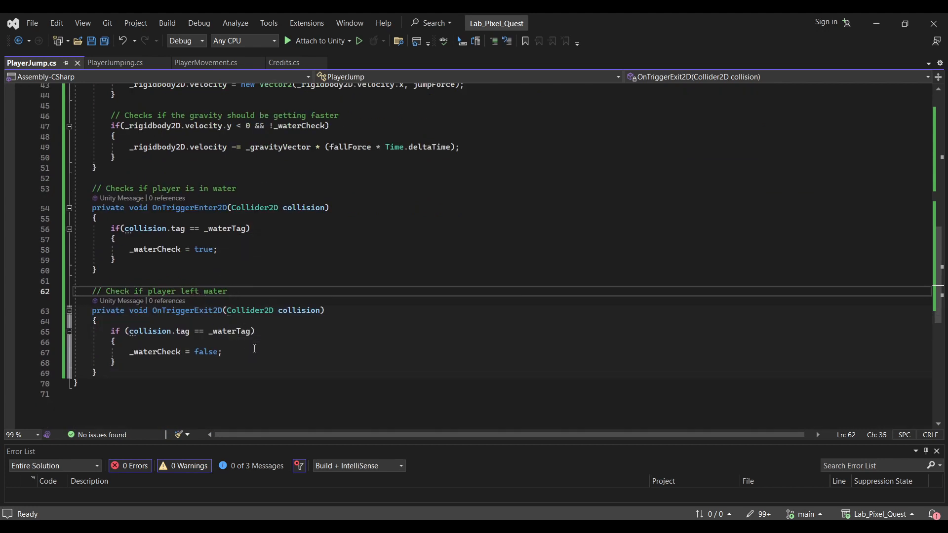
{"action": "scroll", "coordinate": [252, 348], "scroll_direction": "up", "scroll_amount": 14}
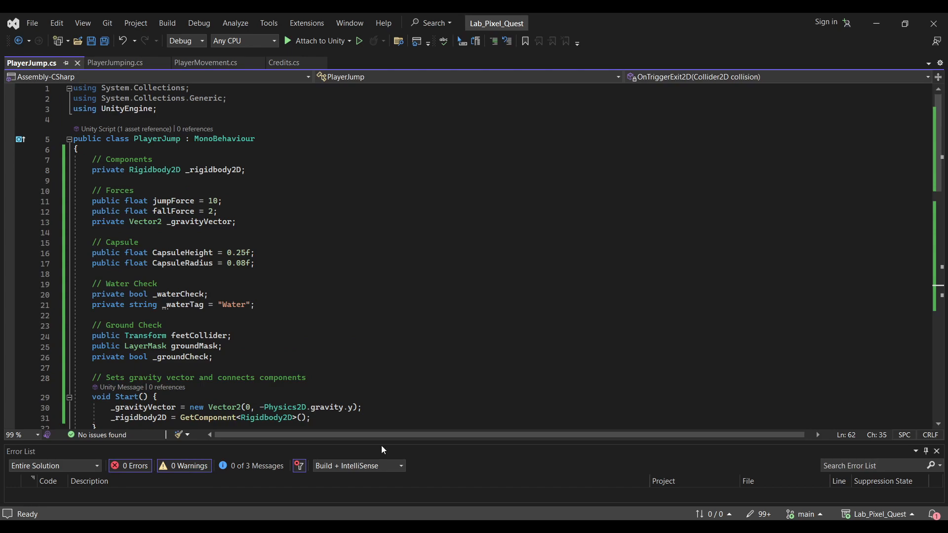
Switch back to Unity and playtest the player by moving into the boundary wall and jumping repeatedly against it.
{"action": "key", "text": "a"}
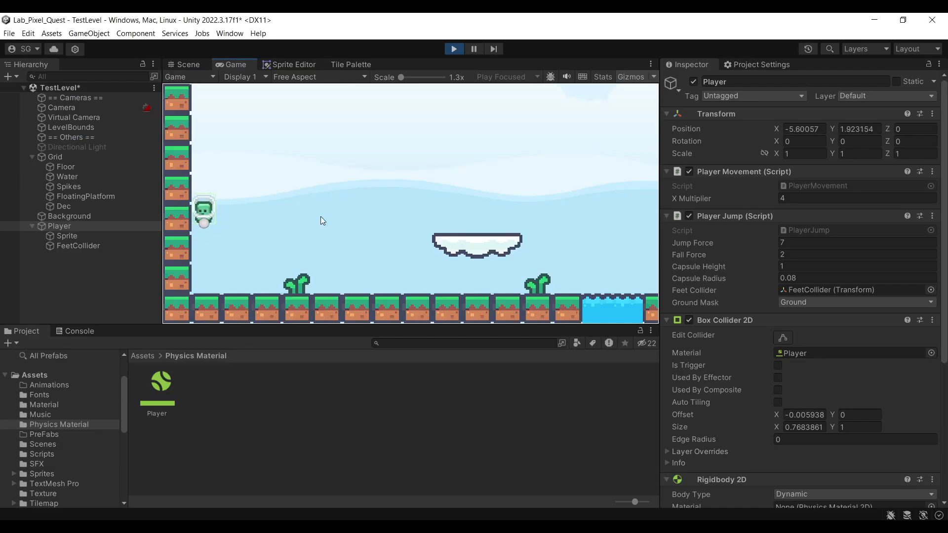
{"action": "key", "text": "space"}
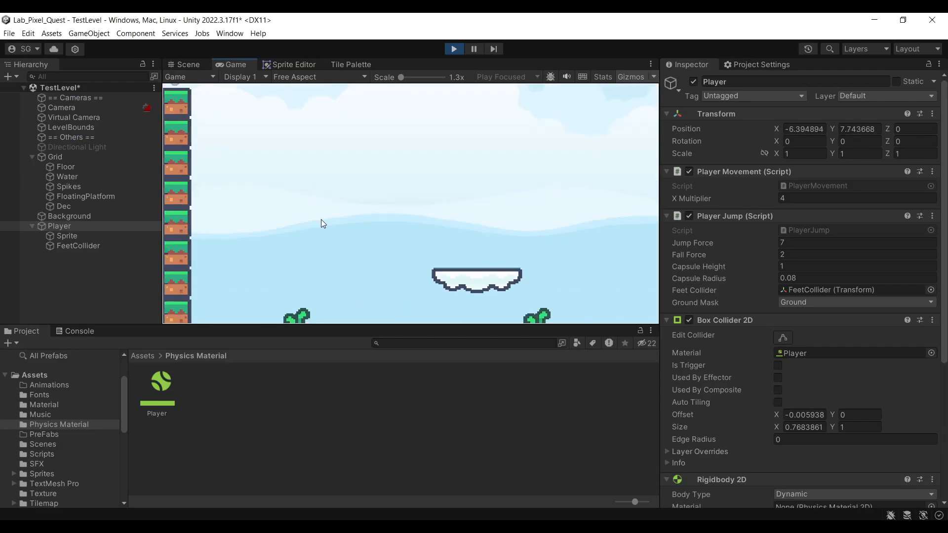
{"action": "key", "text": "d"}
{"action": "key", "text": "a"}
{"action": "key", "text": "space"}
{"action": "key", "text": "space"}
{"action": "key", "text": "space"}
{"action": "key", "text": "d"}
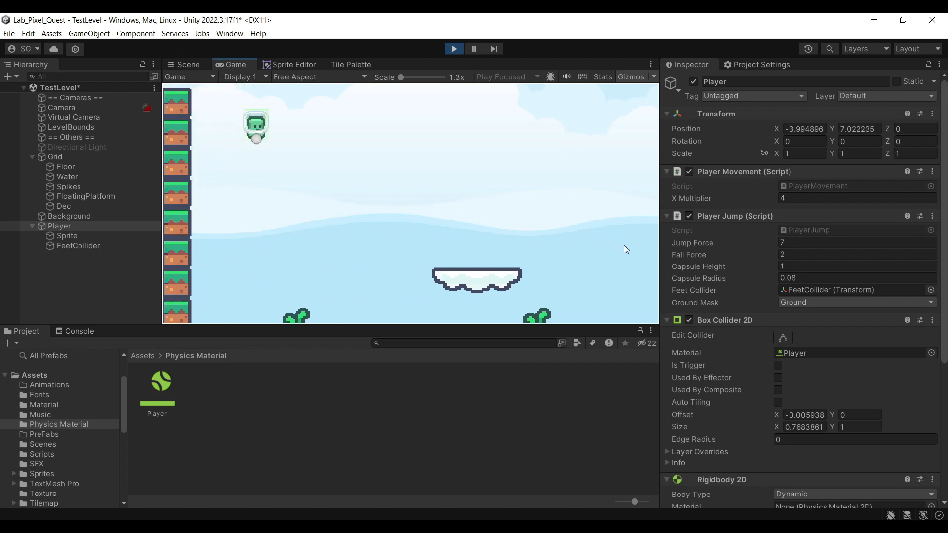
Set the player's Capsule Height to 0.25, retest jumping against the boundary wall, and exit play mode.
{"action": "left_click", "coordinate": [789, 267]}
{"action": "type", "text": "0.25"}
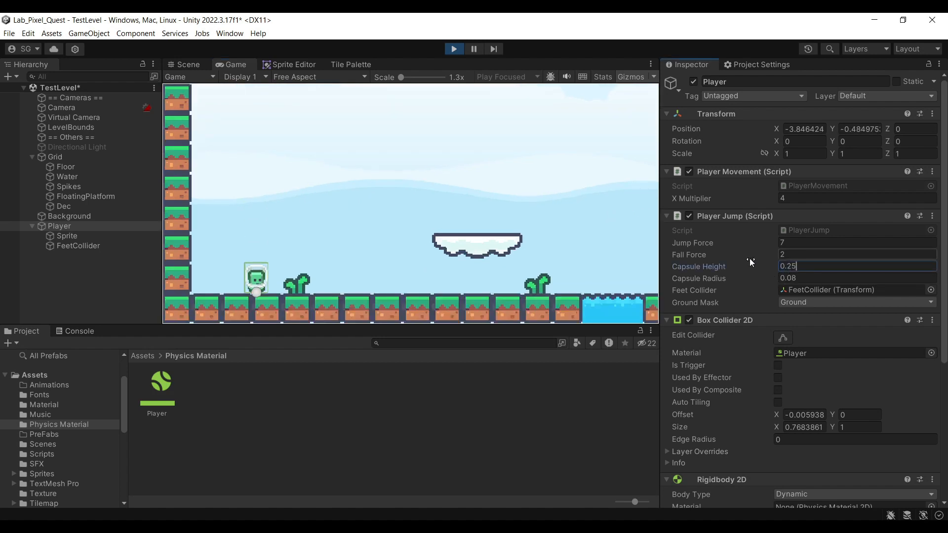
{"action": "left_click", "coordinate": [433, 173]}
{"action": "key", "text": "a"}
{"action": "key", "text": "space"}
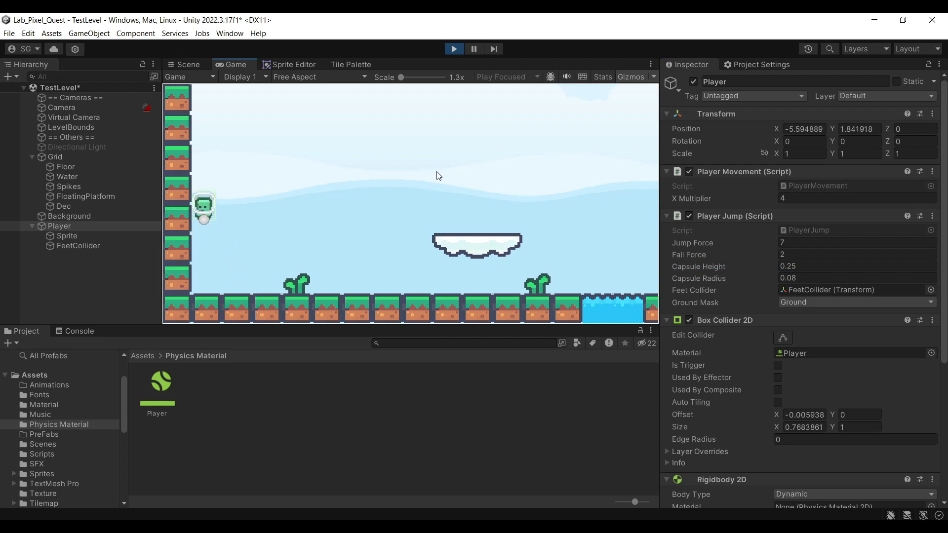
{"action": "key", "text": "space"}
{"action": "key", "text": "d"}
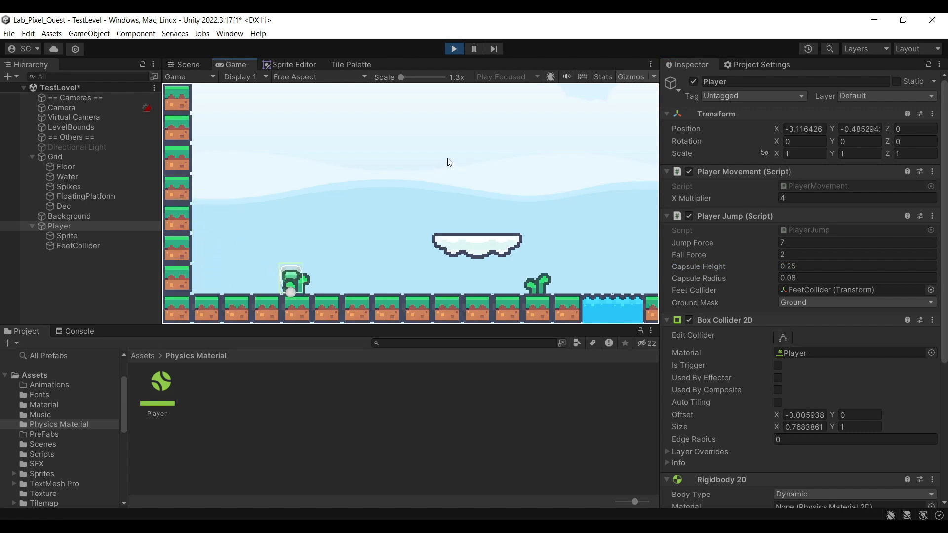
{"action": "key", "text": "ctrl+p"}
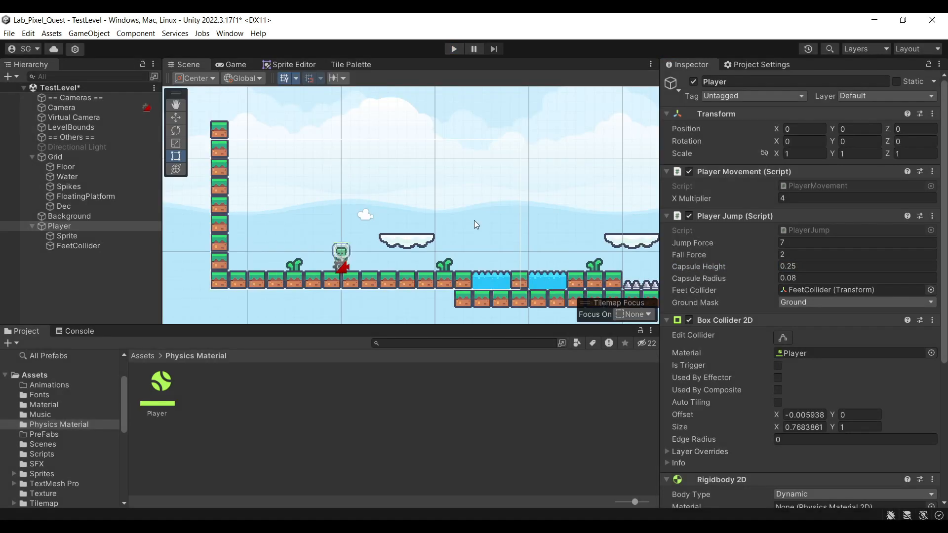
Create a C# script named PlayerStats in the Assets/Scripts folder.
{"action": "middle_click_drag", "start_coordinate": [474, 220], "coordinate": [426, 222]}
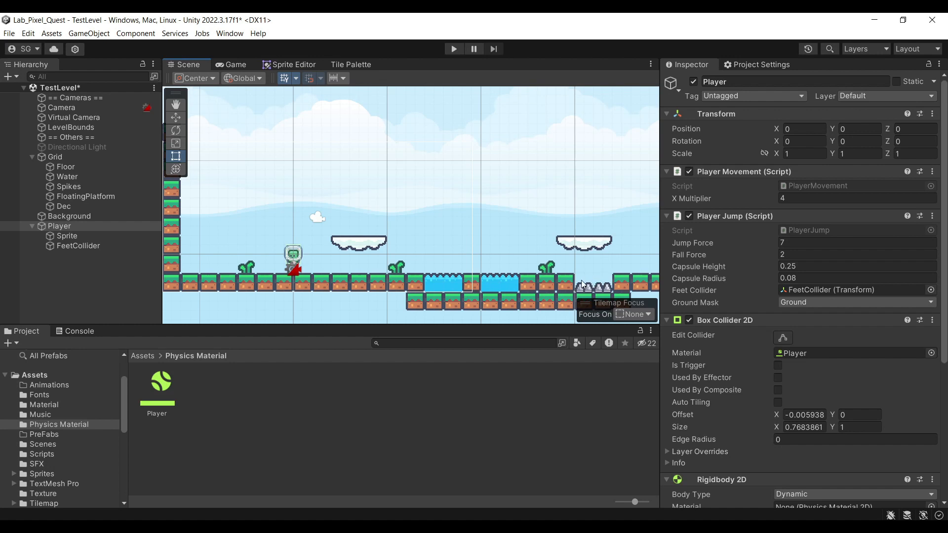
{"action": "double_click", "coordinate": [479, 395]}
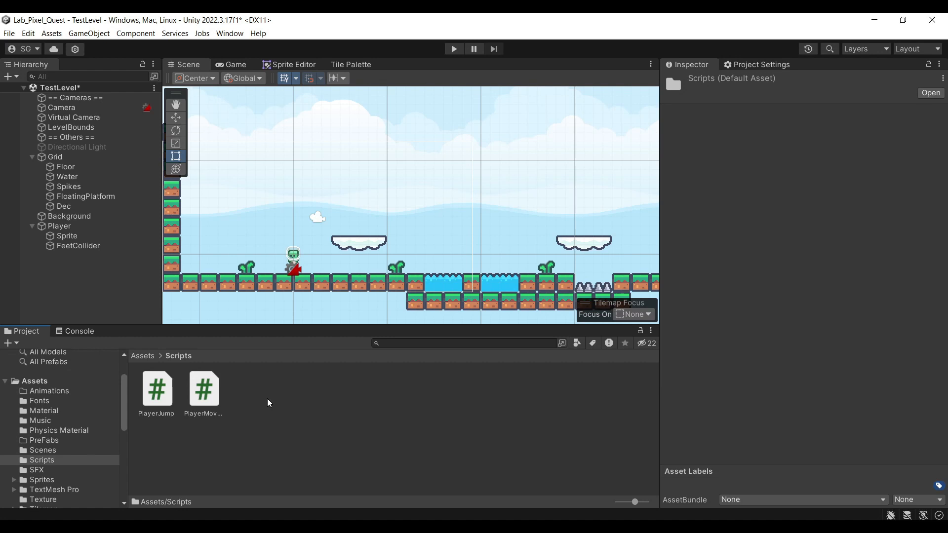
{"action": "right_click", "coordinate": [268, 398]}
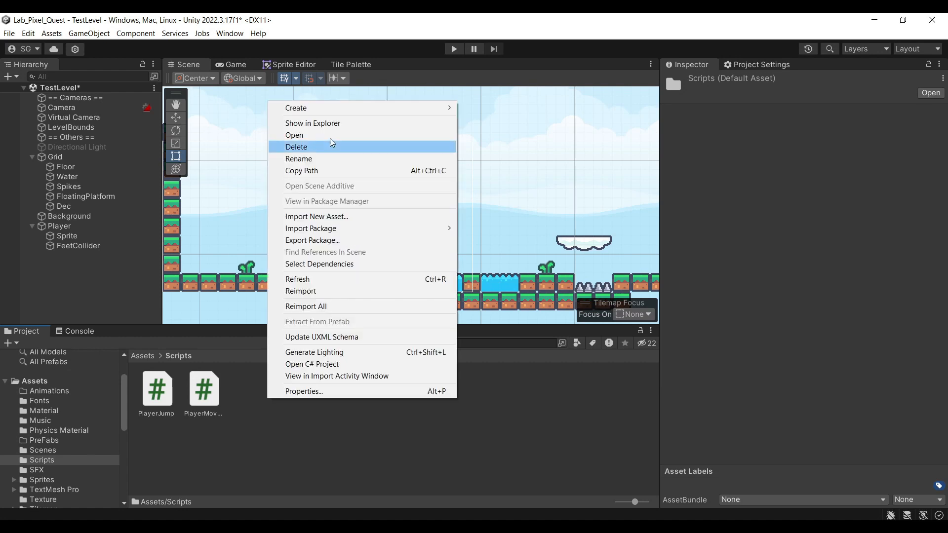
{"action": "mouse_move", "coordinate": [351, 110]}
{"action": "left_click", "coordinate": [499, 46]}
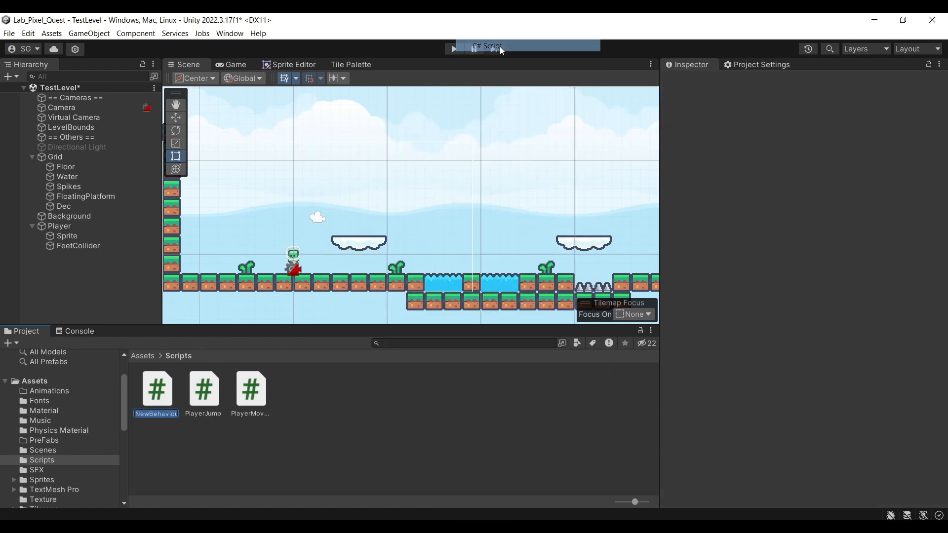
{"action": "type", "text": "PlayerStats"}
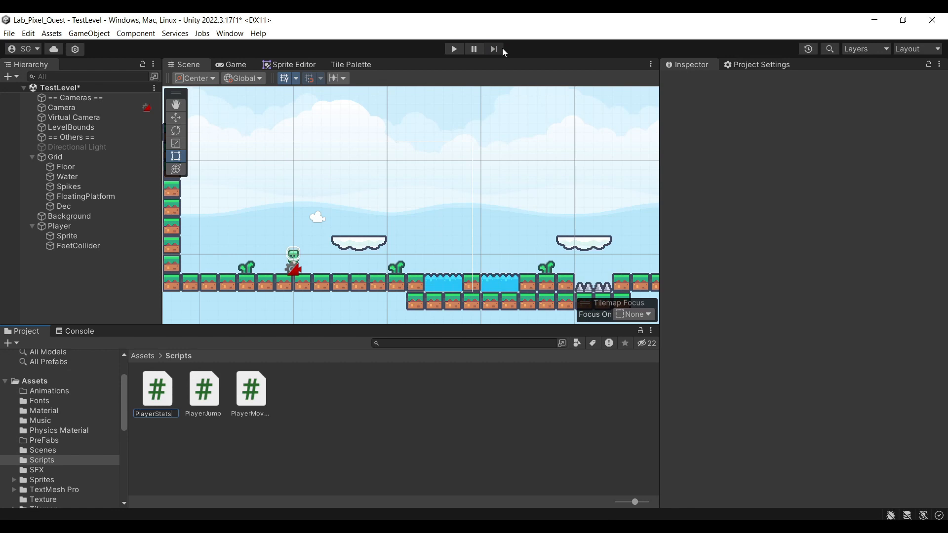
{"action": "key", "text": "Return"}
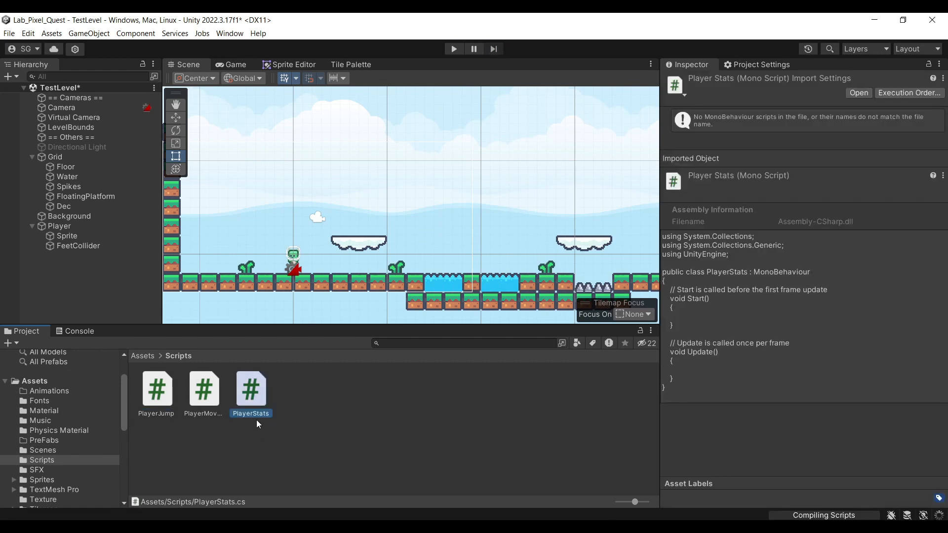
Open the PlayerStats script in Visual Studio and declare a public Transform variable named _respawnPoint at the start of the class.
{"action": "double_click", "coordinate": [251, 393]}
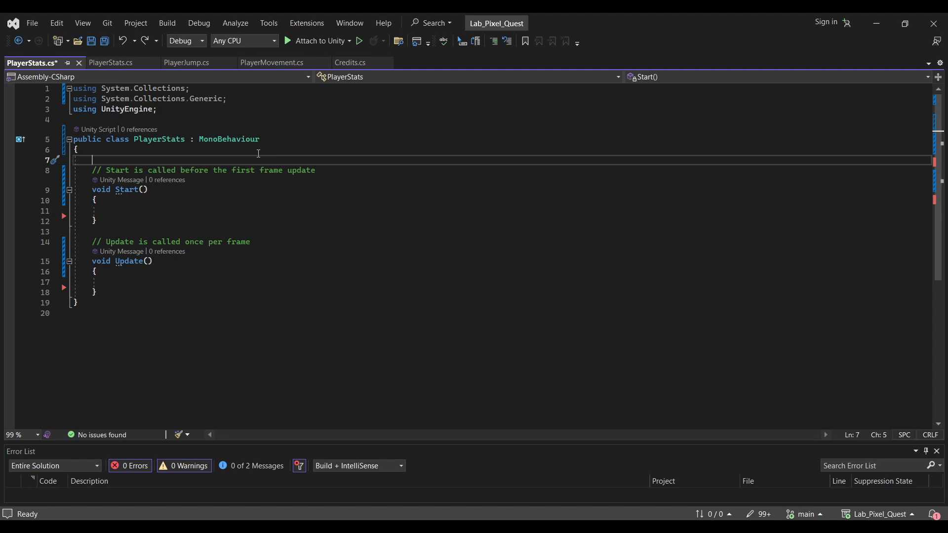
{"action": "type", "text": "public "}
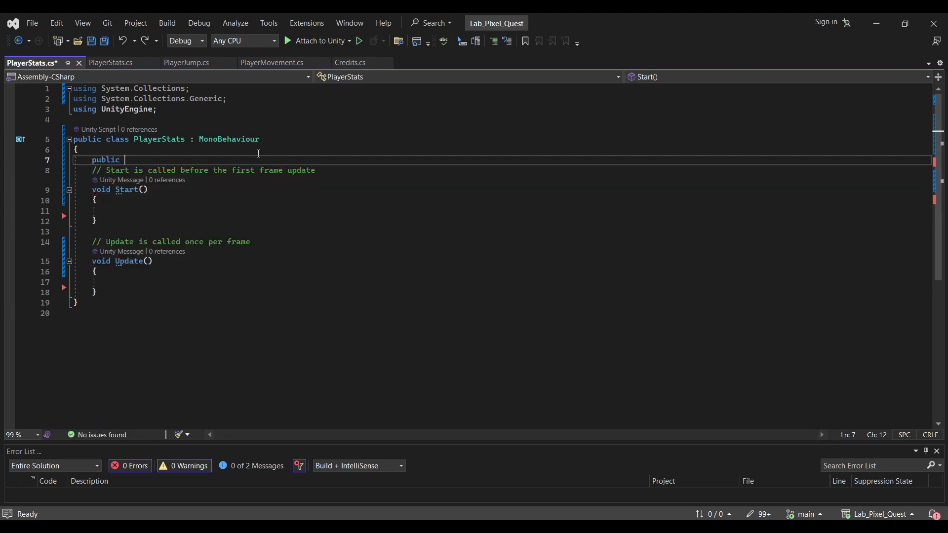
{"action": "type", "text": "Transform _r"}
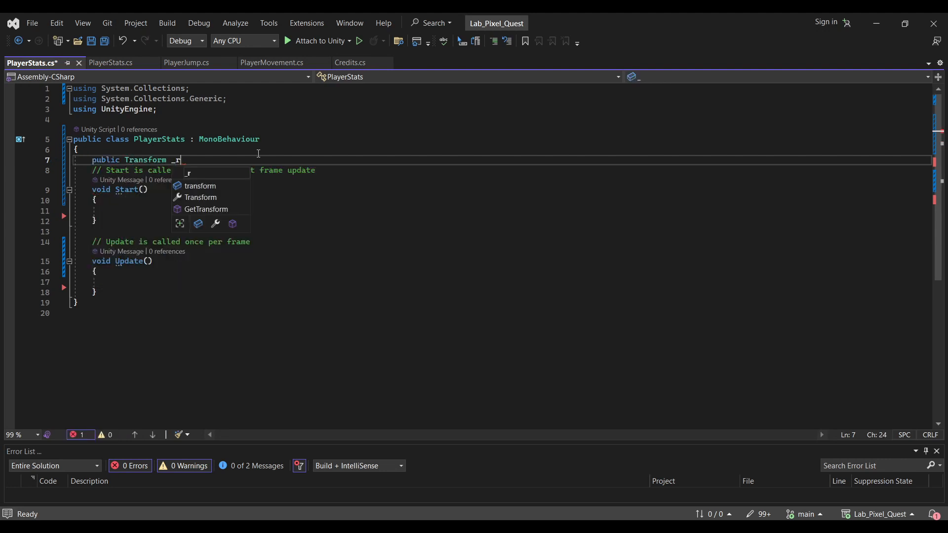
{"action": "key", "text": "BackSpace"}
{"action": "key", "text": "BackSpace"}
{"action": "type", "text": "_rew"}
{"action": "key", "text": "BackSpace"}
{"action": "type", "text": "spawnPoint;"}
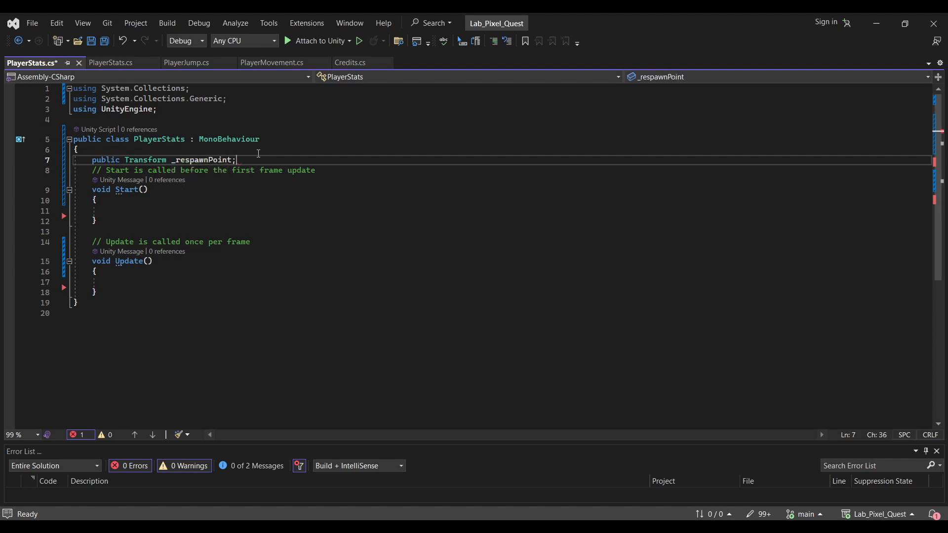
{"action": "key", "text": "Return"}
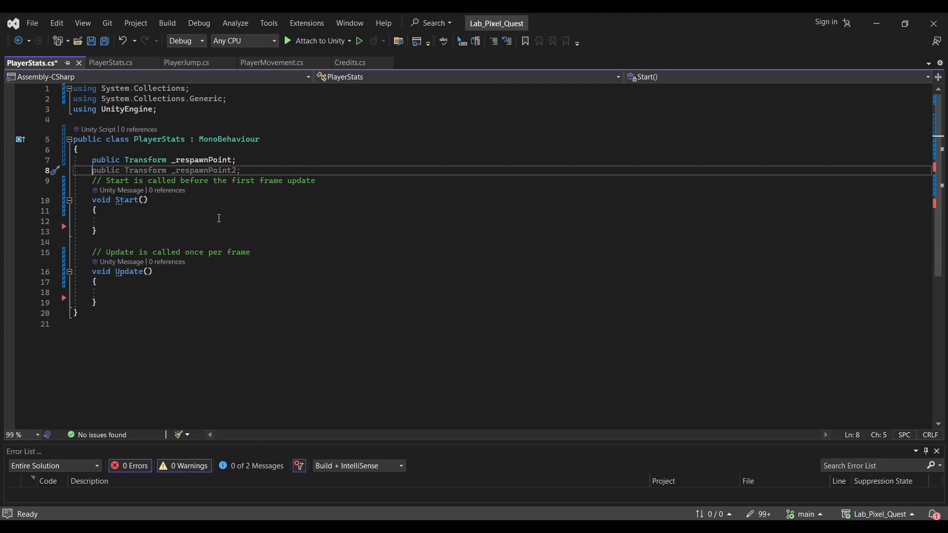
Add a private OnTriggerEnter2D(Collider2D collision) method below Update in the PlayerStats class.
{"action": "left_click", "coordinate": [182, 300]}
{"action": "key", "text": "Return"}
{"action": "key", "text": "Return"}
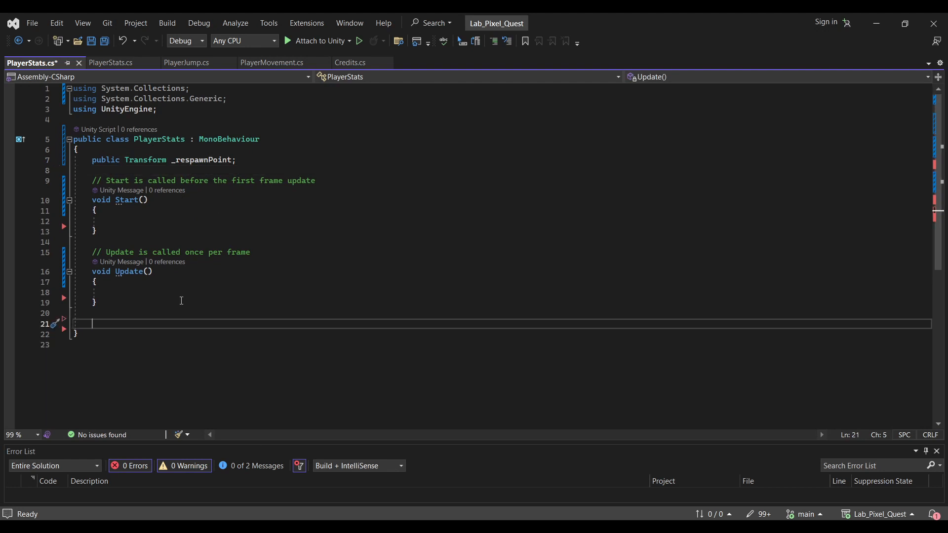
{"action": "type", "text": "OnTrig"}
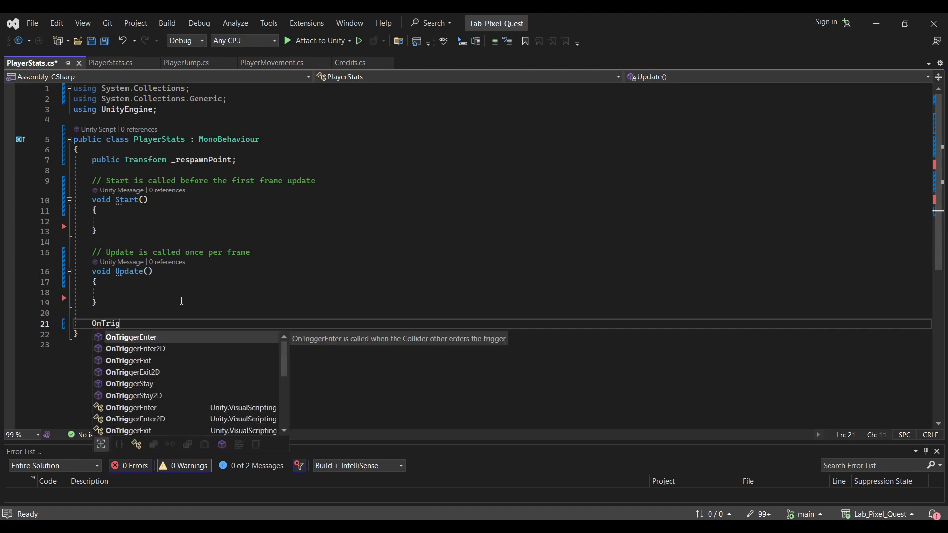
{"action": "key", "text": "Down"}
{"action": "key", "text": "Tab"}
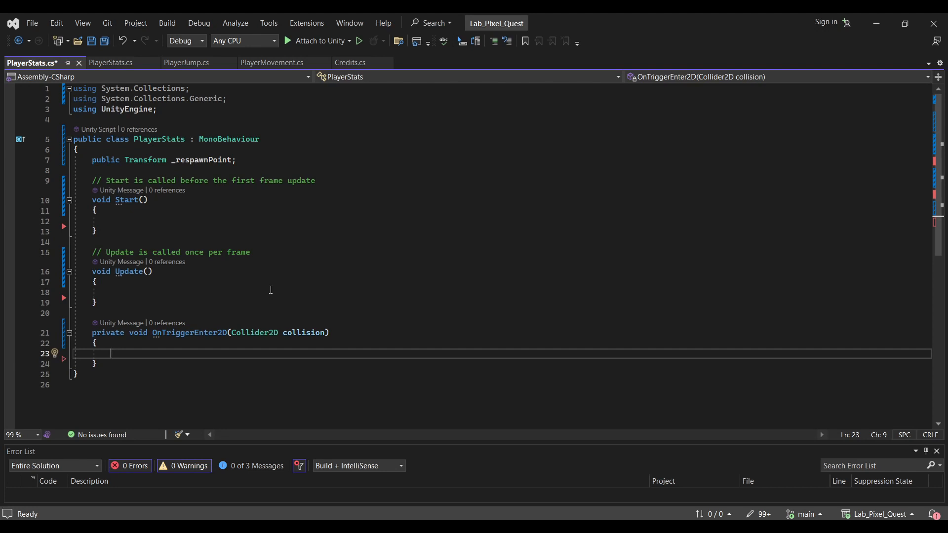
Inside OnTriggerEnter2D, declare a string colTag that stores collision.tag.
{"action": "type", "text": "string co"}
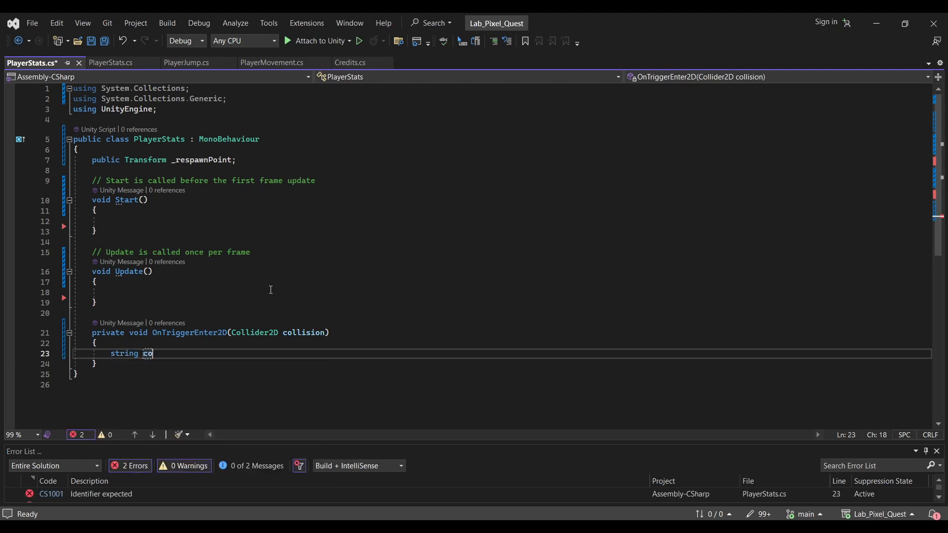
{"action": "type", "text": "lTag ="}
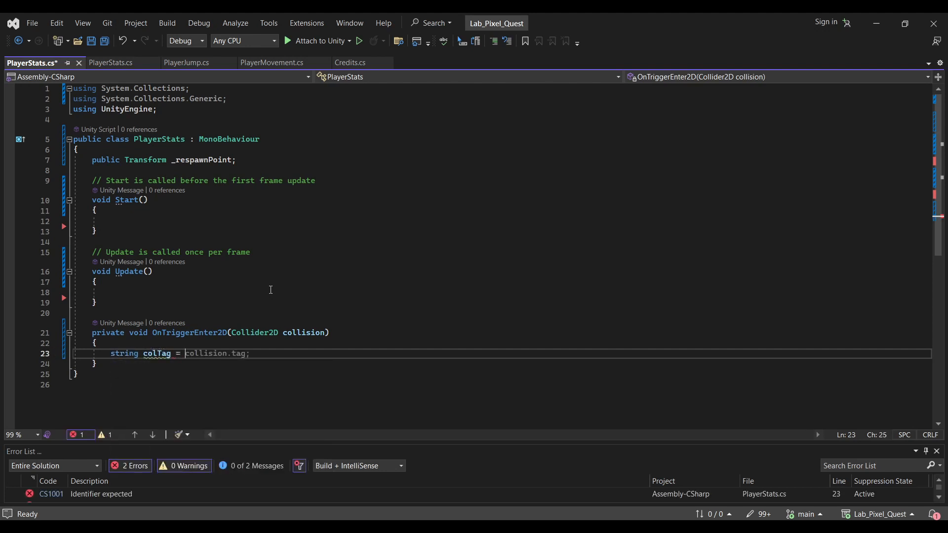
{"action": "key", "text": "Tab"}
{"action": "key", "text": "Return"}
{"action": "key", "text": "Return"}
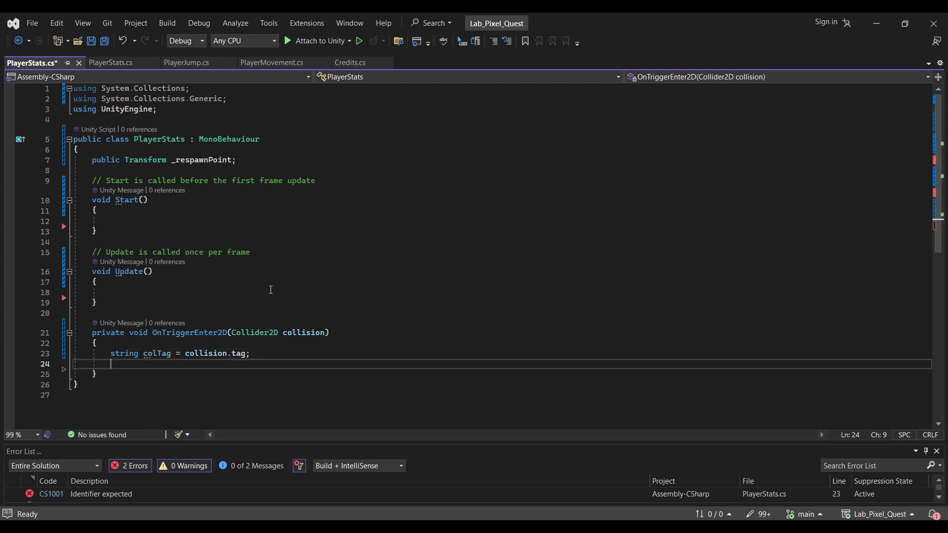
Below the colTag declaration, add a switch statement on colTag and begin a case label inside its braces.
{"action": "type", "text": "switch"}
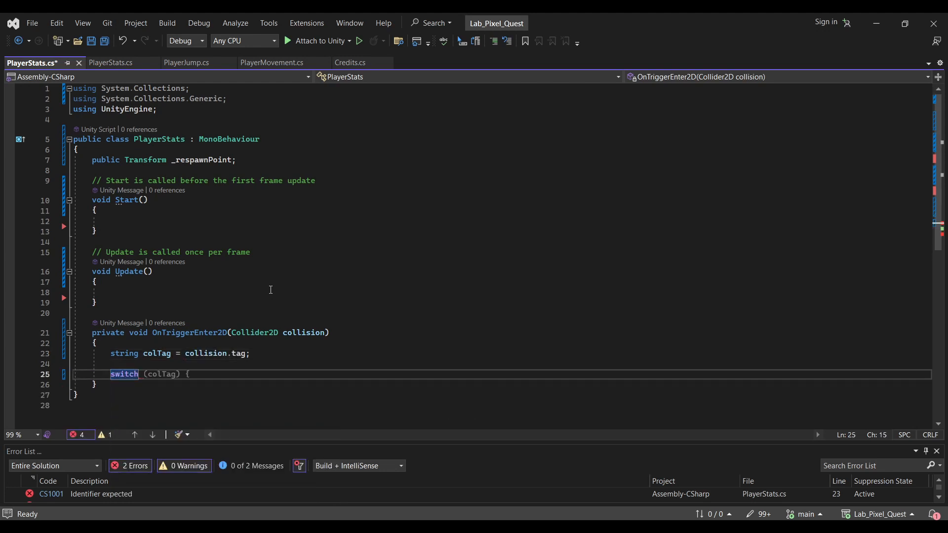
{"action": "key", "text": "Tab"}
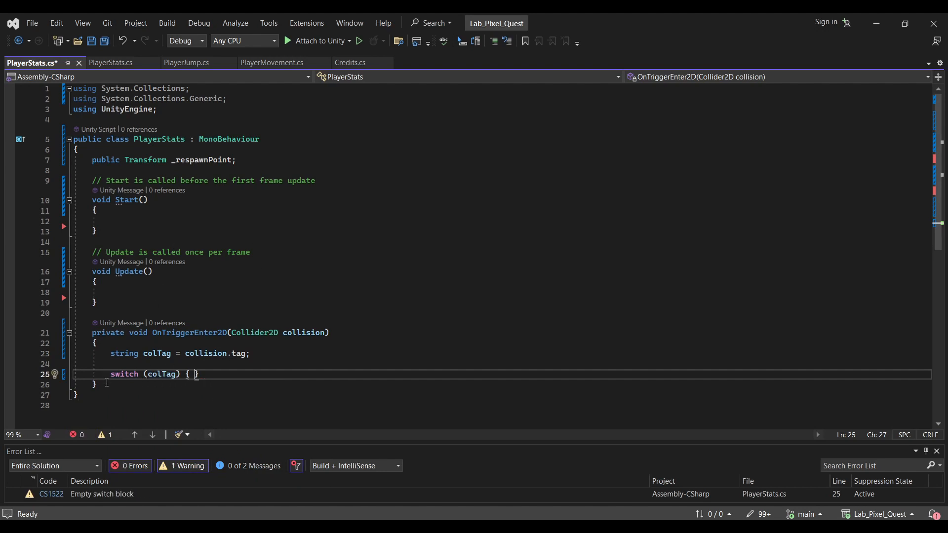
{"action": "scroll", "coordinate": [135, 369], "scroll_direction": "down", "scroll_amount": 1}
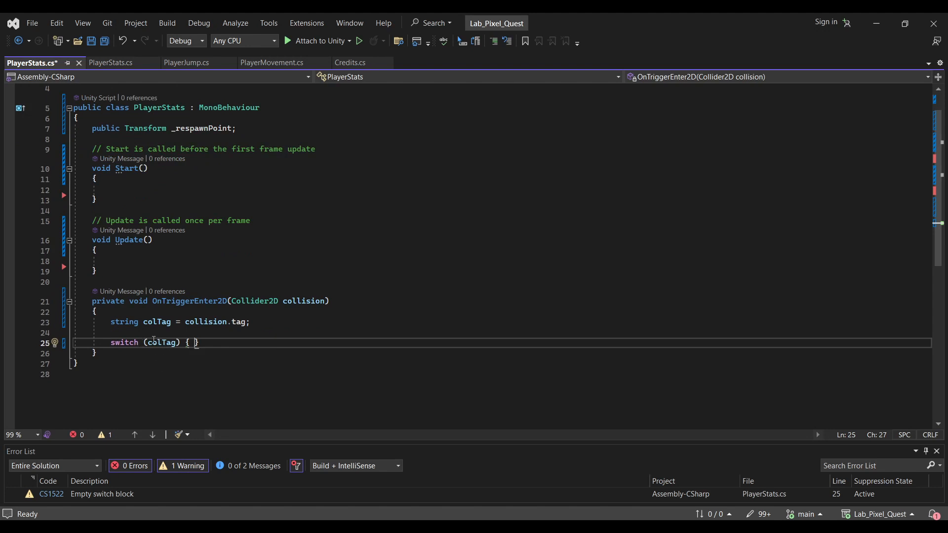
{"action": "key", "text": "Return"}
{"action": "type", "text": "case"}
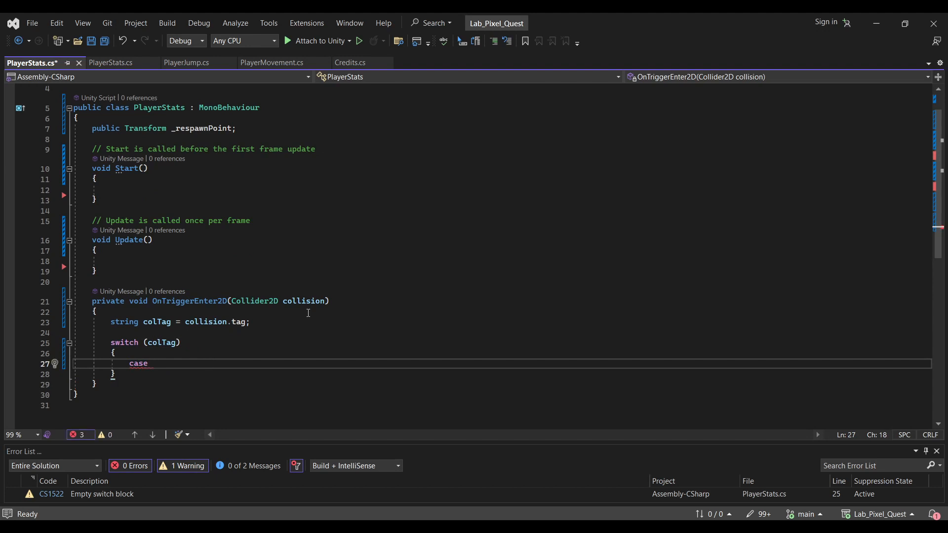
Declare a private string deathTag with the value "Death" below the _respawnPoint variable.
{"action": "left_click", "coordinate": [266, 130]}
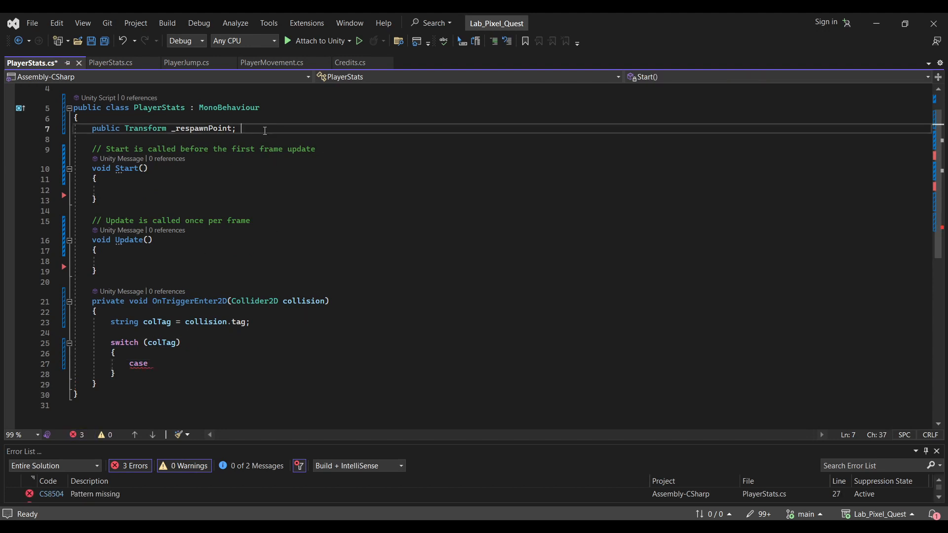
{"action": "key", "text": "Return"}
{"action": "key", "text": "Return"}
{"action": "type", "text": "private"}
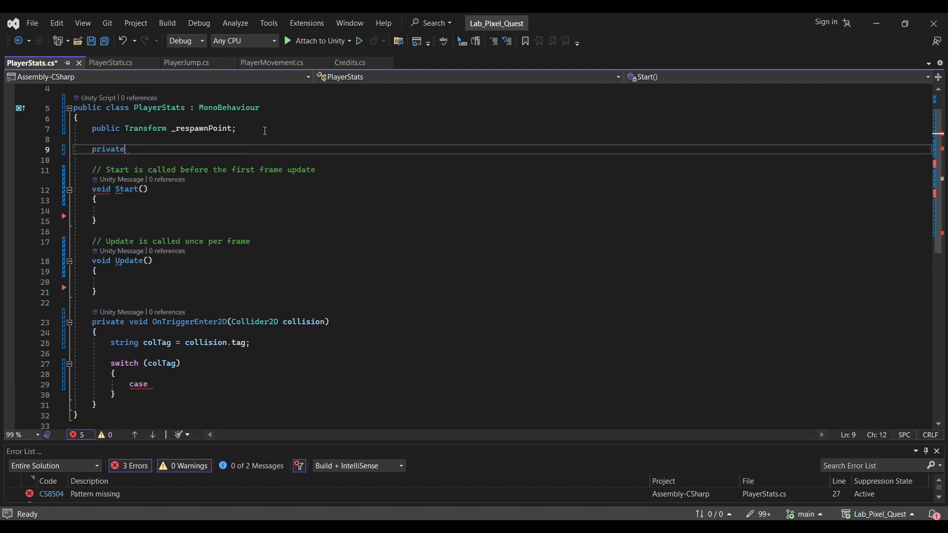
{"action": "type", "text": " string deathT"}
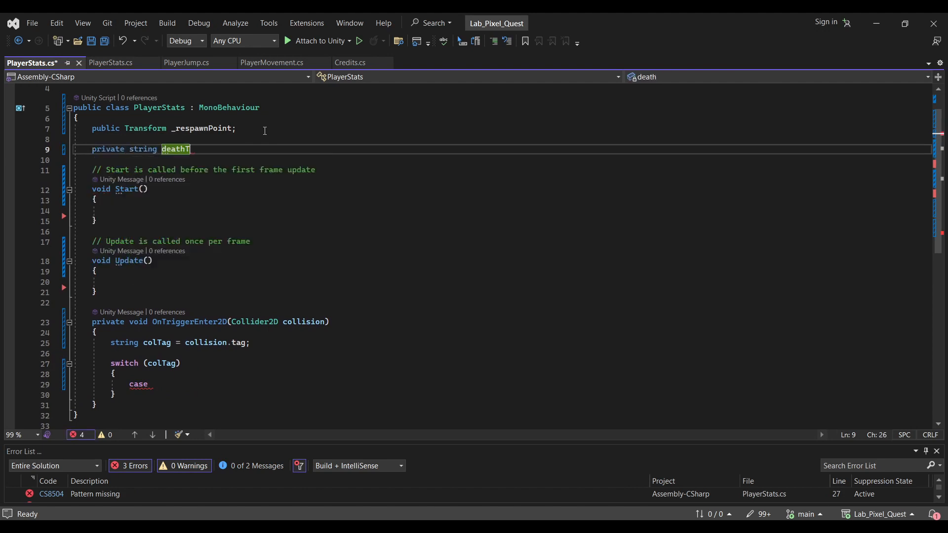
{"action": "type", "text": "ag = \"Death\";"}
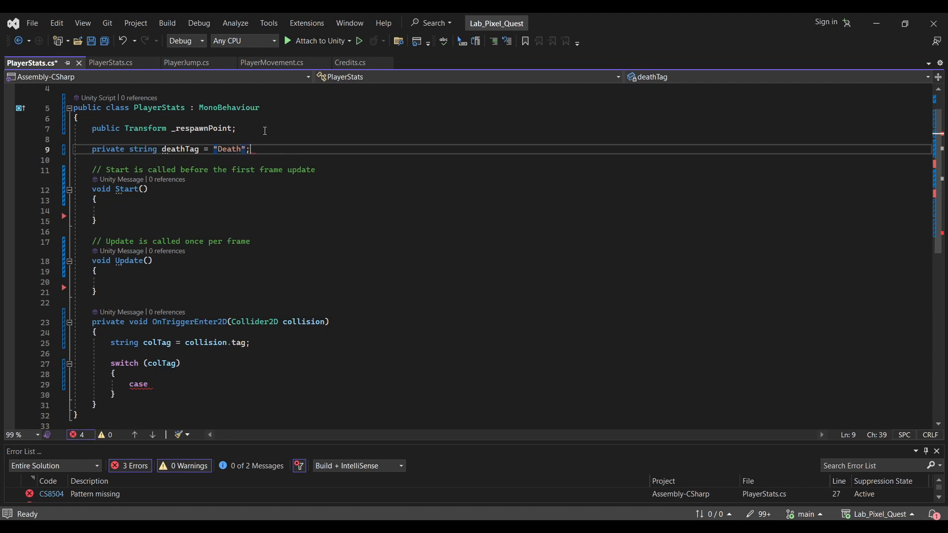
Complete the switch case with deathTag and give it a braced block ending in a return statement.
{"action": "left_click", "coordinate": [167, 385]}
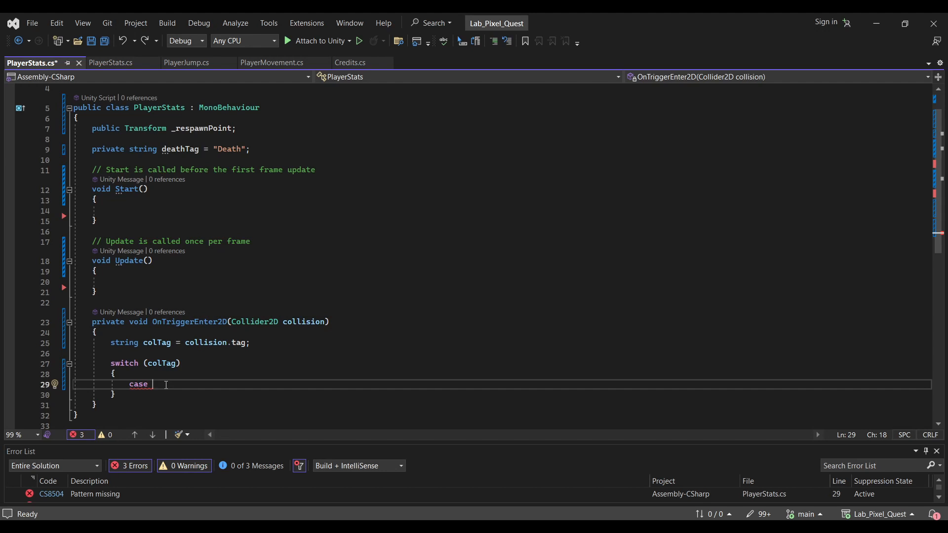
{"action": "type", "text": "de"}
{"action": "key", "text": "Tab"}
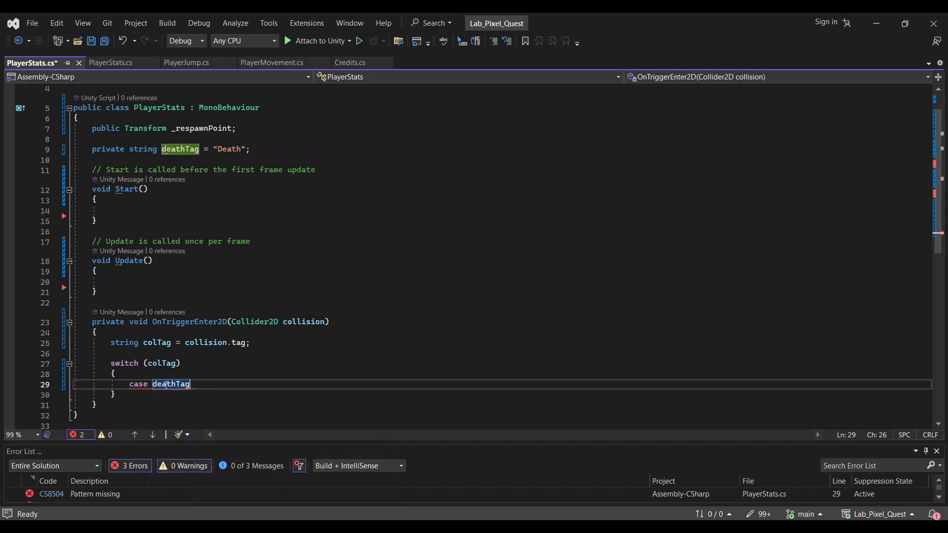
{"action": "type", "text": ": {"}
{"action": "key", "text": "Return"}
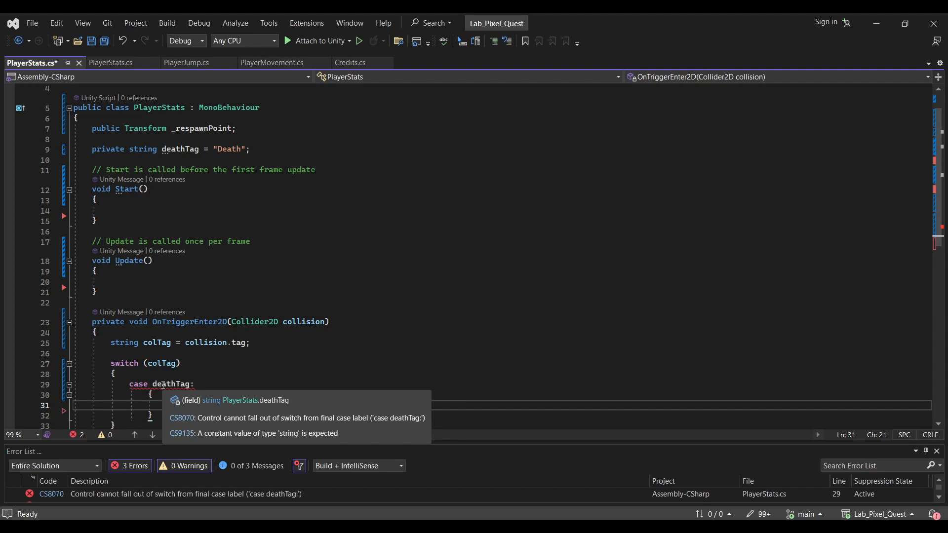
{"action": "key", "text": "Return"}
{"action": "scroll", "coordinate": [163, 384], "scroll_direction": "down", "scroll_amount": 1}
{"action": "type", "text": "return;"}
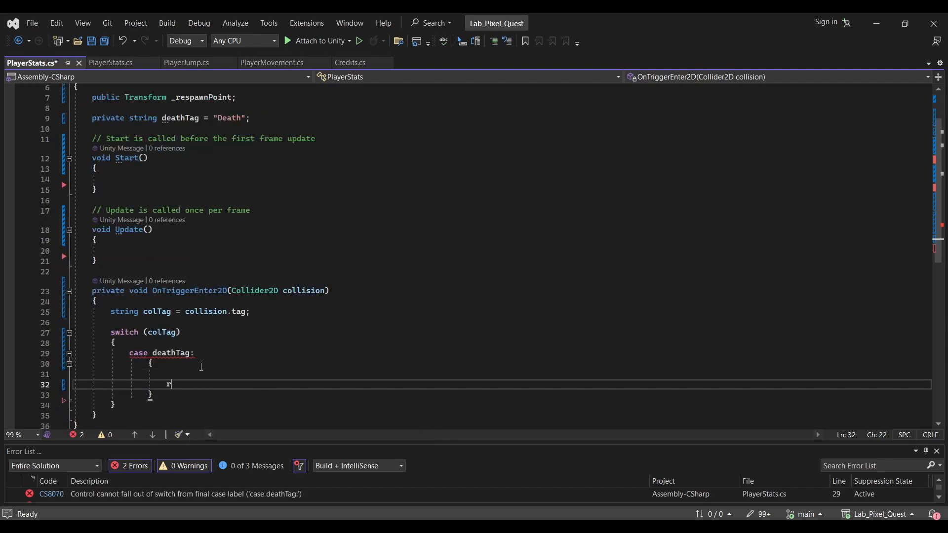
Make the deathTag string a constant by adding the const modifier to its declaration.
{"action": "left_click", "coordinate": [185, 351], "text": "ctrl"}
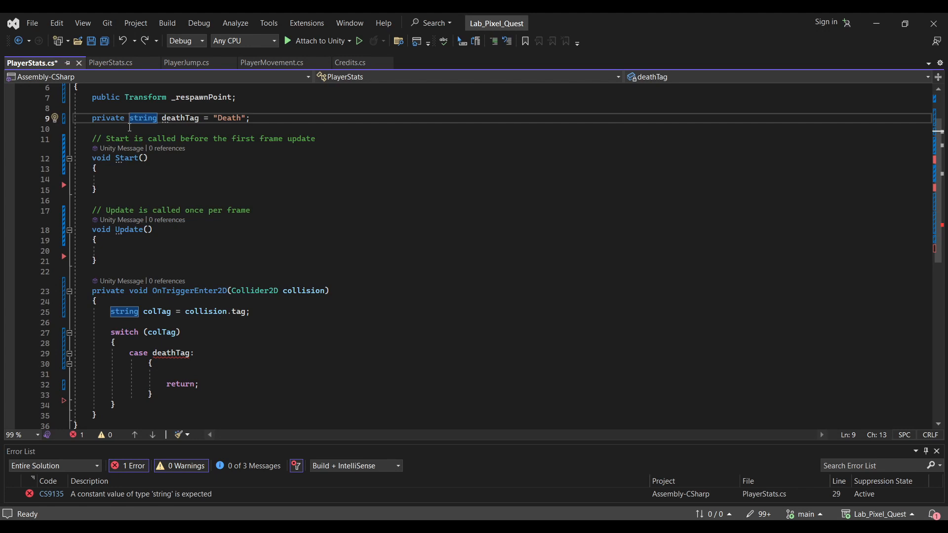
{"action": "type", "text": "const"}
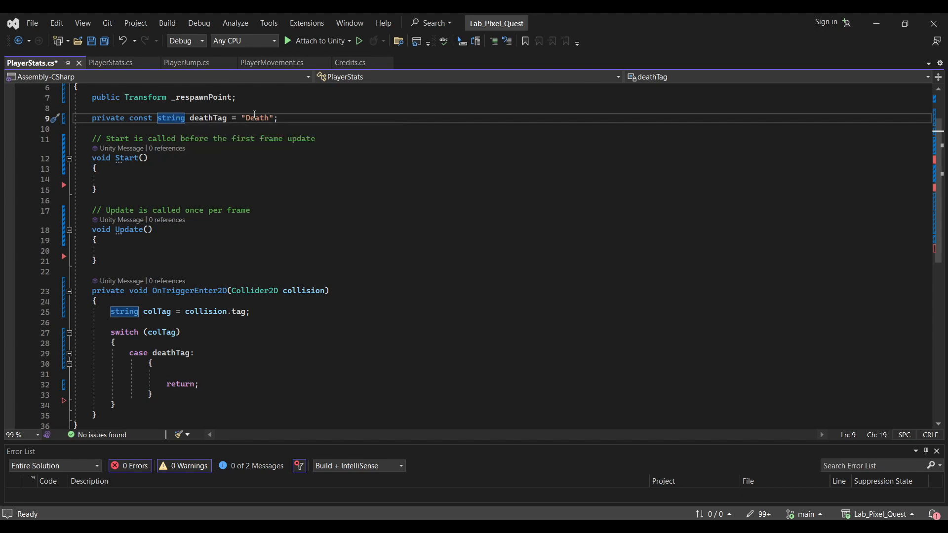
{"action": "left_click", "coordinate": [218, 371]}
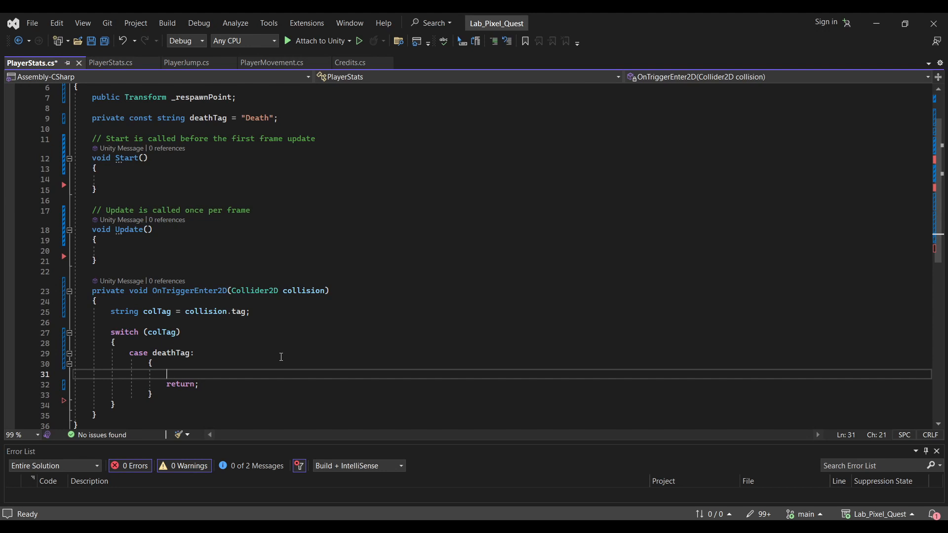
Declare a private Rigidbody2D variable named _rigidbody2D at the start of the class, above _respawnPoint.
{"action": "scroll", "coordinate": [282, 356], "scroll_direction": "up", "scroll_amount": 2}
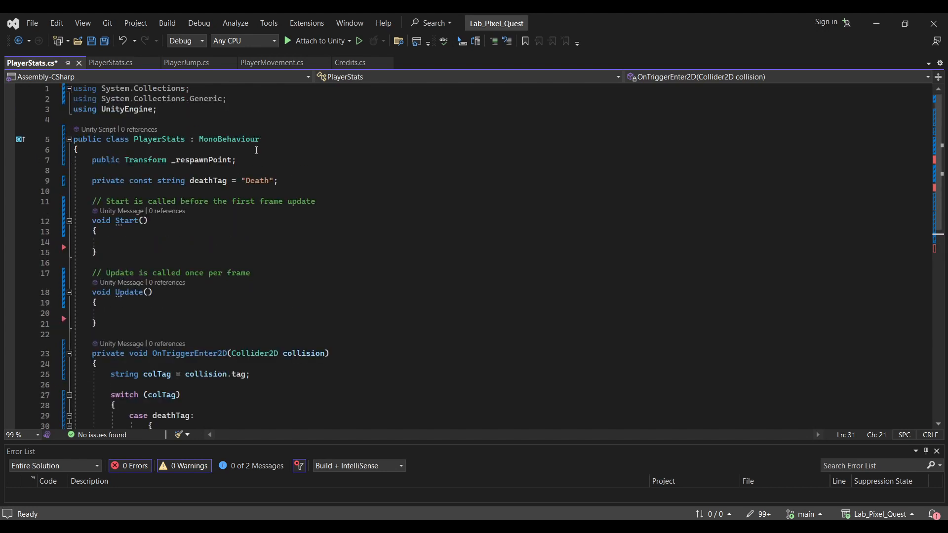
{"action": "left_click", "coordinate": [276, 150]}
{"action": "key", "text": "Return"}
{"action": "key", "text": "Return"}
{"action": "key", "text": "Up"}
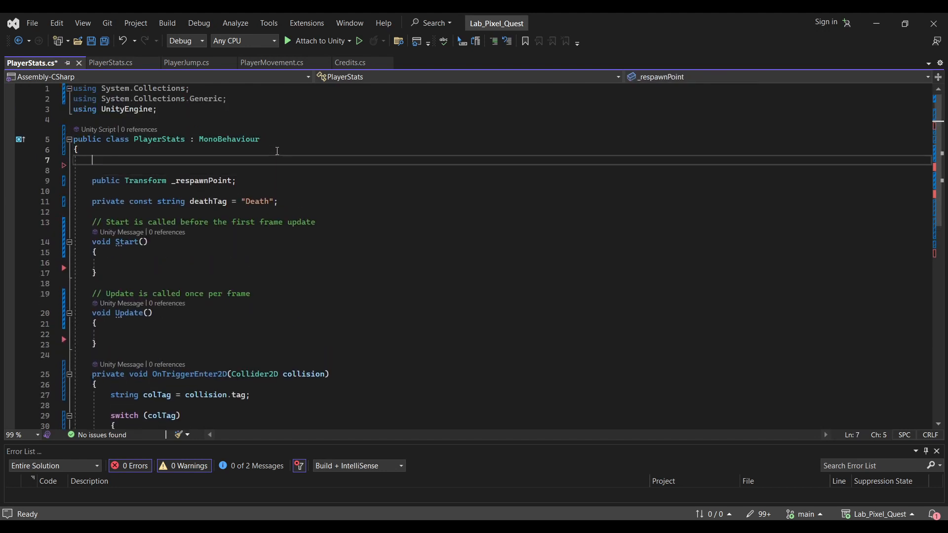
{"action": "type", "text": "private R"}
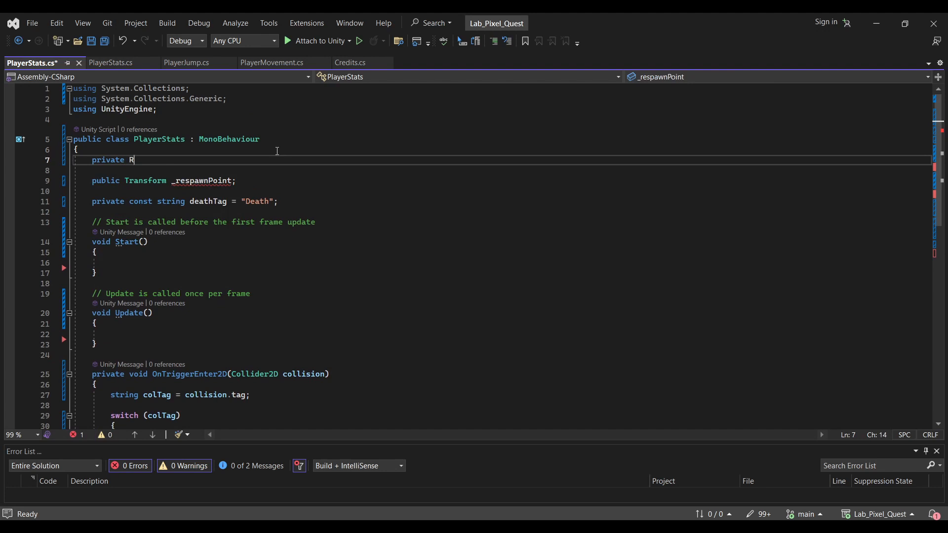
{"action": "type", "text": "igidbody2D _r"}
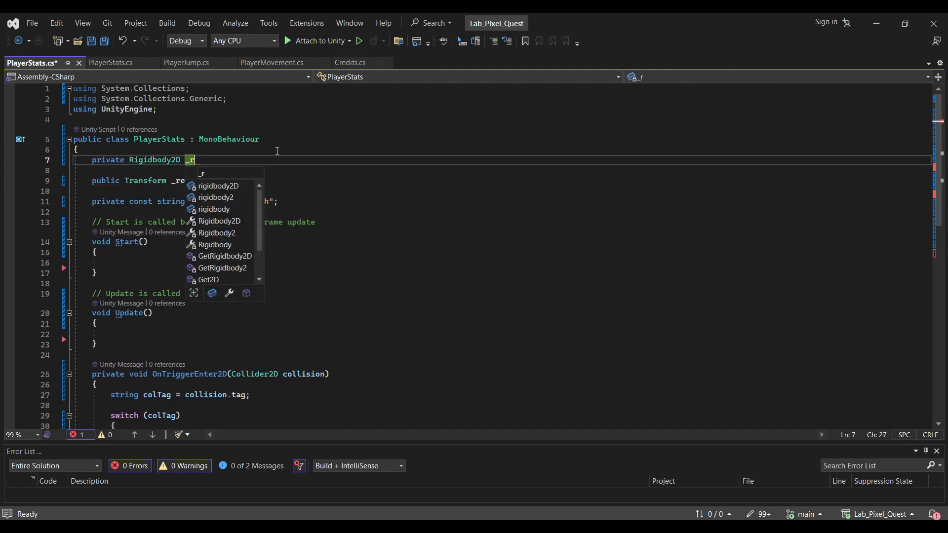
{"action": "key", "text": "Escape"}
{"action": "type", "text": "igidbody2D;"}
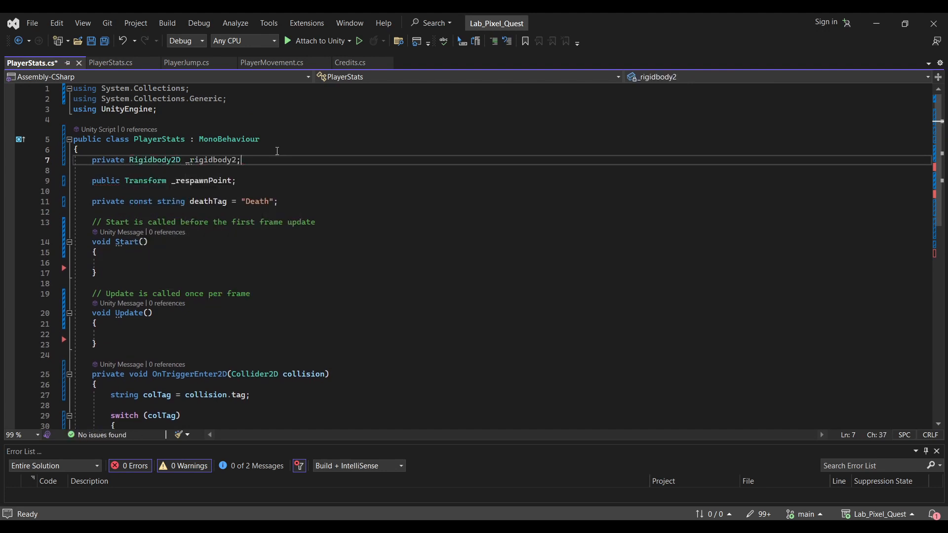
In Start, assign GetComponent<Rigidbody2D>() to _rigidbody2D.
{"action": "left_click", "coordinate": [173, 265]}
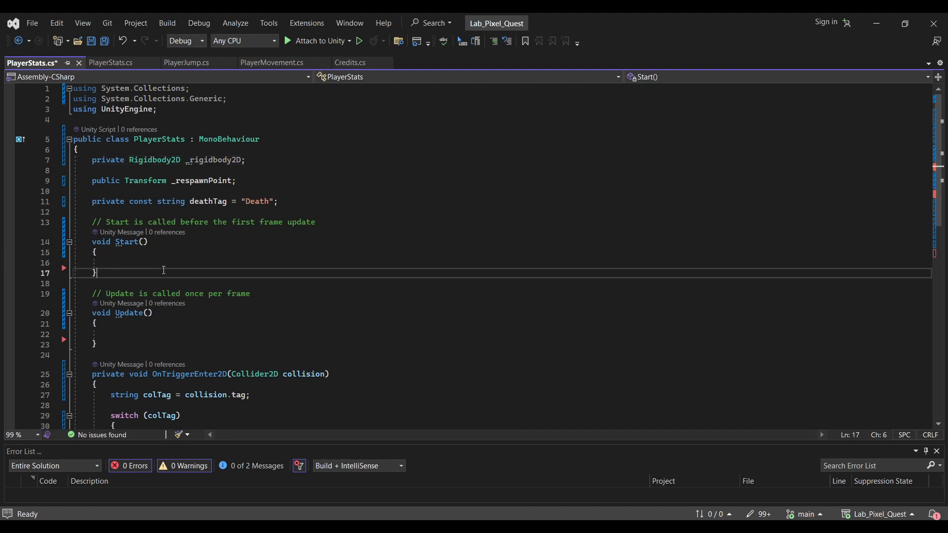
{"action": "left_click", "coordinate": [173, 256]}
{"action": "key", "text": "Down"}
{"action": "type", "text": "_rigidbody2D = "}
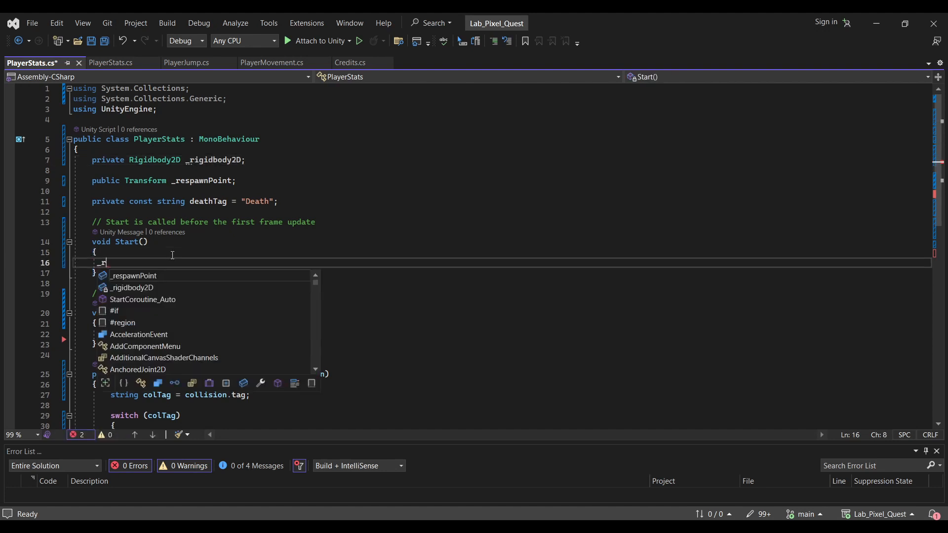
{"action": "type", "text": "G"}
Inside the deathTag case, set _rigidbody2D.velocity to Vector2.zero above the return statement.
{"action": "scroll", "coordinate": [210, 245], "scroll_direction": "down", "scroll_amount": 4}
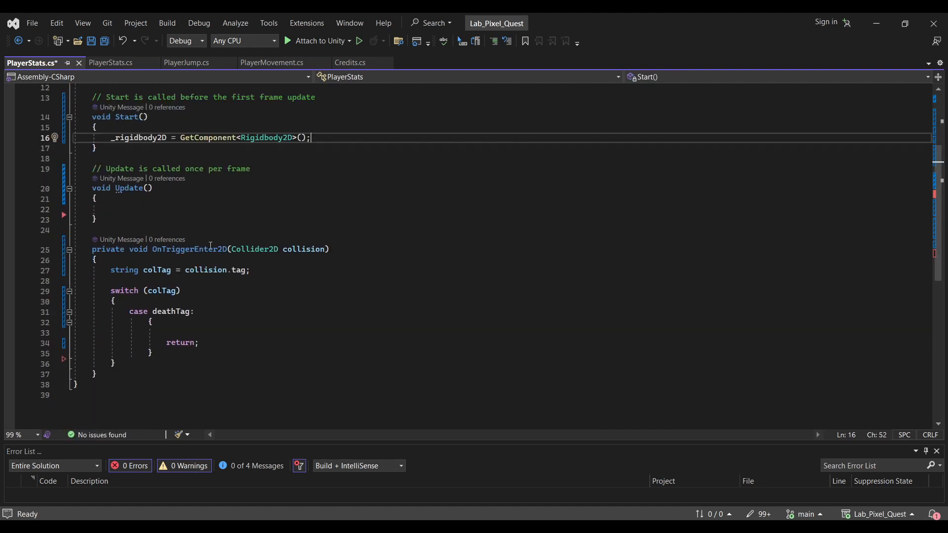
{"action": "left_click", "coordinate": [201, 340]}
{"action": "left_click", "coordinate": [212, 329]}
{"action": "type", "text": "_r"}
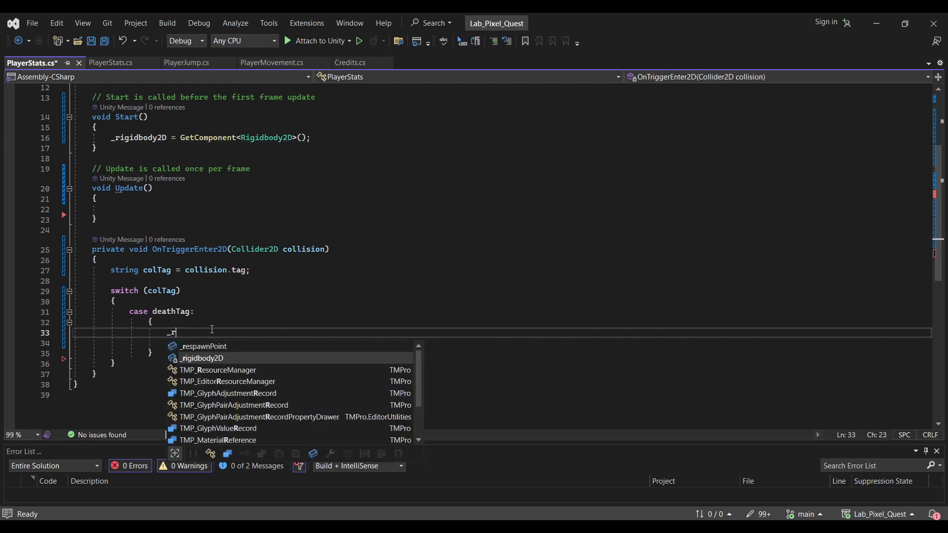
{"action": "type", "text": "igidbody2D.v"}
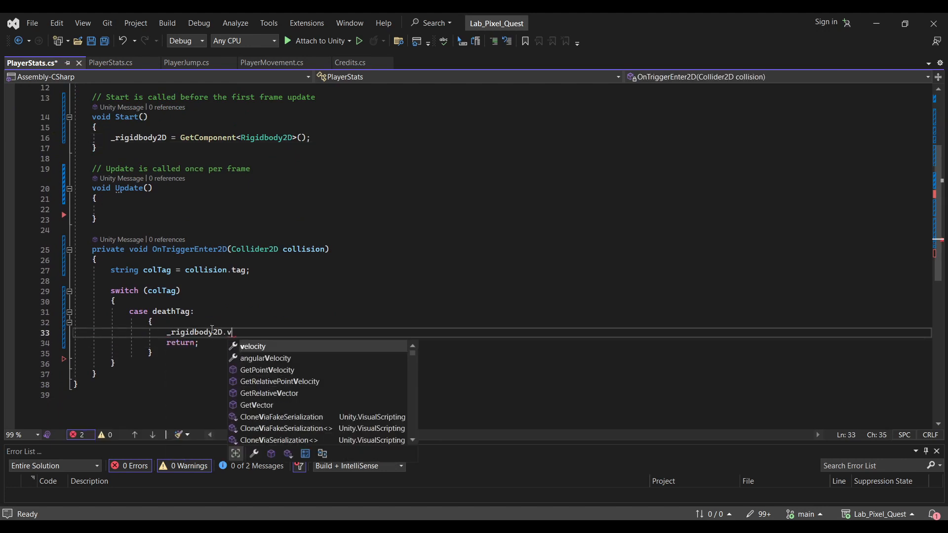
{"action": "type", "text": "elocity = vector2.zero;"}
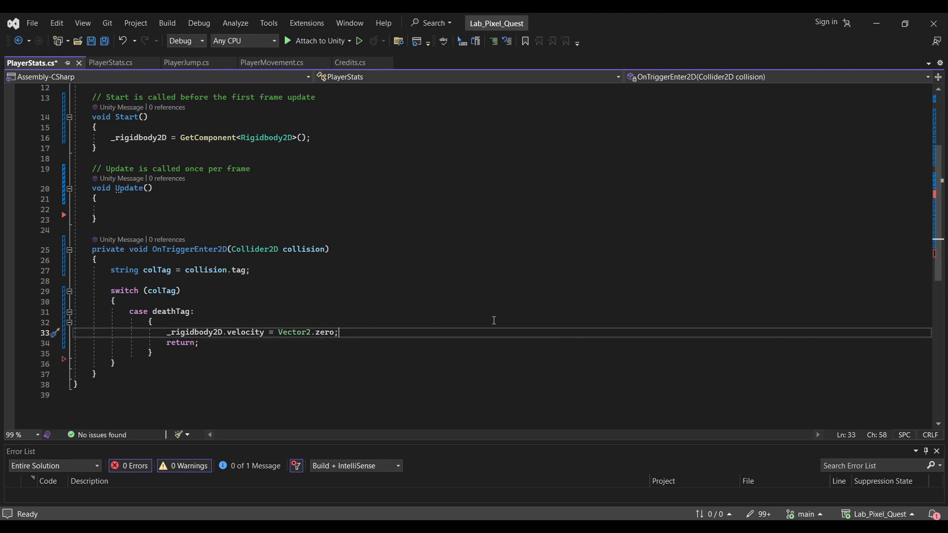
Below the velocity line, set transform.position to _respawnPoint.position and save the PlayerStats script.
{"action": "key", "text": "Return"}
{"action": "scroll", "coordinate": [494, 321], "scroll_direction": "up", "scroll_amount": 1}
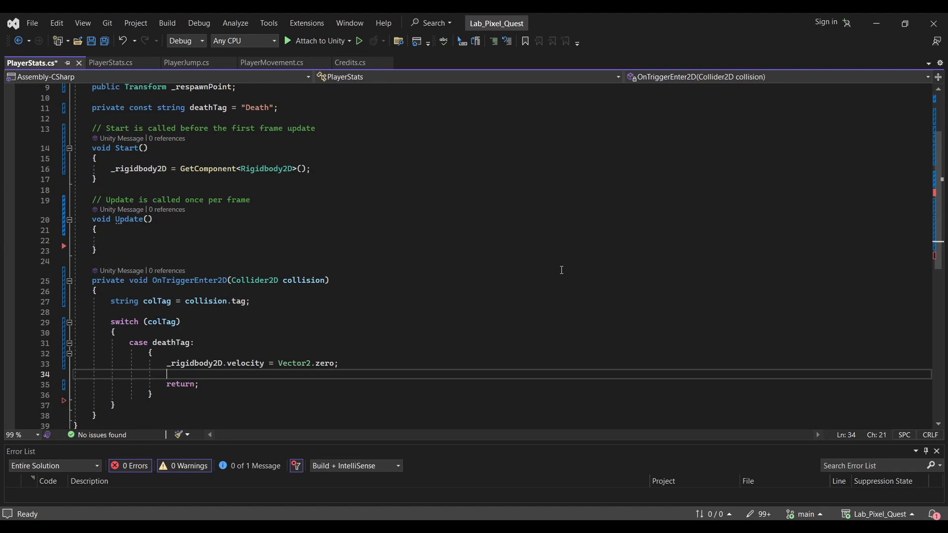
{"action": "type", "text": "tr"}
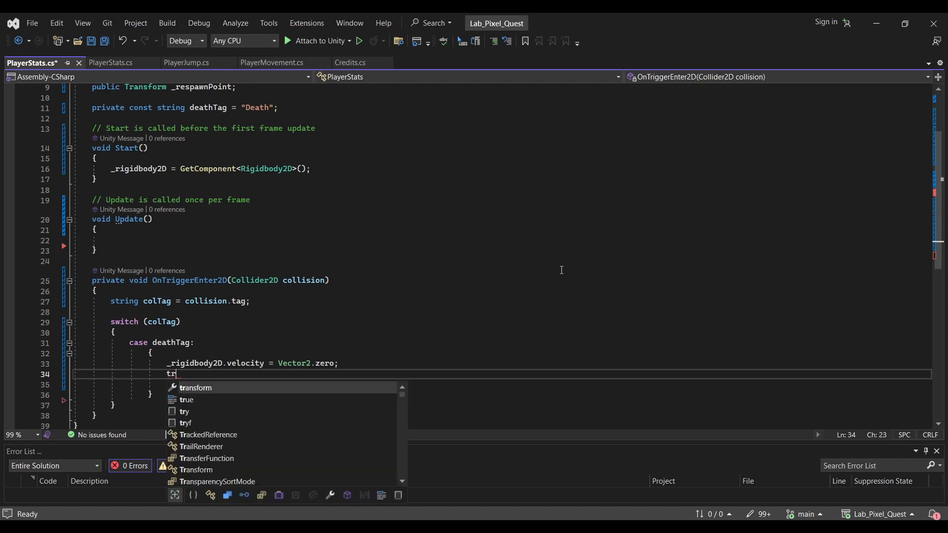
{"action": "type", "text": "ansform.position = "}
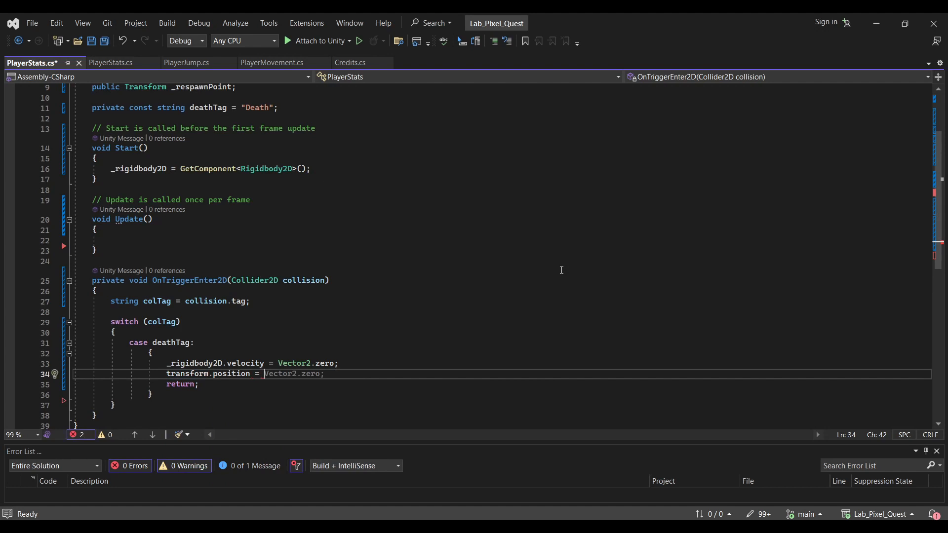
{"action": "type", "text": "resp"}
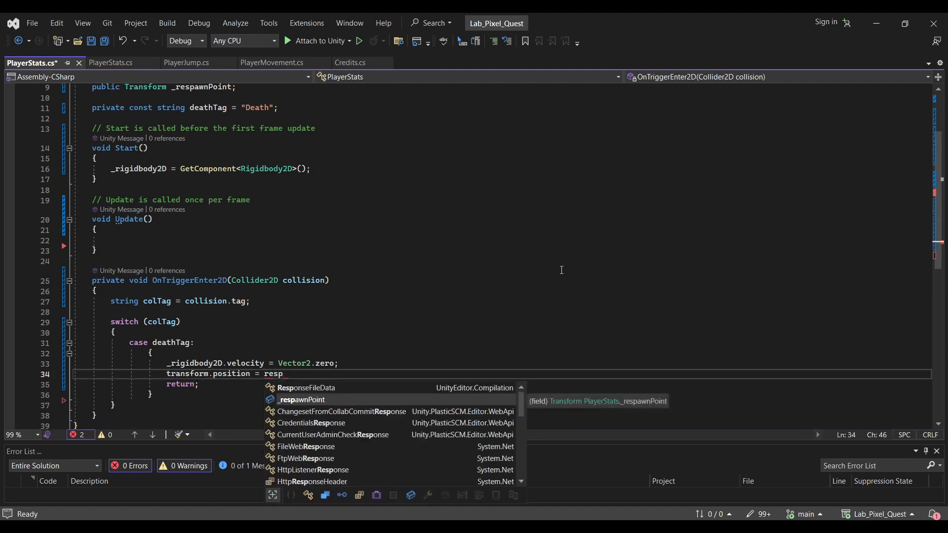
{"action": "key", "text": "Tab"}
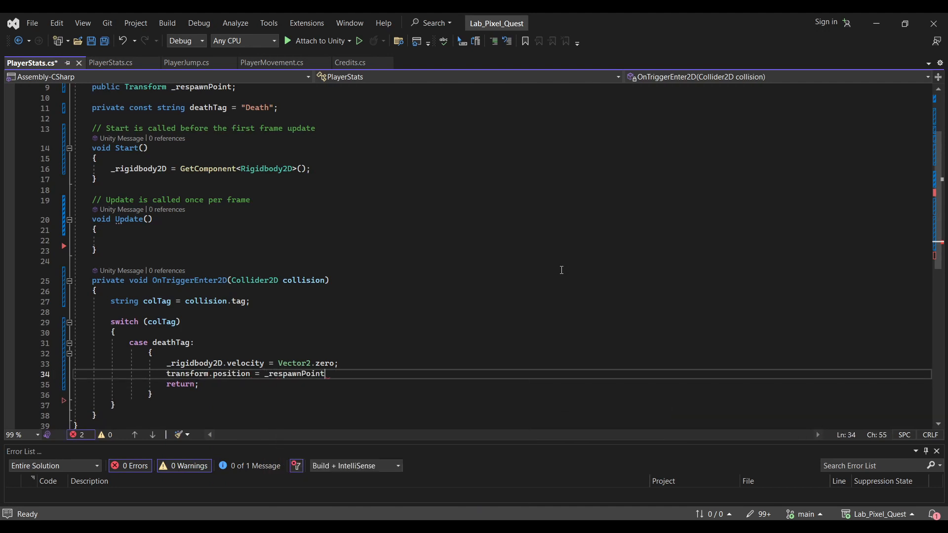
{"action": "type", "text": ".;"}
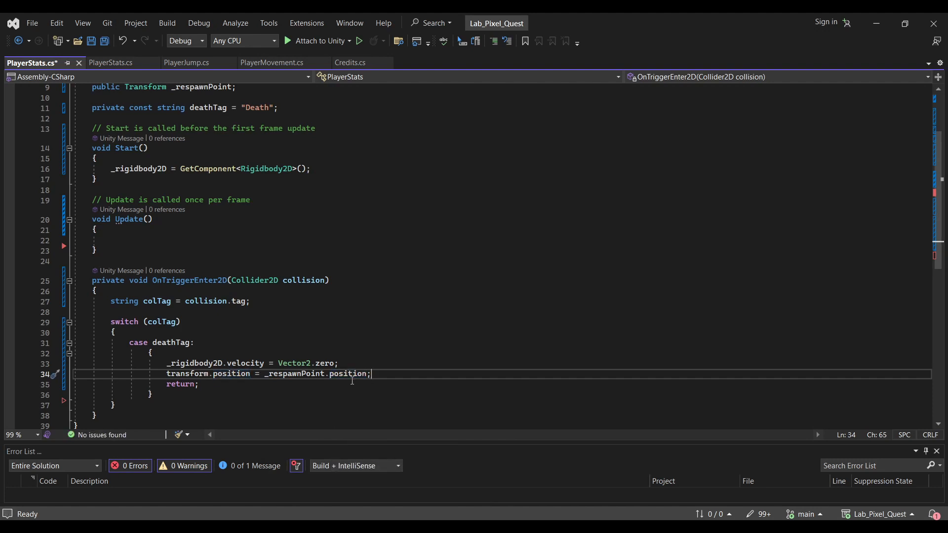
{"action": "mouse_move", "coordinate": [336, 366]}
{"action": "key", "text": "ctrl+s"}
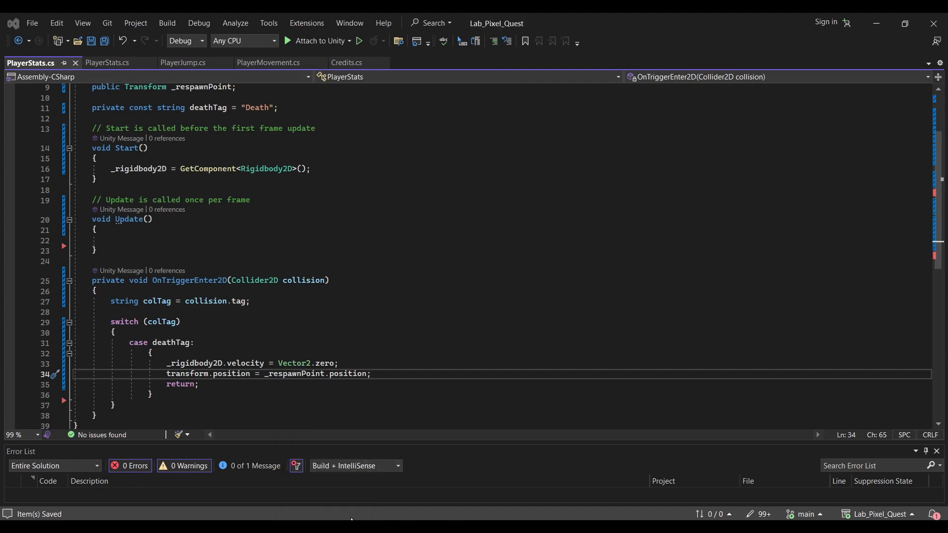
Switch to Unity and attach the PlayerStats script to the Player object, above its Player Movement component.
{"action": "mouse_move", "coordinate": [351, 518]}
{"action": "left_click", "coordinate": [275, 475]}
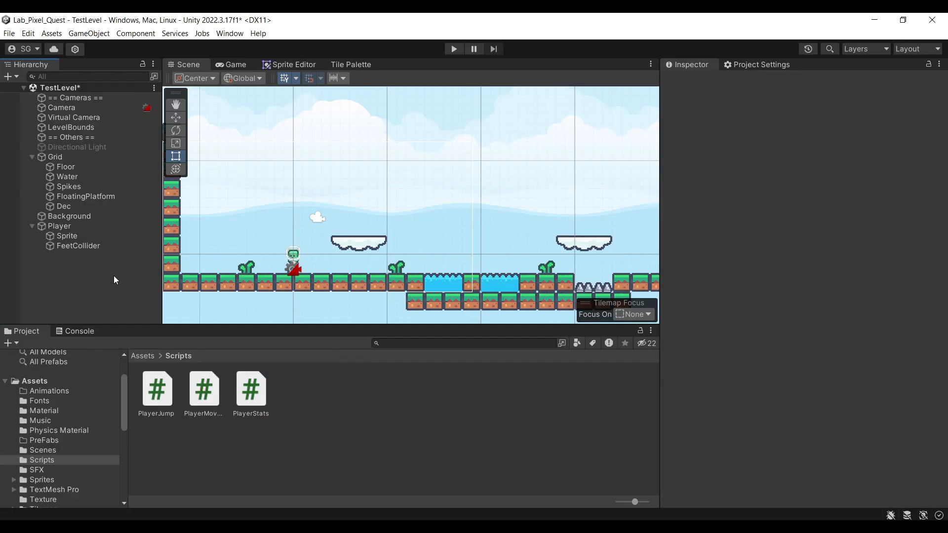
{"action": "left_click", "coordinate": [74, 226]}
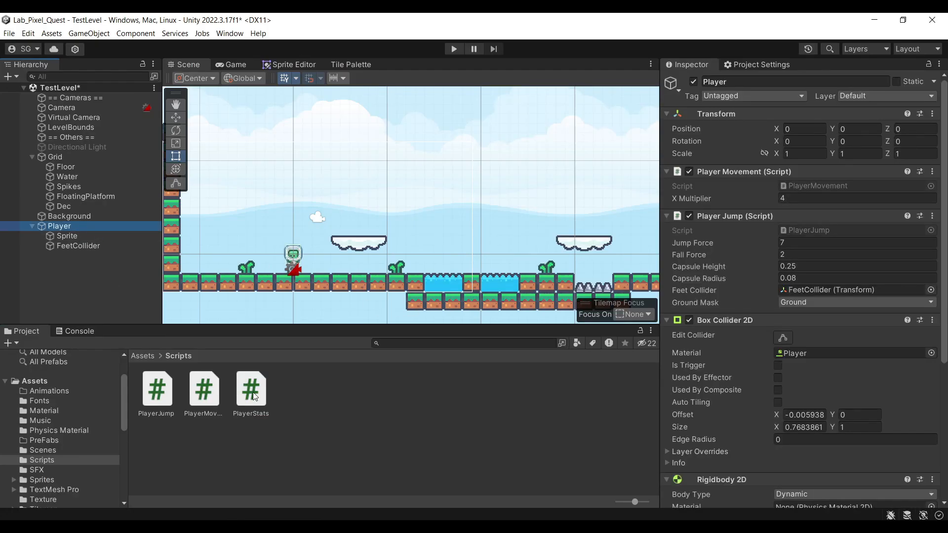
{"action": "left_click_drag", "start_coordinate": [253, 394], "coordinate": [725, 163]}
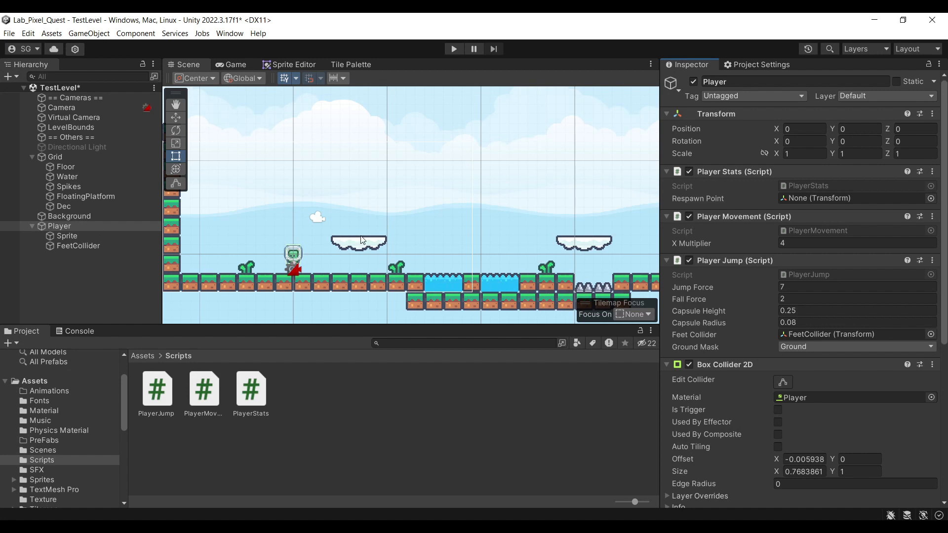
Create an empty game object at the root of the scene and name it Respawn.
{"action": "right_click", "coordinate": [62, 292]}
{"action": "left_click", "coordinate": [138, 384]}
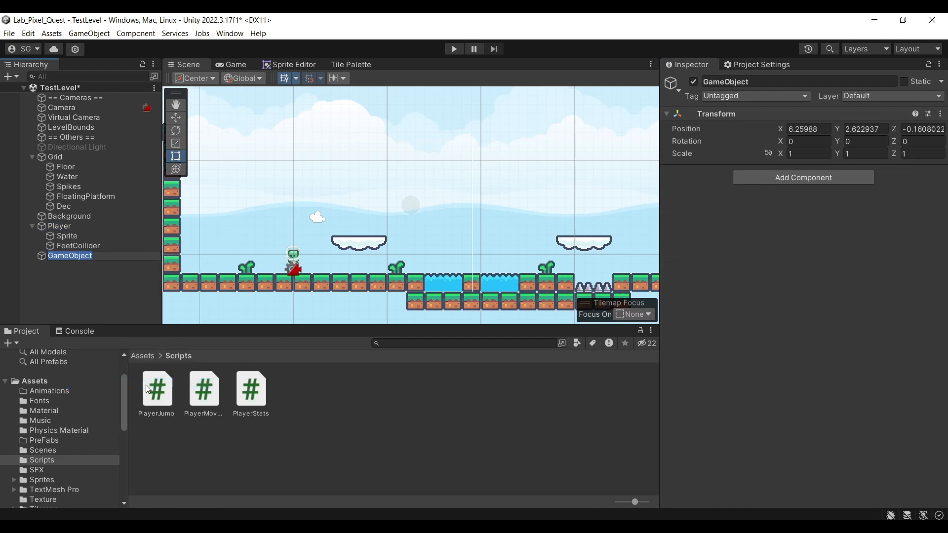
{"action": "left_click", "coordinate": [747, 83]}
{"action": "type", "text": "Respawn"}
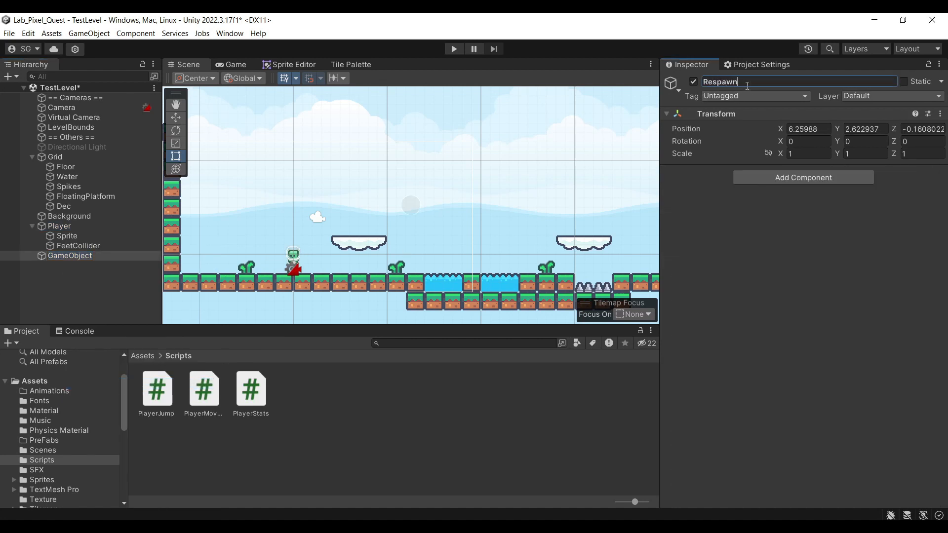
{"action": "key", "text": "Return"}
Set the Respawn object's position to 0 on X, Y and Z.
{"action": "left_click", "coordinate": [806, 129]}
{"action": "type", "text": "0"}
{"action": "key", "text": "Tab"}
{"action": "type", "text": "0"}
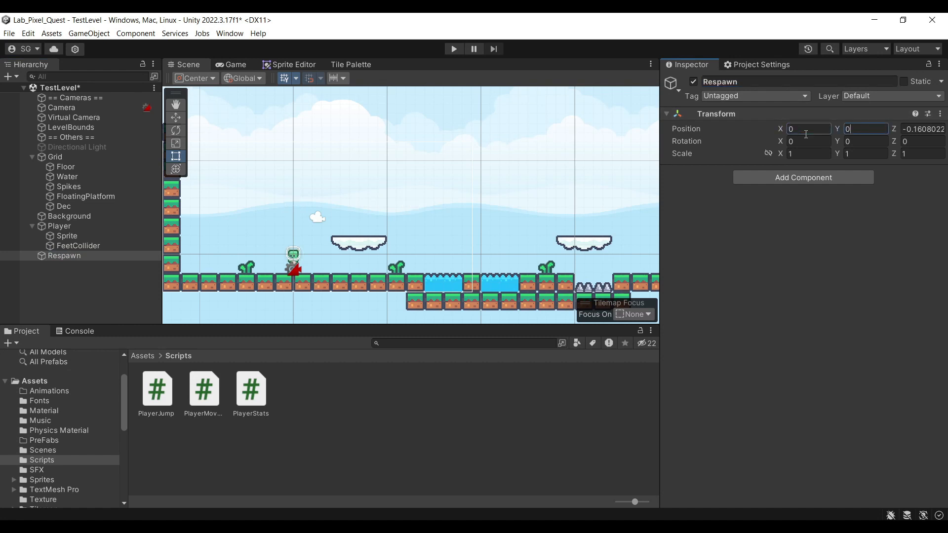
{"action": "key", "text": "Tab"}
{"action": "type", "text": "0"}
Give the Respawn object a purple label icon so it is marked in the scene.
{"action": "left_click", "coordinate": [671, 84]}
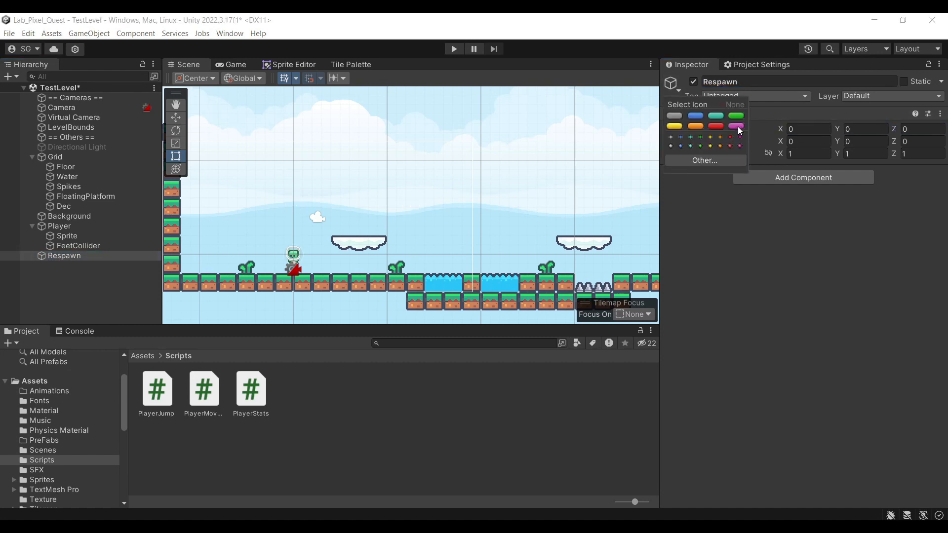
{"action": "left_click", "coordinate": [736, 126]}
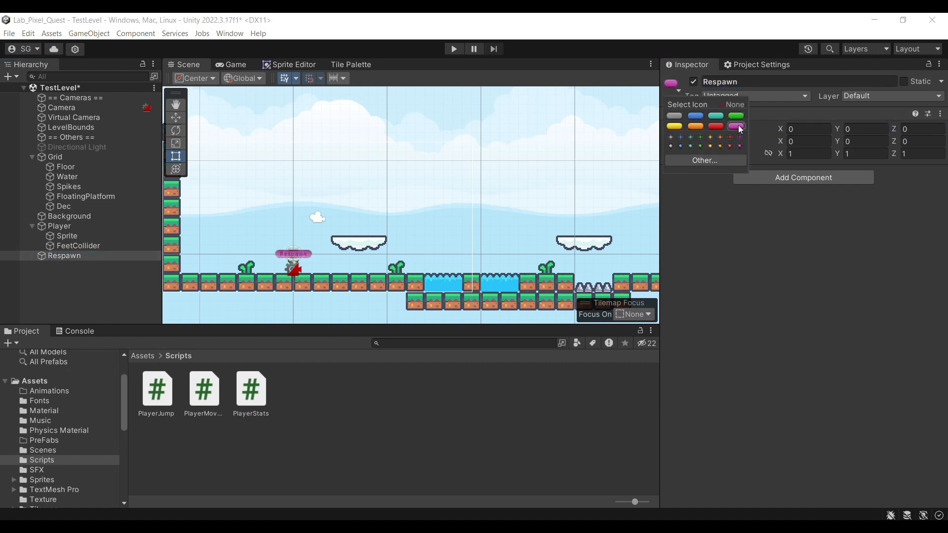
{"action": "left_click", "coordinate": [372, 180]}
Assign the Respawn object as the Respawn Point of the Player's Player Stats script.
{"action": "left_click", "coordinate": [113, 265]}
{"action": "left_click", "coordinate": [100, 225]}
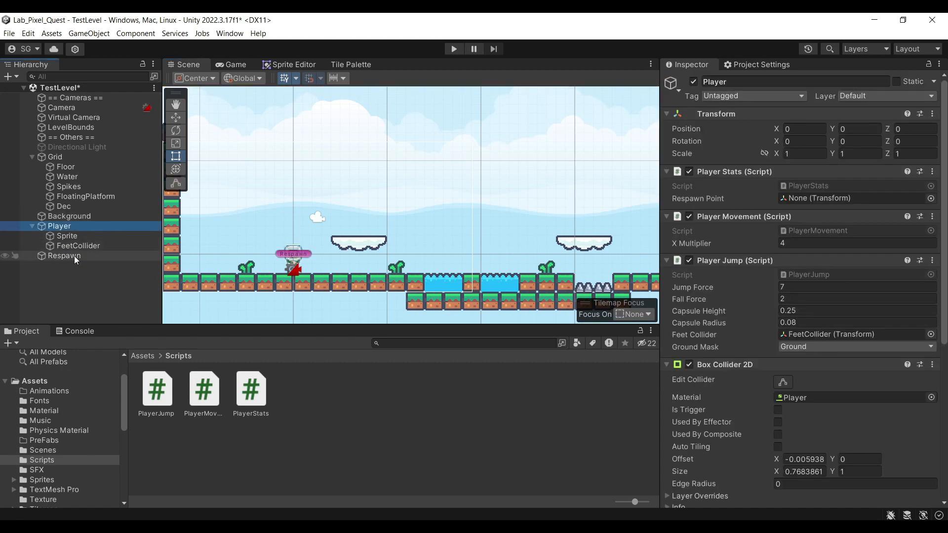
{"action": "left_click_drag", "start_coordinate": [74, 256], "coordinate": [833, 204]}
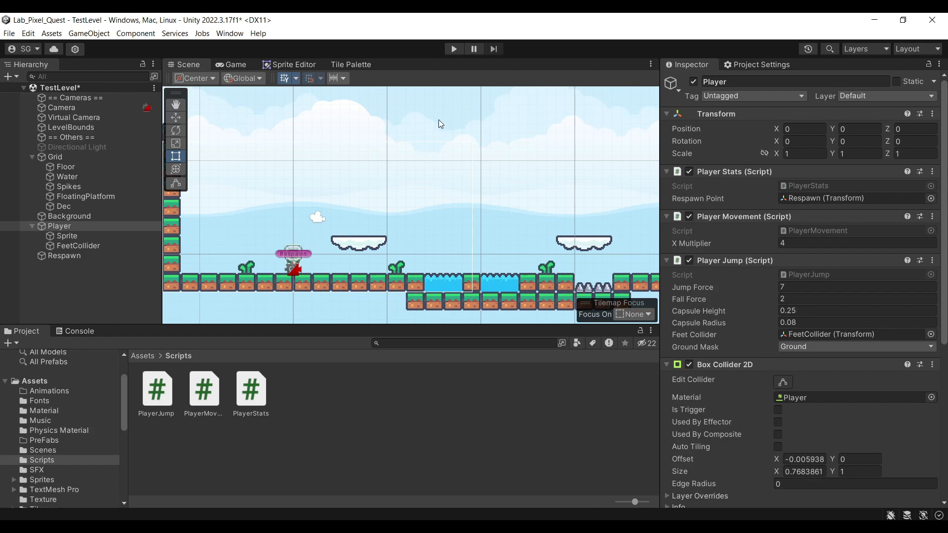
Starting from the Spikes tilemap's tag options, add a new tag named Death to the project and save it.
{"action": "left_click", "coordinate": [82, 186]}
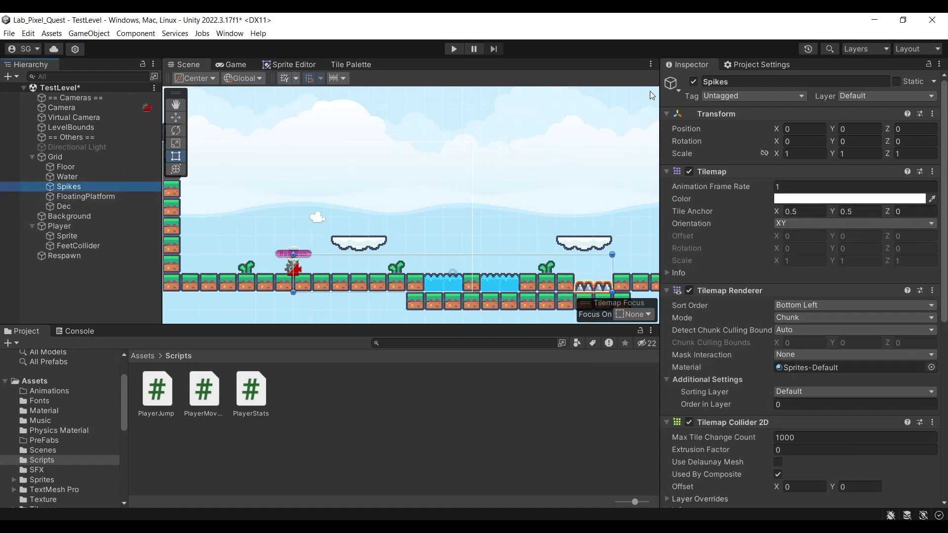
{"action": "left_click", "coordinate": [746, 96]}
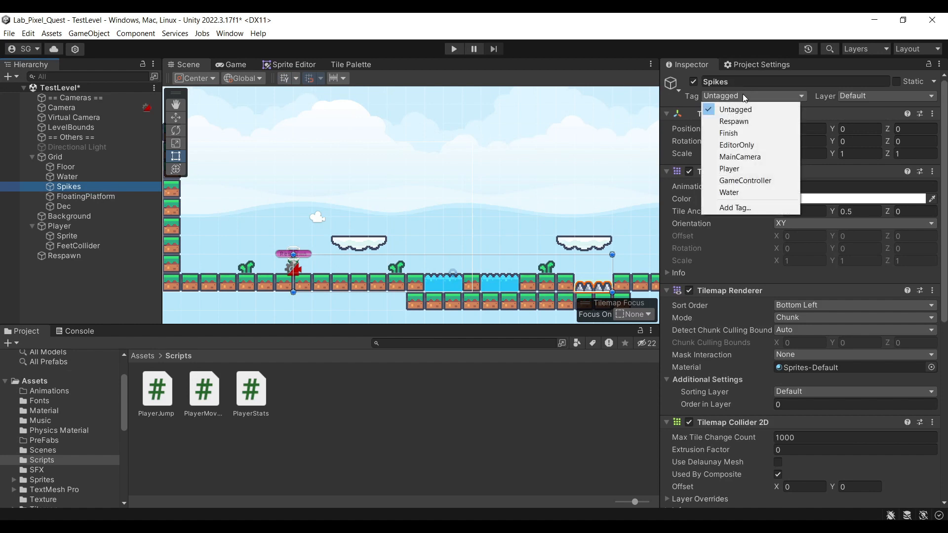
{"action": "left_click", "coordinate": [745, 209]}
{"action": "left_click", "coordinate": [911, 143]}
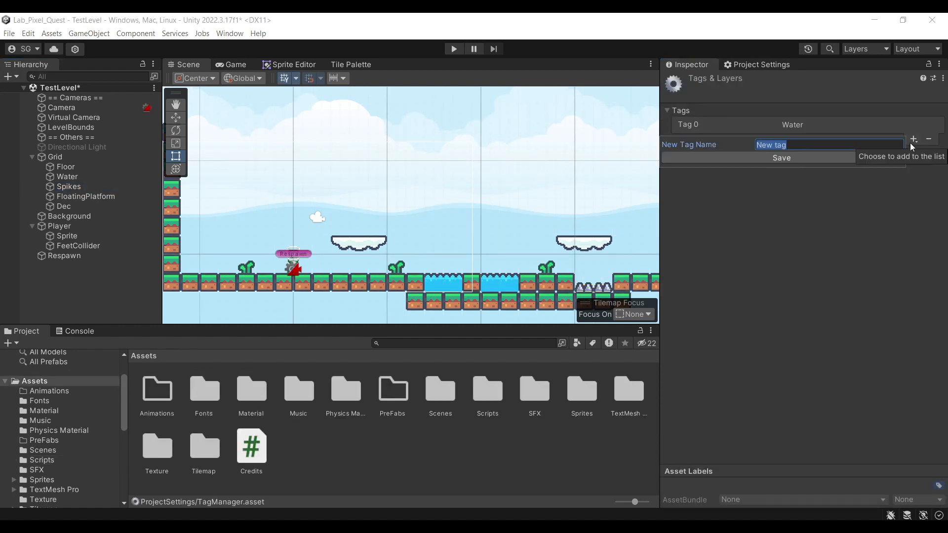
{"action": "type", "text": "Death"}
{"action": "left_click", "coordinate": [817, 159]}
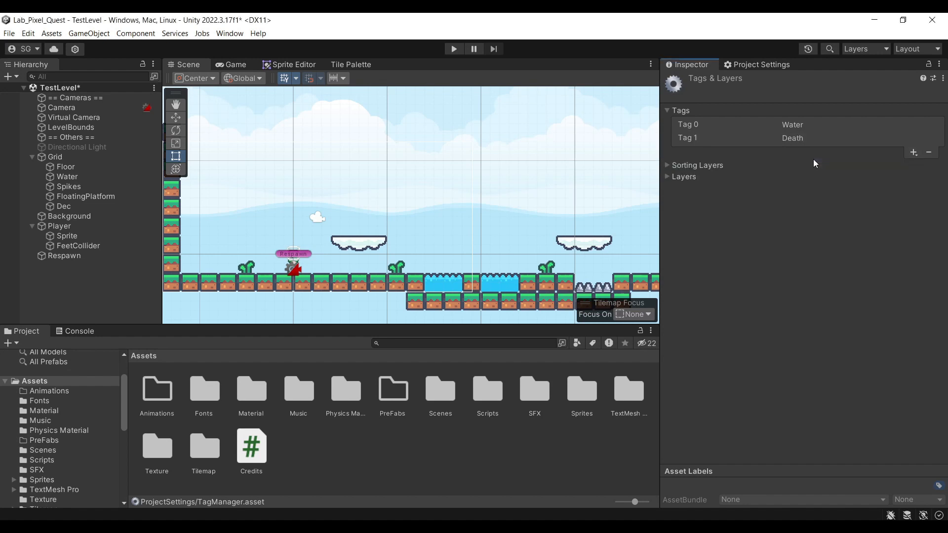
Assign the Death tag to the Spikes tilemap.
{"action": "left_click", "coordinate": [68, 186]}
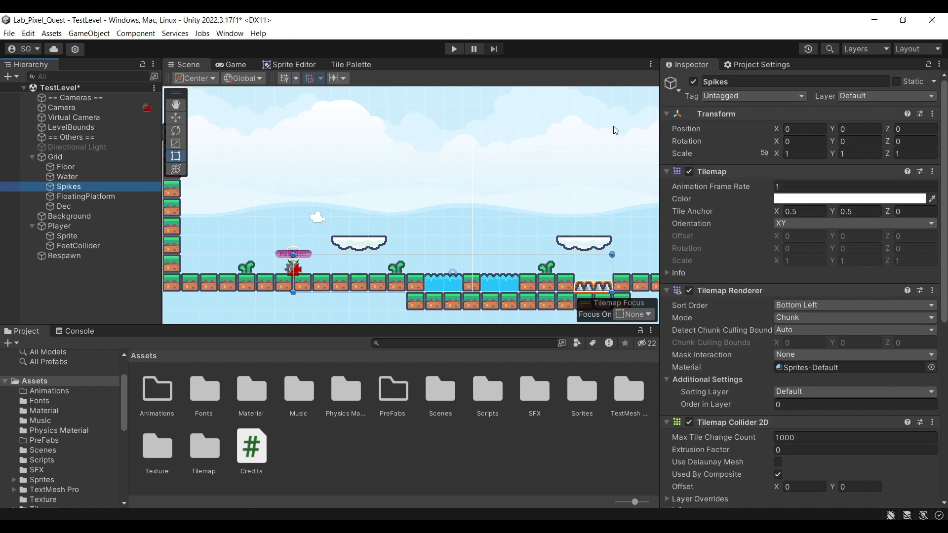
{"action": "left_click", "coordinate": [746, 95]}
{"action": "left_click", "coordinate": [729, 204]}
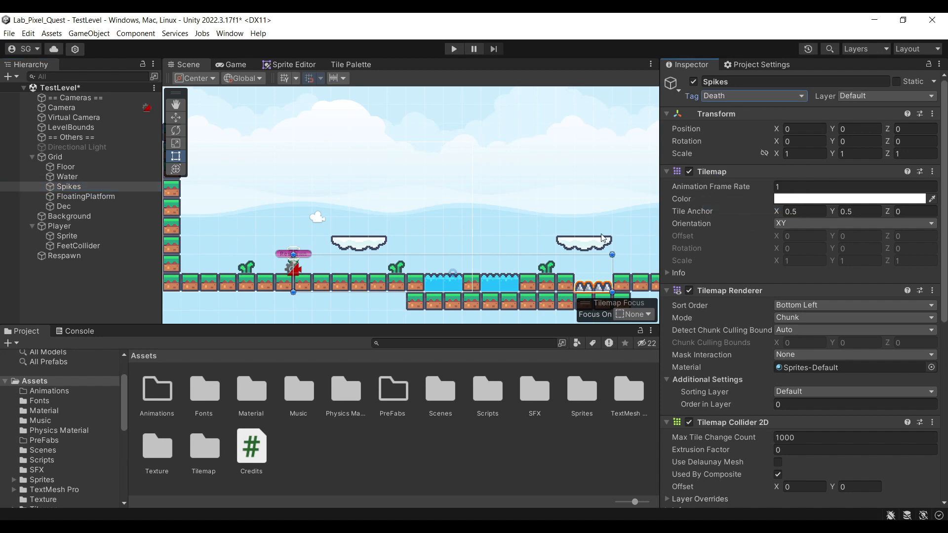
Play-test the level by moving the player over the water and into the spikes, and stop the game.
{"action": "left_click", "coordinate": [455, 48]}
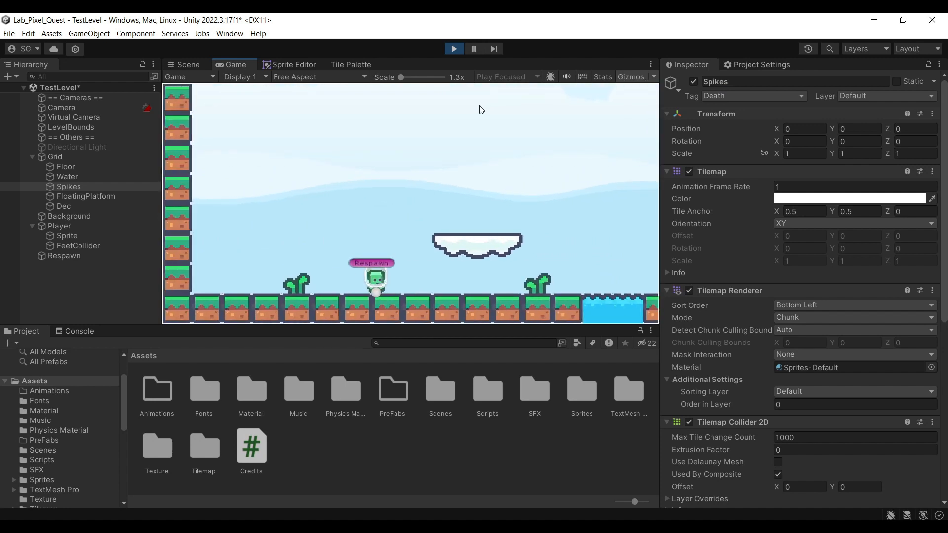
{"action": "key", "text": "Right"}
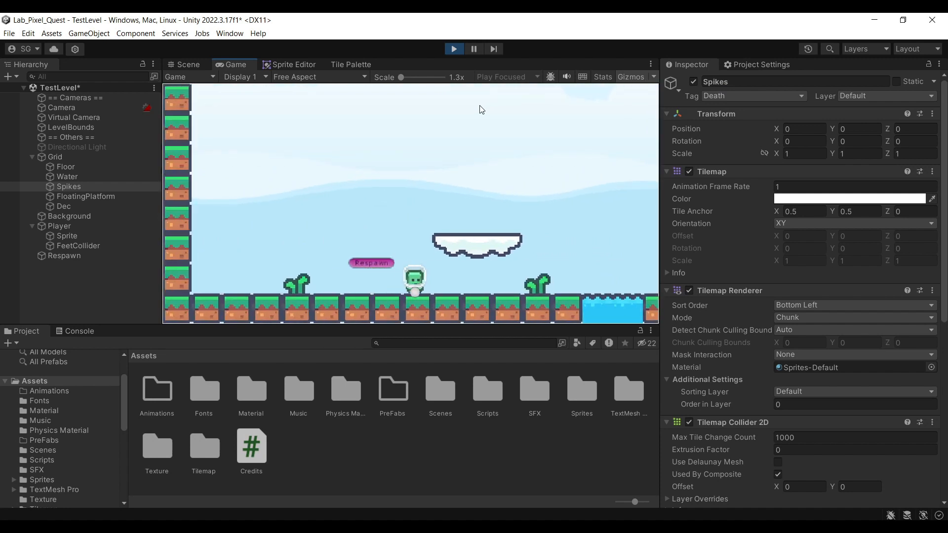
{"action": "key", "text": "space"}
{"action": "key", "text": "Right"}
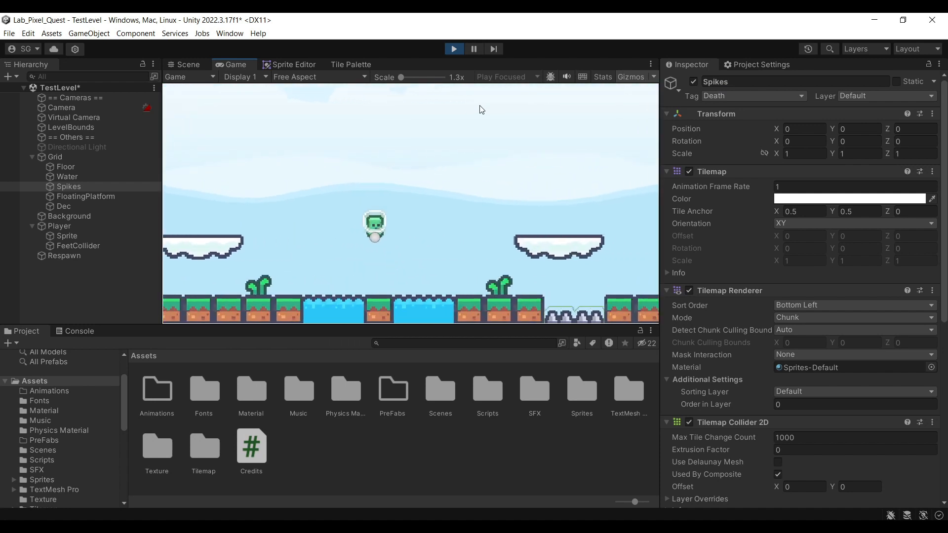
{"action": "key", "text": "Right"}
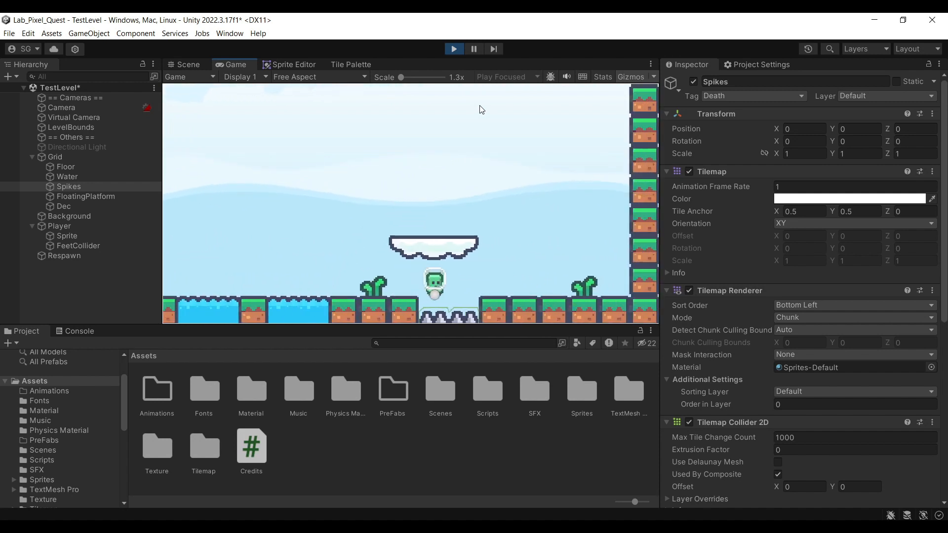
{"action": "left_click", "coordinate": [454, 53]}
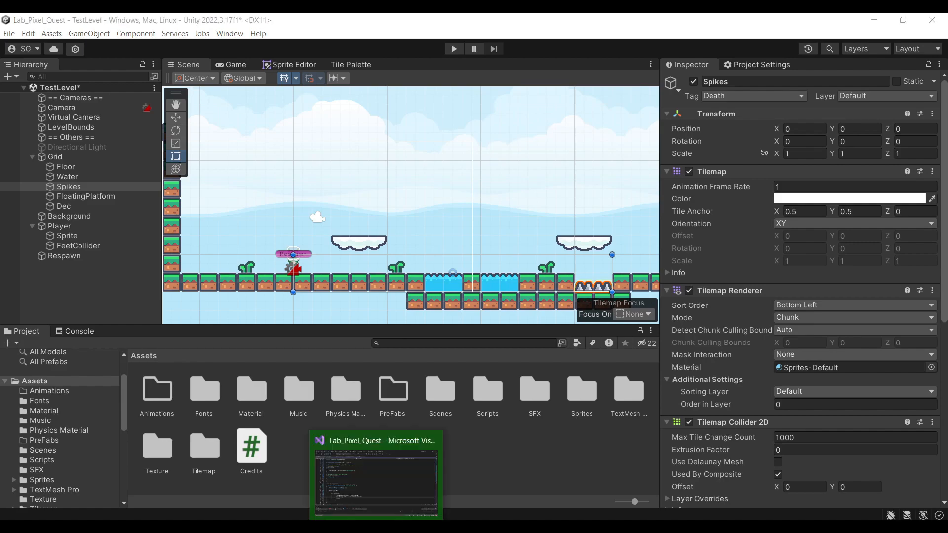
Switch to Visual Studio and declare a private int _playerLife with value 3 above the deathTag constant in PlayerStats.
{"action": "left_click", "coordinate": [378, 527]}
{"action": "key", "text": "ctrl+z"}
{"action": "scroll", "coordinate": [413, 256], "scroll_direction": "down", "scroll_amount": 3}
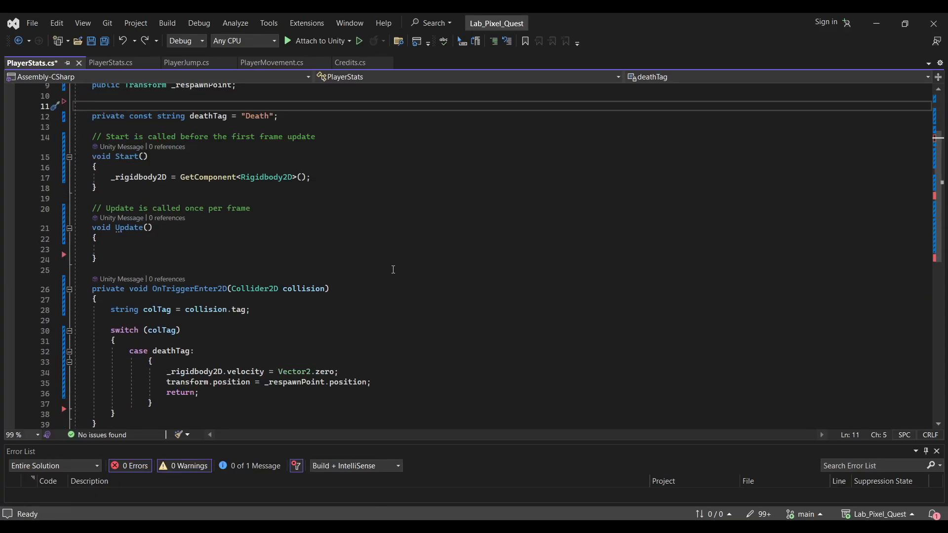
{"action": "scroll", "coordinate": [398, 262], "scroll_direction": "up", "scroll_amount": 1}
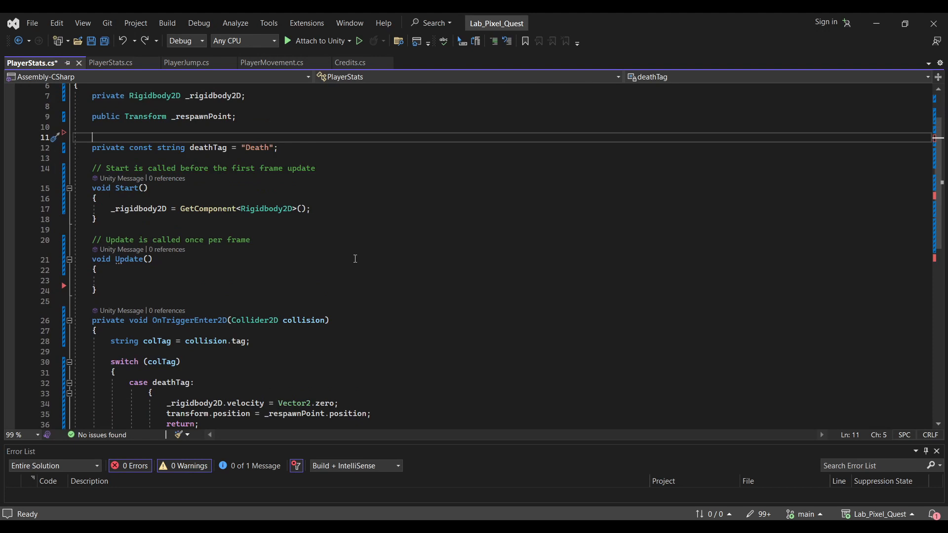
{"action": "type", "text": "pri"}
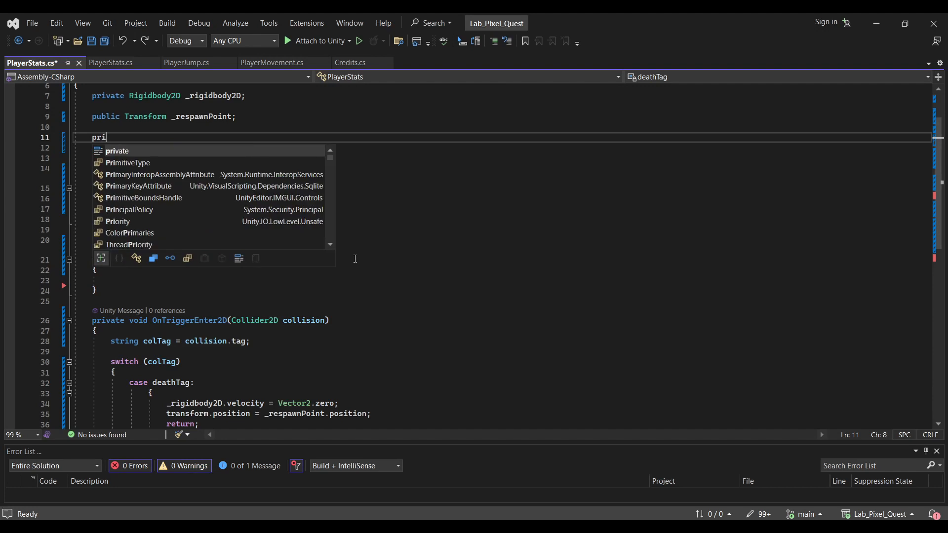
{"action": "type", "text": "vate i"}
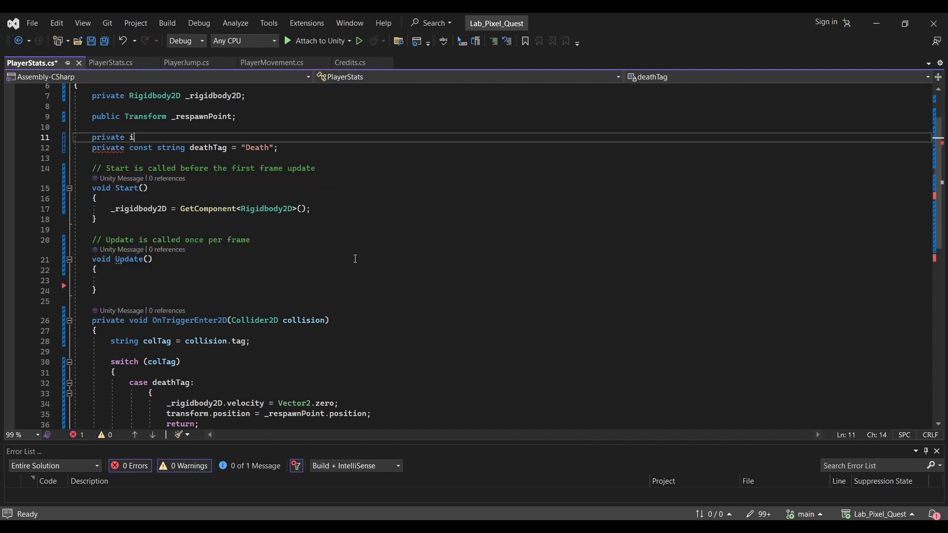
{"action": "type", "text": "nt "}
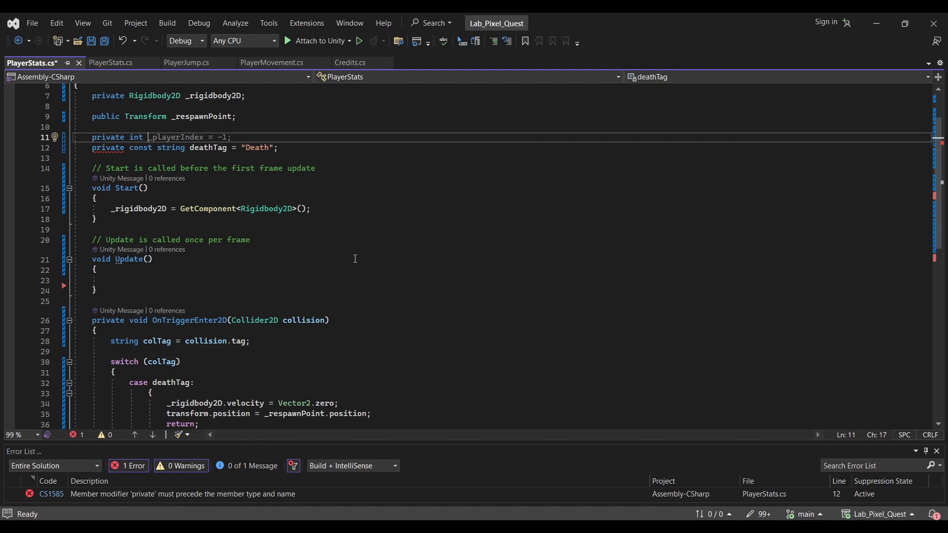
{"action": "type", "text": "_playerLife "}
{"action": "type", "text": "= 5;"}
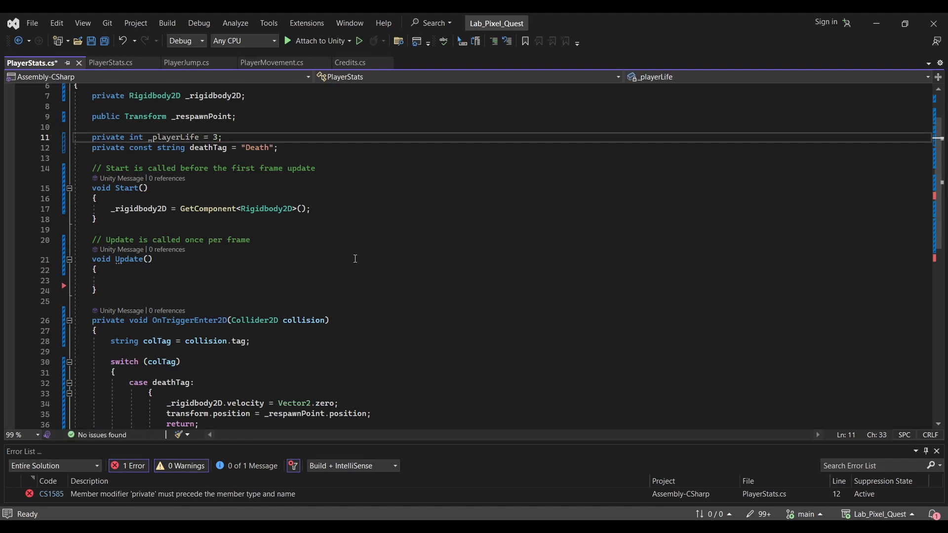
In the deathTag case, decrement _playerLife with _playerLife--; below the transform.position line, and save the script.
{"action": "scroll", "coordinate": [346, 269], "scroll_direction": "down", "scroll_amount": 2}
{"action": "left_click", "coordinate": [386, 352]}
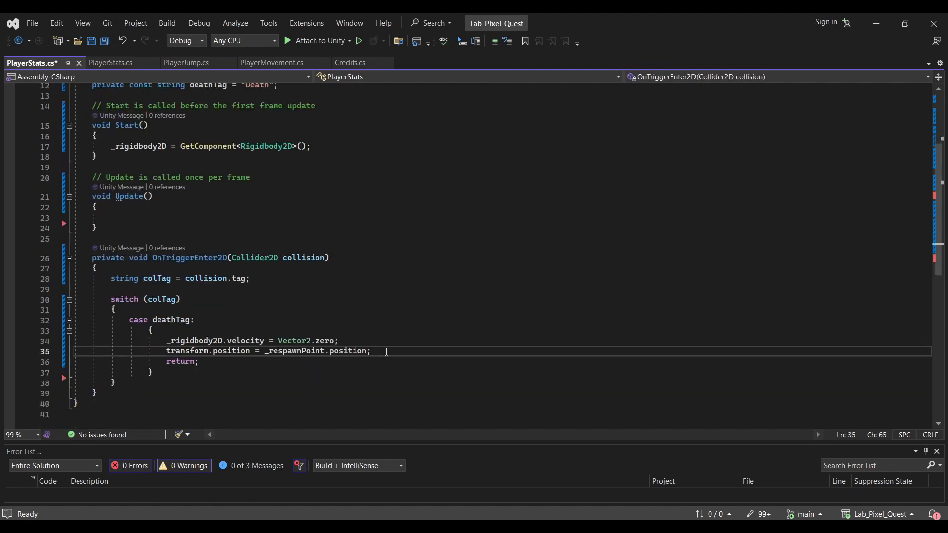
{"action": "key", "text": "Return"}
{"action": "type", "text": "pla"}
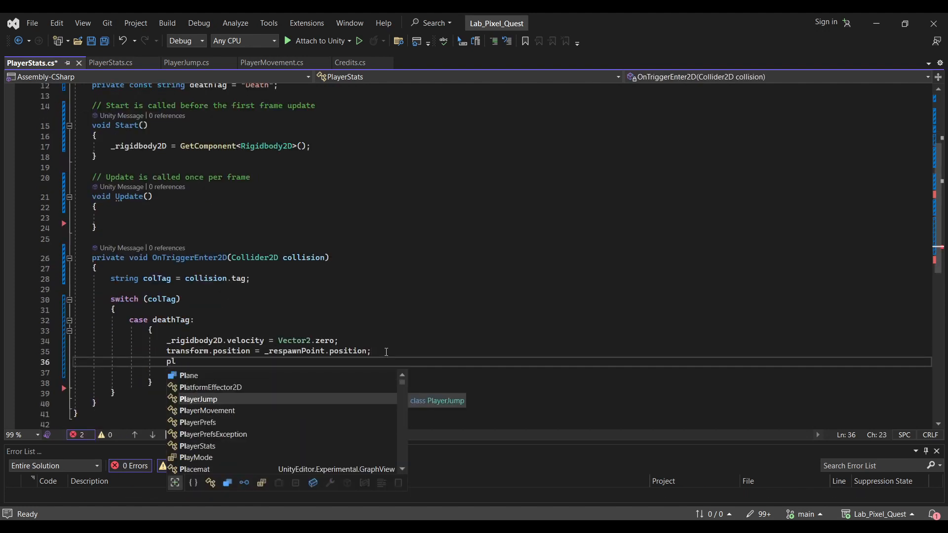
{"action": "key", "text": "BackSpace"}
{"action": "key", "text": "BackSpace"}
{"action": "key", "text": "BackSpace"}
{"action": "type", "text": "Pl"}
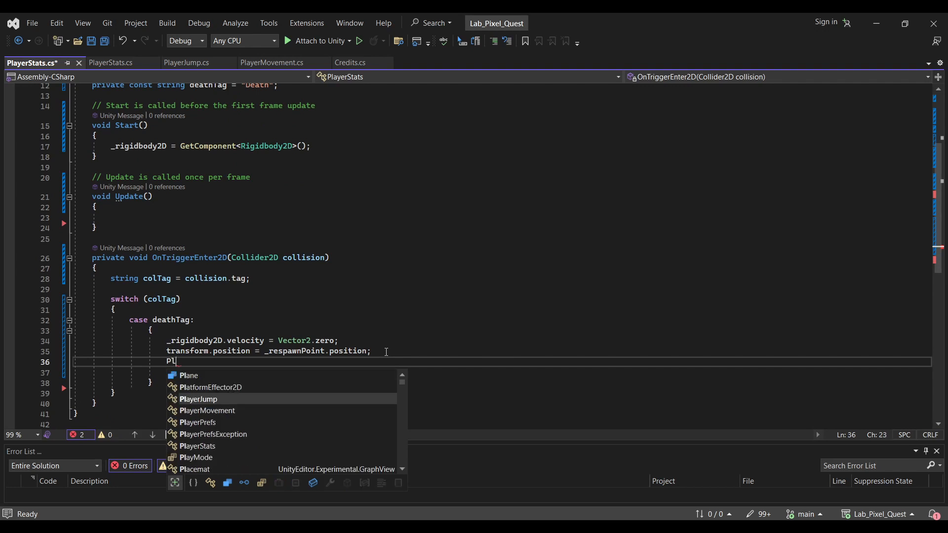
{"action": "key", "text": "BackSpace"}
{"action": "key", "text": "BackSpace"}
{"action": "type", "text": "_pla"}
{"action": "key", "text": "Tab"}
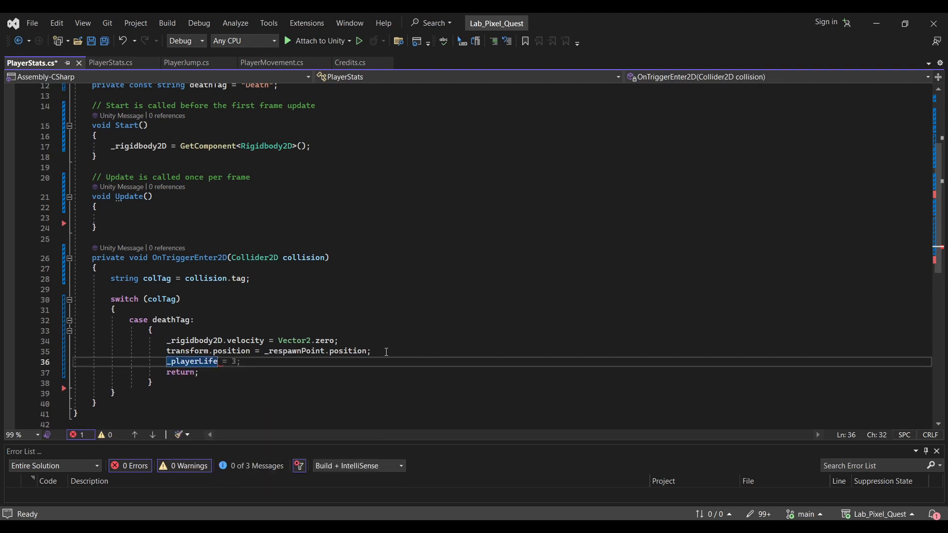
{"action": "type", "text": "--;"}
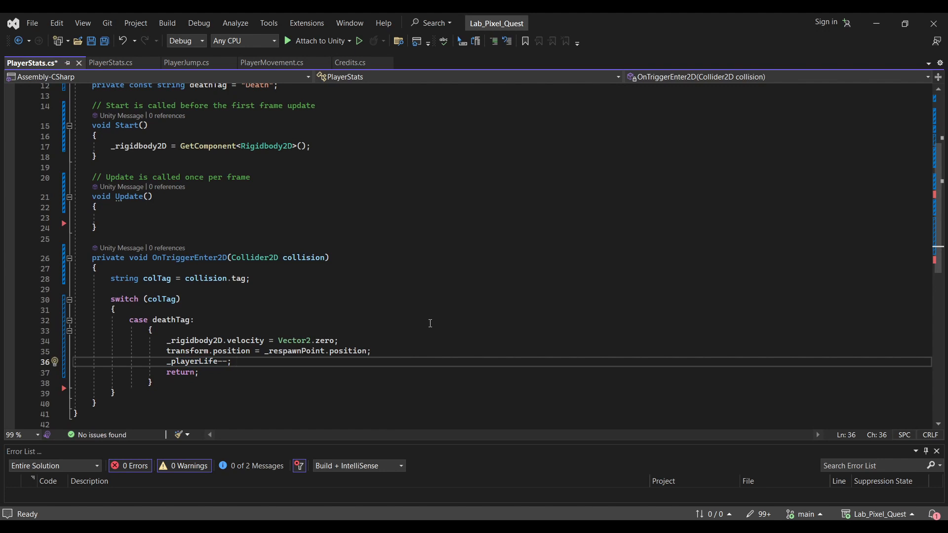
{"action": "key", "text": "ctrl+s"}
Change the access modifier of the _playerLife declaration to public.
{"action": "scroll", "coordinate": [227, 177], "scroll_direction": "up", "scroll_amount": 4}
{"action": "double_click", "coordinate": [107, 199]}
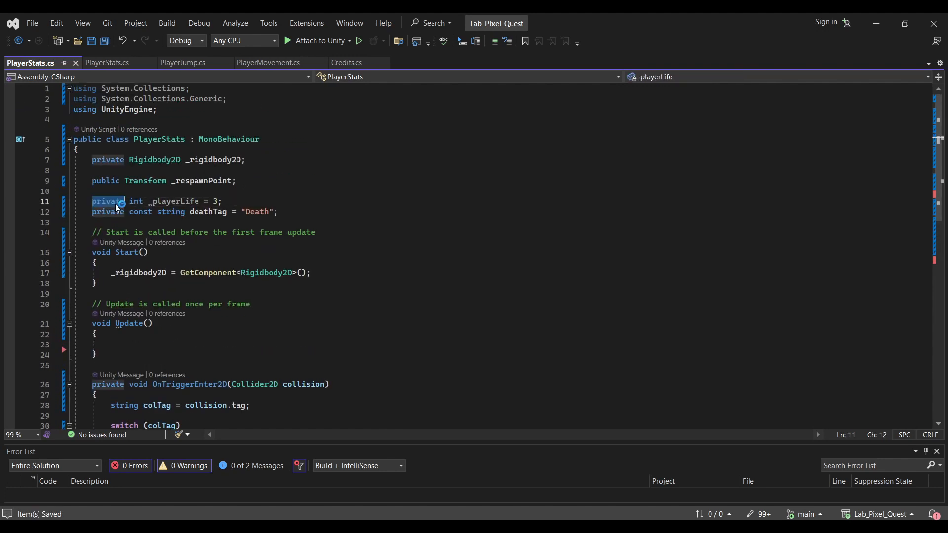
{"action": "type", "text": "public"}
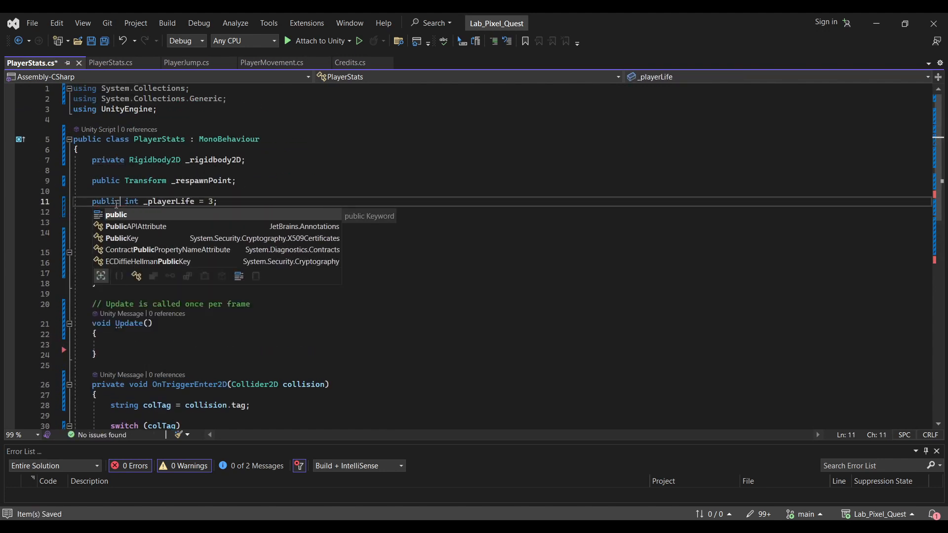
{"action": "left_click", "coordinate": [134, 200]}
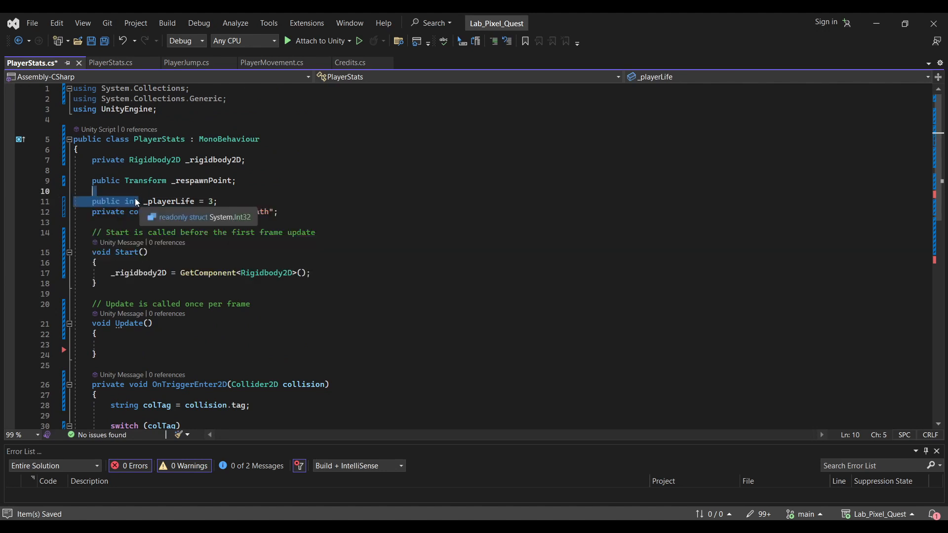
Save the PlayerStats script, then switch to Unity and select the Player object.
{"action": "left_click", "coordinate": [290, 201]}
{"action": "left_click", "coordinate": [90, 42]}
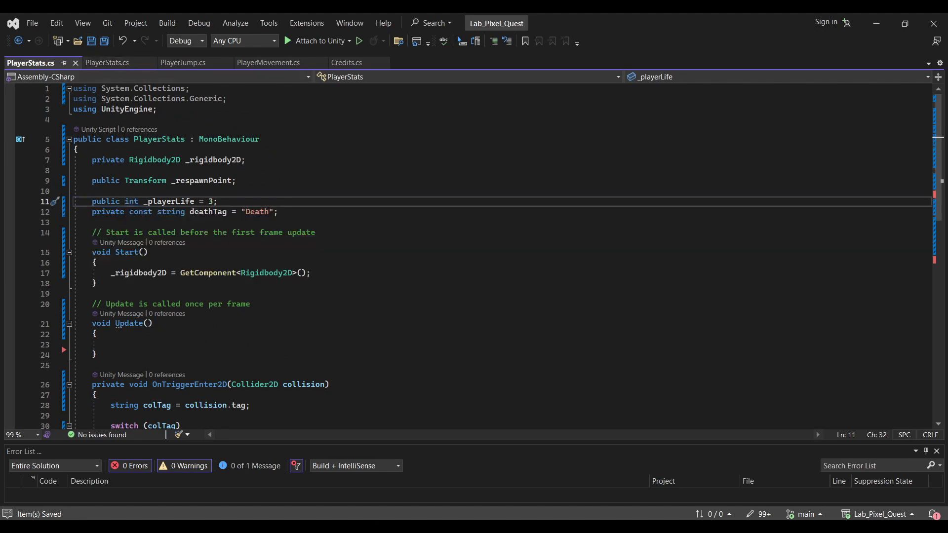
{"action": "key", "text": "alt+Tab"}
{"action": "left_click", "coordinate": [80, 227]}
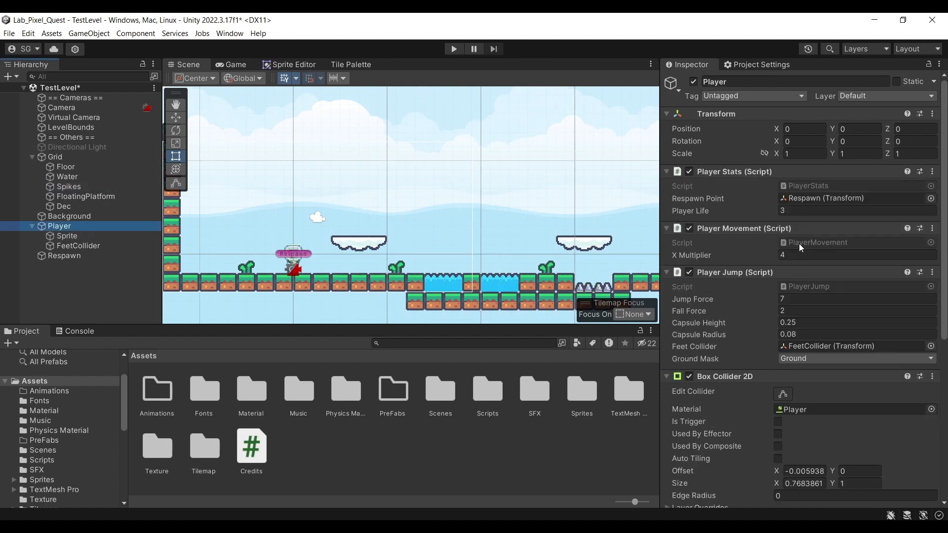
Play-test the level by jumping the player across the platforms and into the spikes while watching Player Life, and stop the game.
{"action": "left_click", "coordinate": [450, 49]}
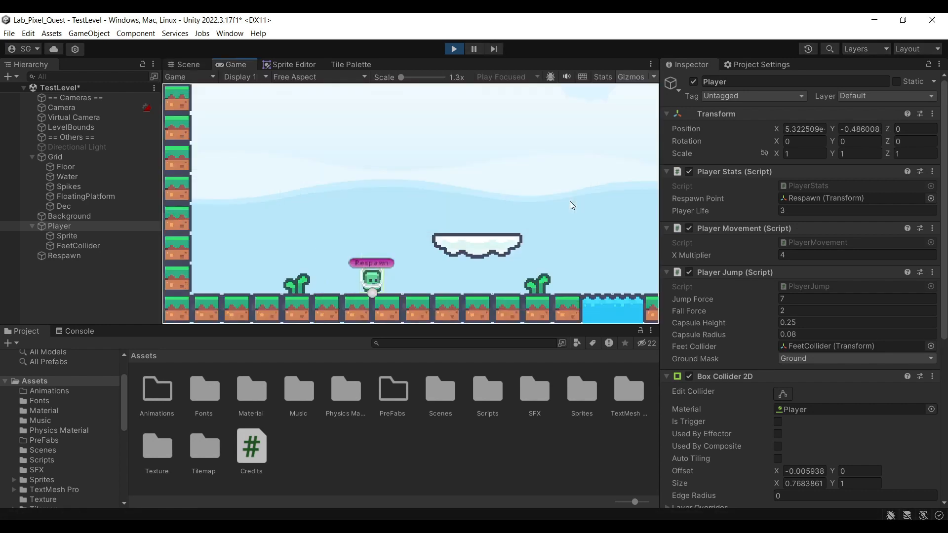
{"action": "key", "text": "d"}
{"action": "key", "text": "space"}
{"action": "key", "text": "space"}
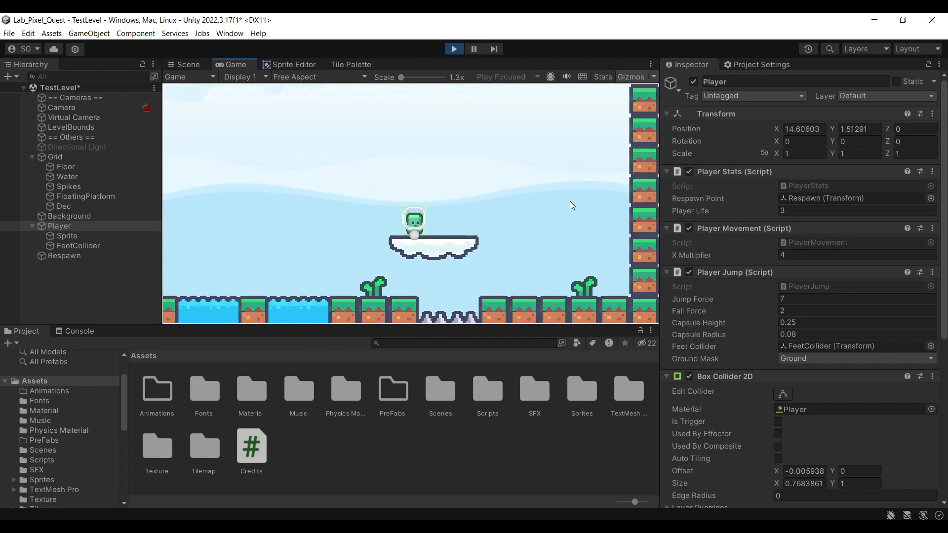
{"action": "key", "text": "a"}
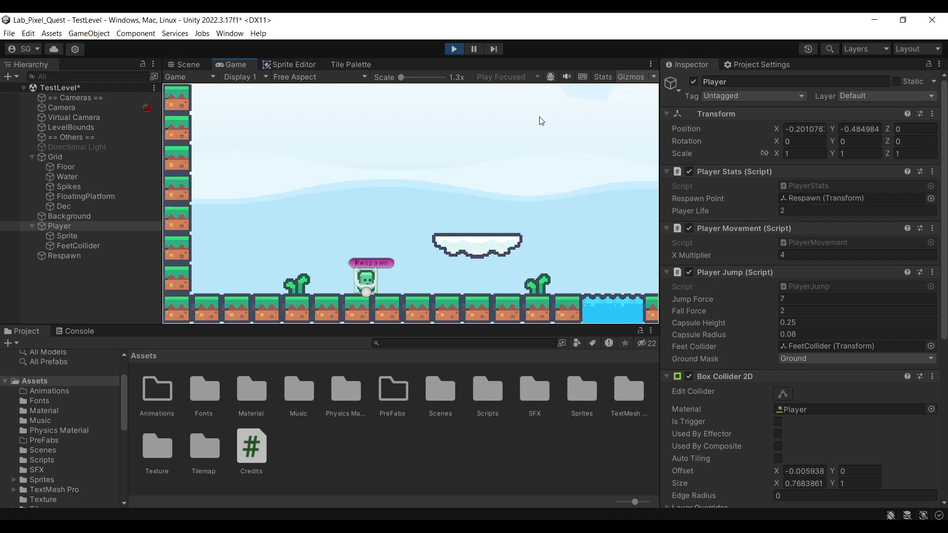
{"action": "left_click", "coordinate": [454, 49]}
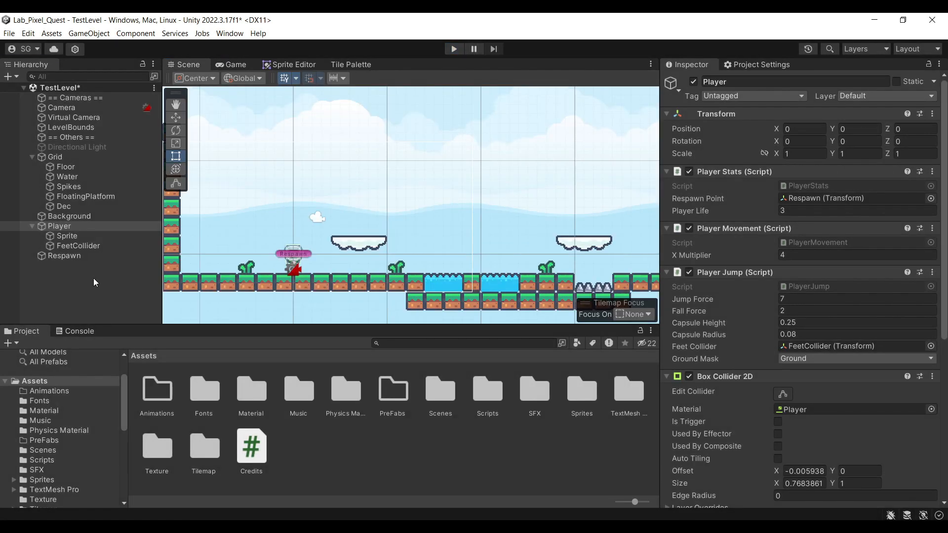
Create an empty game object named Heart at the root of the TestLevel scene.
{"action": "right_click", "coordinate": [93, 277]}
{"action": "left_click", "coordinate": [161, 380]}
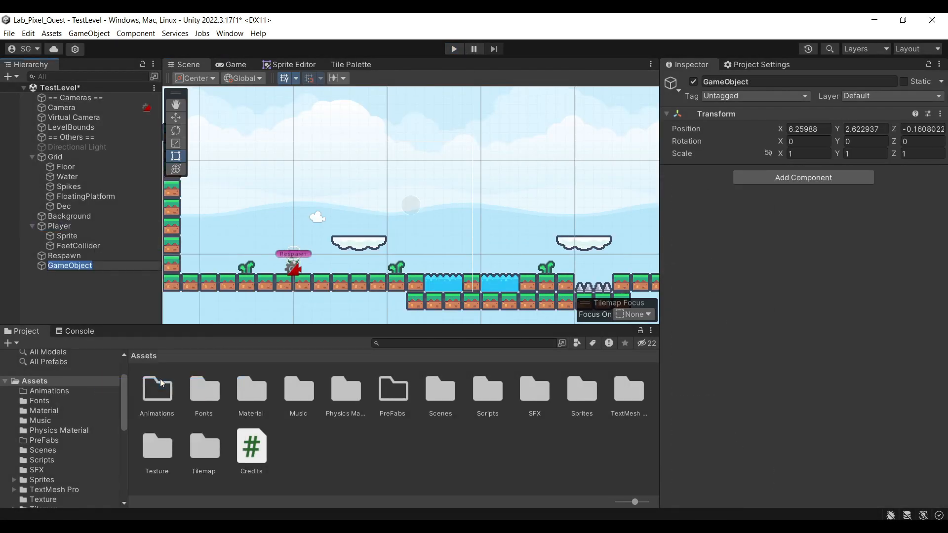
{"action": "type", "text": "Heart"}
{"action": "key", "text": "Return"}
Set the Heart object's position to X 0, Y 0, Z 0.
{"action": "left_click", "coordinate": [810, 130]}
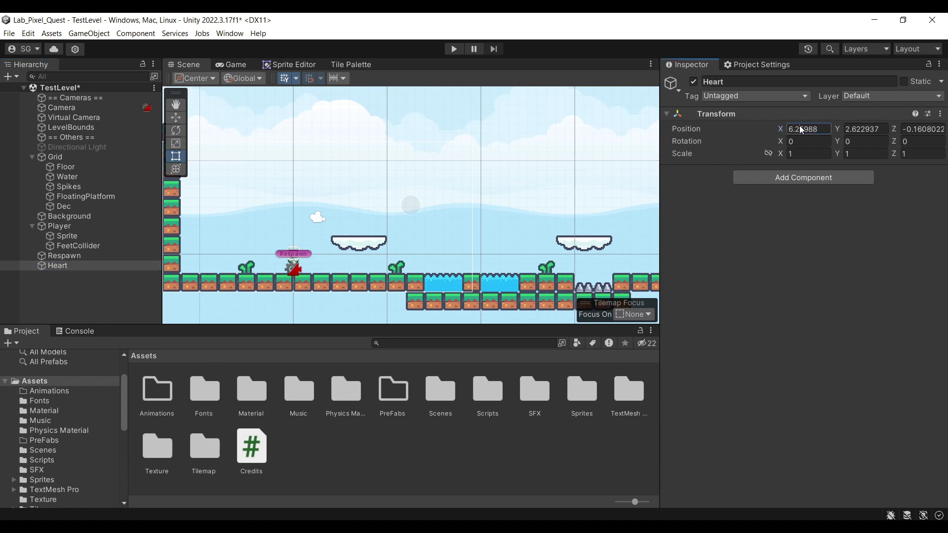
{"action": "type", "text": "0"}
{"action": "key", "text": "Tab"}
{"action": "type", "text": "0"}
{"action": "key", "text": "Tab"}
{"action": "type", "text": "0"}
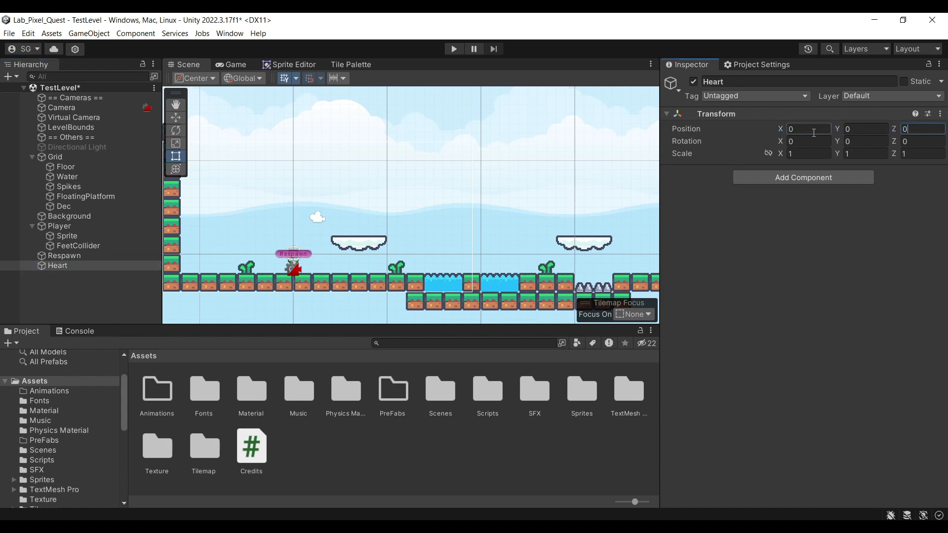
{"action": "left_click", "coordinate": [85, 277]}
{"action": "left_click", "coordinate": [98, 264]}
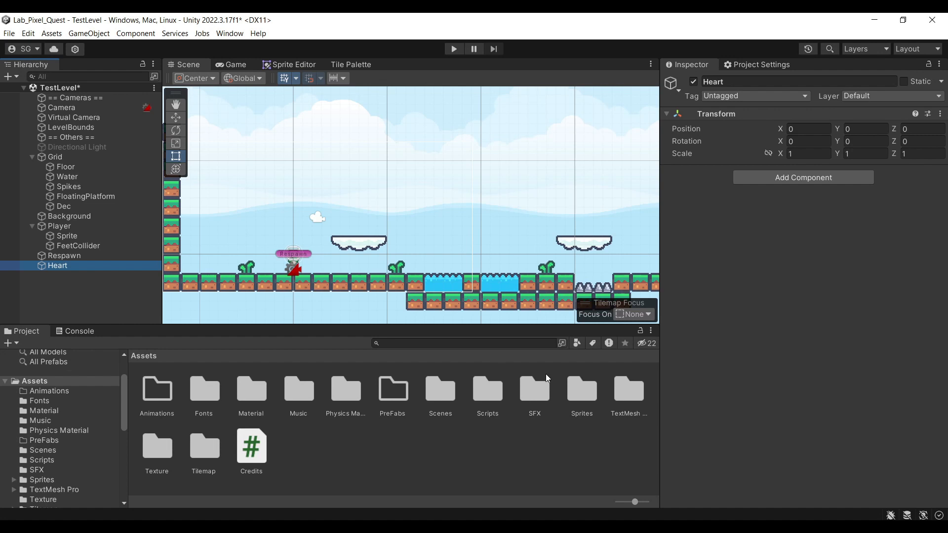
Add the full red heart sprite from Assets/Sprites/Spritesheets as a child of the Heart object.
{"action": "double_click", "coordinate": [585, 383]}
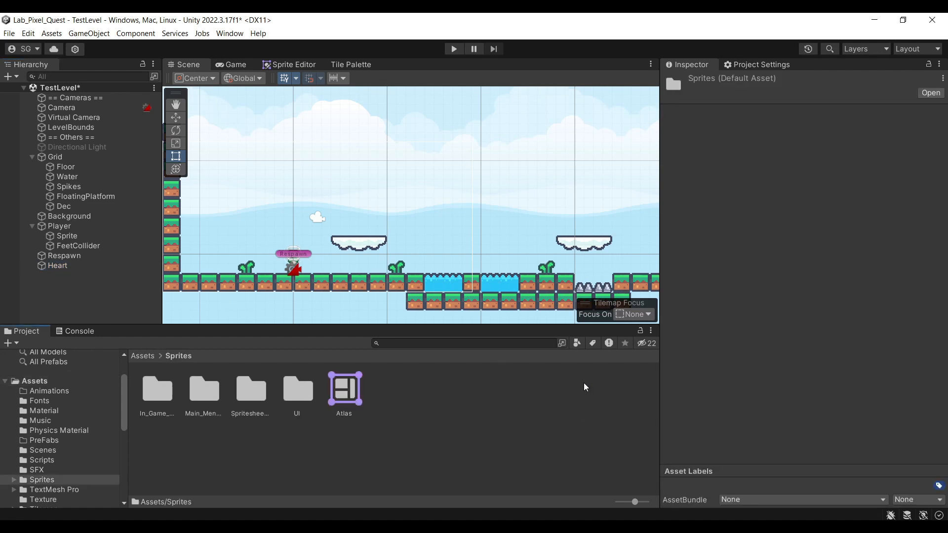
{"action": "left_click", "coordinate": [148, 356]}
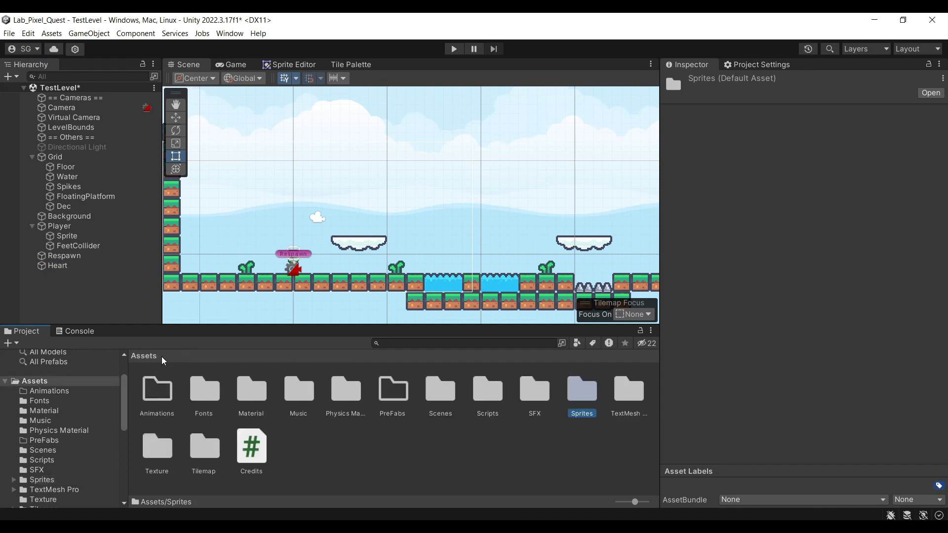
{"action": "double_click", "coordinate": [584, 395]}
{"action": "left_click", "coordinate": [204, 390]}
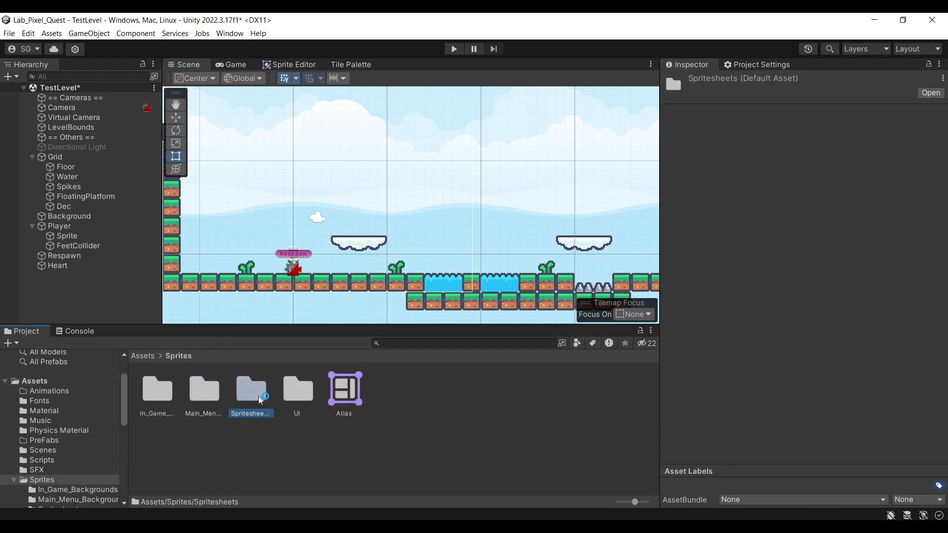
{"action": "double_click", "coordinate": [250, 390]}
{"action": "left_click", "coordinate": [177, 388]}
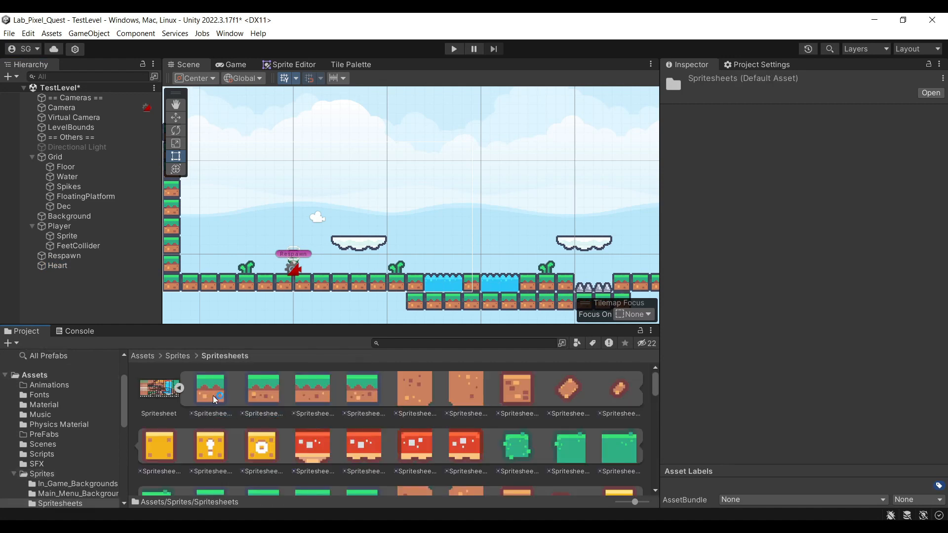
{"action": "scroll", "coordinate": [340, 427], "scroll_direction": "down", "scroll_amount": 3}
{"action": "scroll", "coordinate": [339, 430], "scroll_direction": "down", "scroll_amount": 2}
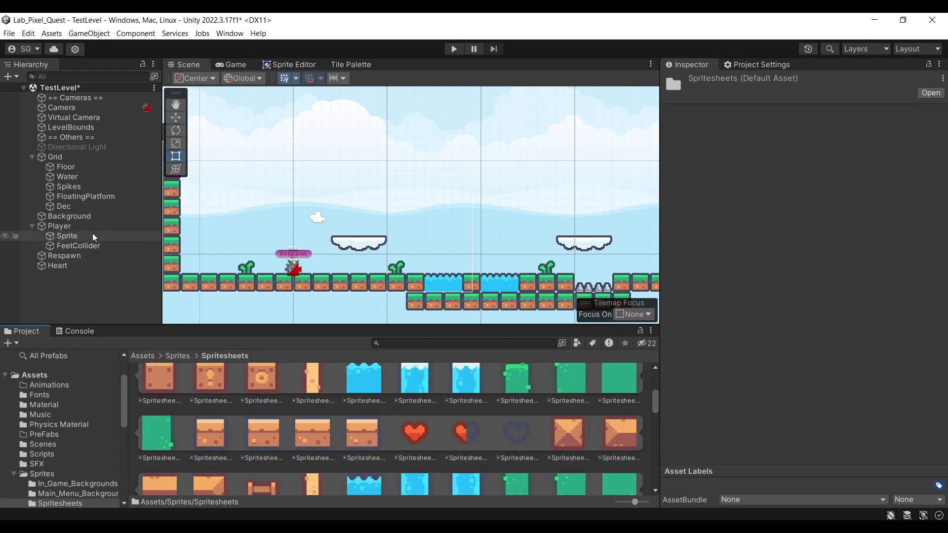
{"action": "left_click", "coordinate": [70, 265]}
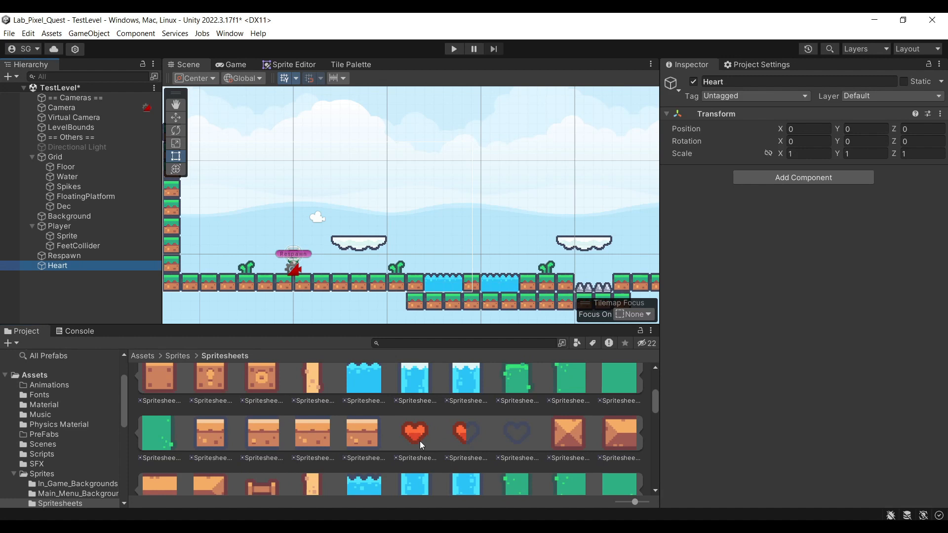
{"action": "left_click_drag", "start_coordinate": [419, 440], "coordinate": [105, 266]}
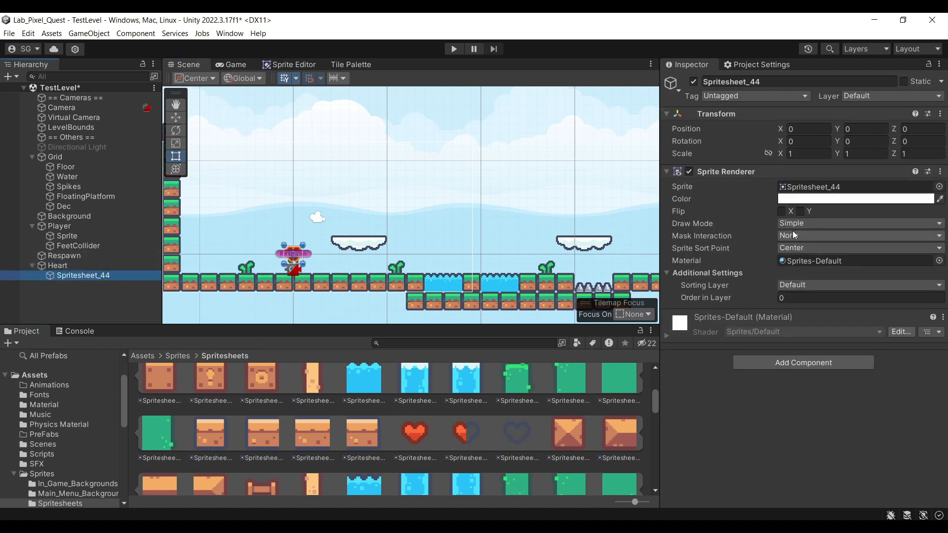
Rename Heart's child object to Sprite.
{"action": "left_click", "coordinate": [779, 84]}
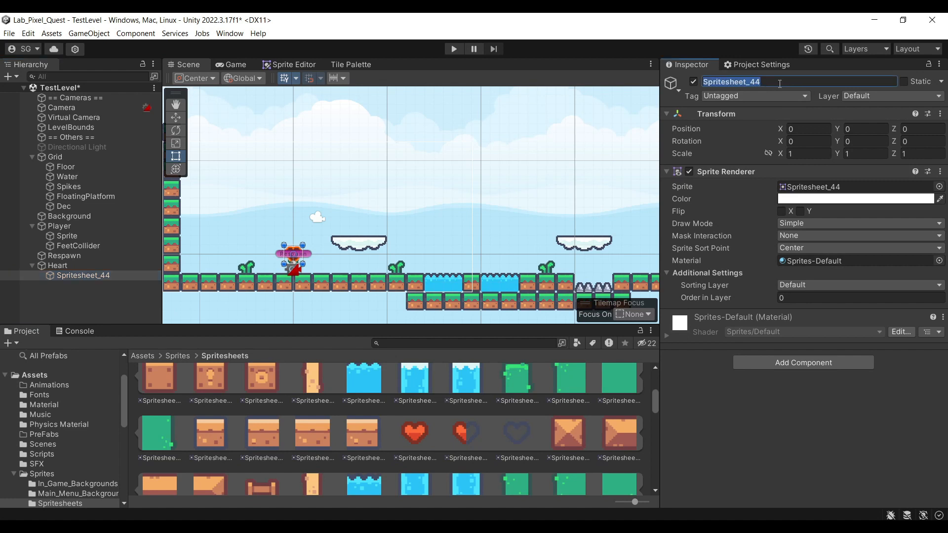
{"action": "type", "text": "Sprite"}
{"action": "key", "text": "Return"}
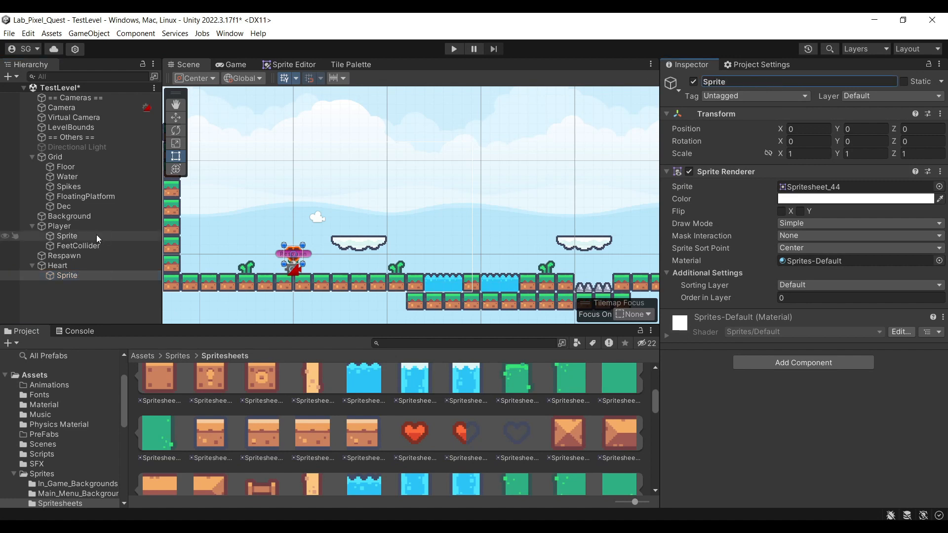
Add a Box Collider 2D component to the Heart object.
{"action": "left_click", "coordinate": [57, 266]}
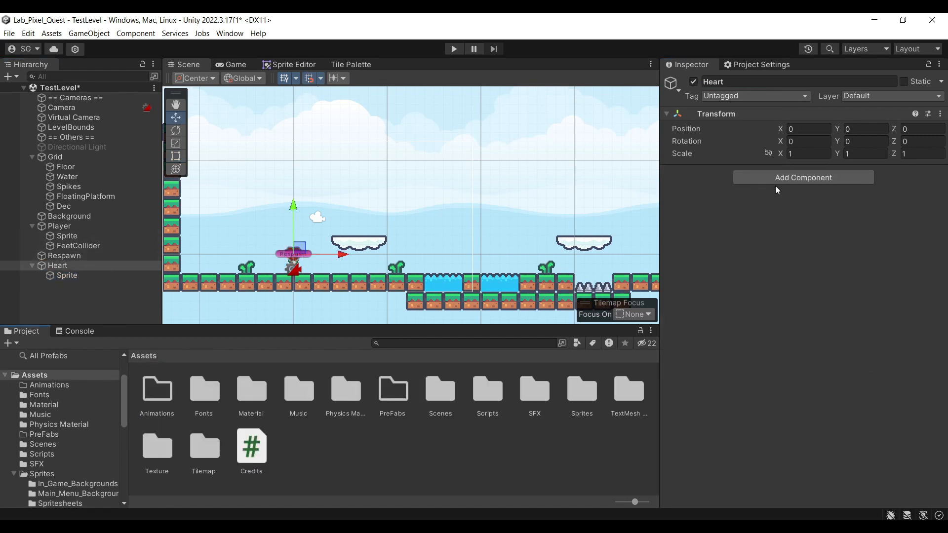
{"action": "left_click", "coordinate": [786, 179]}
{"action": "type", "text": "box"}
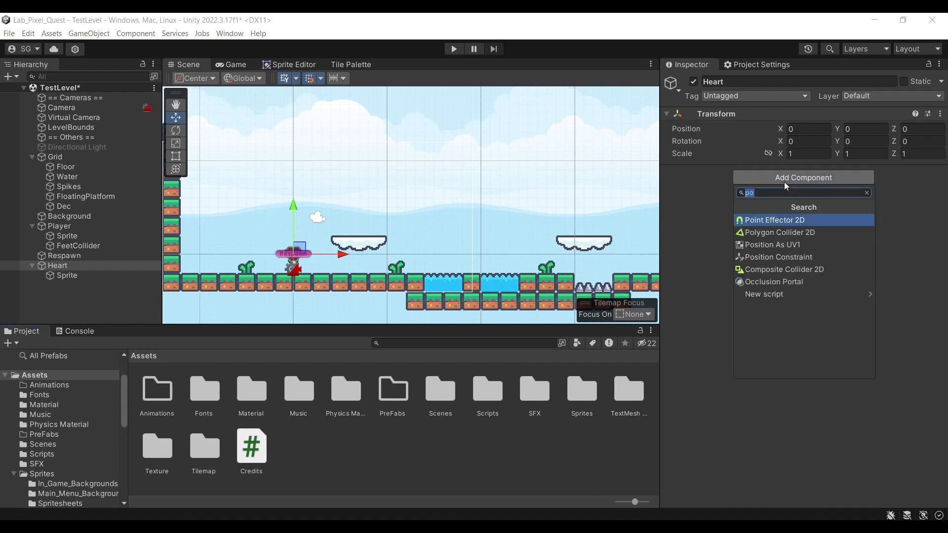
{"action": "key", "text": "Down"}
{"action": "key", "text": "Return"}
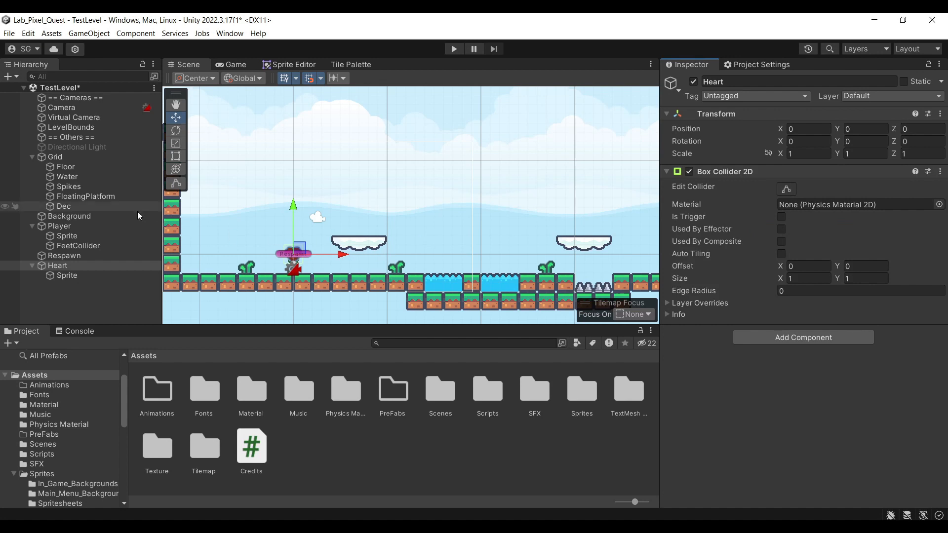
Move the Heart object beside the player to position X -1, Y 0.
{"action": "double_click", "coordinate": [79, 265]}
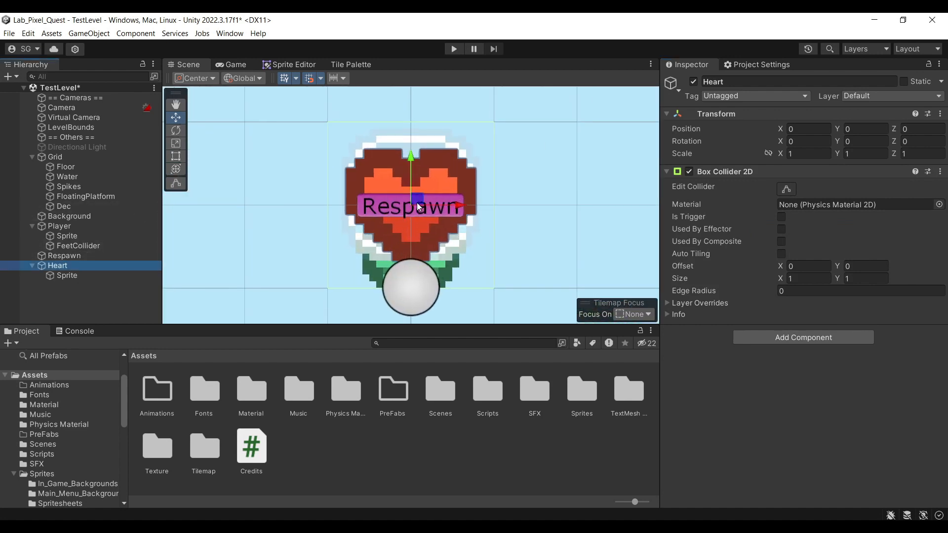
{"action": "left_click_drag", "start_coordinate": [417, 203], "coordinate": [271, 177]}
{"action": "middle_click_drag", "start_coordinate": [368, 177], "coordinate": [437, 177]}
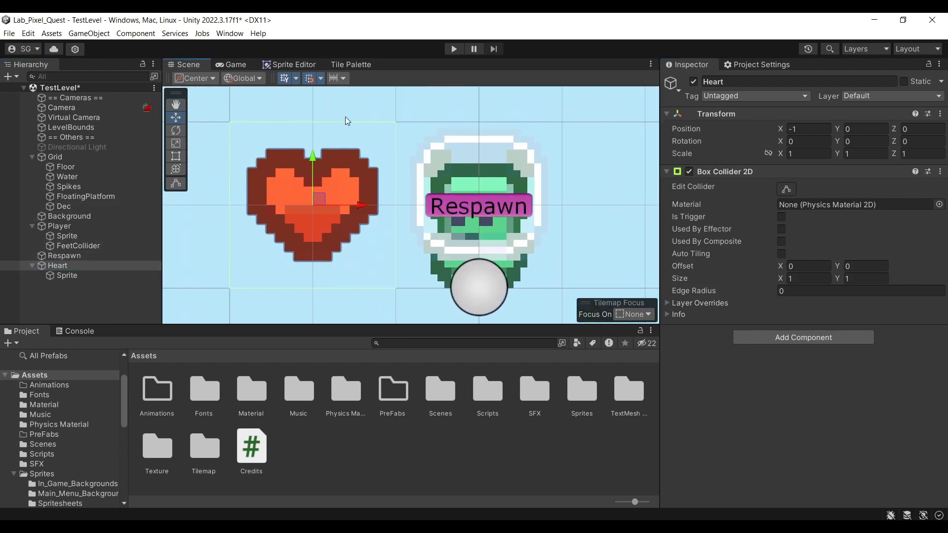
Shrink the Heart's box collider on all four sides to fit the heart sprite, about 0.79 by 0.69 in size.
{"action": "left_click", "coordinate": [791, 190]}
{"action": "left_click_drag", "start_coordinate": [396, 206], "coordinate": [380, 205]}
{"action": "left_click_drag", "start_coordinate": [306, 289], "coordinate": [306, 262]}
{"action": "left_click_drag", "start_coordinate": [230, 192], "coordinate": [246, 191]}
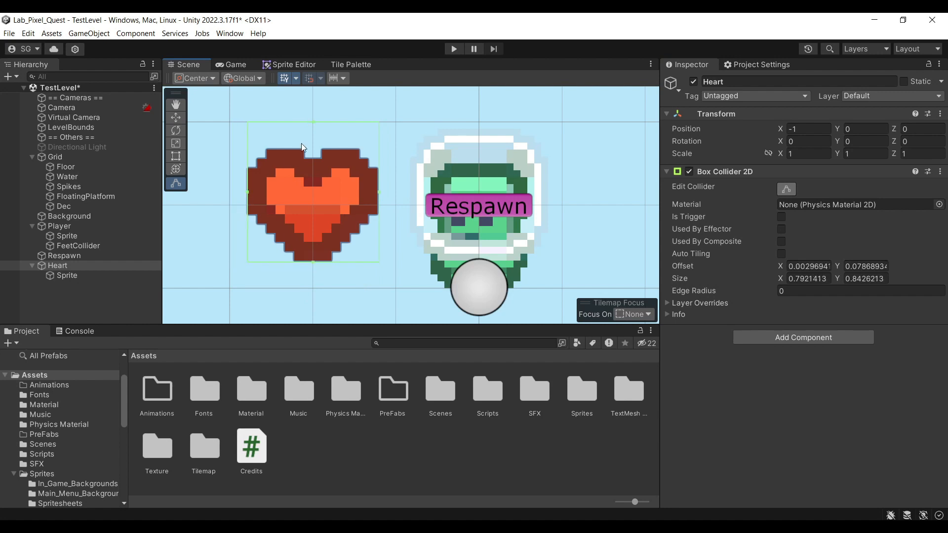
{"action": "left_click_drag", "start_coordinate": [313, 122], "coordinate": [312, 147]}
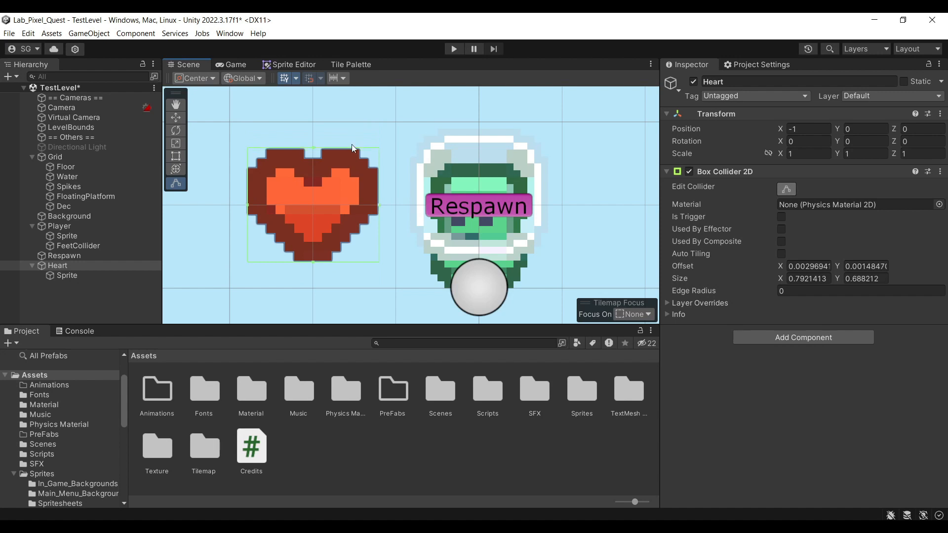
Create and save a new tag named Health.
{"action": "left_click", "coordinate": [787, 99]}
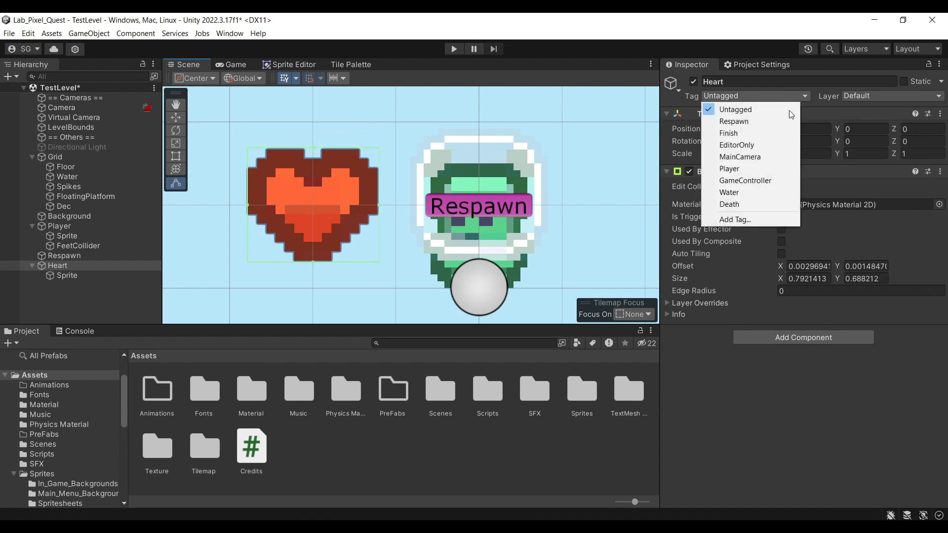
{"action": "left_click", "coordinate": [749, 217]}
{"action": "left_click", "coordinate": [914, 152]}
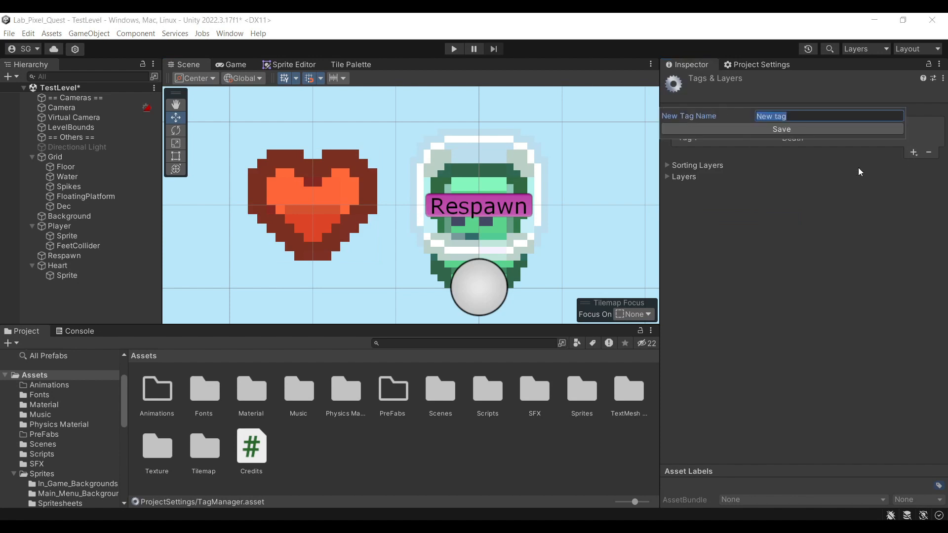
{"action": "type", "text": "Health"}
{"action": "left_click", "coordinate": [790, 135]}
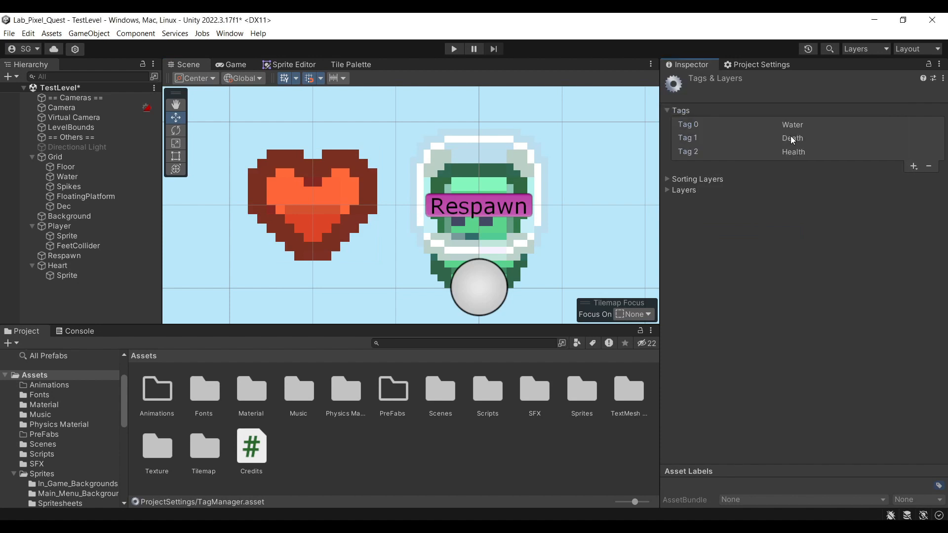
Assign the Health tag to the Heart object.
{"action": "left_click", "coordinate": [59, 265]}
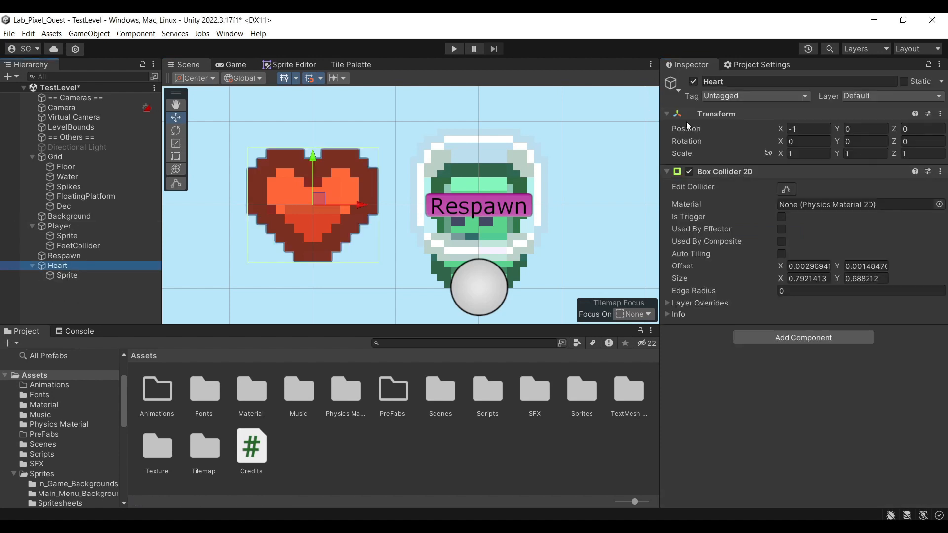
{"action": "left_click", "coordinate": [752, 98]}
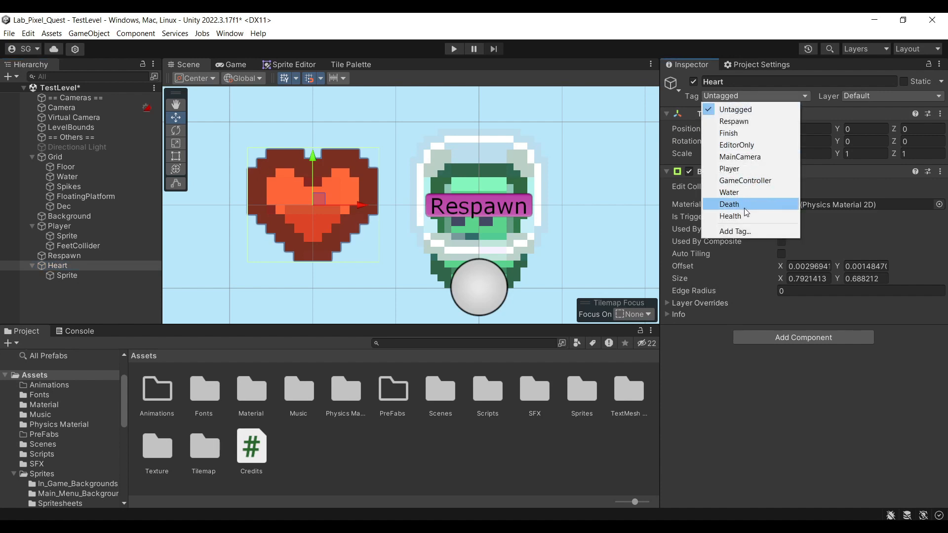
{"action": "left_click", "coordinate": [734, 216]}
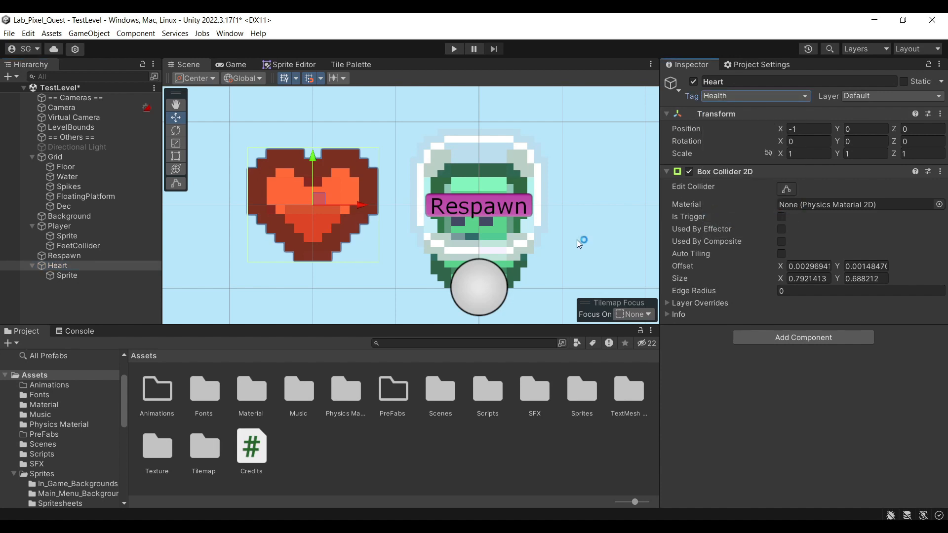
In the PlayerStats.cs script in Visual Studio, duplicate the deathTag constant declaration on the line directly below it.
{"action": "key", "text": "alt+Tab"}
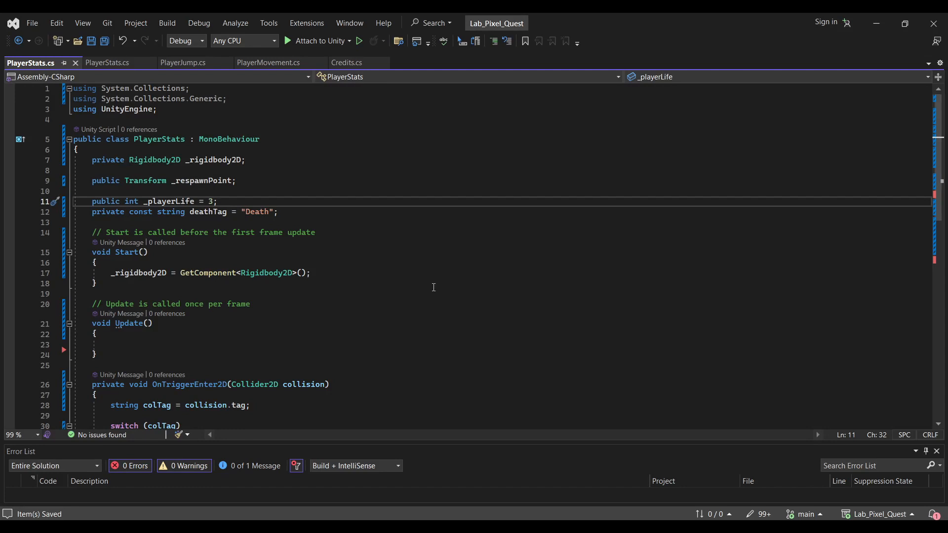
{"action": "left_click_drag", "start_coordinate": [334, 219], "coordinate": [79, 213]}
{"action": "left_click", "coordinate": [297, 232]}
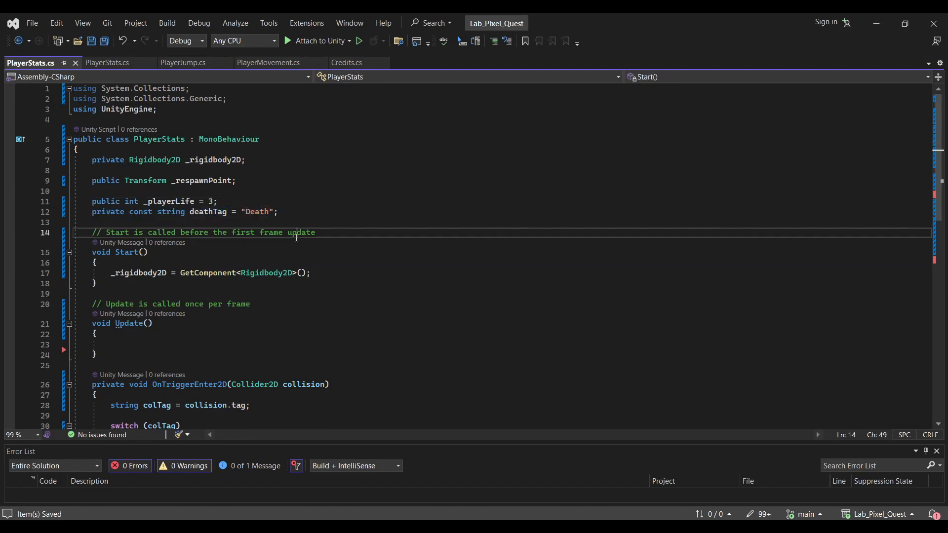
{"action": "left_click_drag", "start_coordinate": [287, 213], "coordinate": [82, 214]}
{"action": "key", "text": "ctrl+c"}
{"action": "left_click", "coordinate": [314, 225]}
{"action": "left_click", "coordinate": [319, 212]}
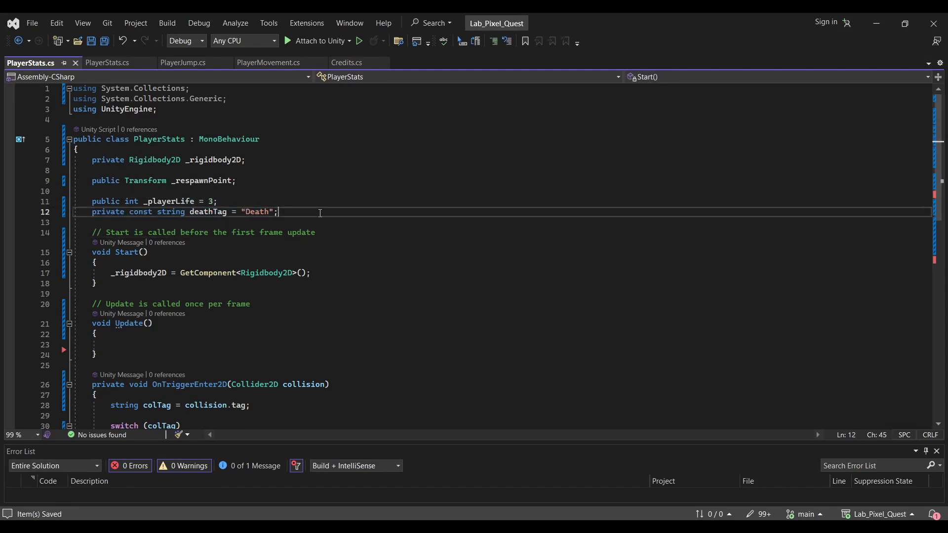
{"action": "key", "text": "Return"}
{"action": "key", "text": "ctrl+v"}
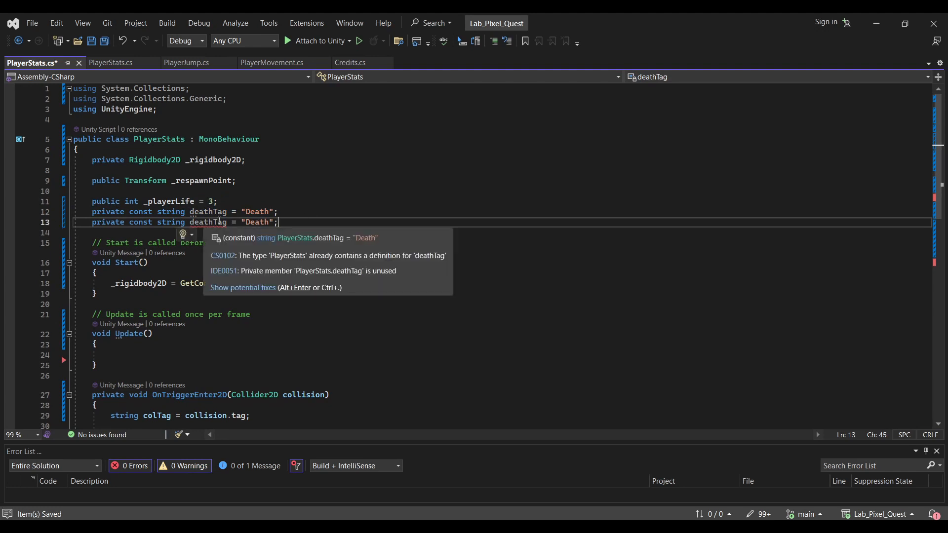
Rename the duplicated constant to healthTag and set its string value to "Health".
{"action": "left_click", "coordinate": [214, 222]}
{"action": "key", "text": "BackSpace"}
{"action": "key", "text": "BackSpace"}
{"action": "key", "text": "BackSpace"}
{"action": "key", "text": "BackSpace"}
{"action": "key", "text": "BackSpace"}
{"action": "type", "text": "health"}
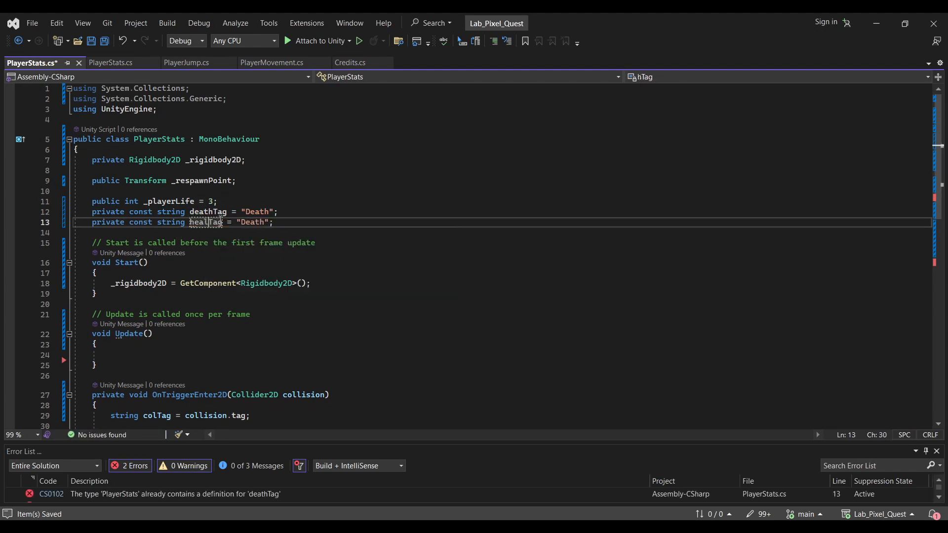
{"action": "double_click", "coordinate": [265, 222]}
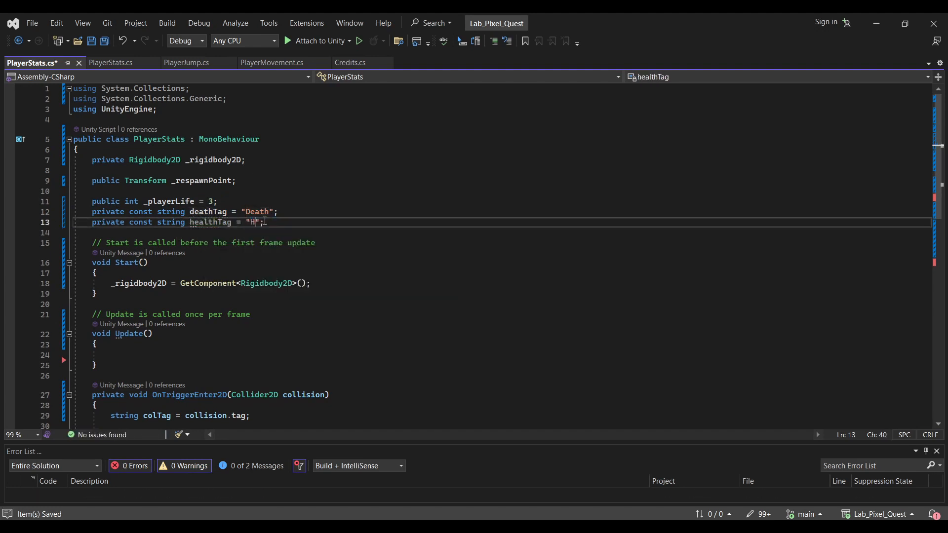
{"action": "type", "text": "Health"}
Duplicate the whole deathTag case block directly below itself in the OnTriggerEnter2D switch statement.
{"action": "scroll", "coordinate": [271, 221], "scroll_direction": "down", "scroll_amount": 1}
{"action": "scroll", "coordinate": [271, 221], "scroll_direction": "down", "scroll_amount": 5}
{"action": "scroll", "coordinate": [231, 320], "scroll_direction": "up", "scroll_amount": 1}
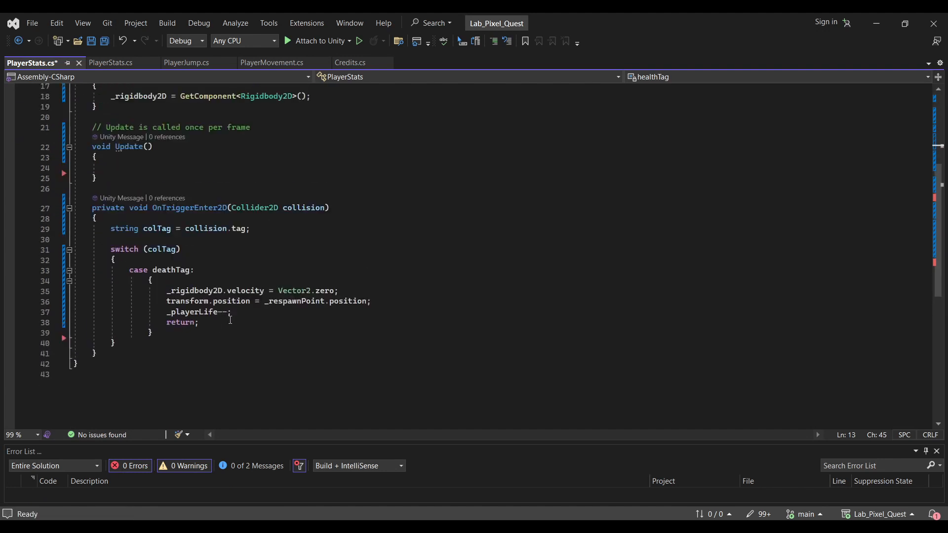
{"action": "left_click_drag", "start_coordinate": [181, 336], "coordinate": [12, 274]}
{"action": "key", "text": "ctrl+c"}
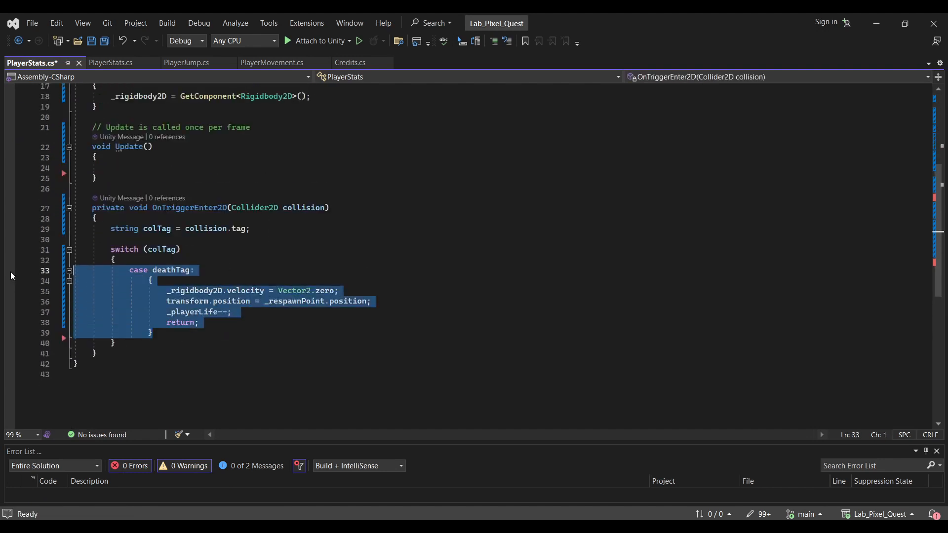
{"action": "left_click", "coordinate": [190, 331]}
{"action": "key", "text": "Return"}
{"action": "key", "text": "ctrl+v"}
{"action": "scroll", "coordinate": [191, 331], "scroll_direction": "down", "scroll_amount": 1}
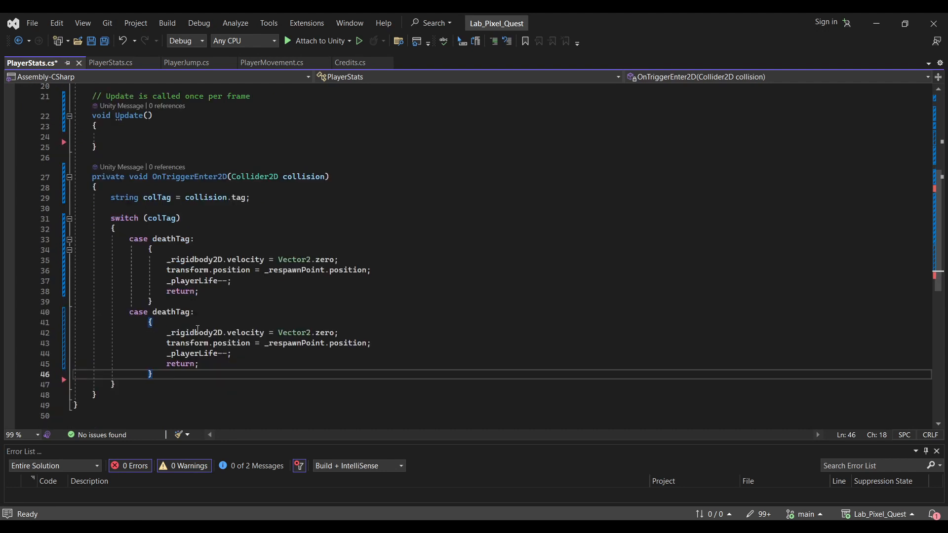
Change the label of the second deathTag case to healthTag.
{"action": "left_click", "coordinate": [189, 312]}
{"action": "key", "text": "Left"}
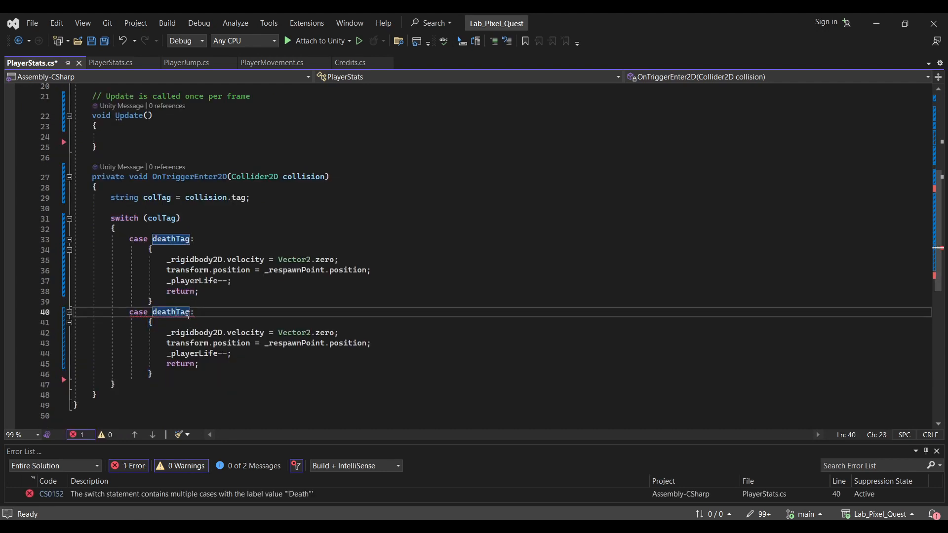
{"action": "key", "text": "BackSpace"}
{"action": "key", "text": "BackSpace"}
{"action": "key", "text": "BackSpace"}
{"action": "key", "text": "BackSpace"}
{"action": "key", "text": "BackSpace"}
{"action": "type", "text": "health"}
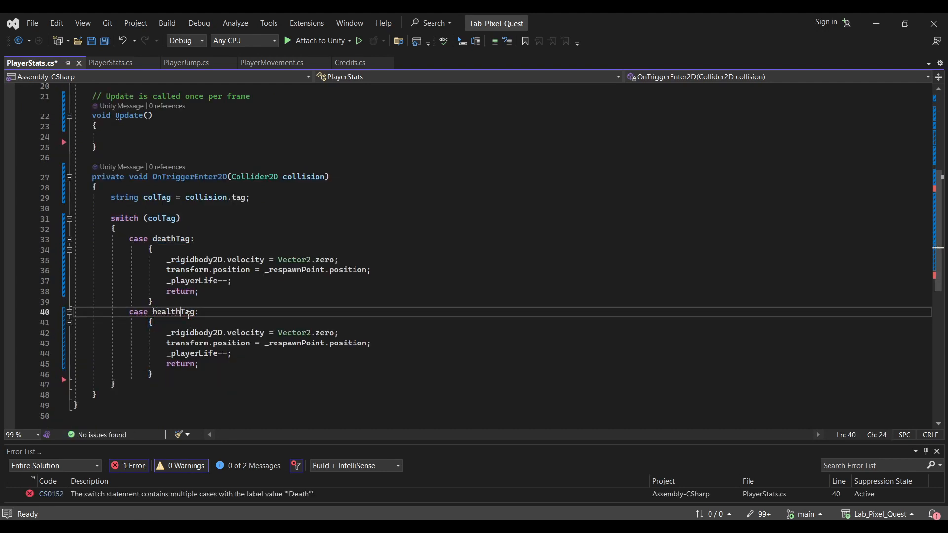
Remove the velocity reset and respawn position lines from the healthTag case.
{"action": "left_click_drag", "start_coordinate": [373, 343], "coordinate": [2, 336]}
{"action": "key", "text": "Delete"}
{"action": "key", "text": "BackSpace"}
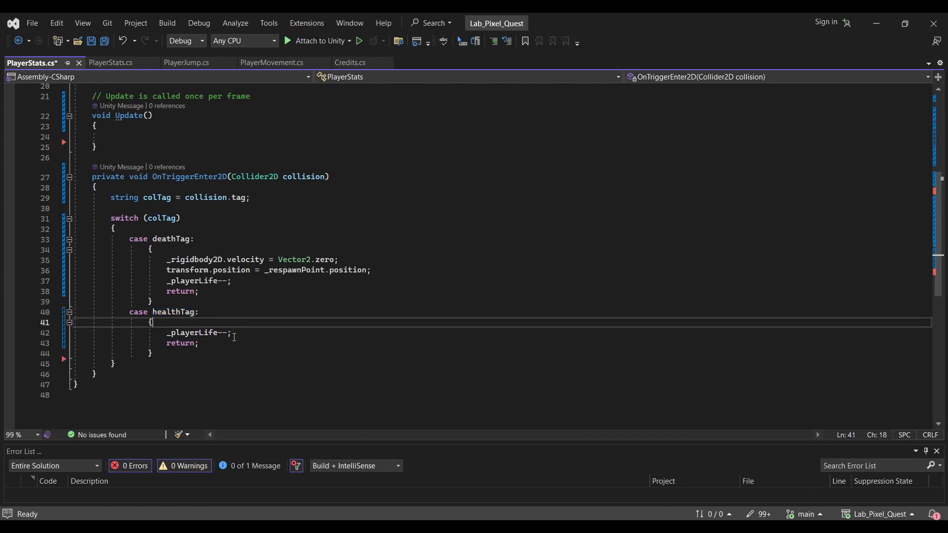
Make the healthTag case increment lives with _playerLife++ and save the script.
{"action": "left_click", "coordinate": [230, 333]}
{"action": "key", "text": "BackSpace"}
{"action": "key", "text": "BackSpace"}
{"action": "type", "text": "++"}
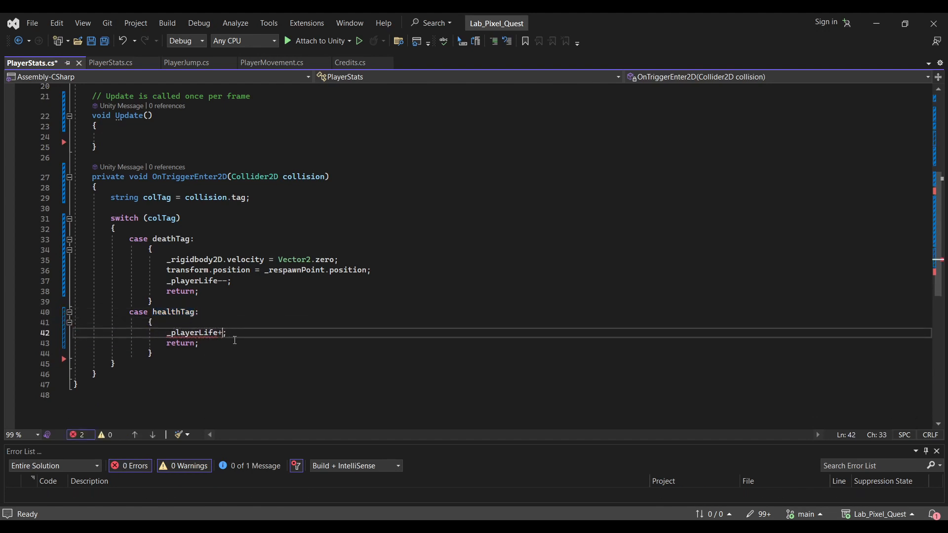
{"action": "left_click", "coordinate": [386, 296]}
{"action": "key", "text": "ctrl+s"}
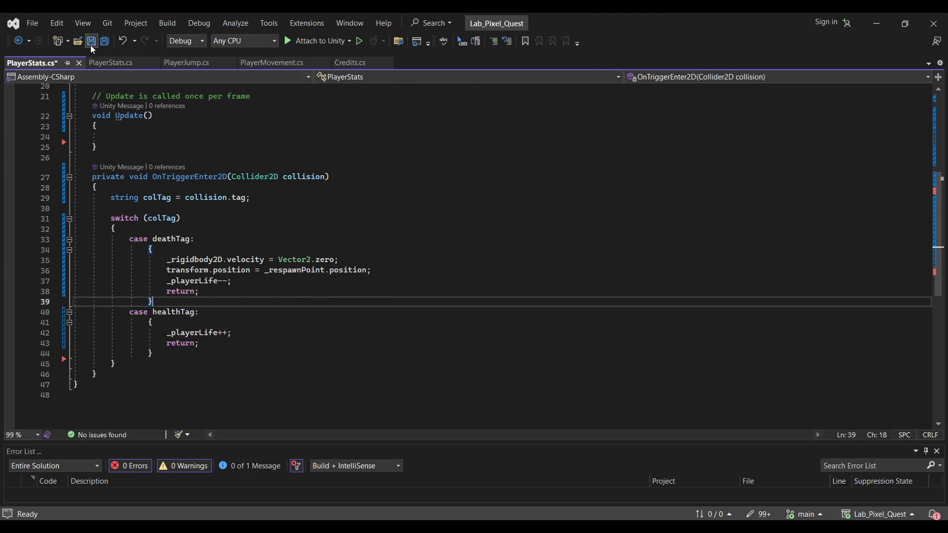
Switch to Unity and make the Heart's Box Collider 2D a trigger.
{"action": "scroll", "coordinate": [384, 279], "scroll_direction": "up", "scroll_amount": 1}
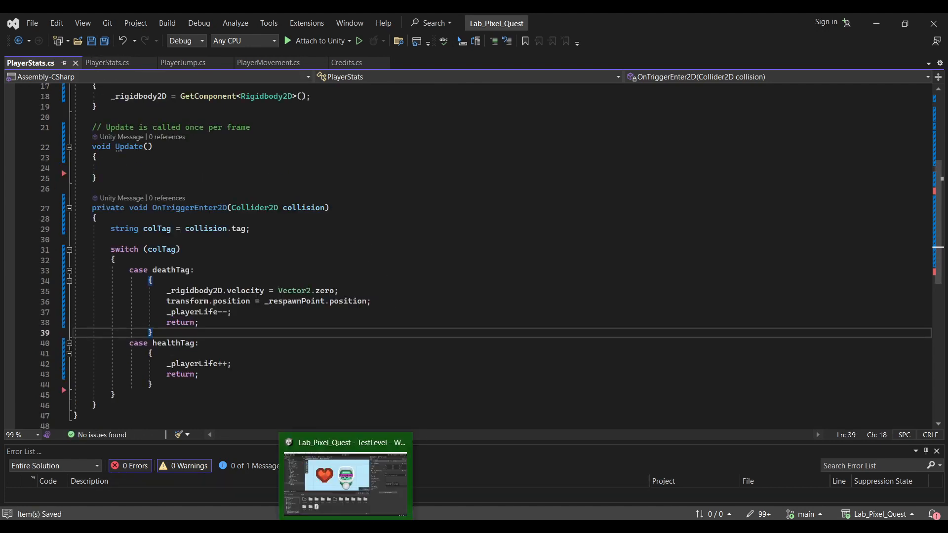
{"action": "left_click", "coordinate": [275, 460]}
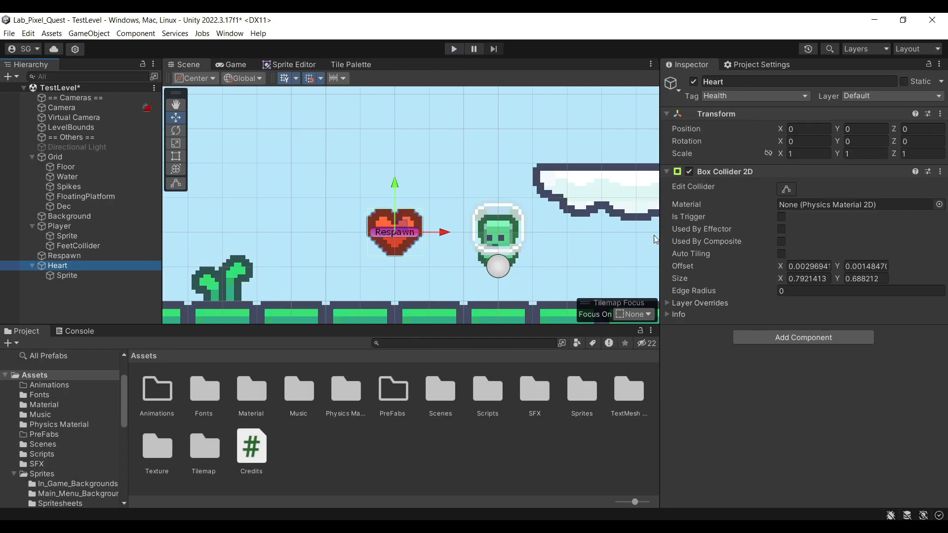
{"action": "left_click", "coordinate": [781, 218]}
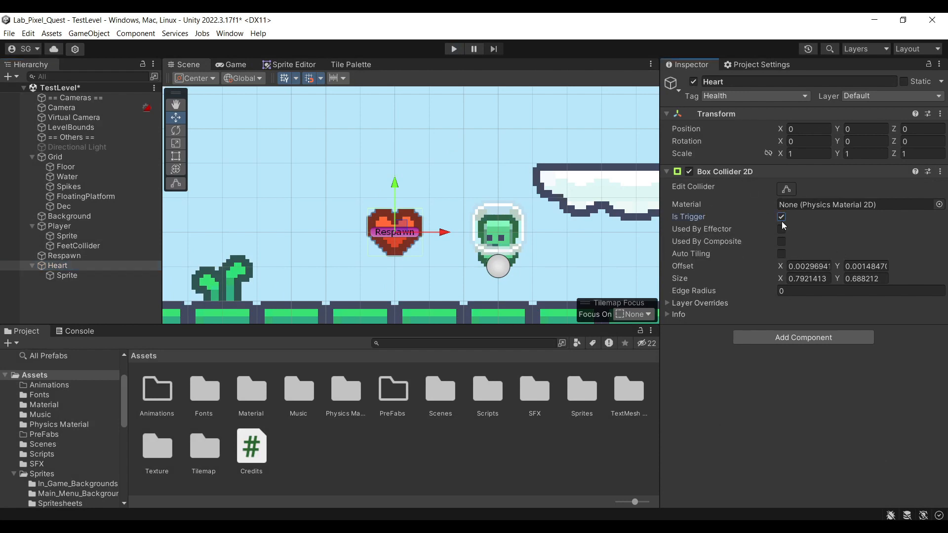
Play-test the level by running and jumping the player through the heart repeatedly, checking the Player Life value, and stop the game.
{"action": "left_click", "coordinate": [452, 49]}
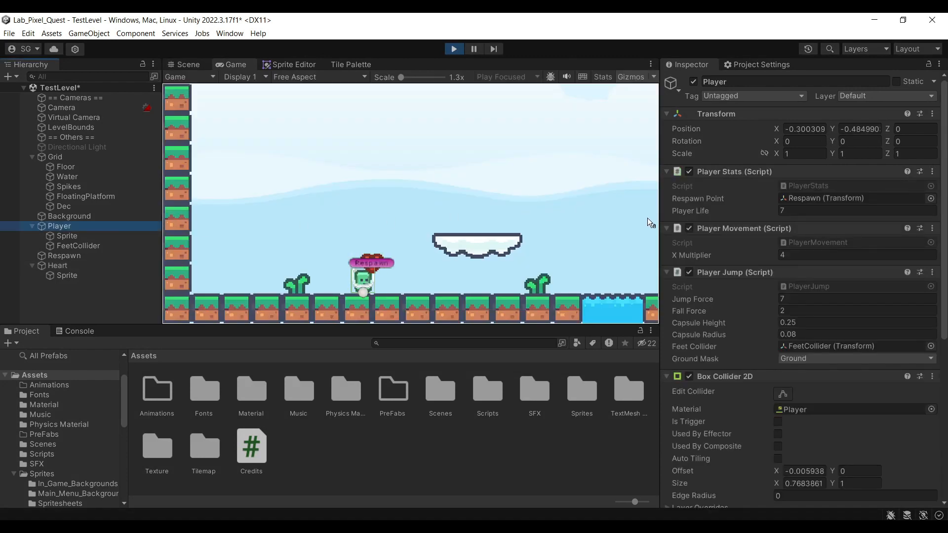
{"action": "left_click", "coordinate": [484, 212]}
{"action": "key", "text": "space"}
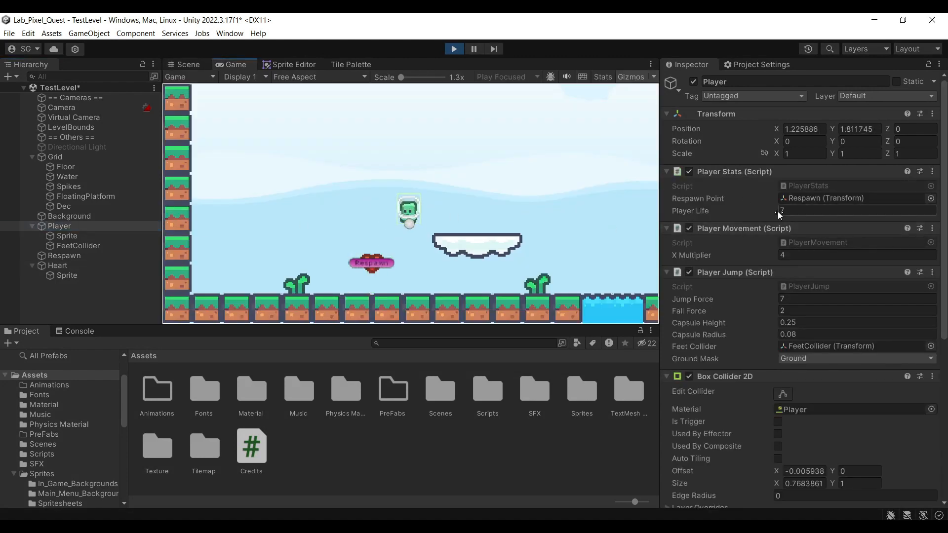
{"action": "key", "text": "d"}
{"action": "key", "text": "space"}
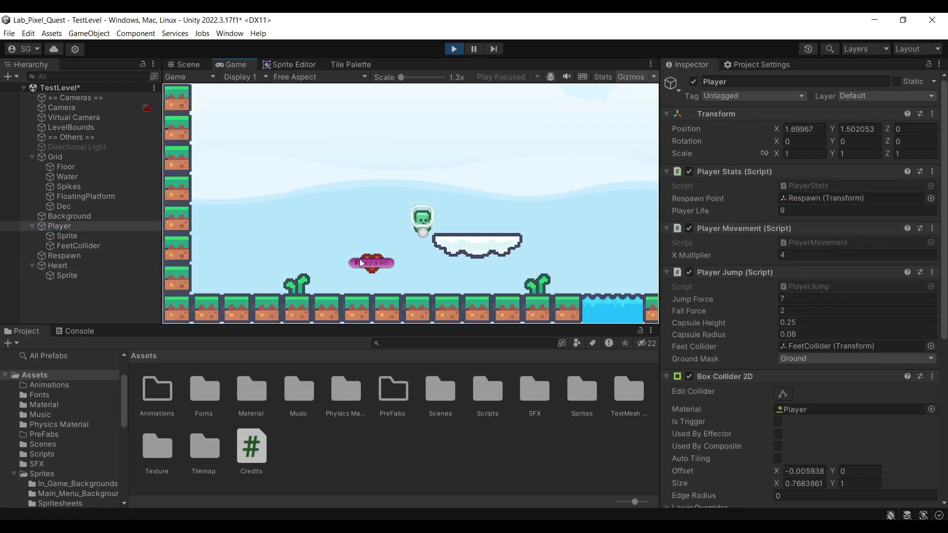
{"action": "key", "text": "a"}
{"action": "key", "text": "a"}
{"action": "key", "text": "space"}
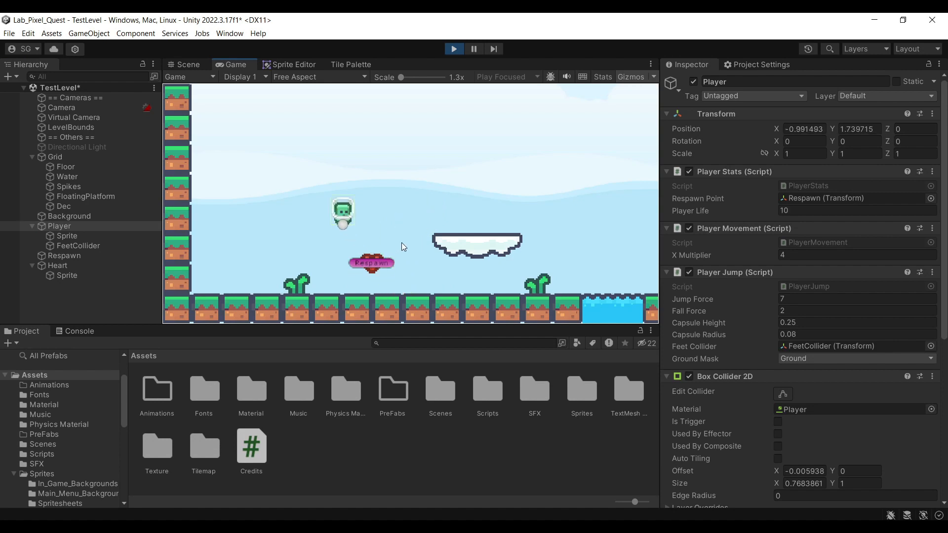
{"action": "key", "text": "d"}
{"action": "key", "text": "a"}
{"action": "key", "text": "space"}
{"action": "key", "text": "d"}
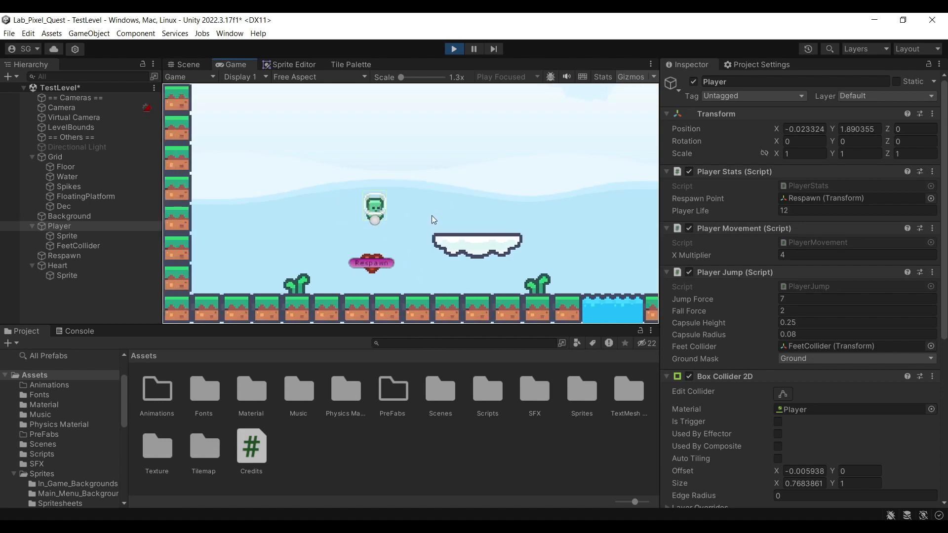
{"action": "key", "text": "a"}
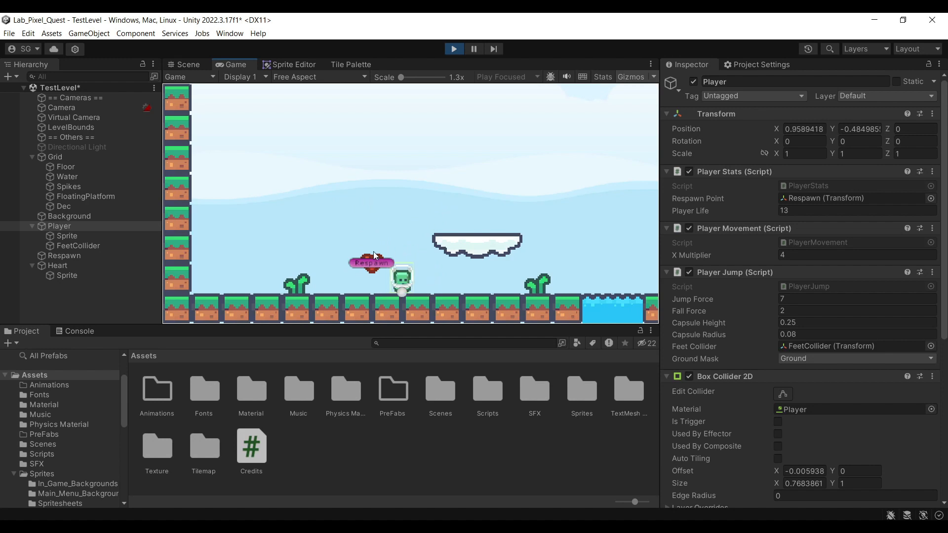
{"action": "key", "text": "d"}
{"action": "key", "text": "a"}
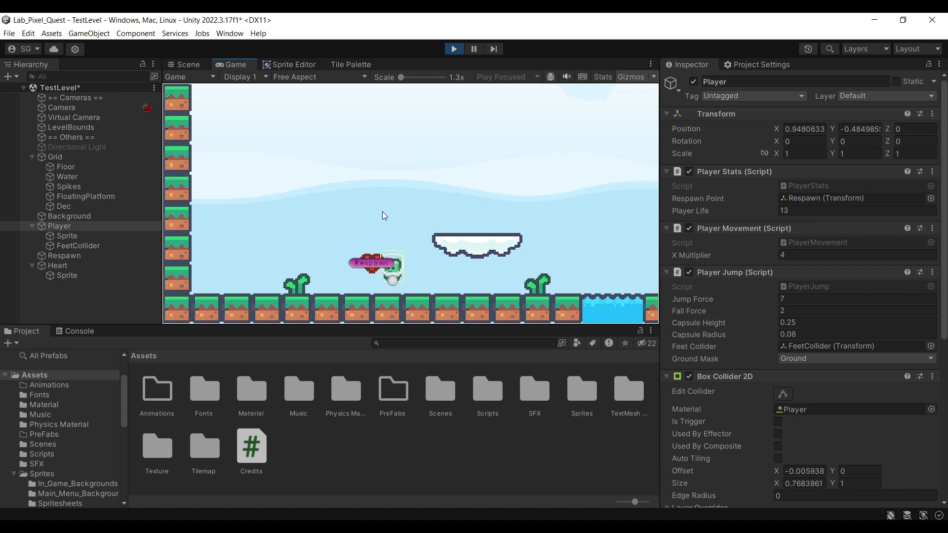
{"action": "key", "text": "space"}
{"action": "key", "text": "d"}
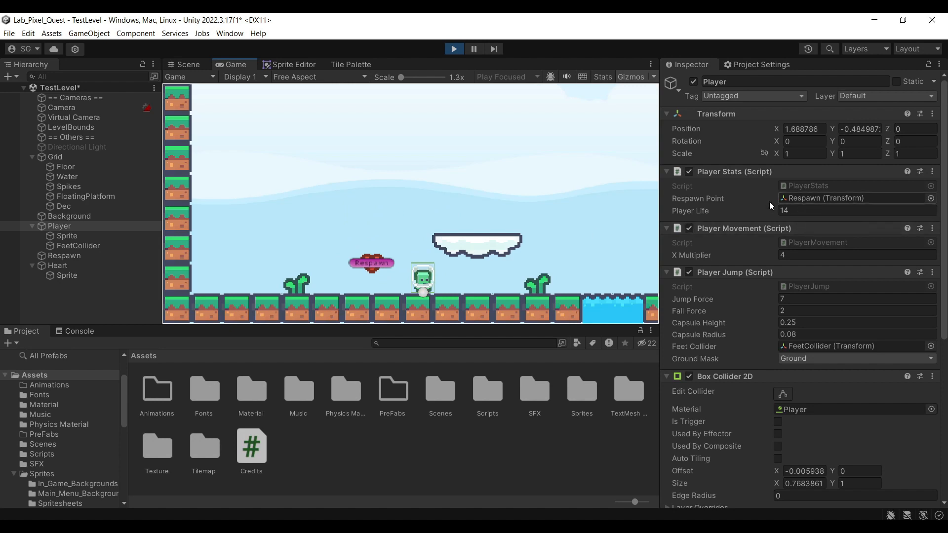
{"action": "left_click", "coordinate": [454, 49]}
Return to PlayerStats.cs in Visual Studio, add Destroy(collision.gameObject); after _playerLife++ in the healthTag case, and save.
{"action": "key", "text": "alt+Tab"}
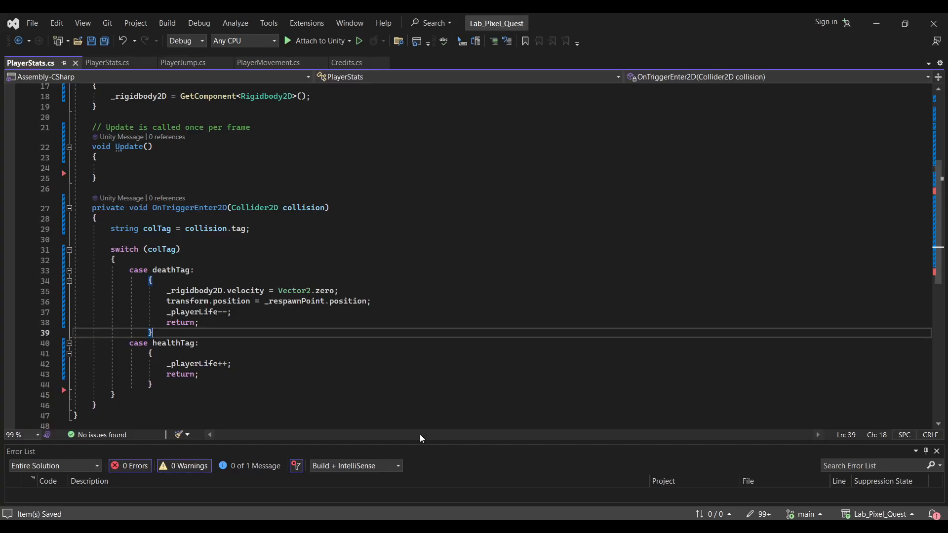
{"action": "scroll", "coordinate": [295, 337], "scroll_direction": "down", "scroll_amount": 1}
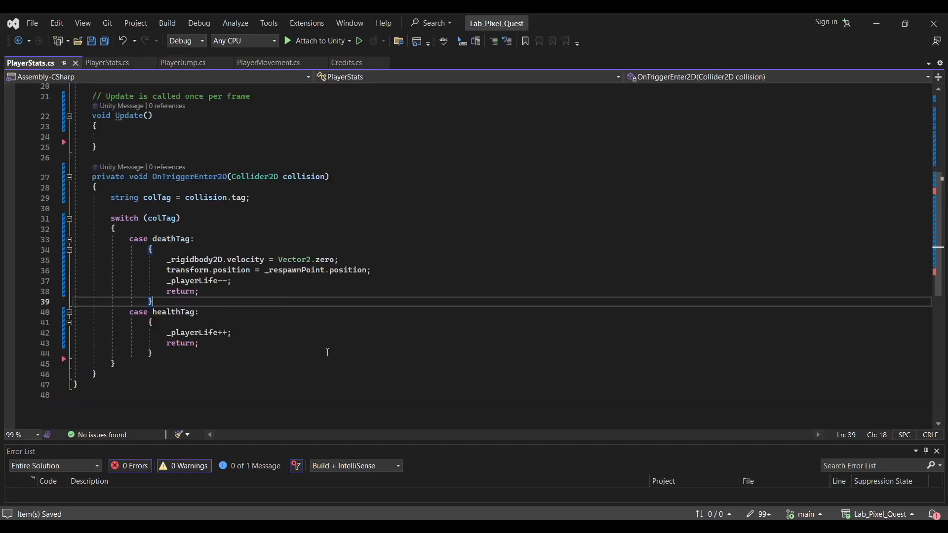
{"action": "left_click", "coordinate": [295, 323]}
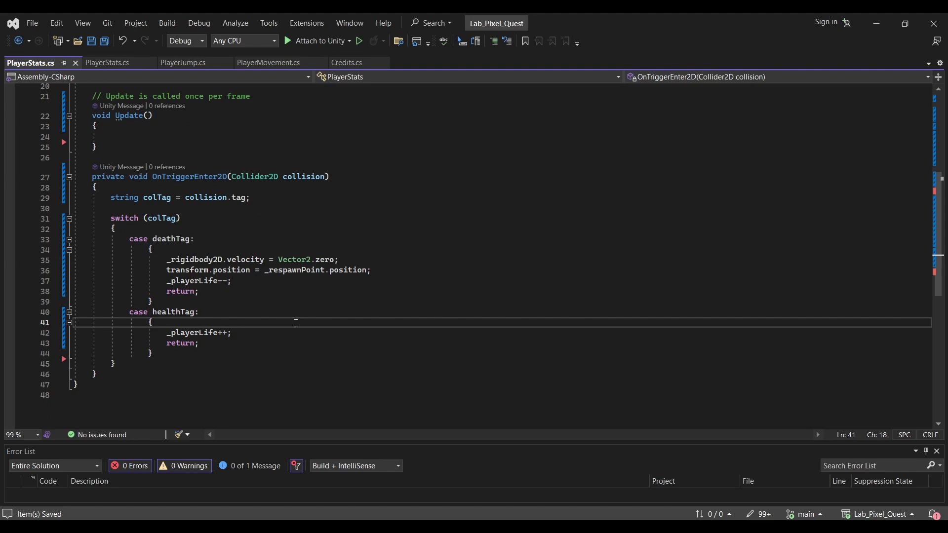
{"action": "key", "text": "Return"}
{"action": "key", "text": "ctrl+z"}
{"action": "left_click", "coordinate": [307, 332]}
{"action": "key", "text": "Return"}
{"action": "type", "text": "De"}
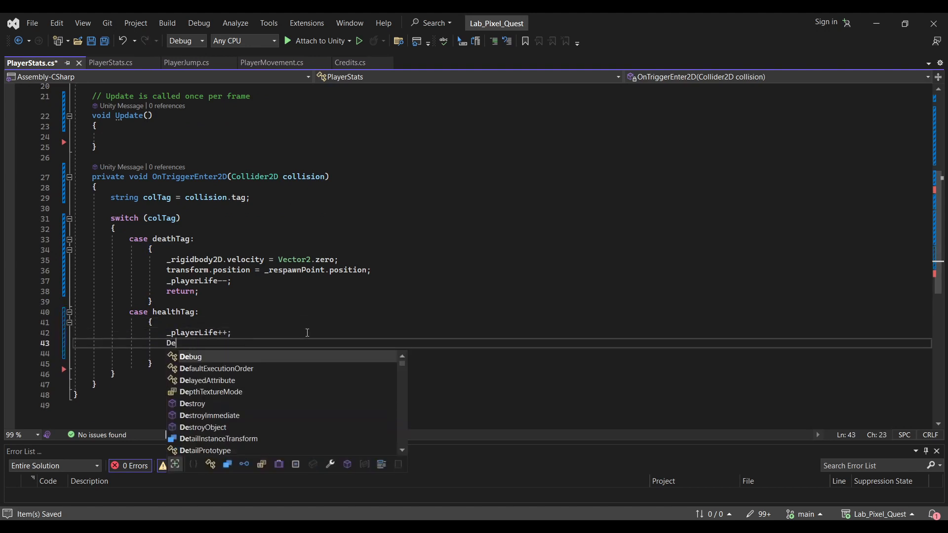
{"action": "type", "text": "st"}
{"action": "key", "text": "Tab"}
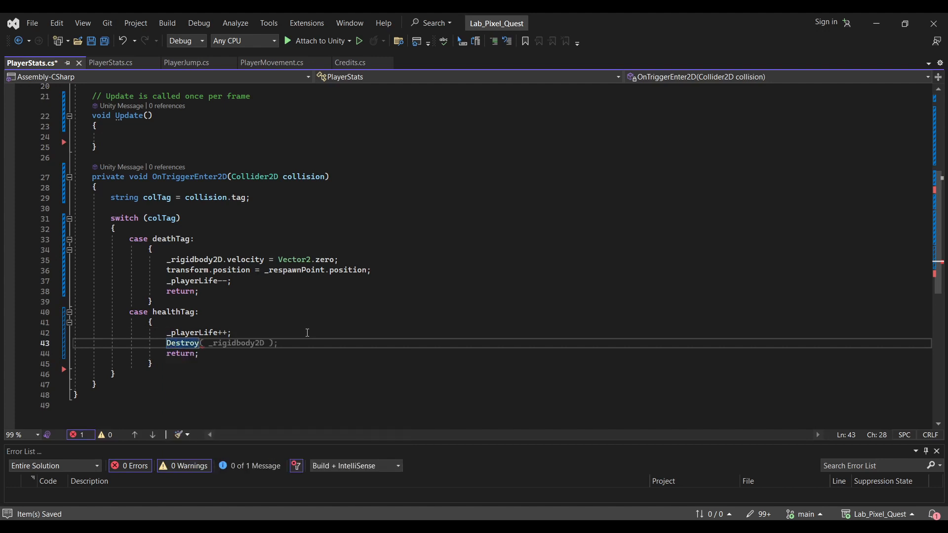
{"action": "type", "text": "(collision"}
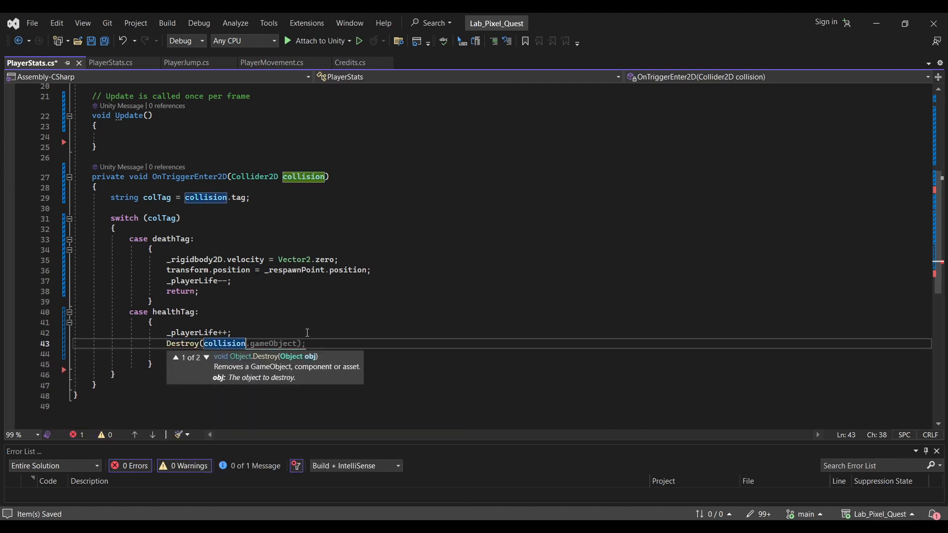
{"action": "type", "text": "."}
{"action": "key", "text": "Tab"}
{"action": "type", "text": ");"}
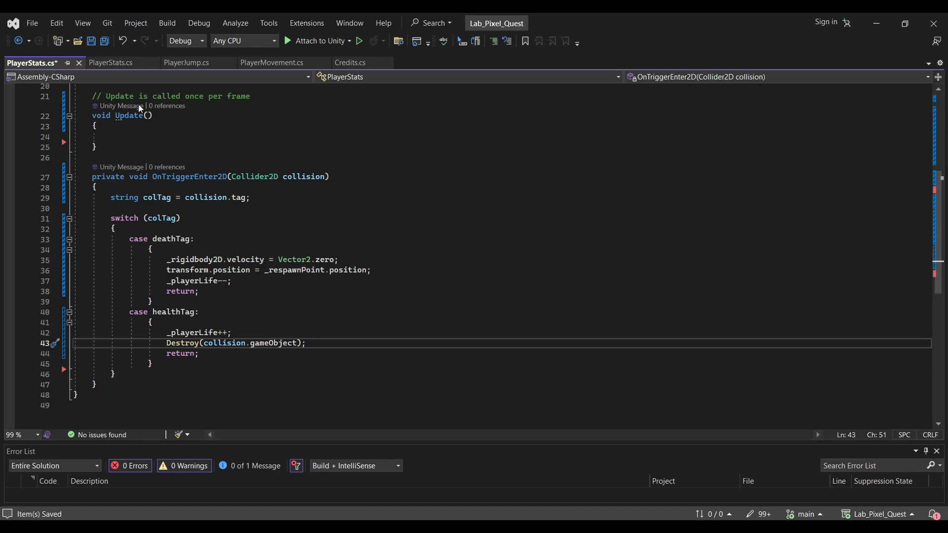
{"action": "left_click", "coordinate": [95, 43]}
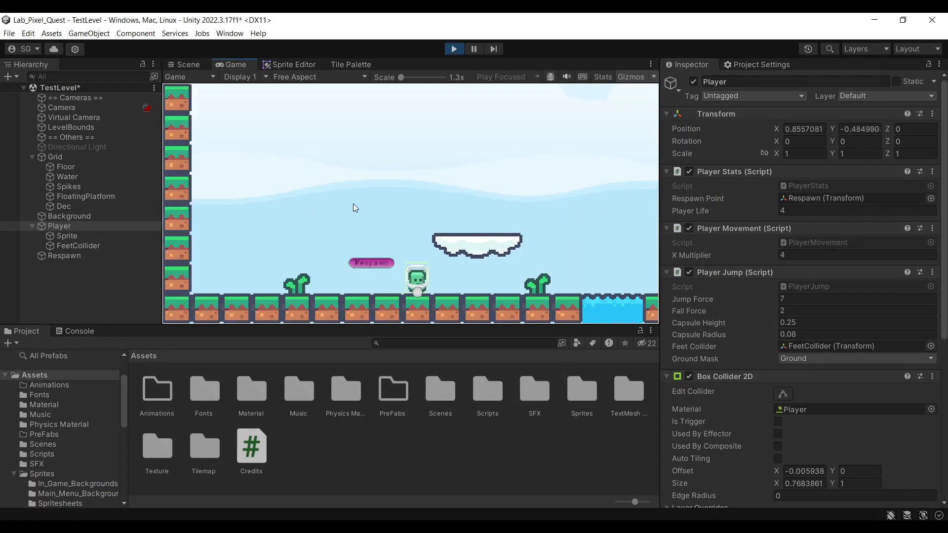
Play-test the level by running and jumping the player across the water to the spikes, check the Player Life value, and stop the game.
{"action": "key", "text": "d"}
{"action": "key", "text": "d"}
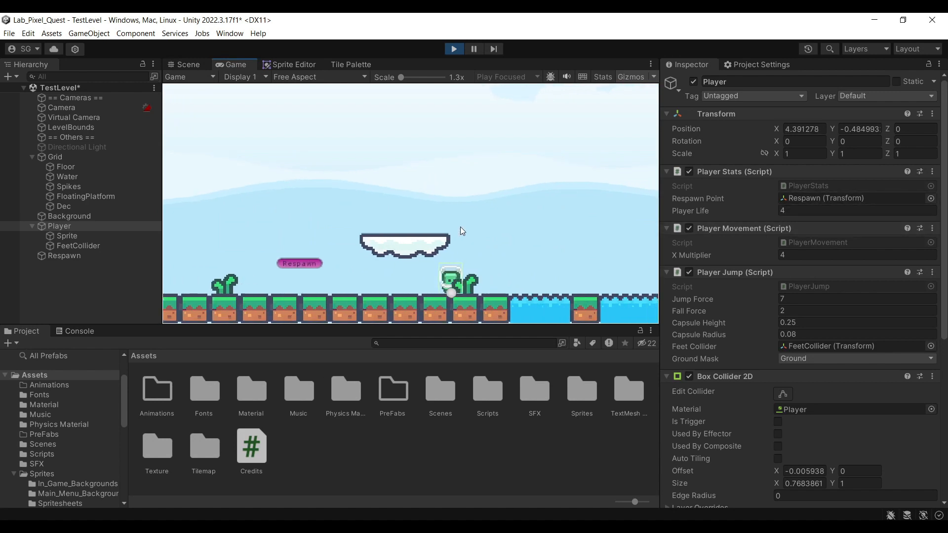
{"action": "key", "text": "d"}
{"action": "key", "text": "space"}
{"action": "key", "text": "space"}
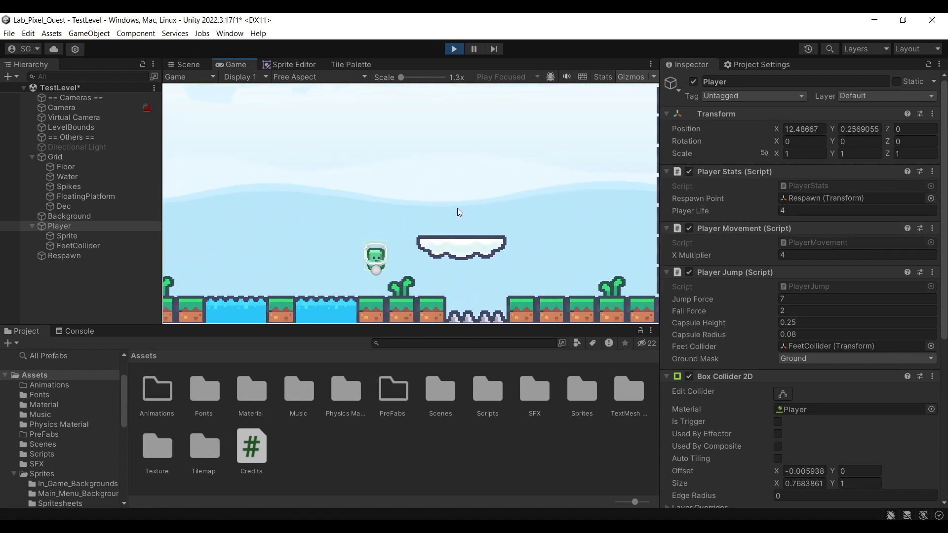
{"action": "key", "text": "d"}
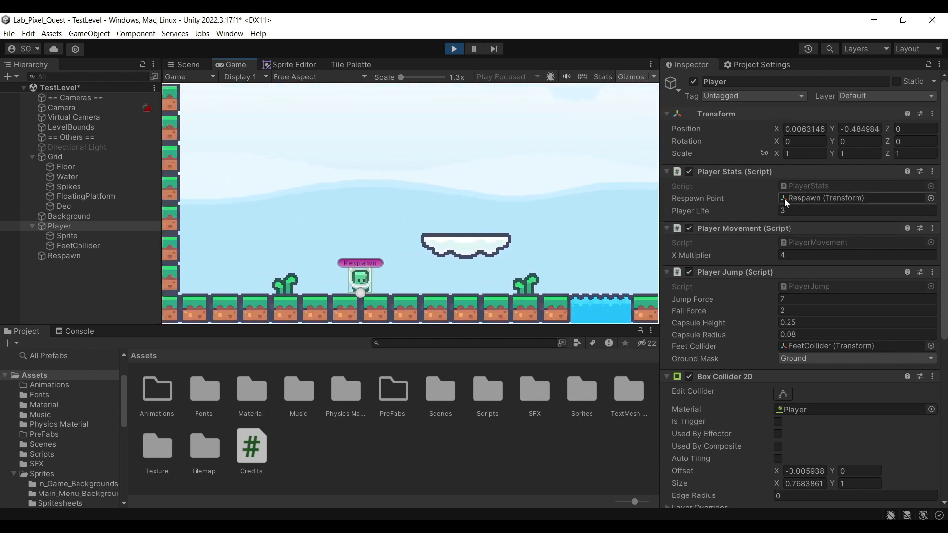
{"action": "key", "text": "ctrl+p"}
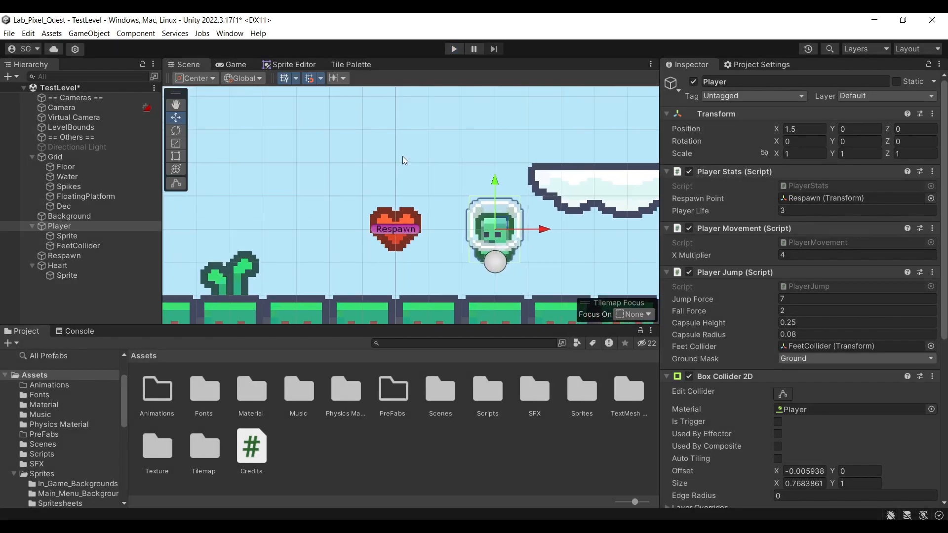
Turn the Heart object from the scene into a prefab stored in the PreFabs folder.
{"action": "left_click", "coordinate": [63, 266]}
{"action": "scroll", "coordinate": [477, 253], "scroll_direction": "down", "scroll_amount": 3}
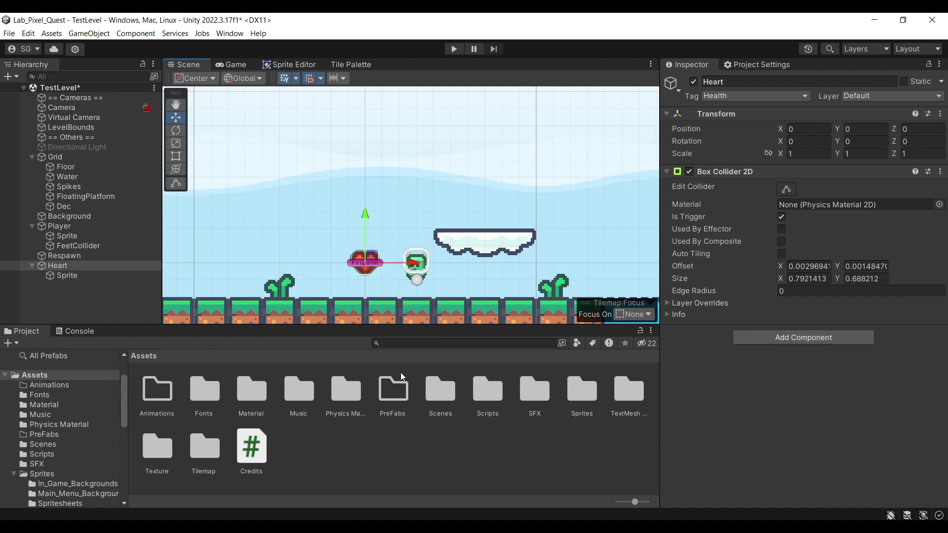
{"action": "double_click", "coordinate": [390, 390]}
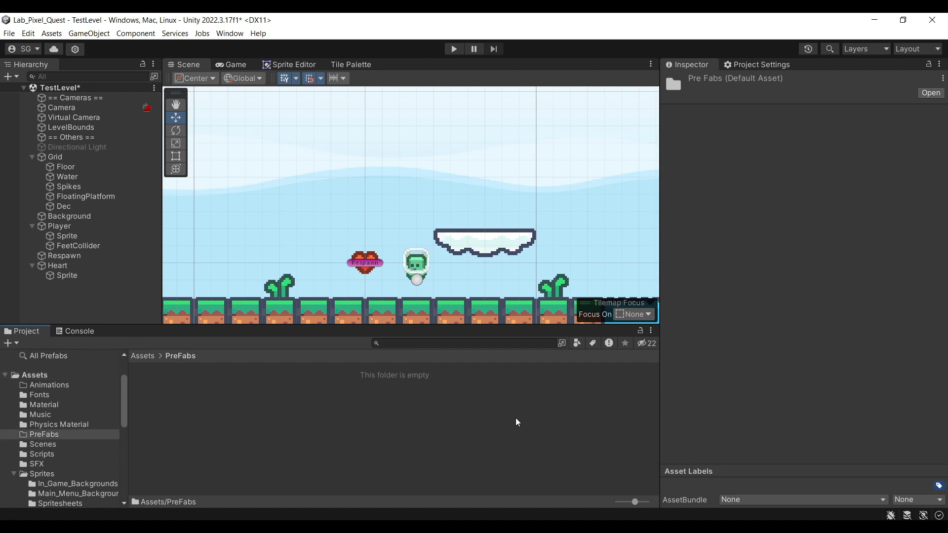
{"action": "left_click", "coordinate": [74, 266]}
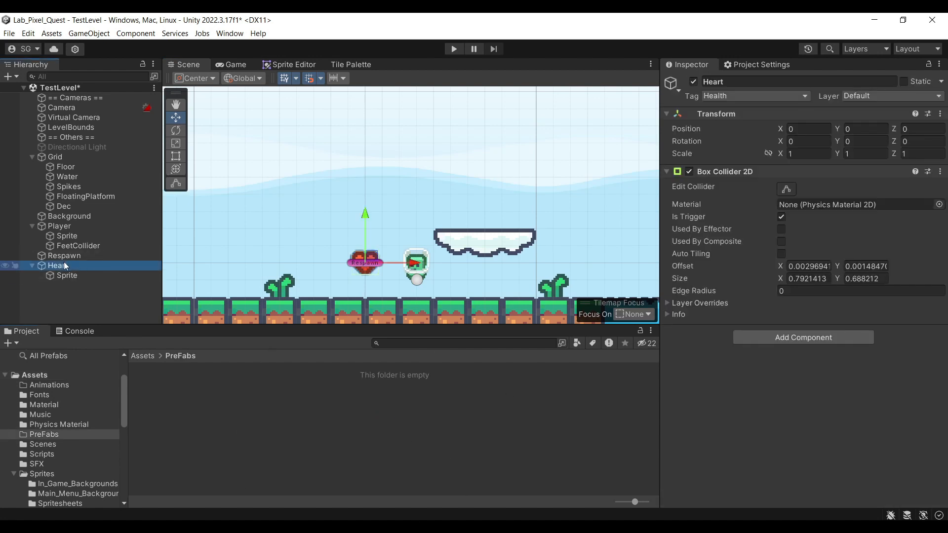
{"action": "left_click_drag", "start_coordinate": [64, 262], "coordinate": [437, 426]}
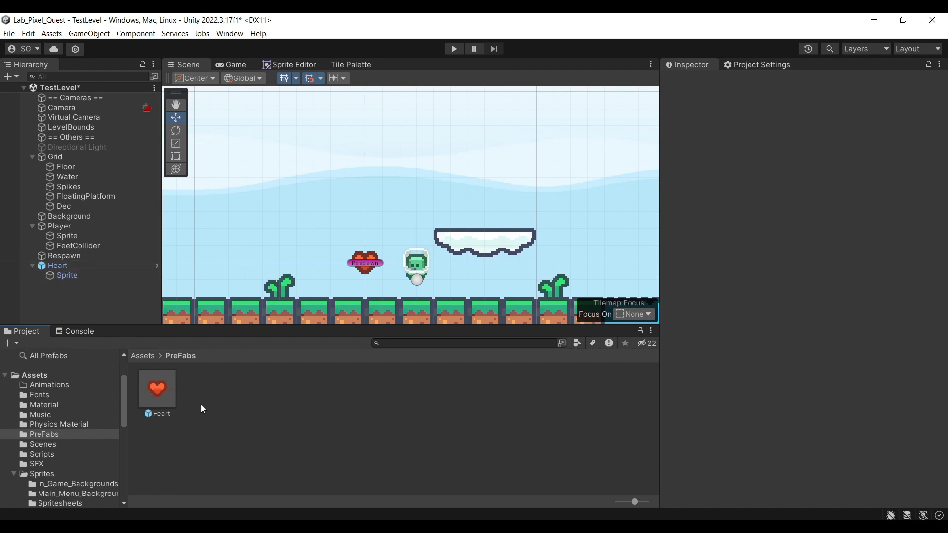
Open the Heart prefab for editing, examine its root and Sprite child components, compare the scene instance, and return to the scene.
{"action": "left_click", "coordinate": [165, 402]}
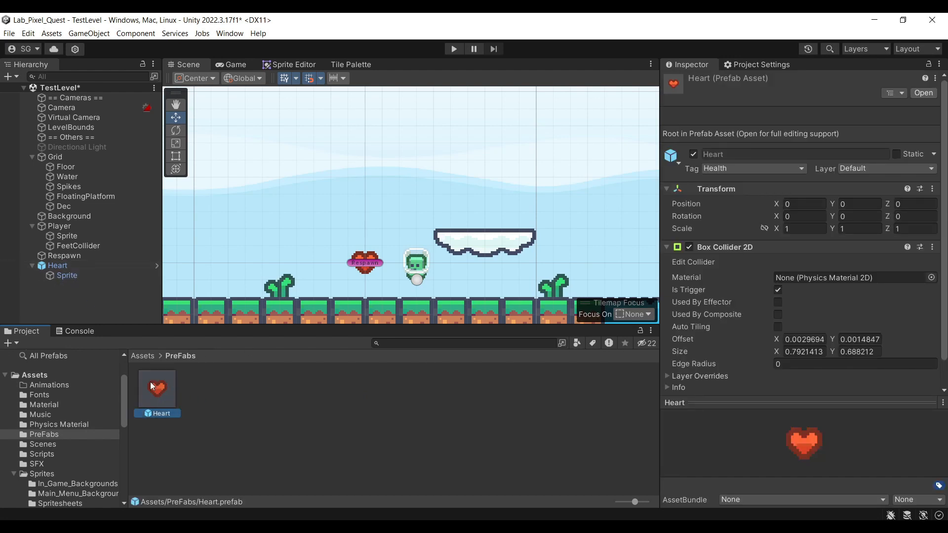
{"action": "double_click", "coordinate": [150, 381]}
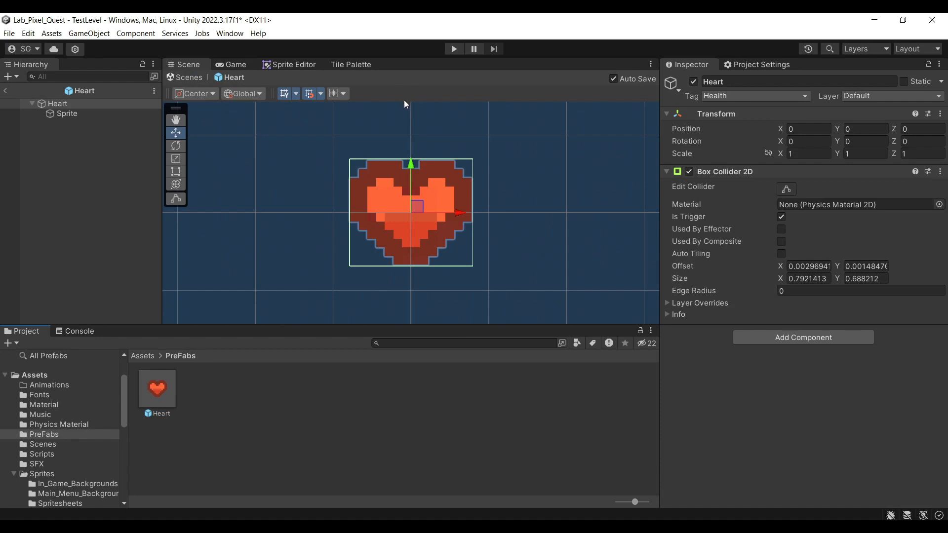
{"action": "left_click", "coordinate": [78, 112]}
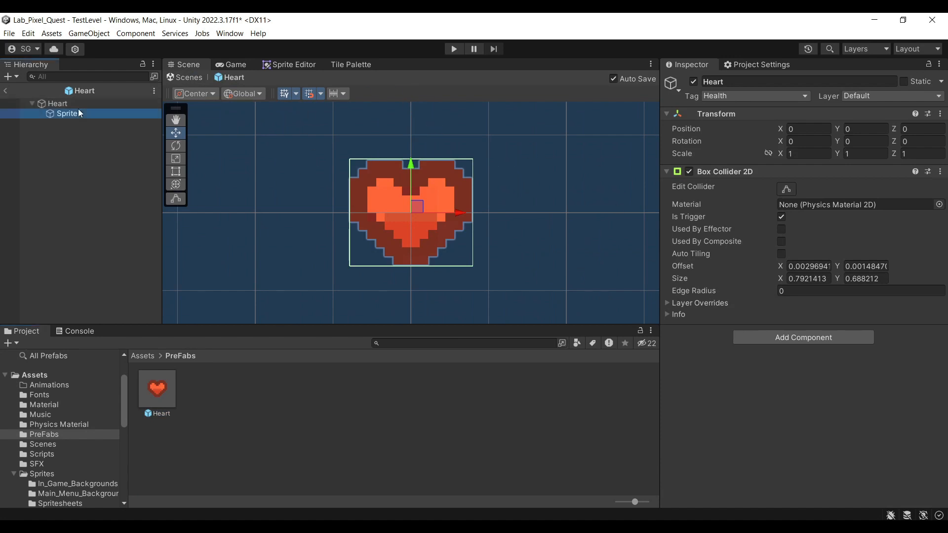
{"action": "left_click", "coordinate": [81, 104]}
{"action": "left_click", "coordinate": [78, 113]}
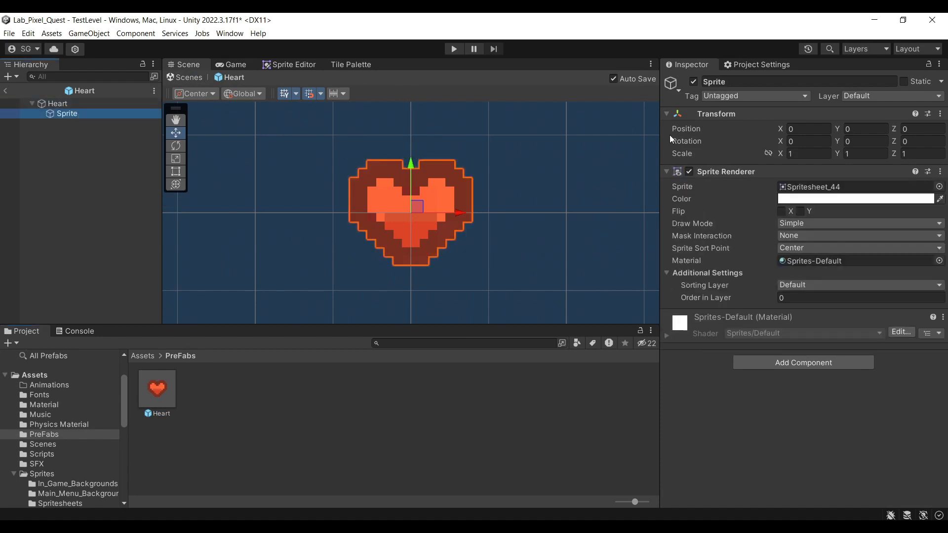
{"action": "left_click", "coordinate": [104, 104]}
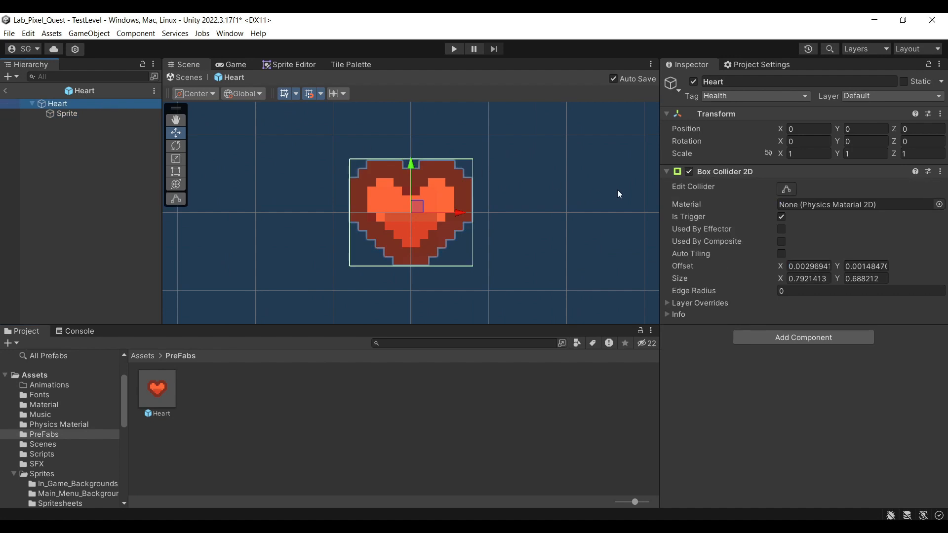
{"action": "left_click", "coordinate": [5, 90]}
{"action": "left_click", "coordinate": [52, 266]}
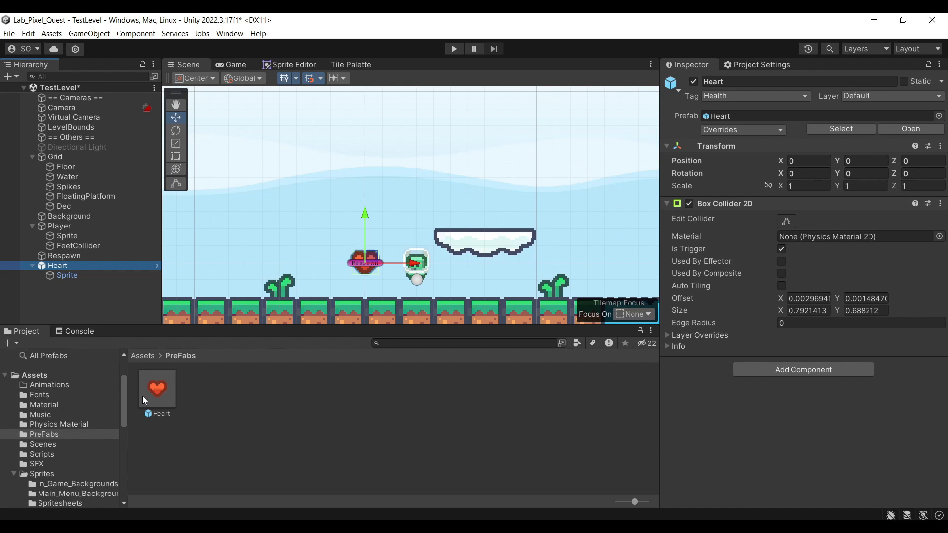
{"action": "double_click", "coordinate": [155, 390]}
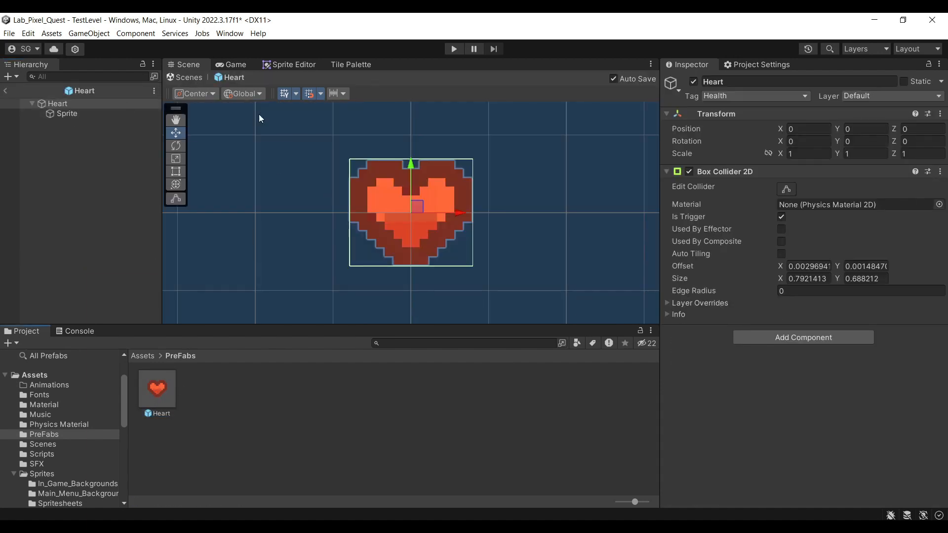
{"action": "left_click", "coordinate": [10, 90]}
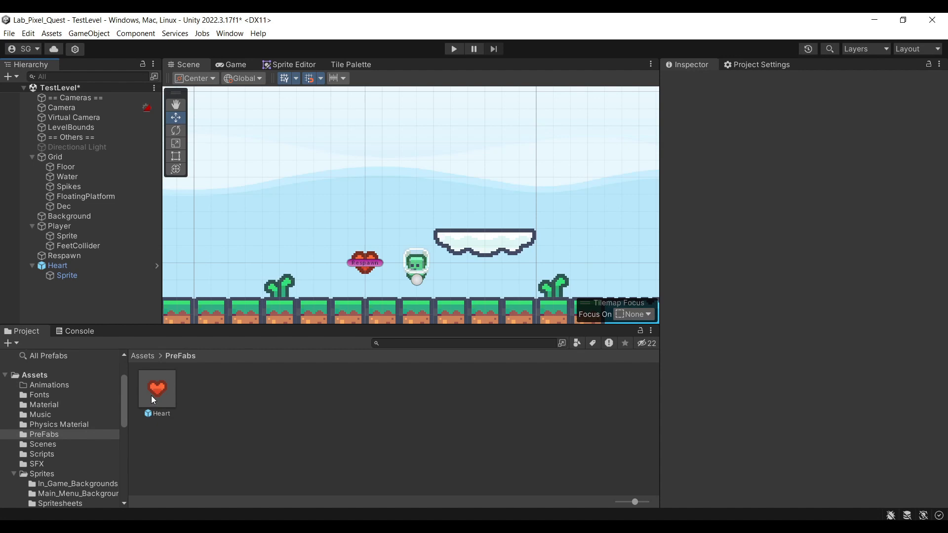
Place another Heart prefab instance above the floating platform and unpack it completely.
{"action": "left_click_drag", "start_coordinate": [152, 395], "coordinate": [485, 203]}
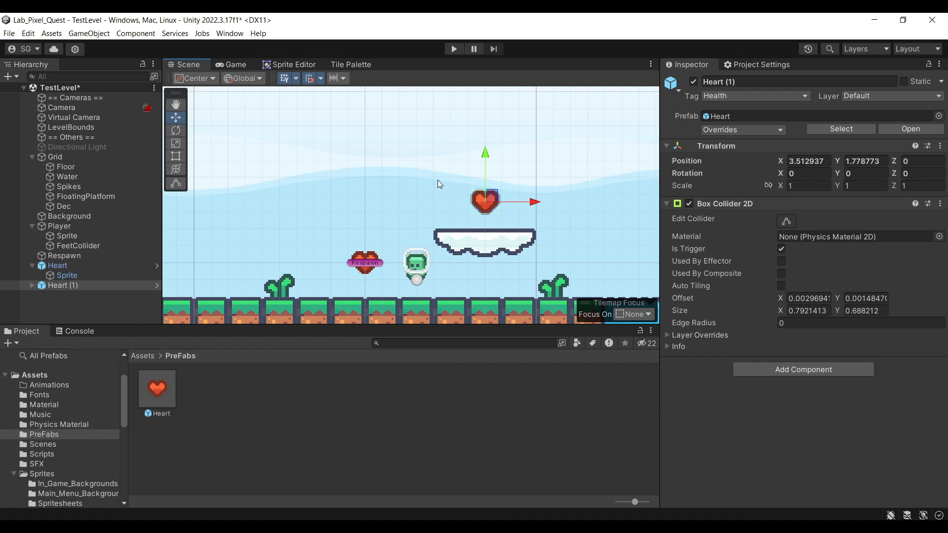
{"action": "scroll", "coordinate": [437, 180], "scroll_direction": "down", "scroll_amount": 3}
{"action": "middle_click_drag", "start_coordinate": [480, 235], "coordinate": [455, 244]}
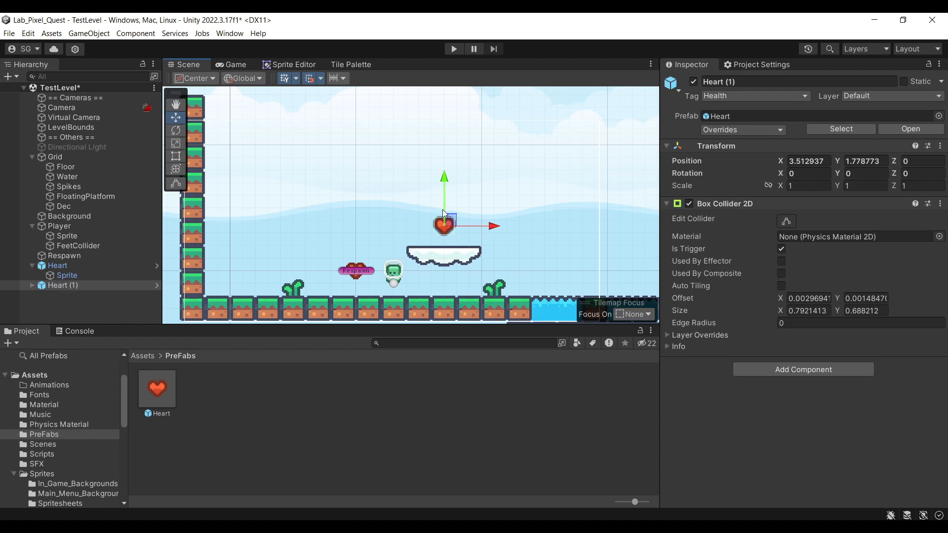
{"action": "right_click", "coordinate": [107, 285]}
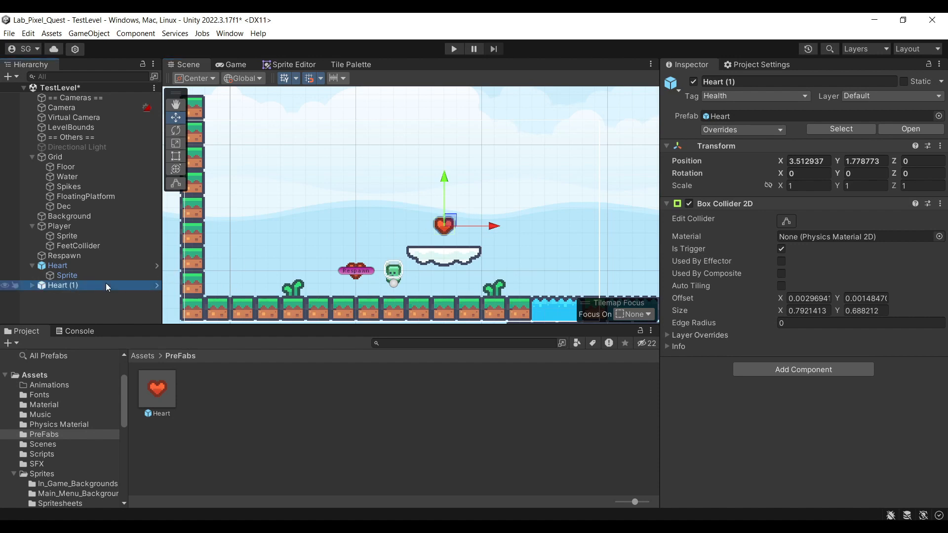
{"action": "mouse_move", "coordinate": [122, 296]}
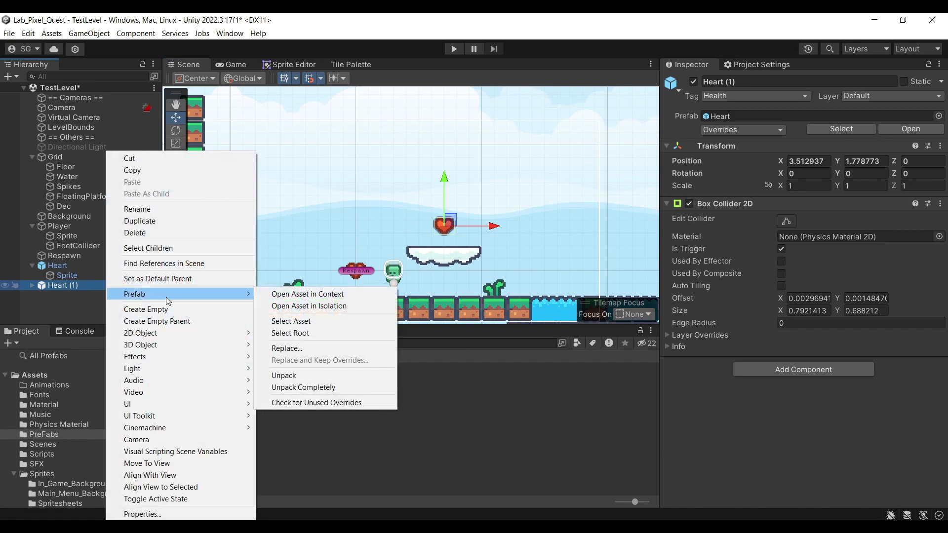
{"action": "left_click", "coordinate": [304, 386]}
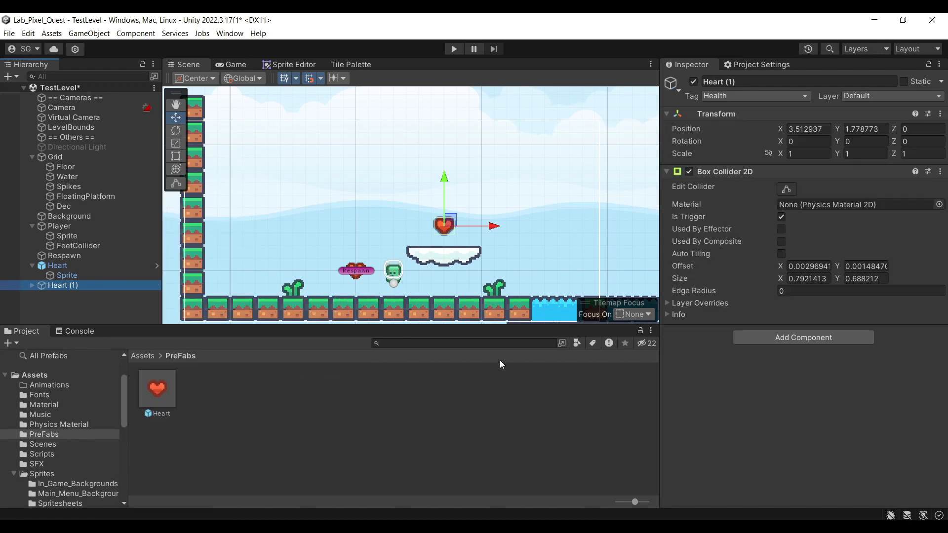
Expand the unpacked Heart (1) object to show its Sprite child and rename the parent to Coin.
{"action": "left_click", "coordinate": [33, 286]}
{"action": "left_click", "coordinate": [58, 306]}
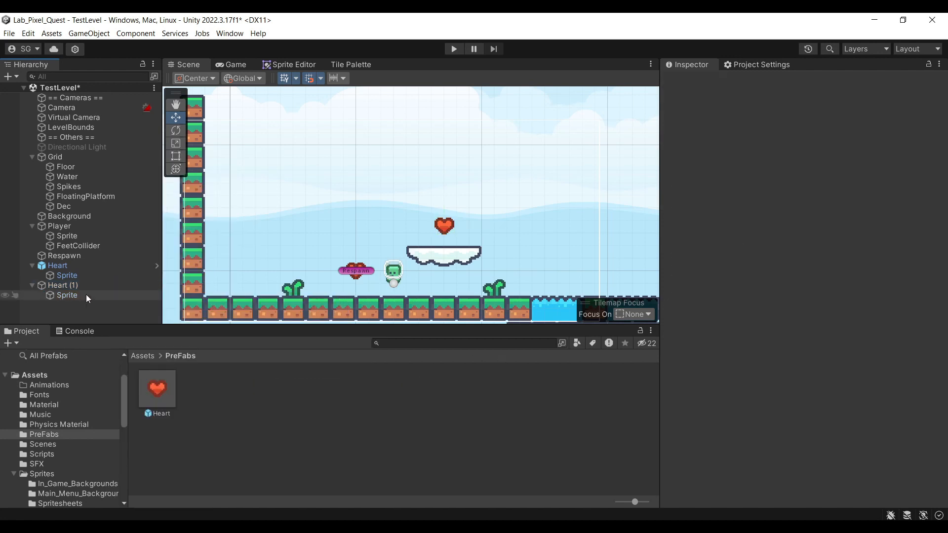
{"action": "left_click", "coordinate": [76, 289]}
{"action": "left_click", "coordinate": [785, 80]}
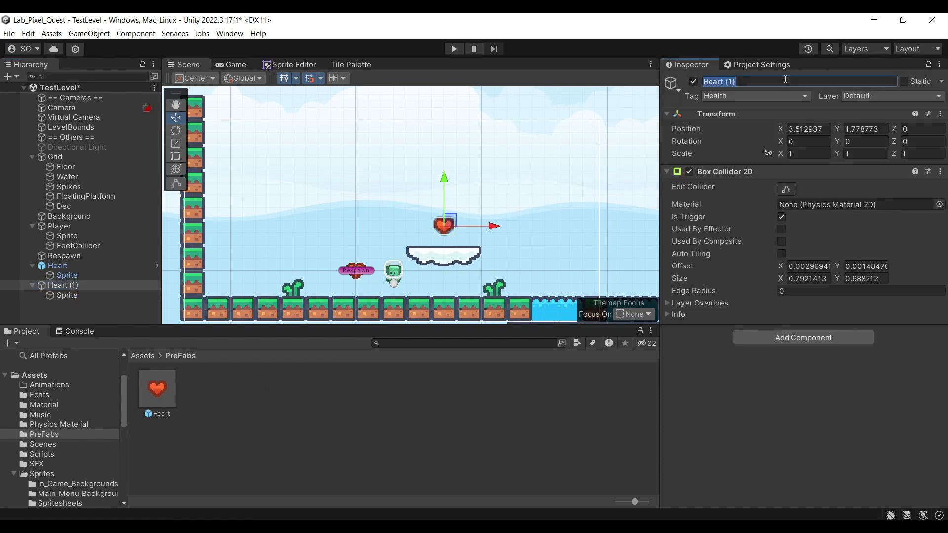
{"action": "type", "text": "Coin"}
{"action": "key", "text": "Return"}
Create a new tag named Coin and assign it to the Coin object.
{"action": "left_click", "coordinate": [761, 96]}
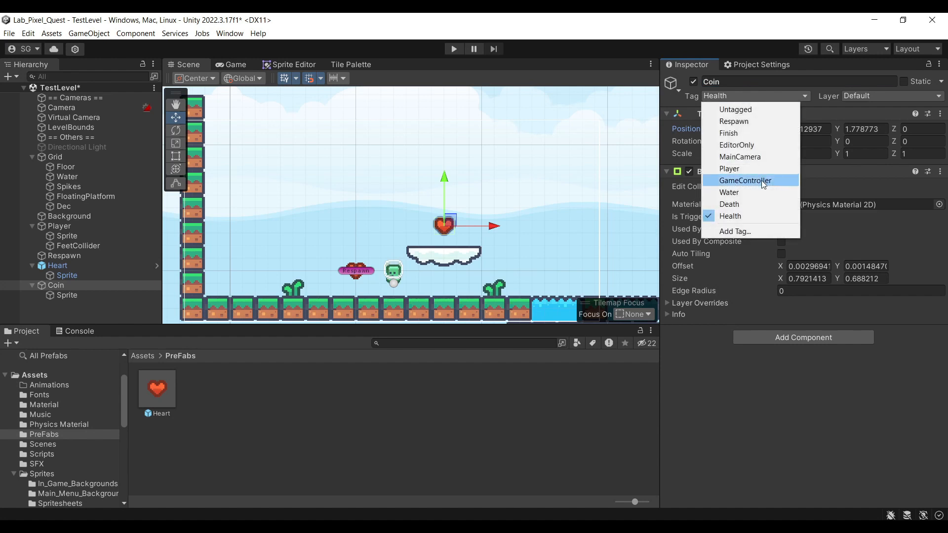
{"action": "left_click", "coordinate": [751, 231]}
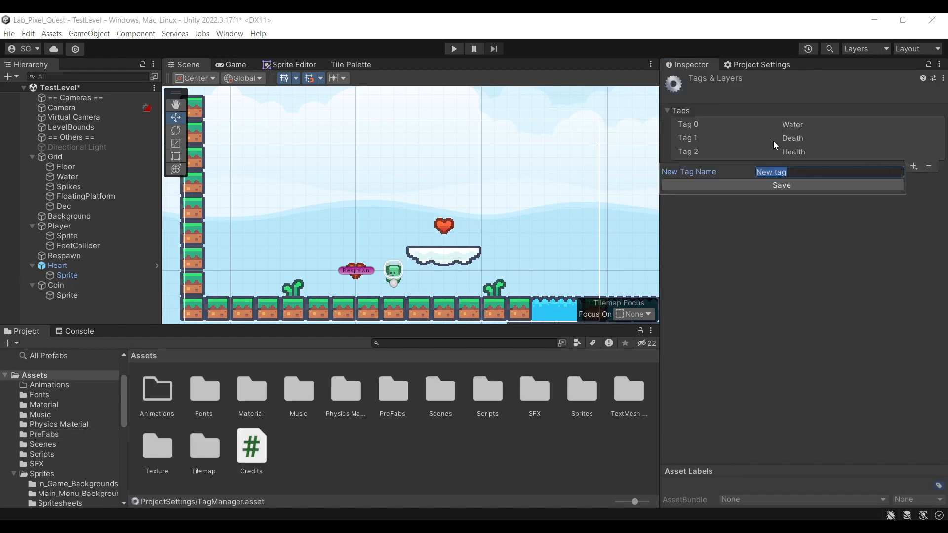
{"action": "type", "text": "Coin"}
{"action": "key", "text": "Return"}
{"action": "left_click", "coordinate": [56, 286]}
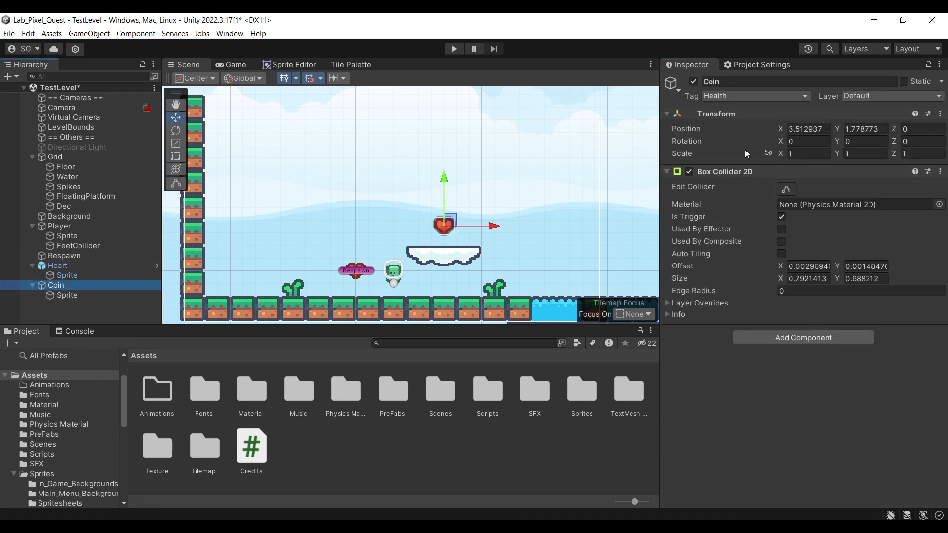
{"action": "left_click", "coordinate": [755, 96]}
{"action": "left_click", "coordinate": [748, 230]}
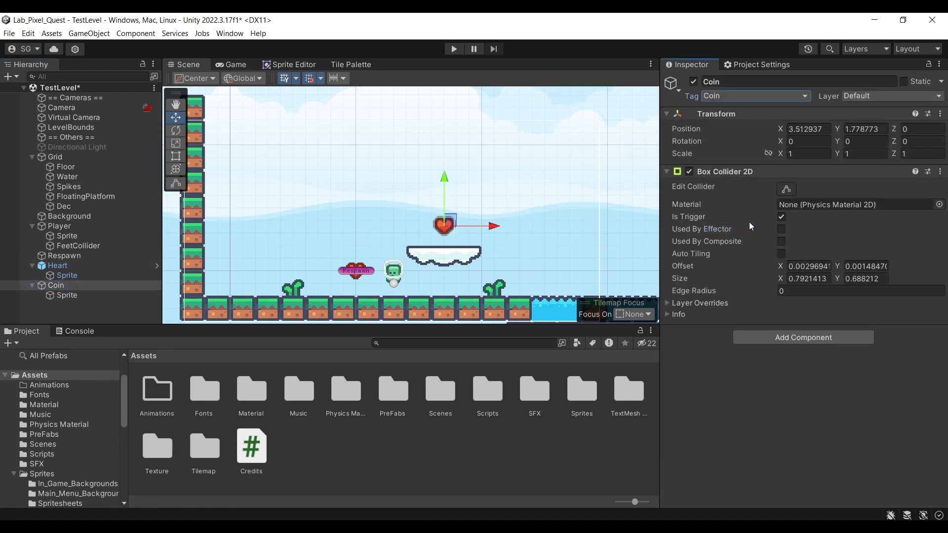
Set the Coin object's position to X 0 and Y 0.
{"action": "left_click", "coordinate": [808, 129]}
{"action": "type", "text": "0"}
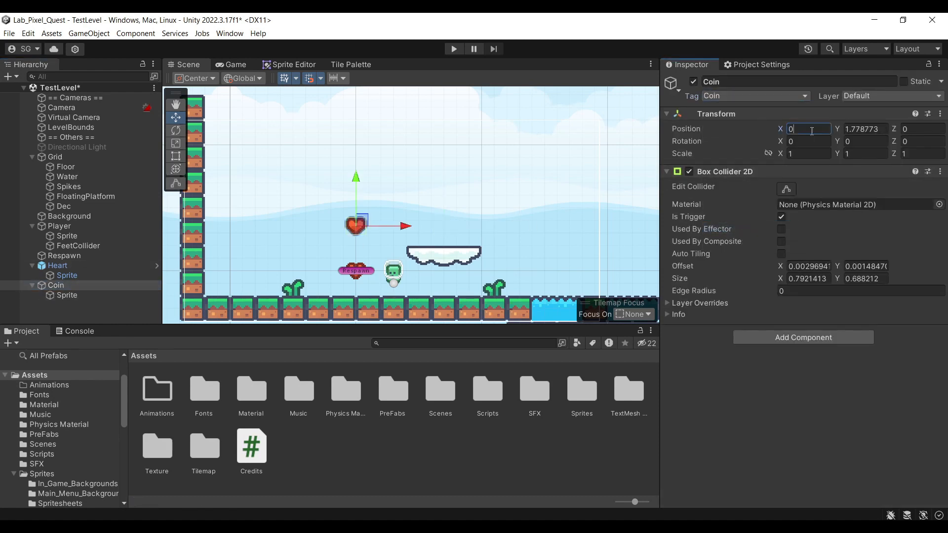
{"action": "key", "text": "Tab"}
{"action": "type", "text": "0"}
Replace the sprite of the Coin's Sprite child with the round gold coin Spritesheet_151 from the Spritesheets folder, and return to the Sprites folder.
{"action": "left_click", "coordinate": [67, 295]}
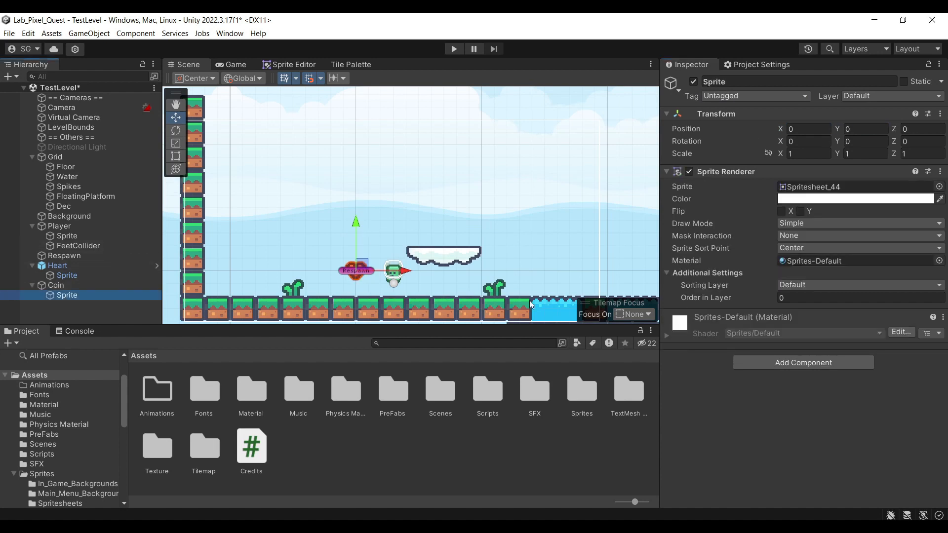
{"action": "double_click", "coordinate": [584, 393]}
{"action": "double_click", "coordinate": [260, 378]}
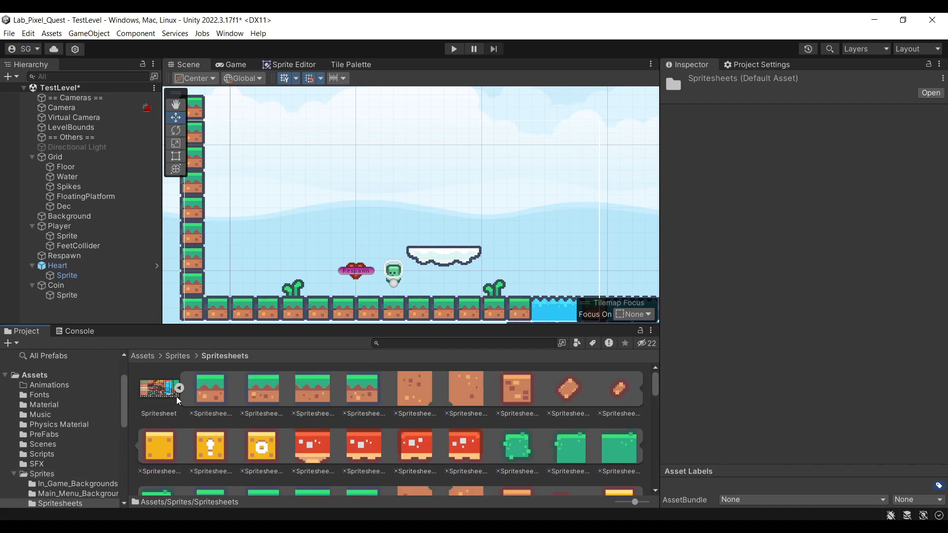
{"action": "scroll", "coordinate": [436, 463], "scroll_direction": "down", "scroll_amount": 3}
{"action": "scroll", "coordinate": [437, 463], "scroll_direction": "down", "scroll_amount": 10}
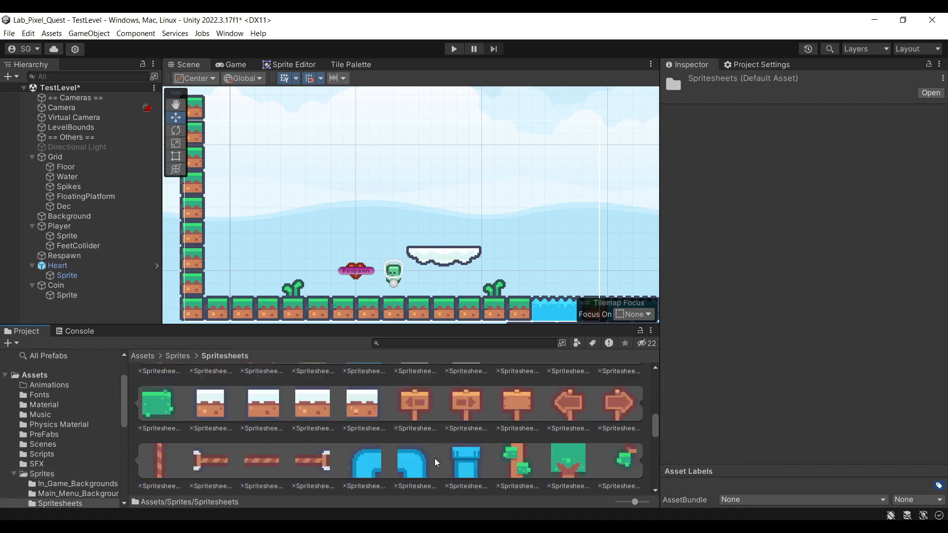
{"action": "scroll", "coordinate": [434, 462], "scroll_direction": "down", "scroll_amount": 3}
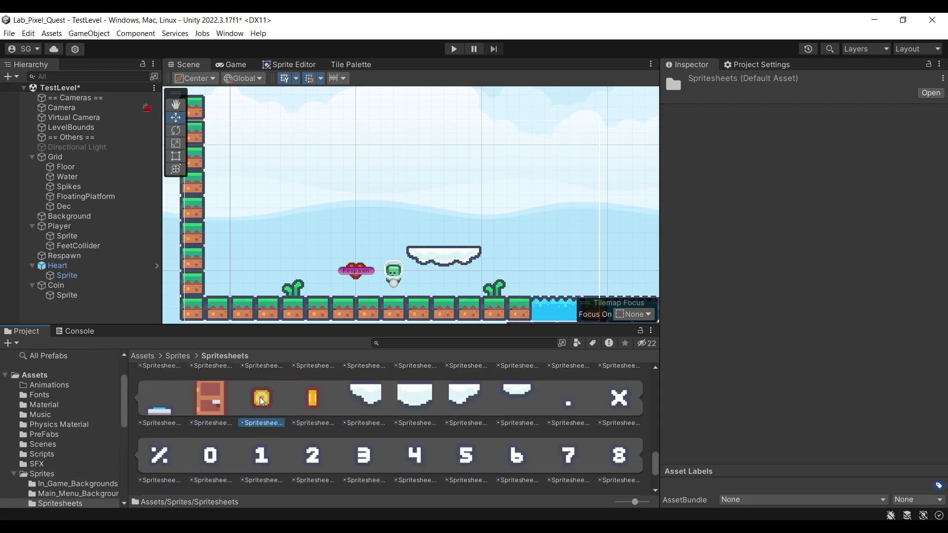
{"action": "left_click", "coordinate": [63, 295]}
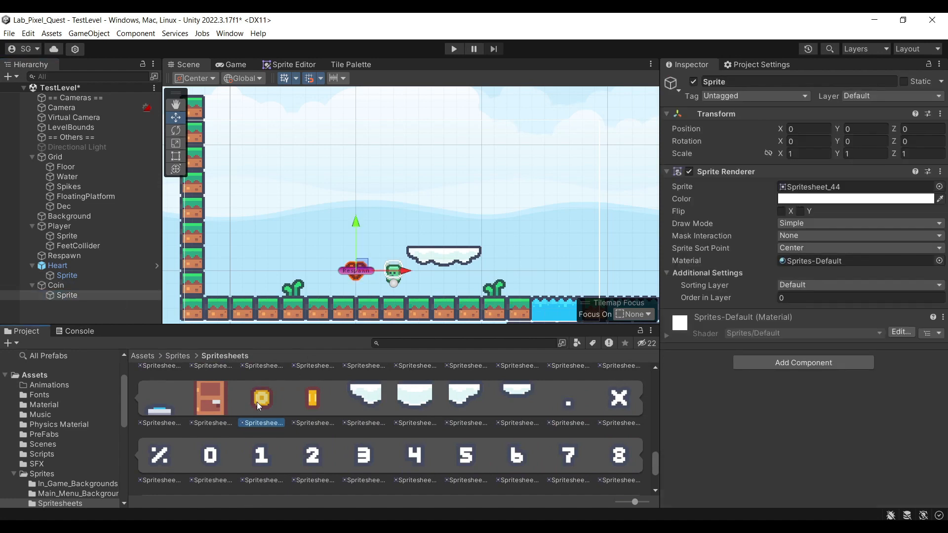
{"action": "left_click_drag", "start_coordinate": [257, 402], "coordinate": [838, 190]}
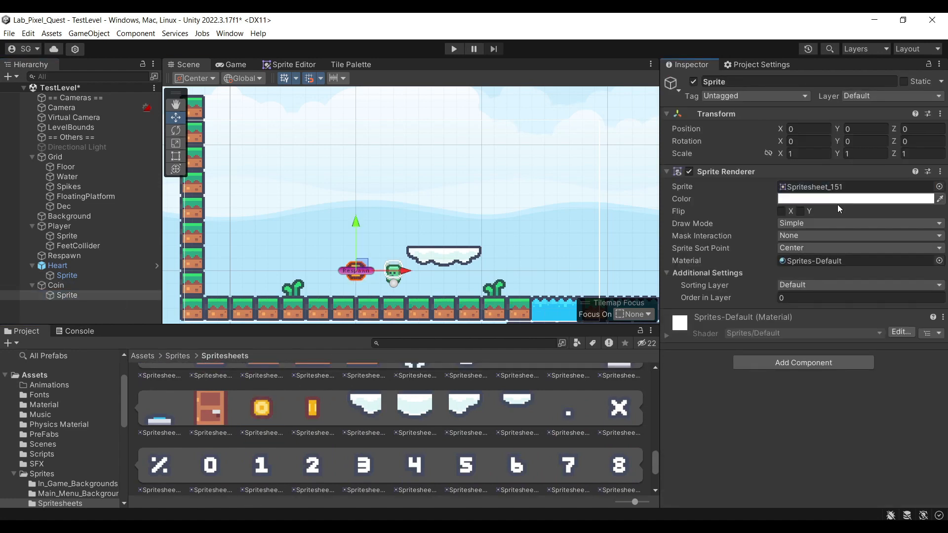
{"action": "left_click", "coordinate": [177, 356]}
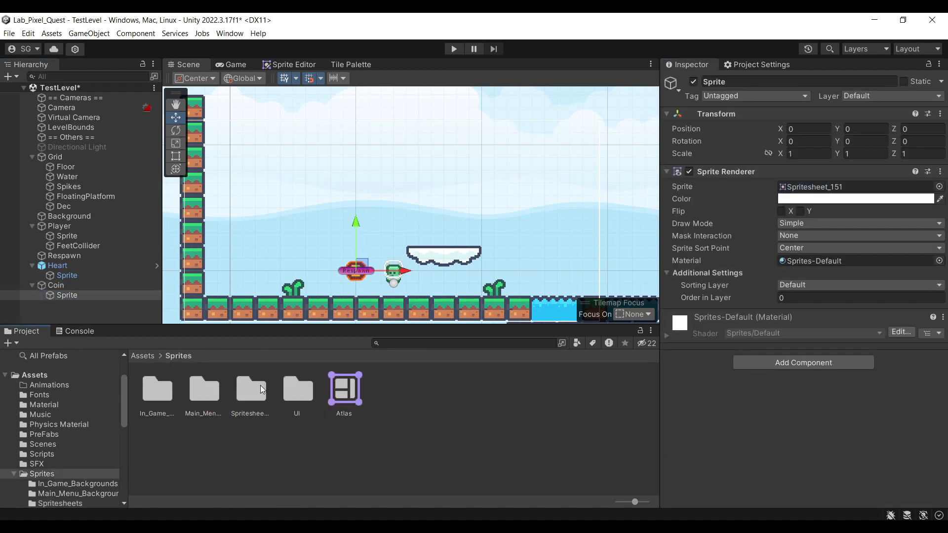
Turn the Coin object from the scene into a prefab in the Assets PreFabs folder.
{"action": "left_click", "coordinate": [141, 356]}
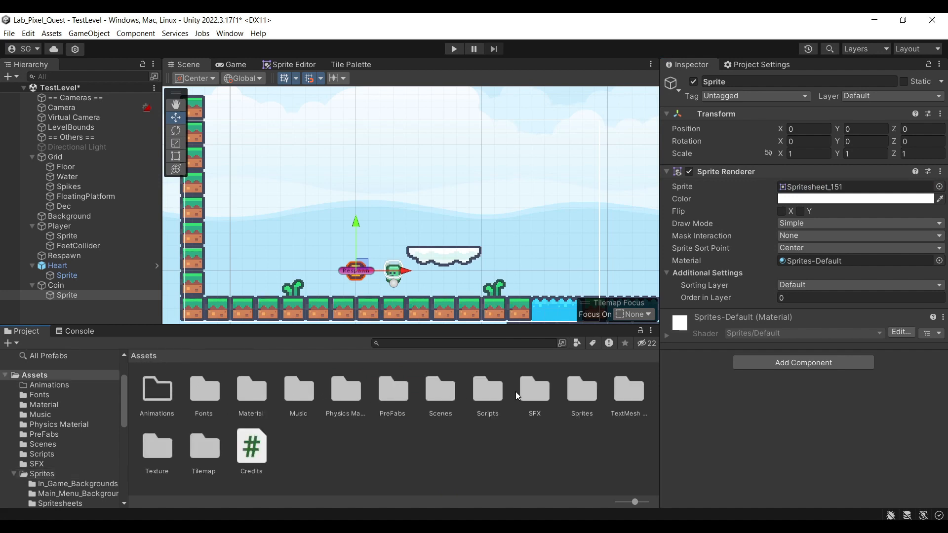
{"action": "double_click", "coordinate": [388, 398]}
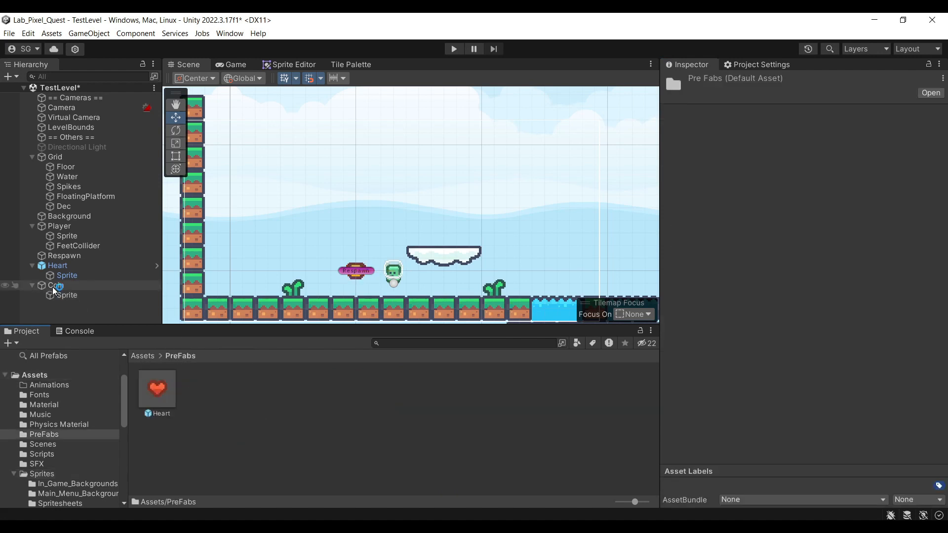
{"action": "left_click_drag", "start_coordinate": [53, 286], "coordinate": [206, 387]}
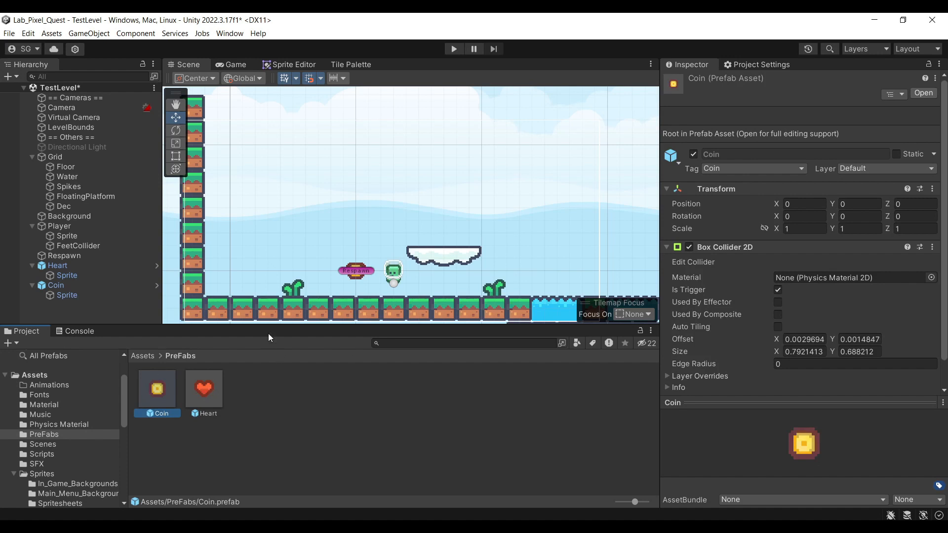
Place four coins in the level: two on the first floating platform, one on the block between the pools, one above the second platform at X 15.5, Y 1.5.
{"action": "left_click", "coordinate": [88, 285]}
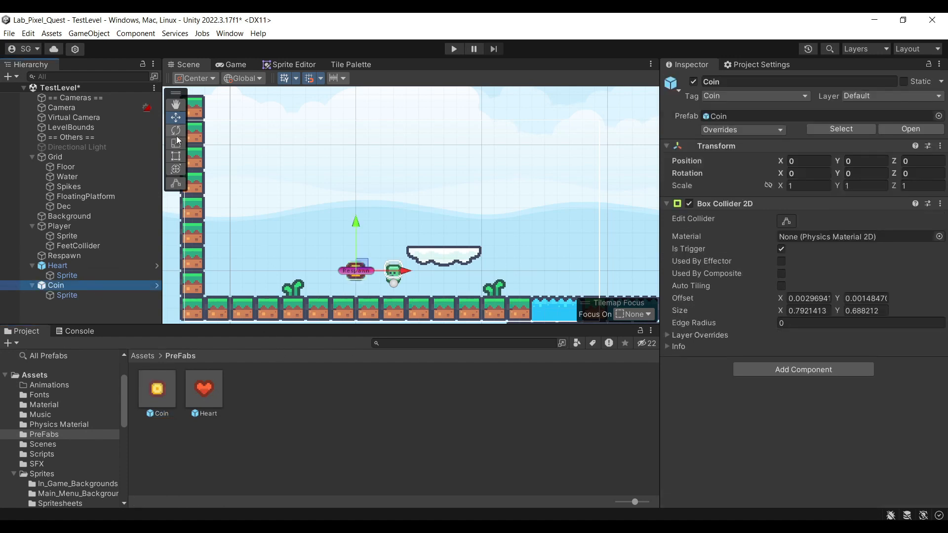
{"action": "left_click_drag", "start_coordinate": [358, 270], "coordinate": [433, 233]}
{"action": "middle_click_drag", "start_coordinate": [521, 238], "coordinate": [363, 221]}
{"action": "left_click_drag", "start_coordinate": [159, 387], "coordinate": [587, 202]}
{"action": "key", "text": "ctrl+d"}
{"action": "key", "text": "ctrl+d"}
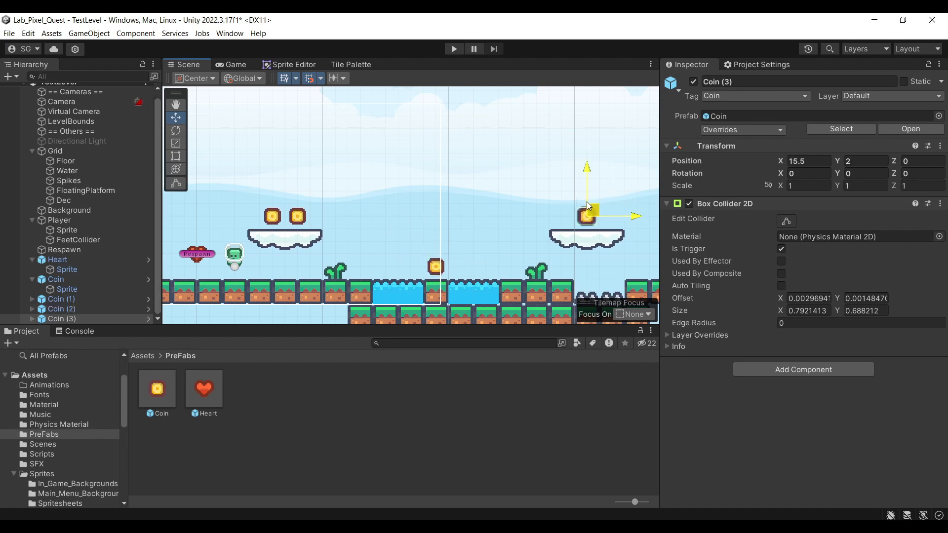
{"action": "middle_click_drag", "start_coordinate": [638, 241], "coordinate": [469, 226]}
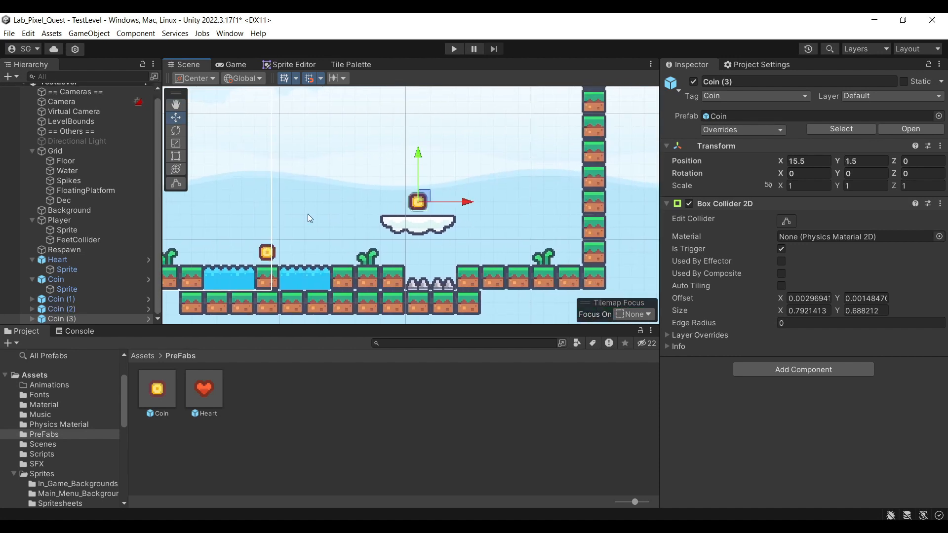
{"action": "middle_click_drag", "start_coordinate": [307, 214], "coordinate": [480, 198]}
{"action": "middle_click_drag", "start_coordinate": [416, 226], "coordinate": [408, 208]}
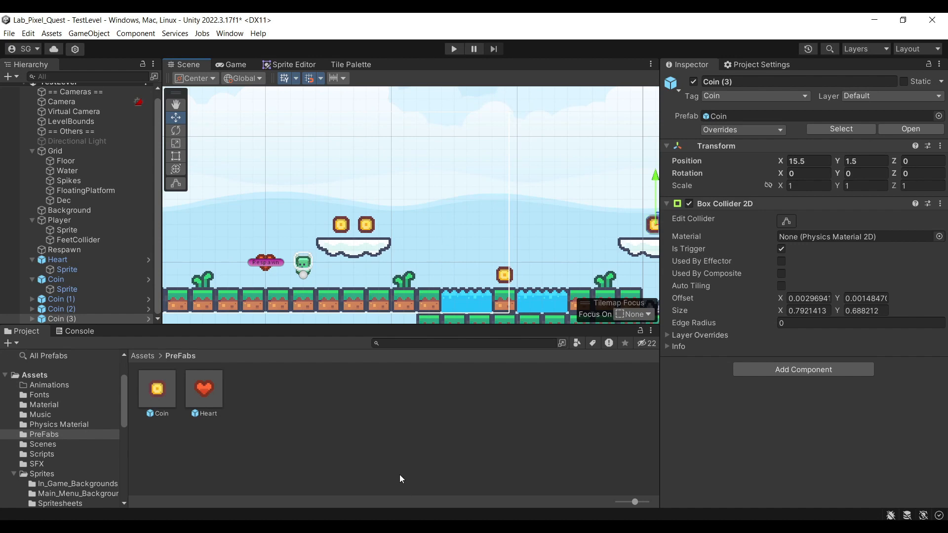
Switch to Visual Studio and duplicate the healthTag constant in PlayerStats.cs, changing the copy to coinTag with the value "Coin".
{"action": "mouse_move", "coordinate": [375, 527]}
{"action": "left_click", "coordinate": [410, 446]}
{"action": "scroll", "coordinate": [351, 251], "scroll_direction": "up", "scroll_amount": 7}
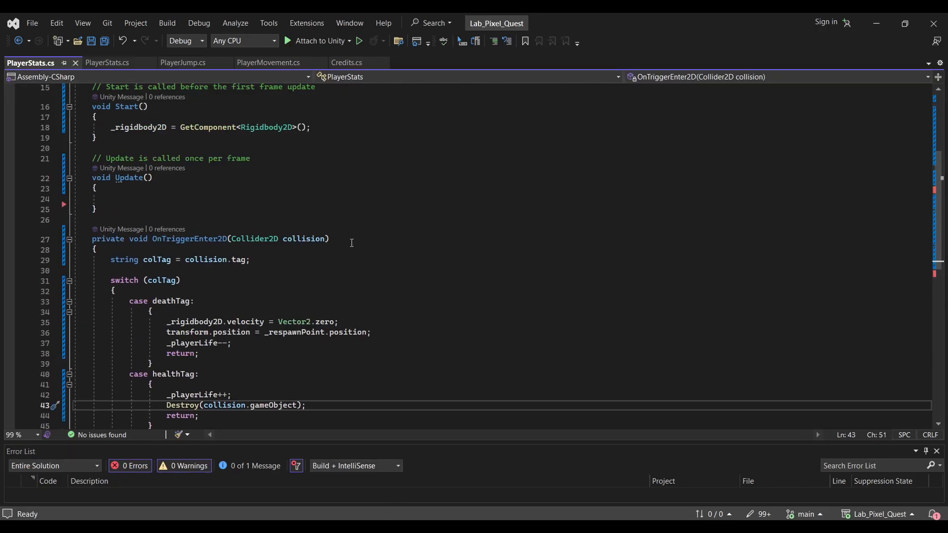
{"action": "mouse_move", "coordinate": [285, 223]}
{"action": "left_mouse_down"}
{"action": "mouse_move", "coordinate": [187, 212]}
{"action": "mouse_move", "coordinate": [21, 219]}
{"action": "left_mouse_up"}
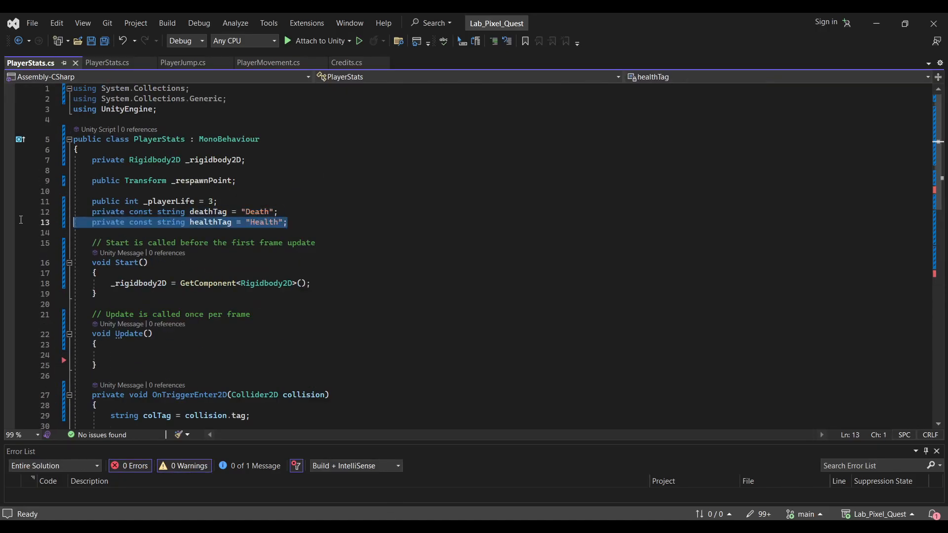
{"action": "key", "text": "ctrl+d"}
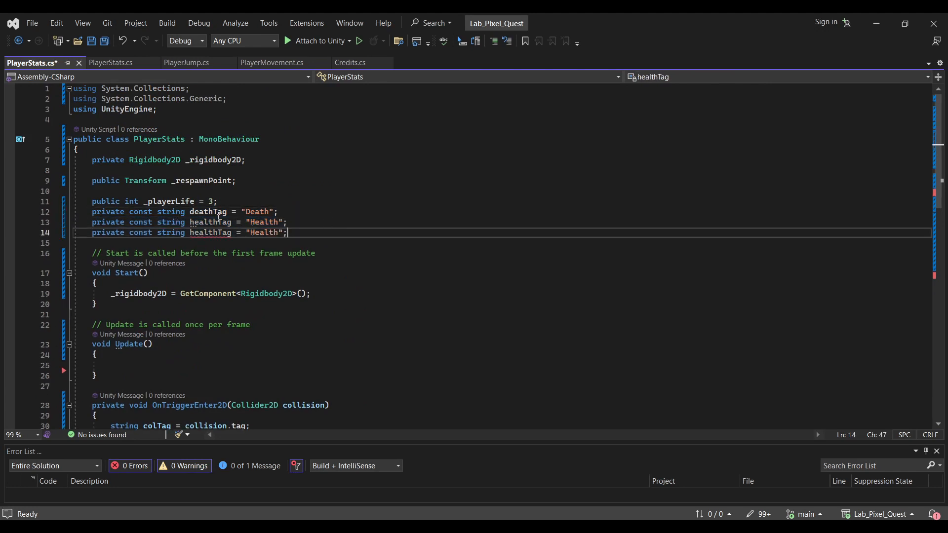
{"action": "left_click", "coordinate": [216, 233]}
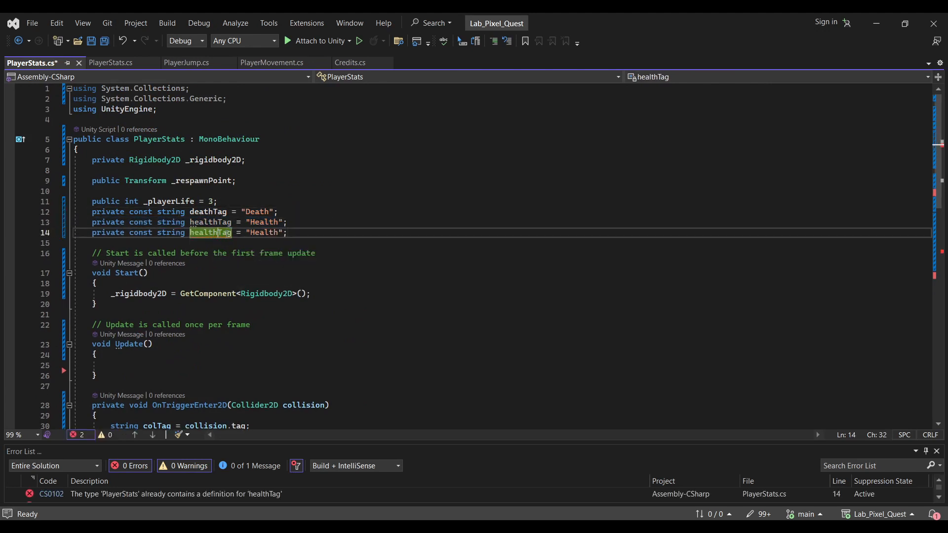
{"action": "key", "text": "BackSpace"}
{"action": "key", "text": "BackSpace"}
{"action": "key", "text": "BackSpace"}
{"action": "key", "text": "BackSpace"}
{"action": "key", "text": "BackSpace"}
{"action": "key", "text": "BackSpace"}
{"action": "type", "text": "coin"}
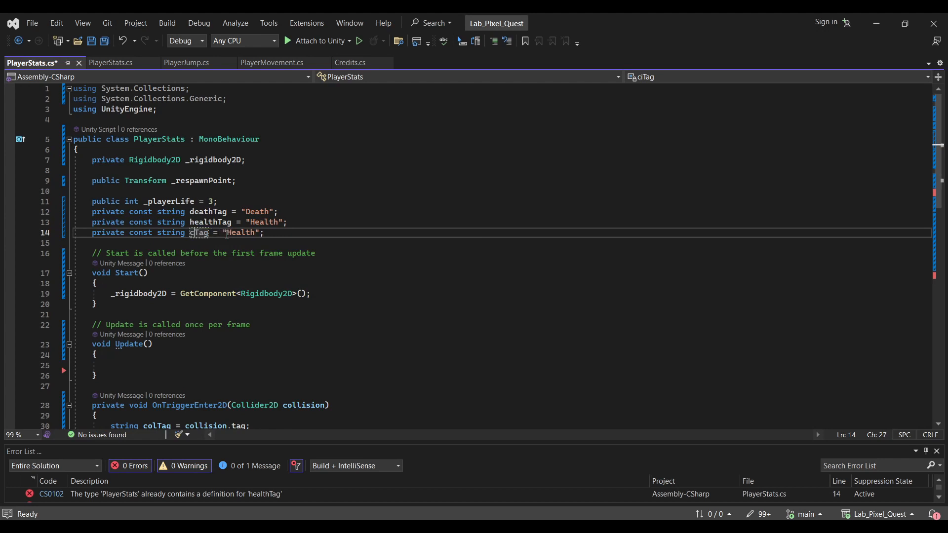
{"action": "double_click", "coordinate": [268, 232]}
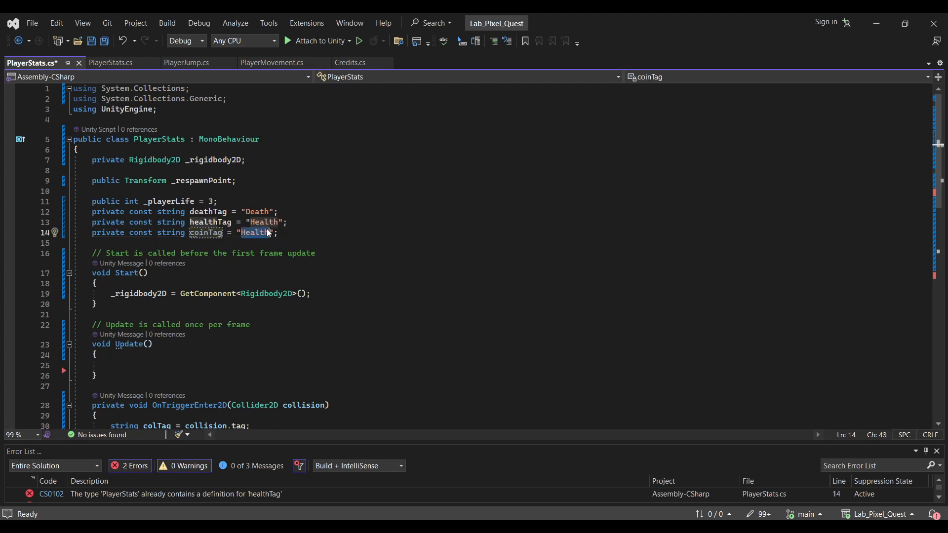
{"action": "type", "text": "Coin"}
Declare a public int _playerCoin initialised to 0 below the _playerLife field.
{"action": "left_click", "coordinate": [271, 194]}
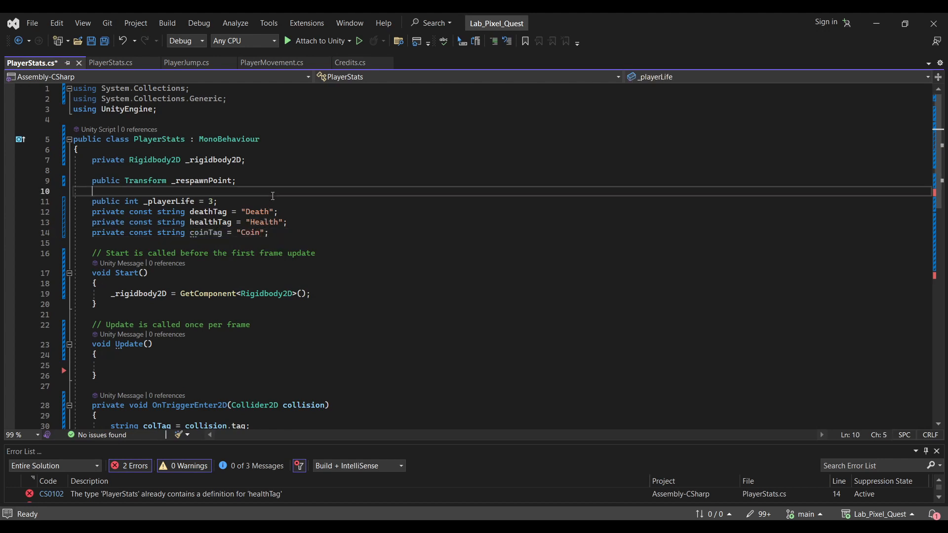
{"action": "left_click", "coordinate": [279, 201]}
{"action": "key", "text": "Return"}
{"action": "type", "text": "public int _"}
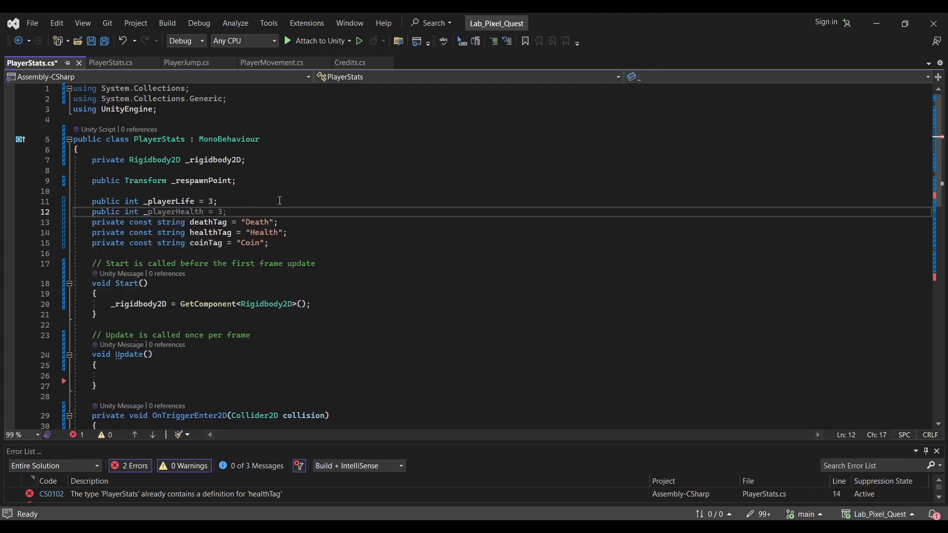
{"action": "type", "text": "playerCoin = 0;"}
Copy the whole healthTag case in OnTriggerEnter2D and paste it below the original inside the switch.
{"action": "scroll", "coordinate": [296, 237], "scroll_direction": "down", "scroll_amount": 8}
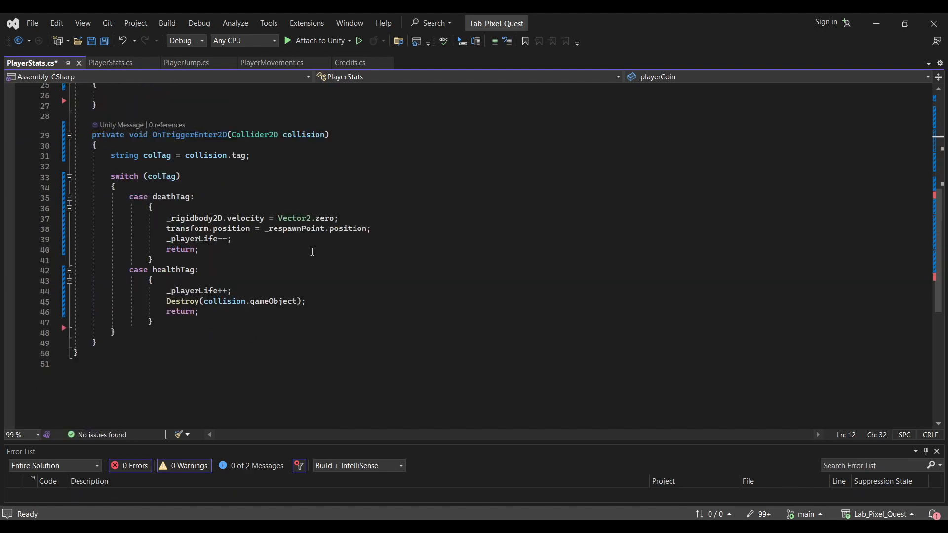
{"action": "scroll", "coordinate": [188, 369], "scroll_direction": "up", "scroll_amount": 1}
{"action": "left_click_drag", "start_coordinate": [183, 359], "coordinate": [51, 302]}
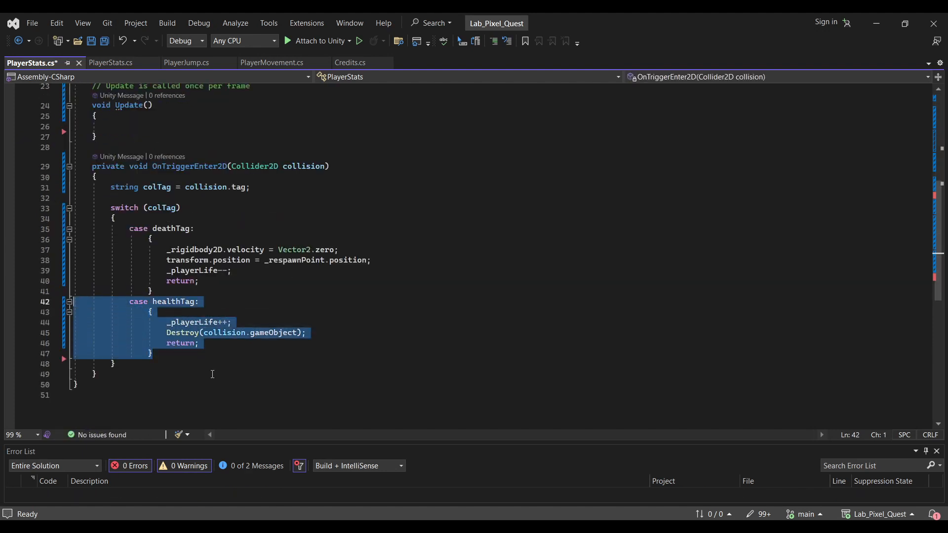
{"action": "key", "text": "ctrl+c"}
{"action": "left_click", "coordinate": [198, 354]}
{"action": "key", "text": "Return"}
{"action": "key", "text": "ctrl+v"}
{"action": "scroll", "coordinate": [189, 324], "scroll_direction": "down", "scroll_amount": 1}
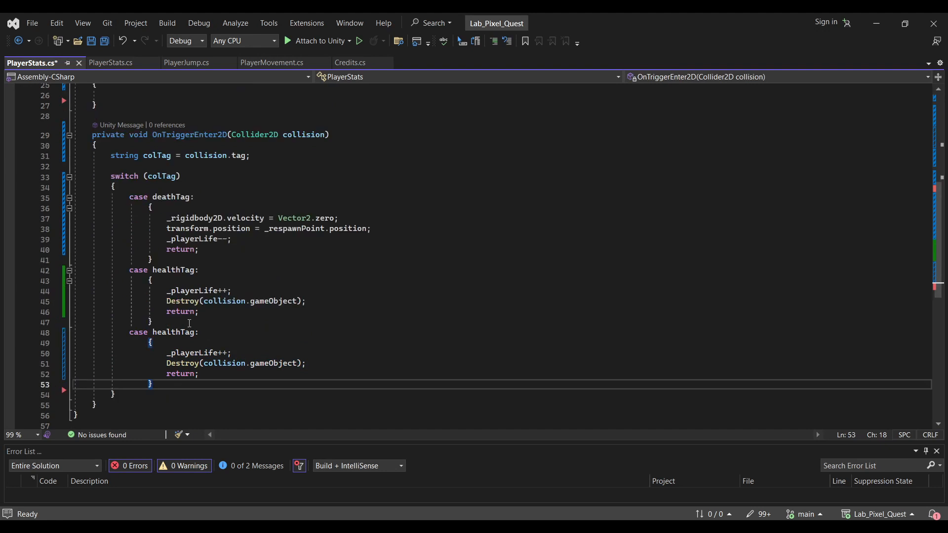
Change the pasted case to coinTag and make it increment _playerCoin, then save the script.
{"action": "double_click", "coordinate": [177, 333]}
{"action": "type", "text": "c"}
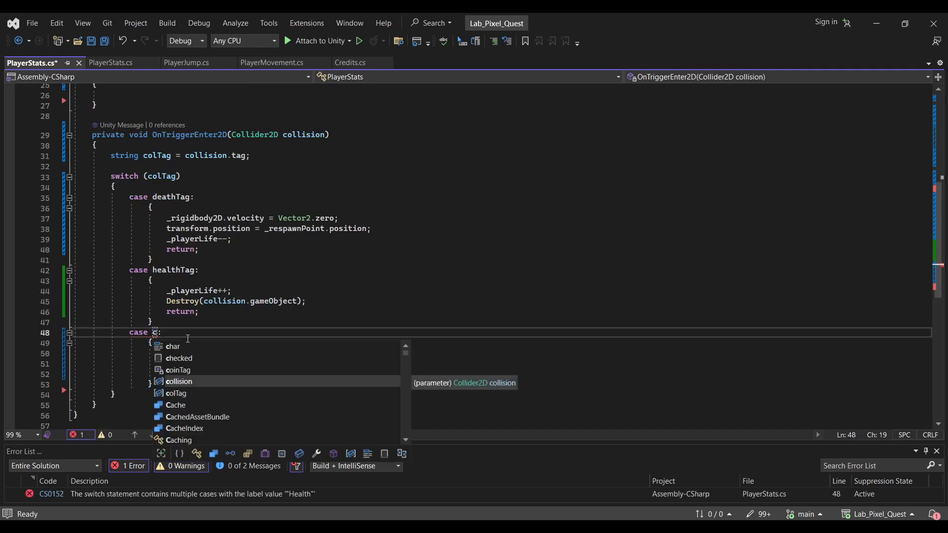
{"action": "type", "text": "oin"}
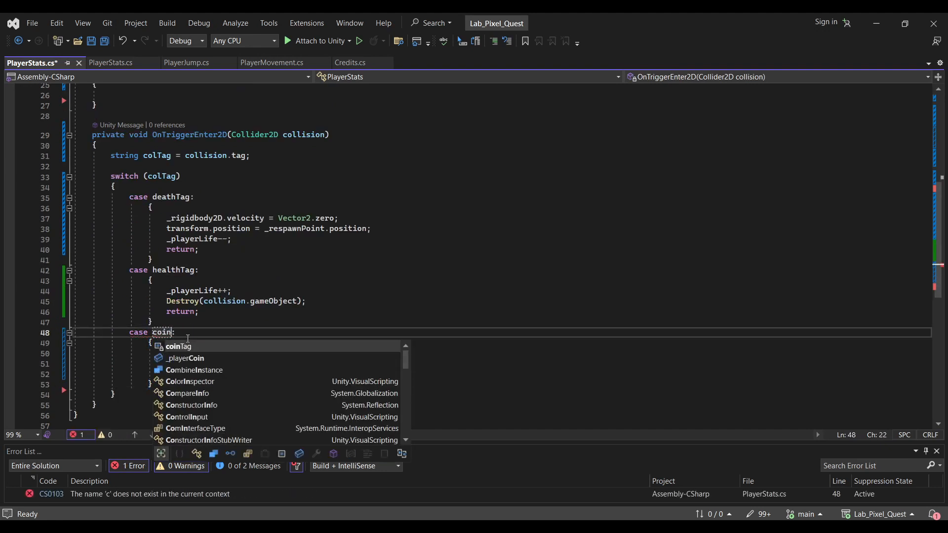
{"action": "key", "text": "Tab"}
{"action": "double_click", "coordinate": [197, 353]}
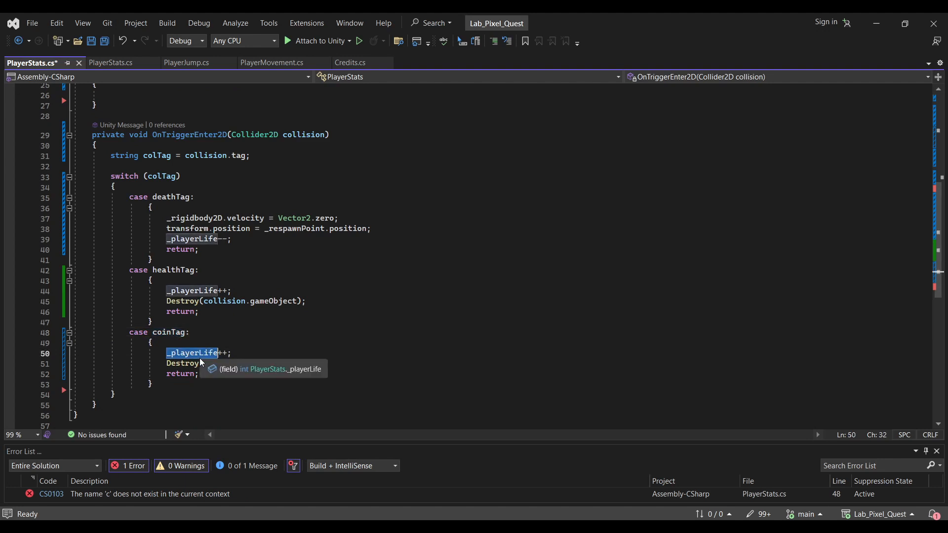
{"action": "type", "text": "_playerC"}
{"action": "key", "text": "Tab"}
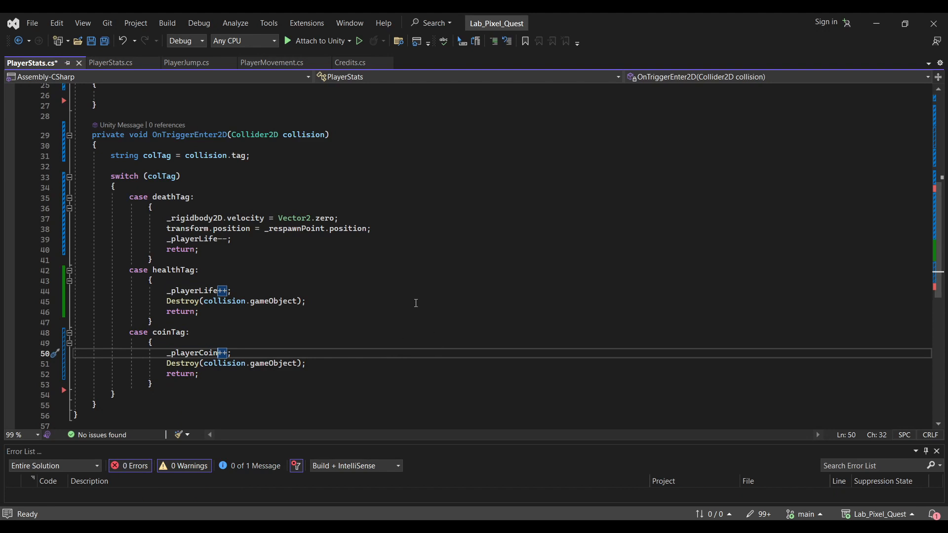
{"action": "left_click", "coordinate": [91, 41]}
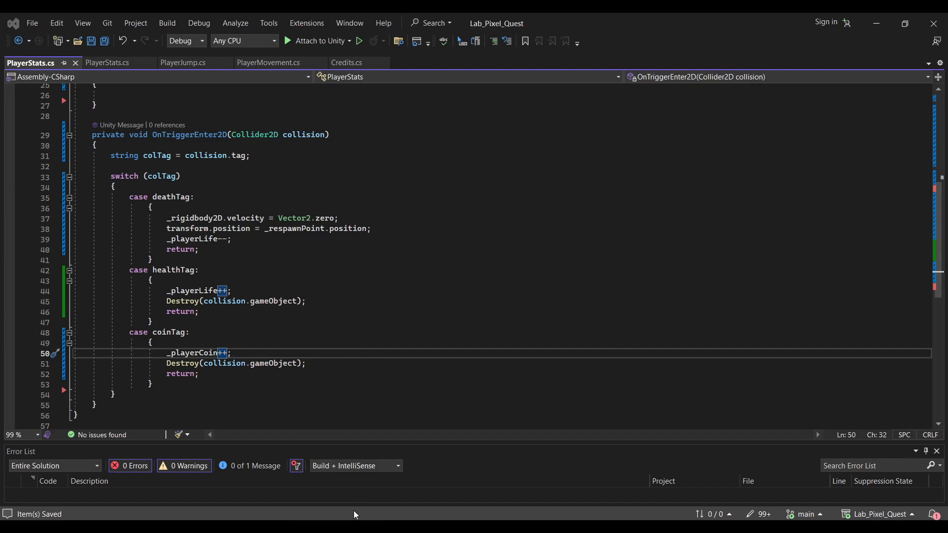
Switch to Unity, run the game and select the Player to watch its Player Stats values.
{"action": "mouse_move", "coordinate": [355, 515]}
{"action": "left_click", "coordinate": [322, 481]}
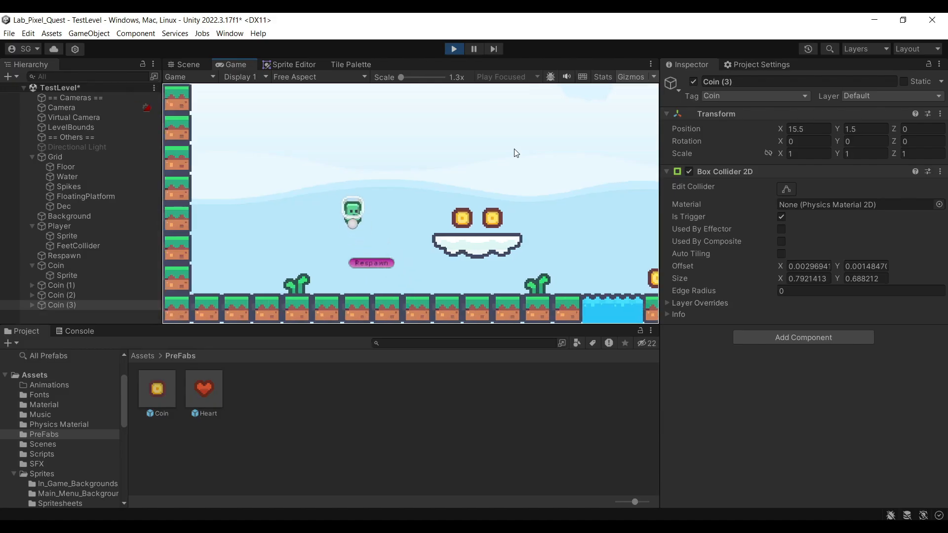
{"action": "left_click", "coordinate": [56, 227]}
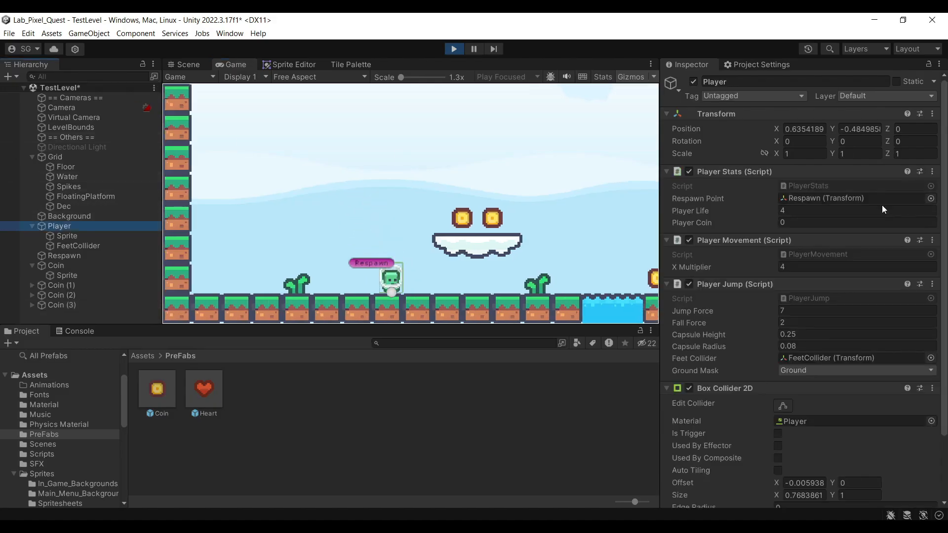
Play-test the coin pickups by moving and jumping the player through all the coins, then stop the game.
{"action": "left_click", "coordinate": [541, 229]}
{"action": "key", "text": "d"}
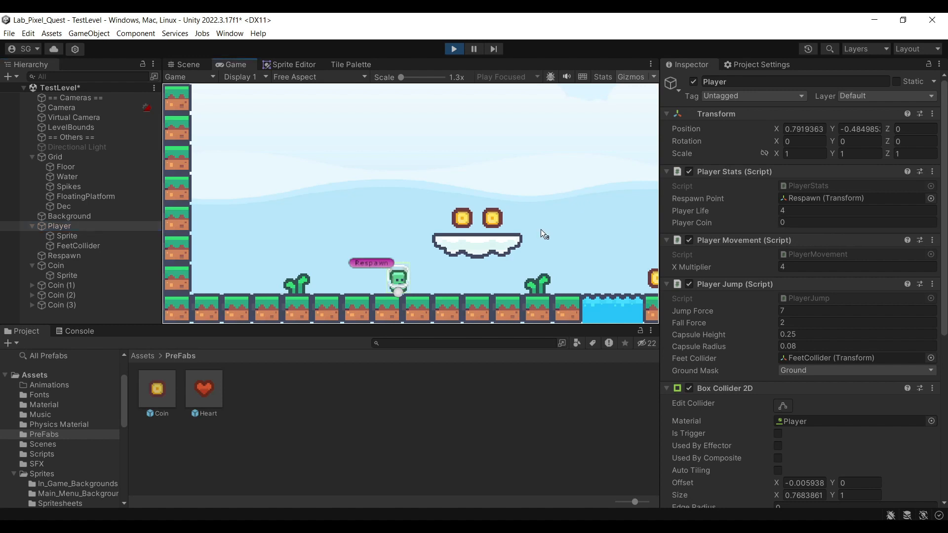
{"action": "key", "text": "space"}
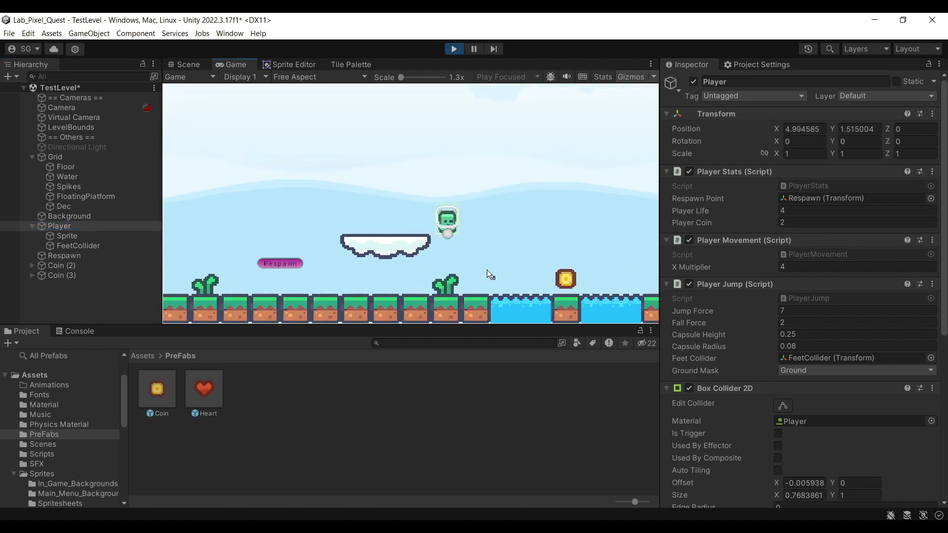
{"action": "key", "text": "d"}
{"action": "key", "text": "space"}
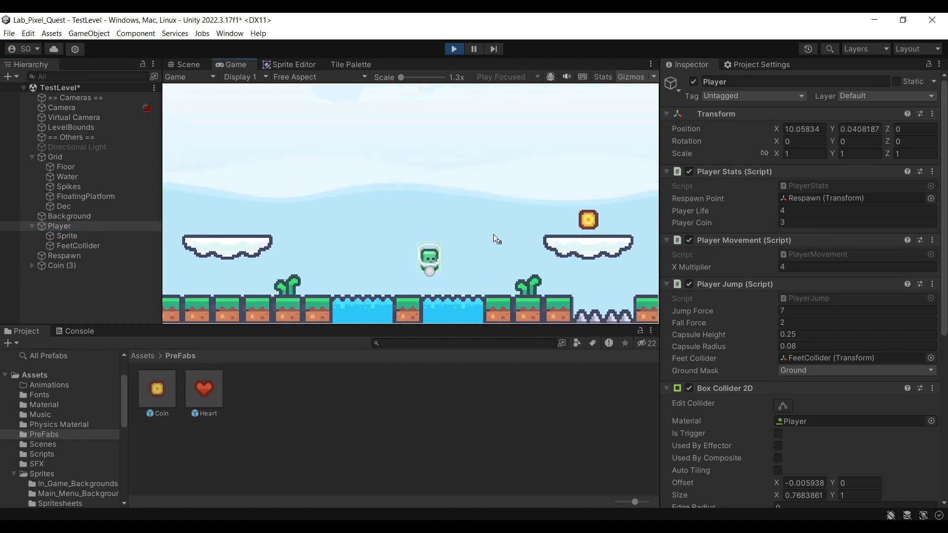
{"action": "key", "text": "d"}
{"action": "key", "text": "space"}
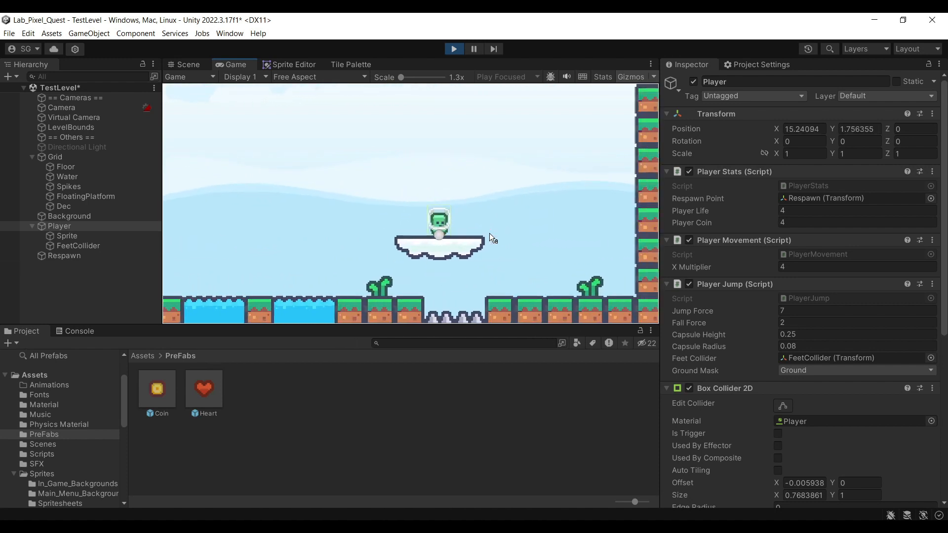
{"action": "key", "text": "d"}
{"action": "key", "text": "a"}
{"action": "key", "text": "space"}
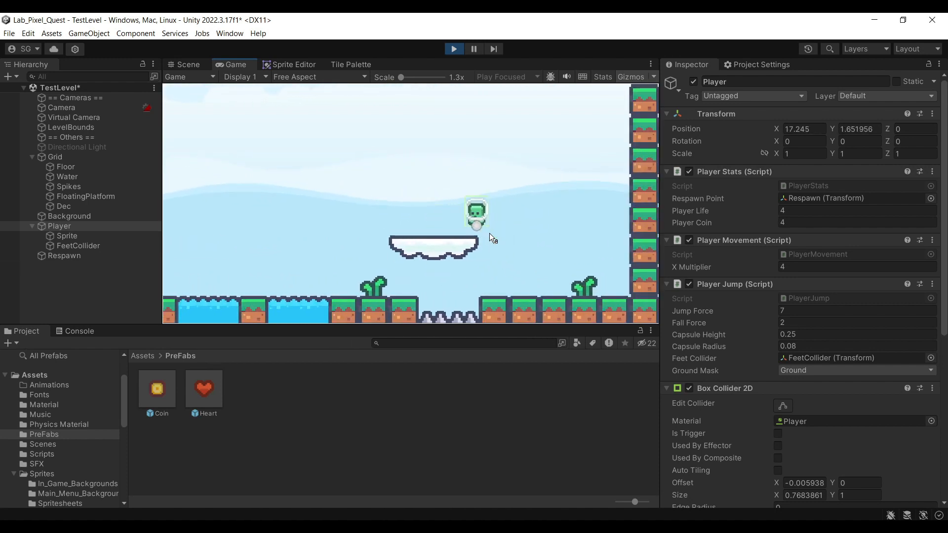
{"action": "key", "text": "ctrl+p"}
Collapse the Coin object in the hierarchy and duplicate Coin (3), the coin above the second floating platform.
{"action": "scroll", "coordinate": [414, 233], "scroll_direction": "down", "scroll_amount": 2}
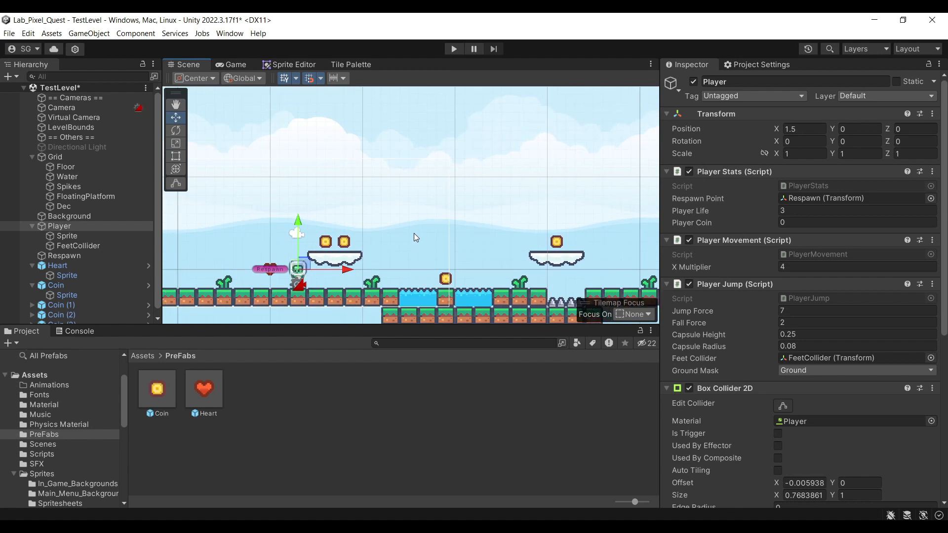
{"action": "mouse_move", "coordinate": [414, 232]}
{"action": "middle_mouse_down"}
{"action": "mouse_move", "coordinate": [391, 241]}
{"action": "mouse_move", "coordinate": [400, 232]}
{"action": "middle_mouse_up"}
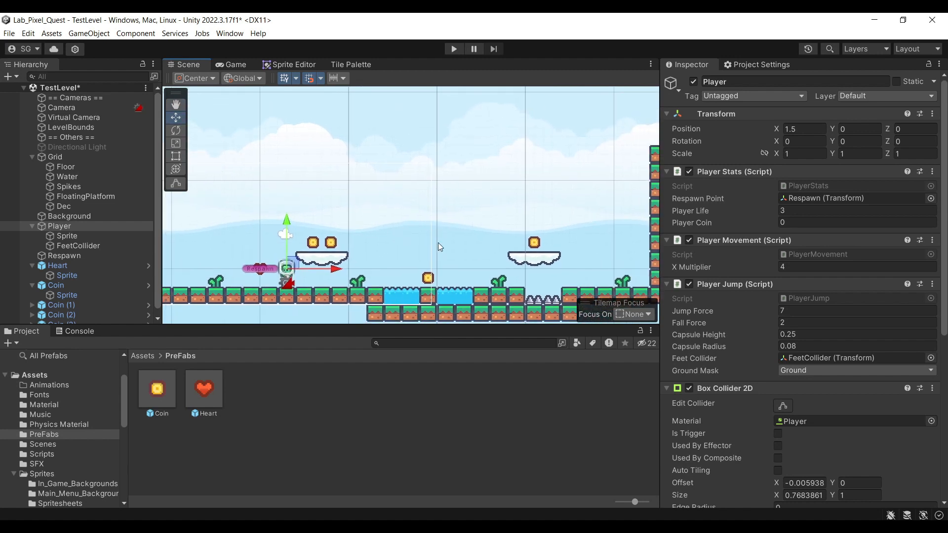
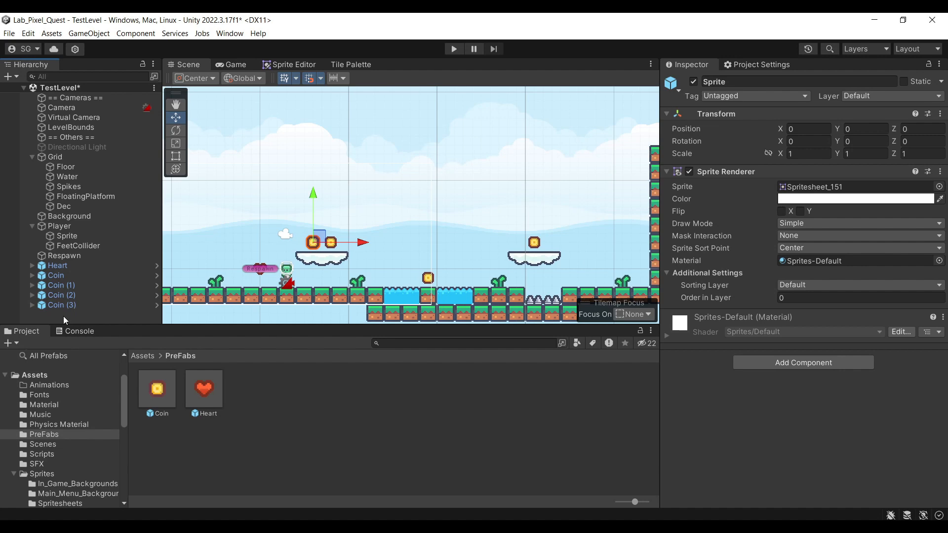
{"action": "right_click", "coordinate": [63, 319]}
{"action": "left_click", "coordinate": [46, 304]}
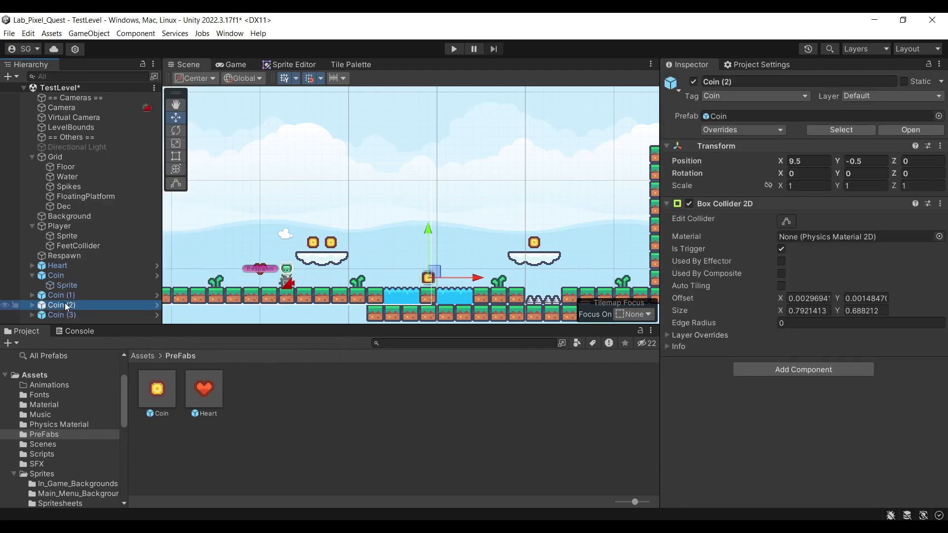
{"action": "left_click", "coordinate": [31, 275]}
{"action": "left_click", "coordinate": [60, 304]}
{"action": "key", "text": "ctrl+d"}
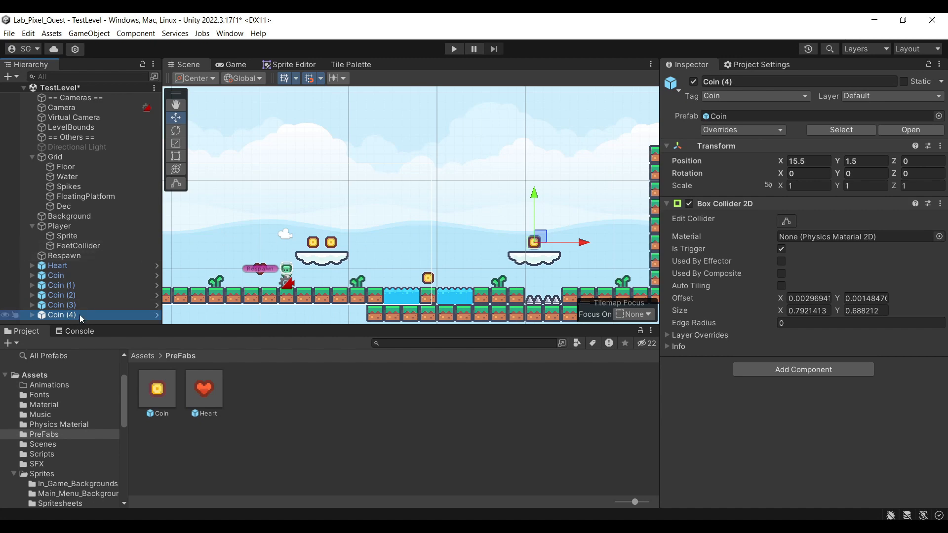
Unpack the duplicated Coin (4) completely so it is no longer linked to the Coin prefab.
{"action": "right_click", "coordinate": [79, 315]}
{"action": "mouse_move", "coordinate": [136, 371]}
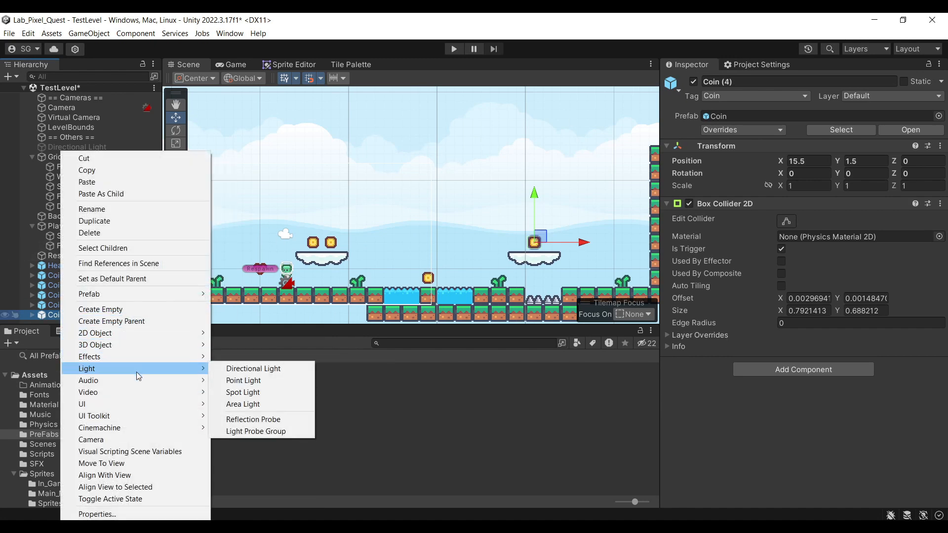
{"action": "mouse_move", "coordinate": [146, 295]}
{"action": "left_click", "coordinate": [261, 388]}
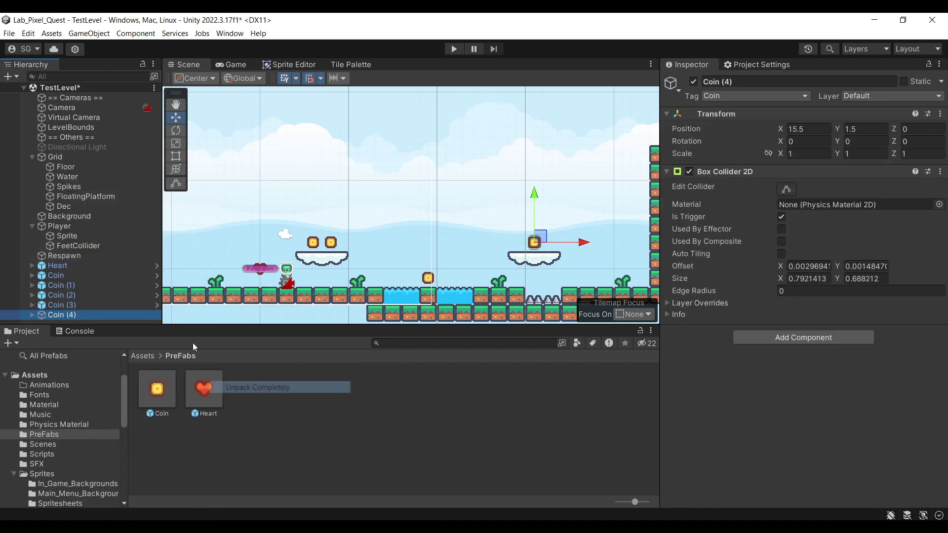
Rename Coin (4) as Checkpoint and move it up between the two floating platforms, to about X 9.5, Y 4.
{"action": "left_click", "coordinate": [775, 82]}
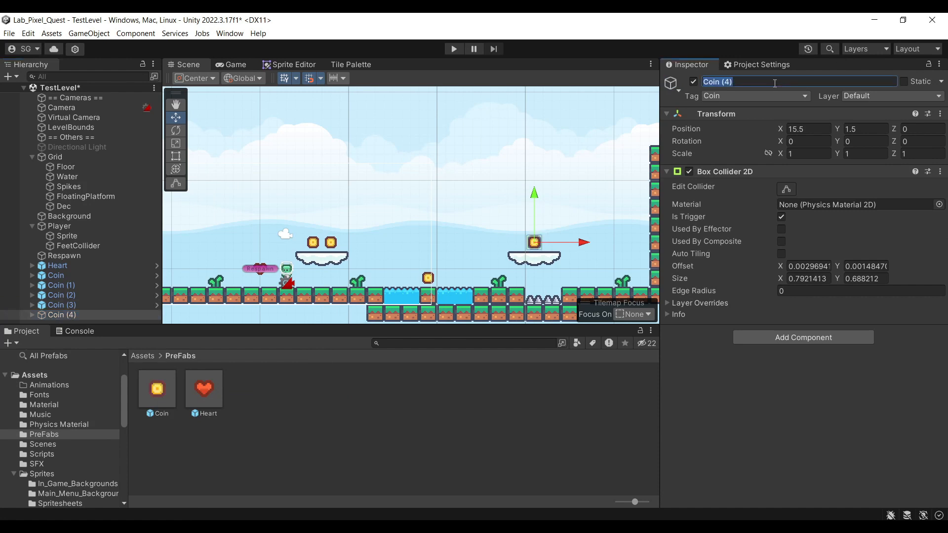
{"action": "type", "text": "Checkp"}
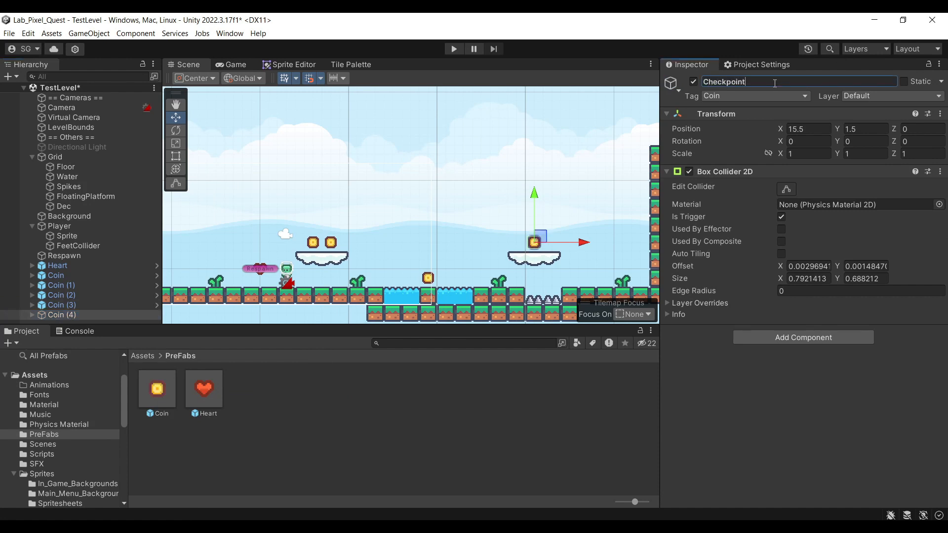
{"action": "left_click", "coordinate": [94, 316]}
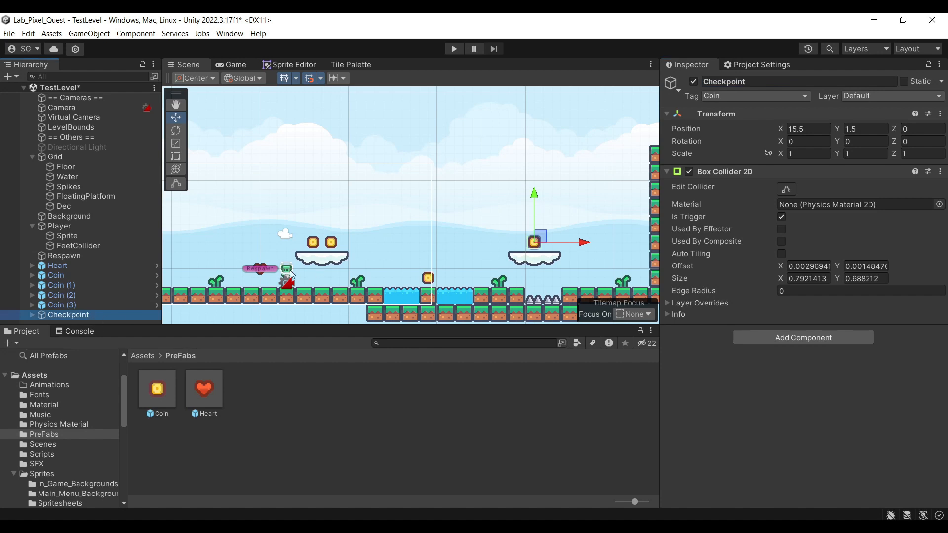
{"action": "left_click_drag", "start_coordinate": [535, 241], "coordinate": [434, 197]}
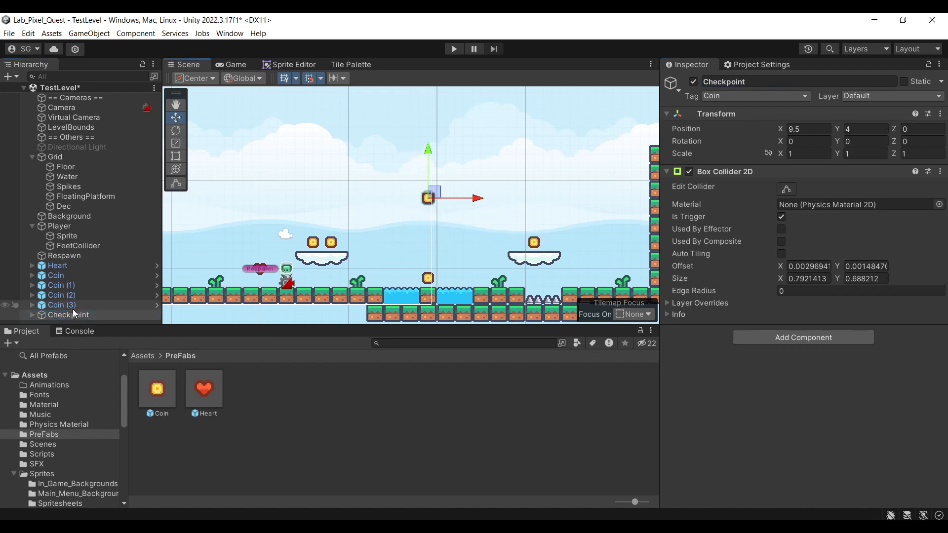
Expand Checkpoint in the hierarchy and find the red flag sprite, Spritesheet_111, in the Sprites/Spritesheets folder.
{"action": "left_click", "coordinate": [31, 314]}
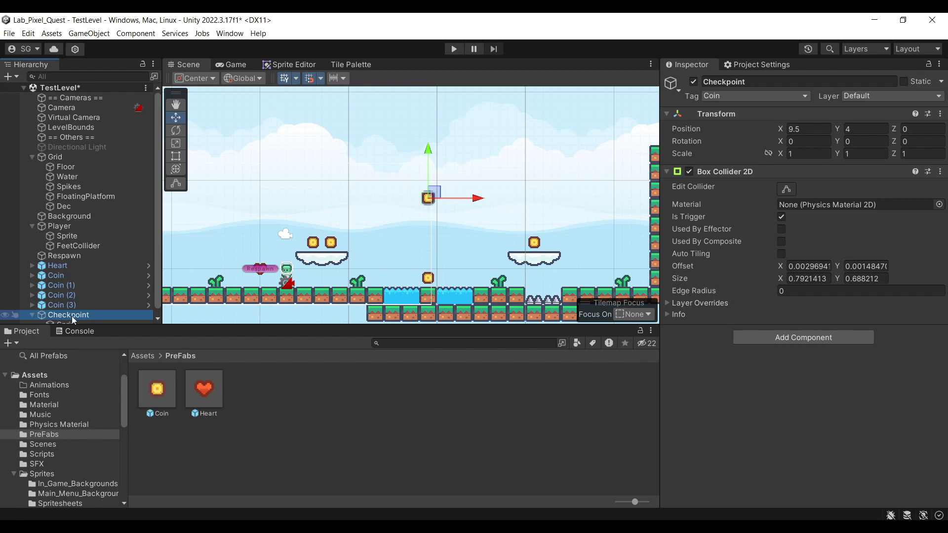
{"action": "left_click", "coordinate": [149, 357]}
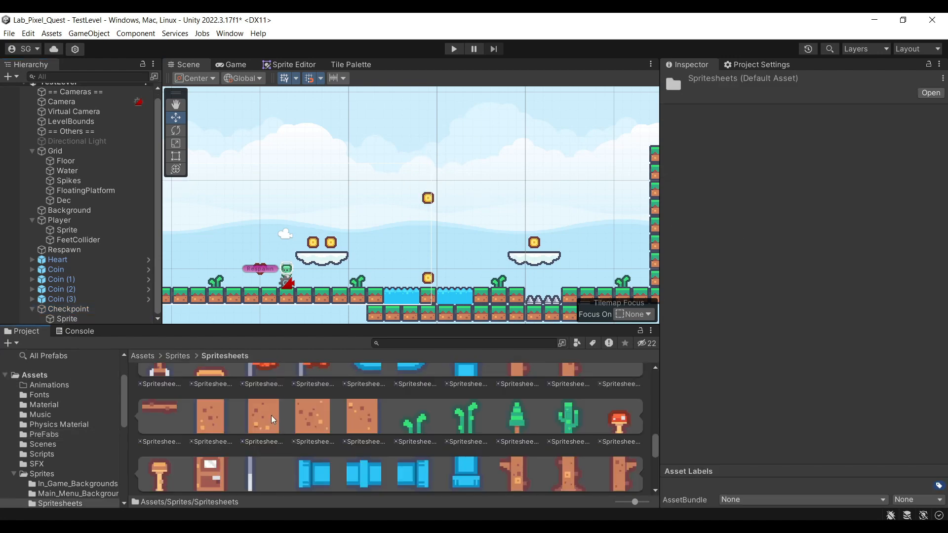
{"action": "scroll", "coordinate": [281, 371], "scroll_direction": "up", "scroll_amount": 1}
{"action": "left_click", "coordinate": [272, 387]}
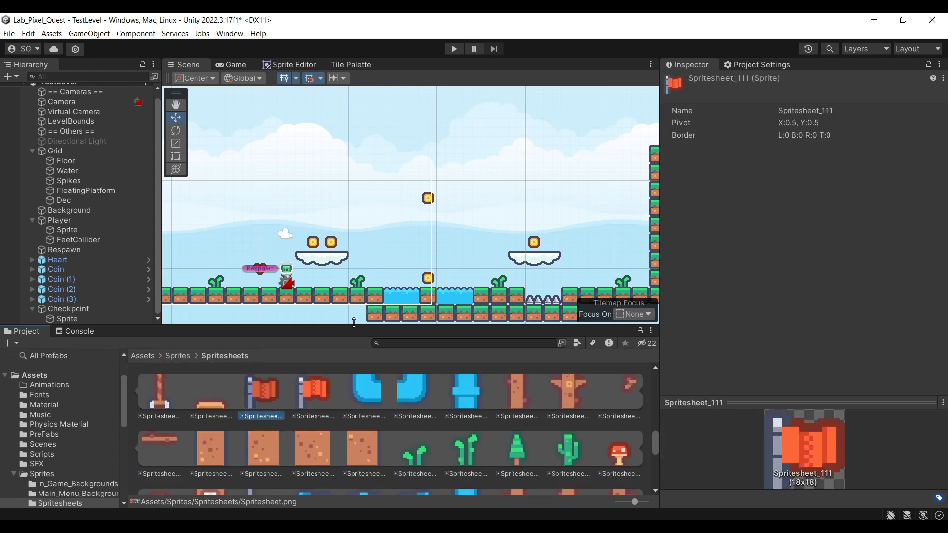
Duplicate Checkpoint's Sprite child and rename the copy as SpriteLower.
{"action": "left_click", "coordinate": [104, 314]}
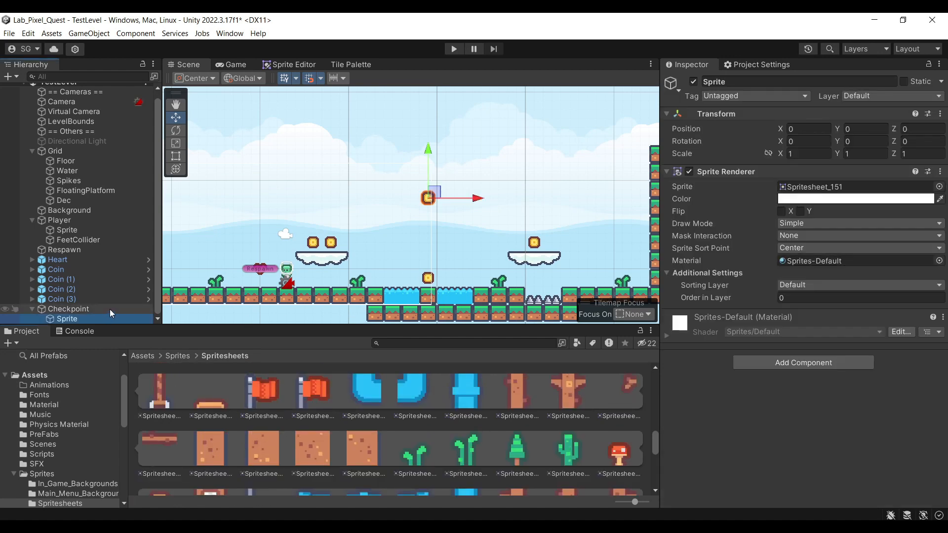
{"action": "key", "text": "ctrl+d"}
{"action": "left_click", "coordinate": [795, 82]}
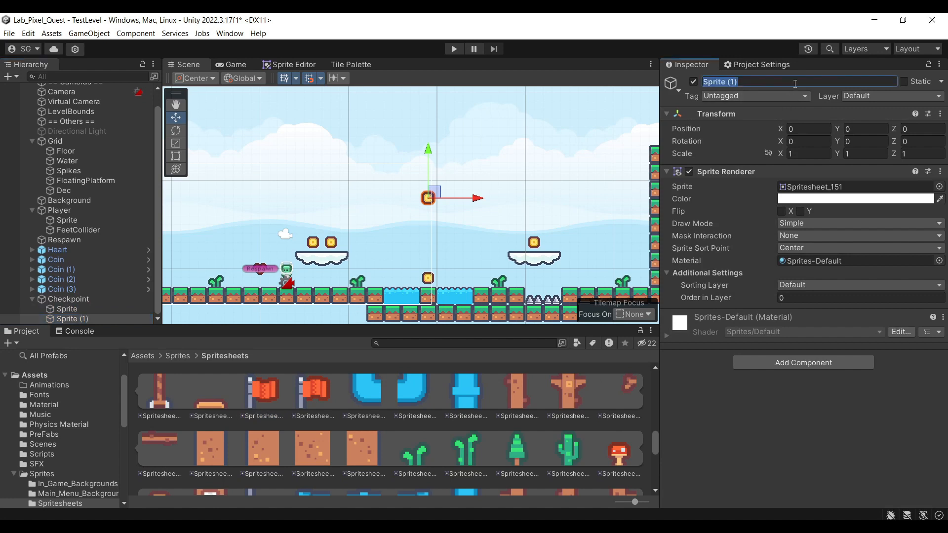
{"action": "left_click", "coordinate": [805, 85]}
{"action": "key", "text": "BackSpace"}
{"action": "type", "text": "Lower"}
{"action": "key", "text": "Return"}
Rename Checkpoint's original Sprite child as SpriteUpper and assign it the red flag sprite Spritesheet_111.
{"action": "left_click", "coordinate": [66, 309]}
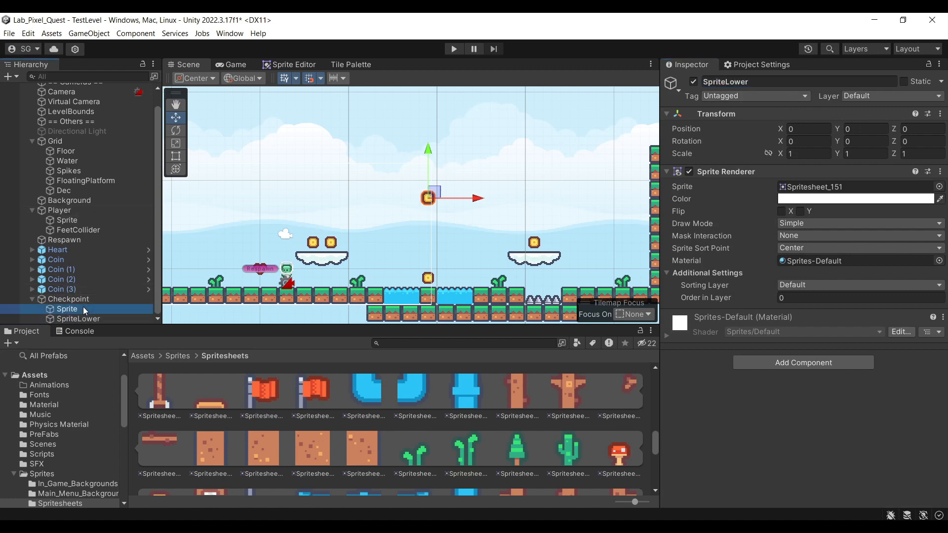
{"action": "left_click", "coordinate": [782, 82]}
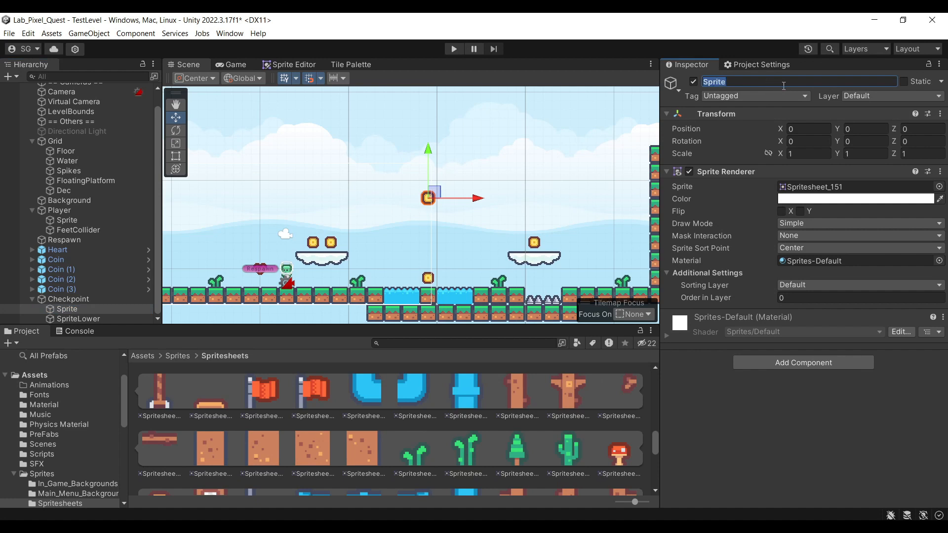
{"action": "left_click", "coordinate": [784, 85]}
{"action": "type", "text": "Upper"}
{"action": "key", "text": "Return"}
{"action": "left_click_drag", "start_coordinate": [265, 400], "coordinate": [808, 194]}
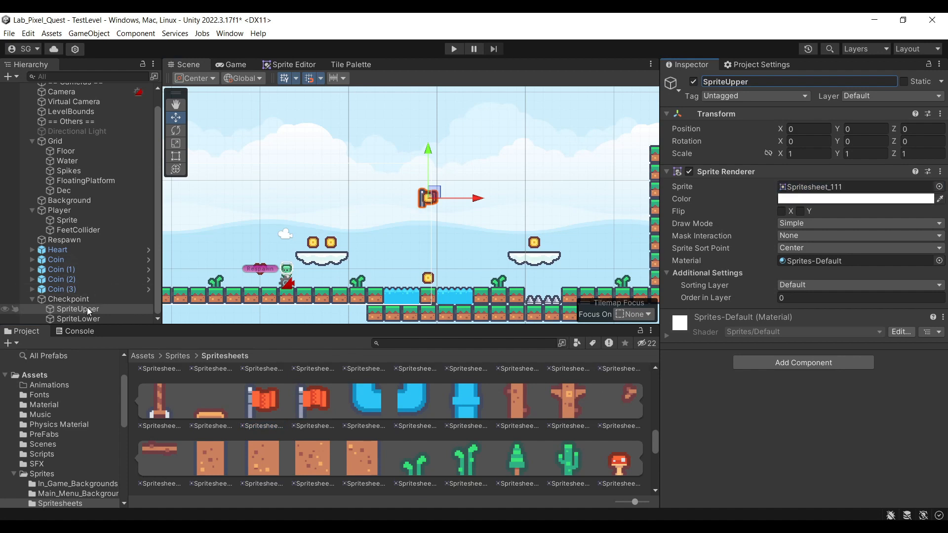
Assign the flagpole sprite Spritesheet_131 to SpriteLower and set its Y position to -1.
{"action": "left_click", "coordinate": [93, 320]}
{"action": "scroll", "coordinate": [390, 446], "scroll_direction": "down", "scroll_amount": 2}
{"action": "left_click_drag", "start_coordinate": [256, 472], "coordinate": [819, 187]}
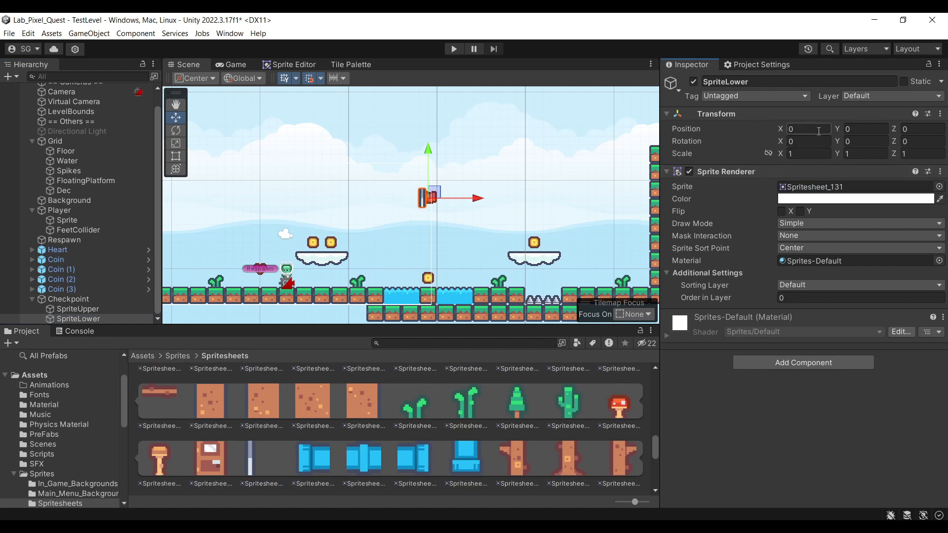
{"action": "left_click", "coordinate": [848, 129]}
{"action": "type", "text": "-1"}
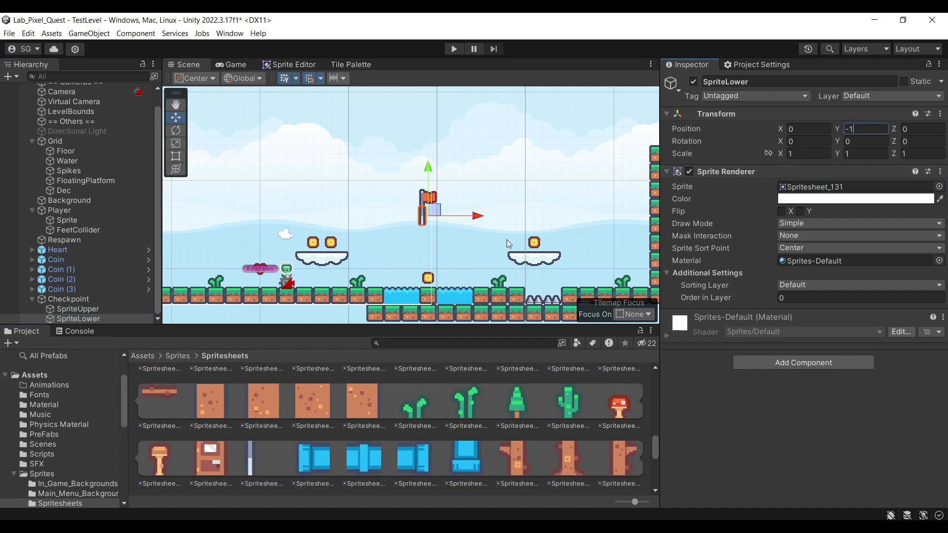
Extend the lower edge of Checkpoint's Box Collider 2D to the flagpole's base, making its Y size about 1.86.
{"action": "left_click", "coordinate": [89, 300]}
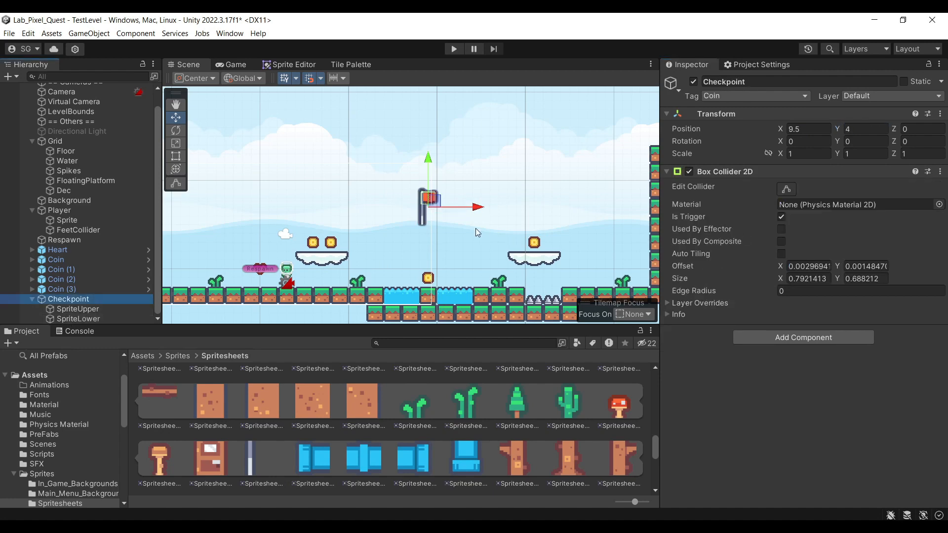
{"action": "scroll", "coordinate": [420, 195], "scroll_direction": "up", "scroll_amount": 10}
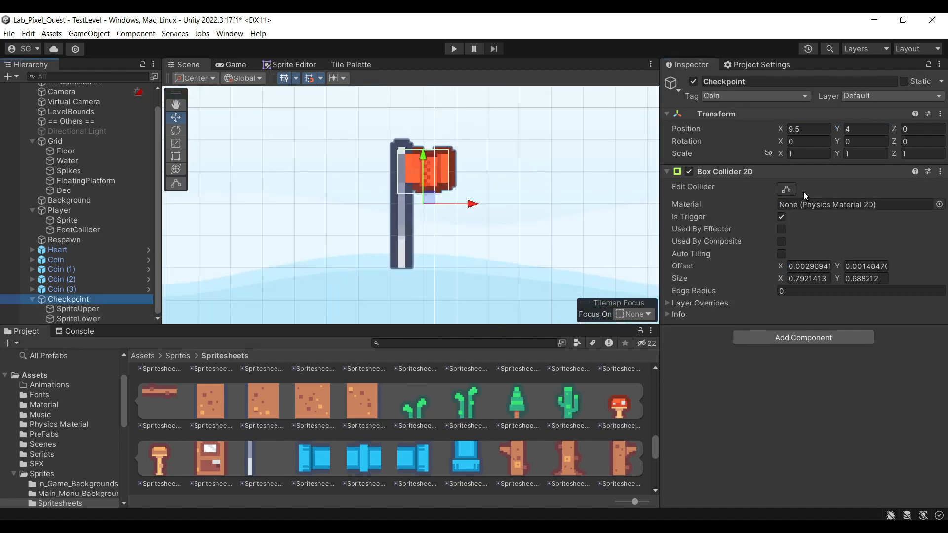
{"action": "left_click", "coordinate": [786, 189]}
{"action": "left_click_drag", "start_coordinate": [422, 194], "coordinate": [422, 269]}
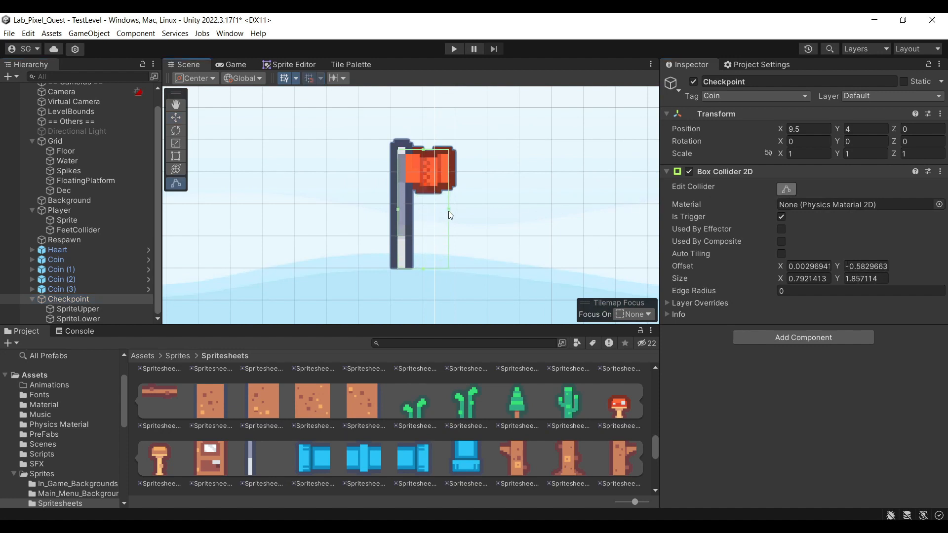
Enlarge the Checkpoint's box collider to about 1.03 by 2.03 so it encloses the pole and flag.
{"action": "left_click_drag", "start_coordinate": [448, 211], "coordinate": [455, 210]}
{"action": "left_click_drag", "start_coordinate": [396, 210], "coordinate": [390, 209]}
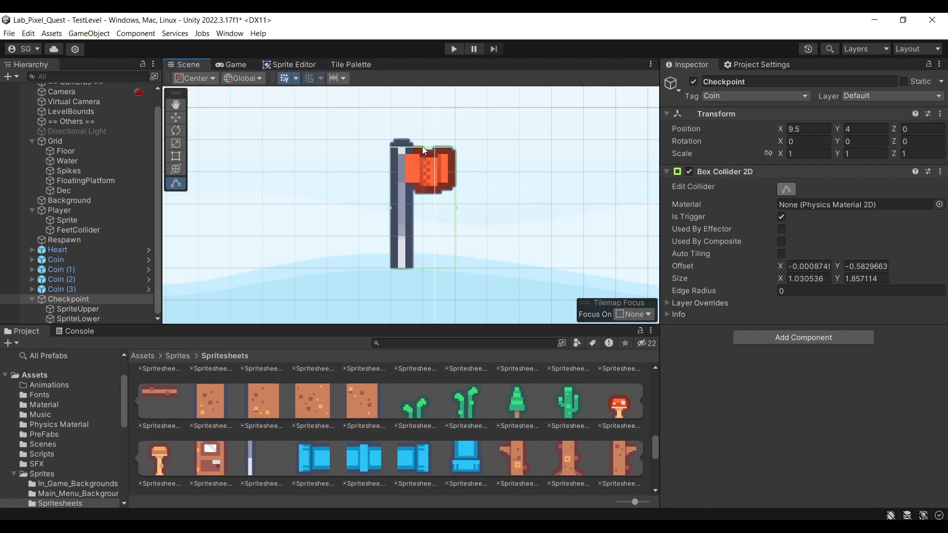
{"action": "left_click_drag", "start_coordinate": [423, 146], "coordinate": [423, 138]}
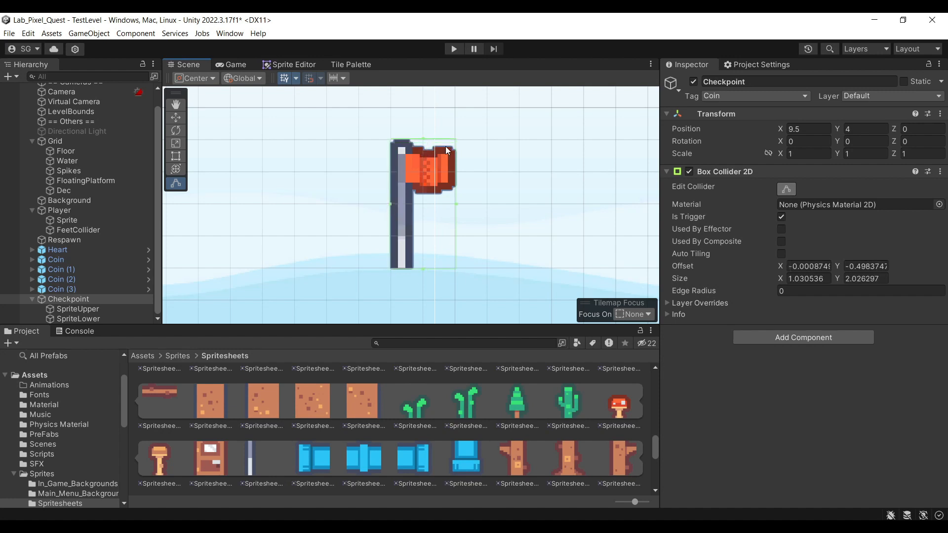
Try to add a new project tag named Respawn.
{"action": "left_click", "coordinate": [798, 97]}
{"action": "left_click", "coordinate": [771, 241]}
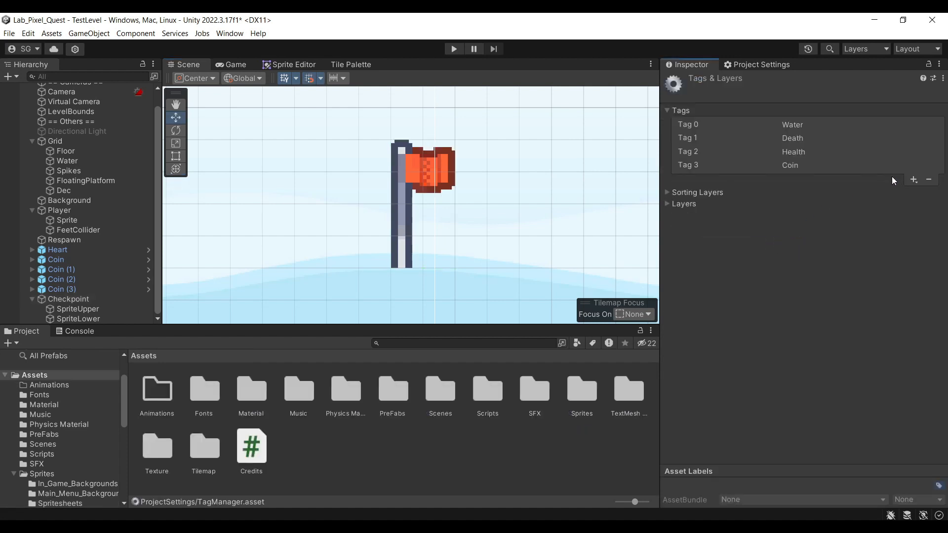
{"action": "left_click", "coordinate": [914, 179]}
{"action": "type", "text": "Re"}
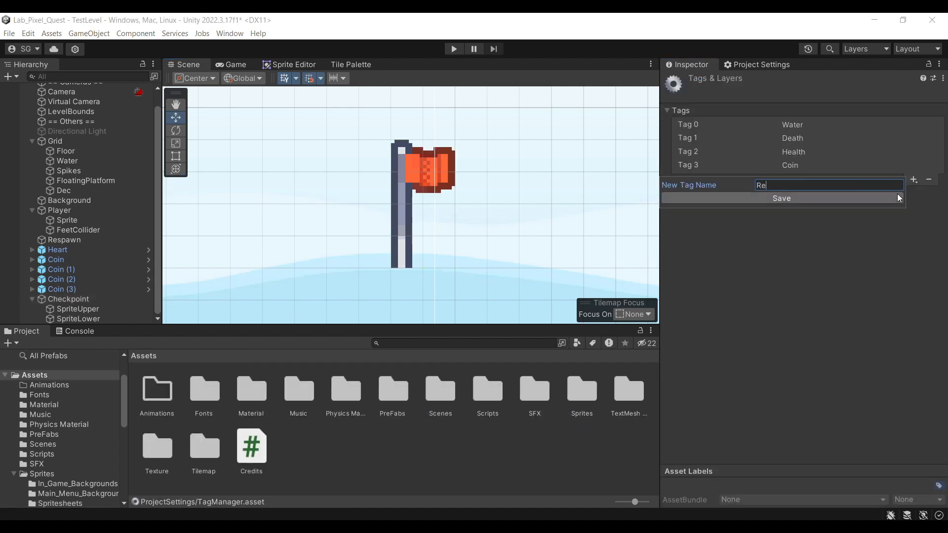
{"action": "type", "text": "spawn"}
{"action": "left_click", "coordinate": [898, 198]}
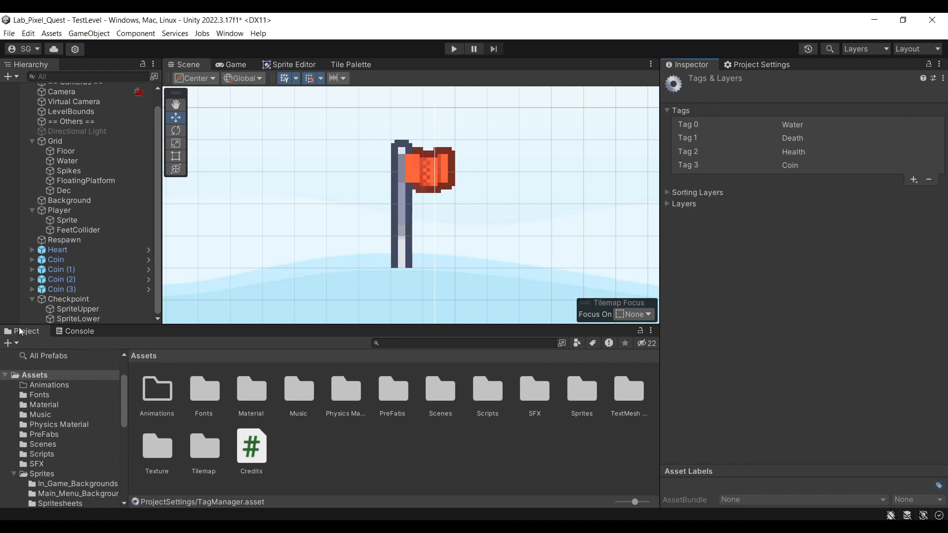
Assign the Respawn tag to the Checkpoint object.
{"action": "left_click", "coordinate": [68, 299]}
{"action": "left_click", "coordinate": [755, 96]}
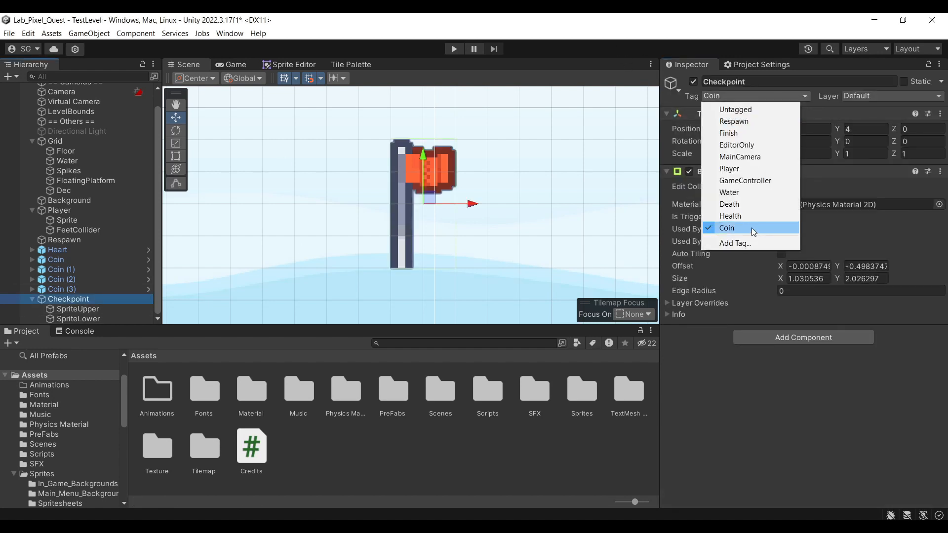
{"action": "left_click", "coordinate": [736, 121]}
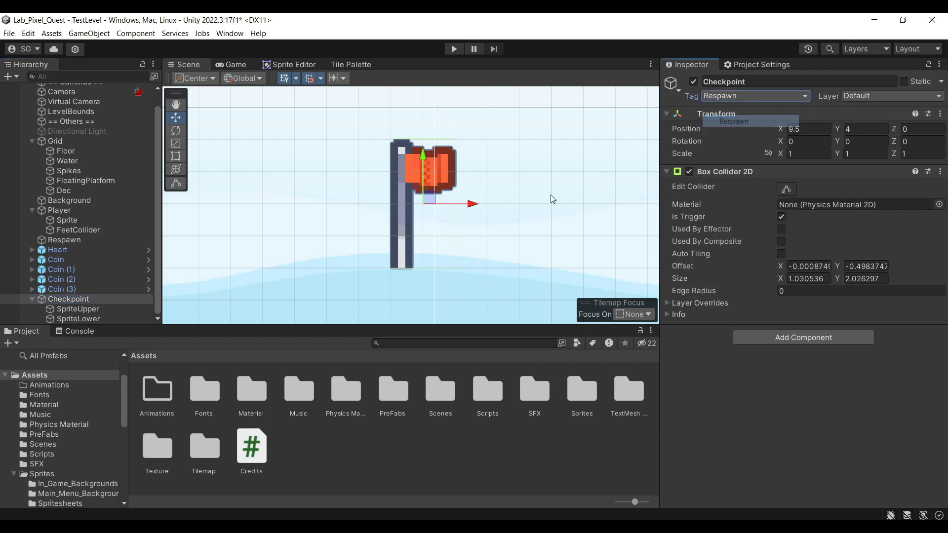
Set the Checkpoint's position to X 0 and Y 0.
{"action": "scroll", "coordinate": [501, 220], "scroll_direction": "down", "scroll_amount": 2}
{"action": "scroll", "coordinate": [392, 186], "scroll_direction": "down", "scroll_amount": 4}
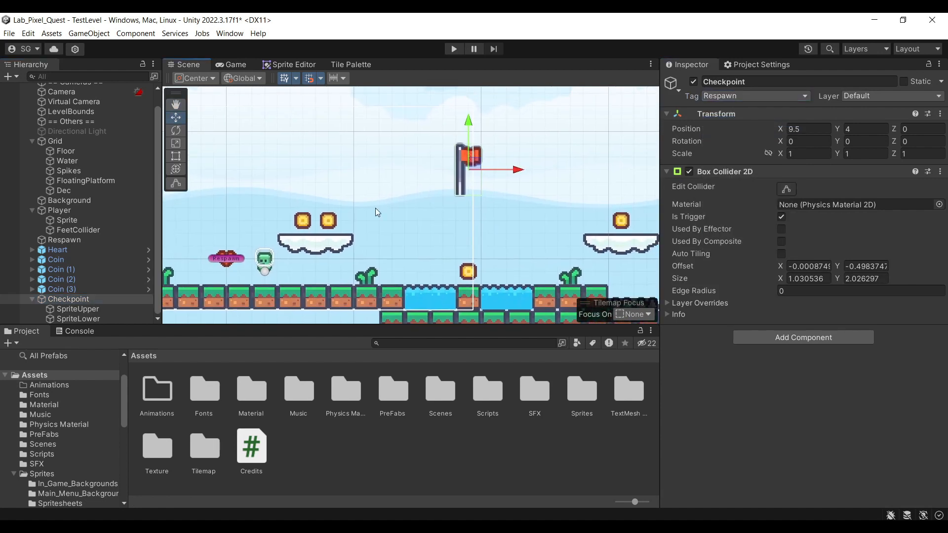
{"action": "left_click", "coordinate": [825, 129]}
{"action": "type", "text": "0"}
{"action": "key", "text": "Tab"}
{"action": "type", "text": "0"}
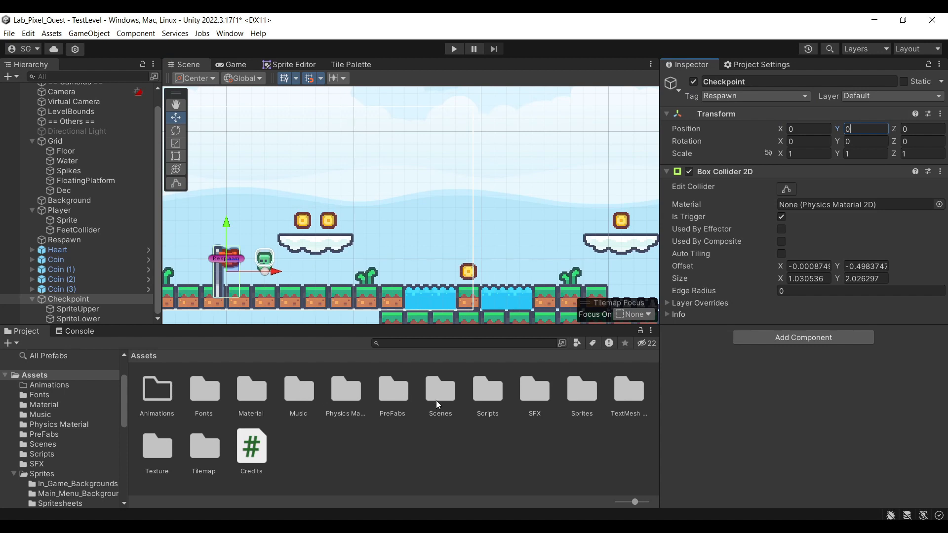
Create a prefab from the Checkpoint object in the PreFabs folder.
{"action": "left_click", "coordinate": [357, 399]}
{"action": "double_click", "coordinate": [386, 396]}
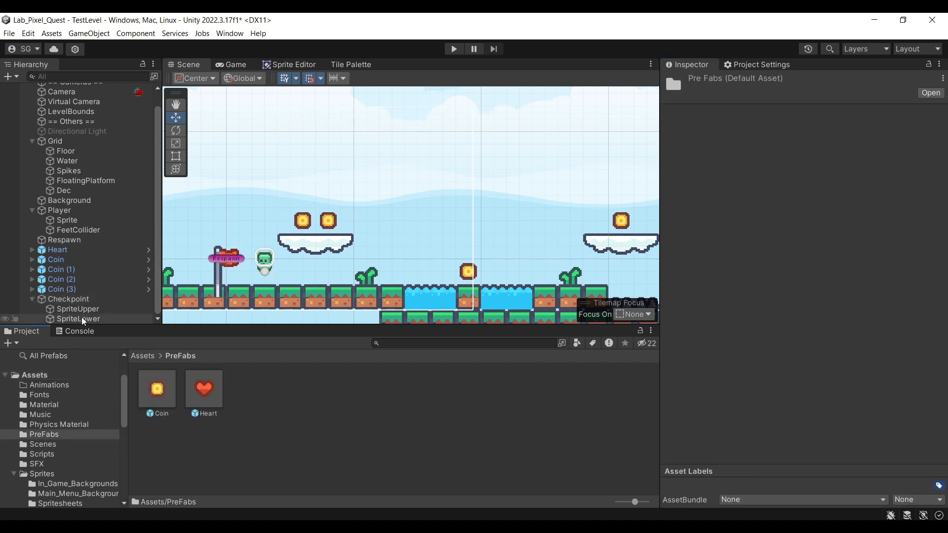
{"action": "left_click_drag", "start_coordinate": [57, 300], "coordinate": [269, 388]}
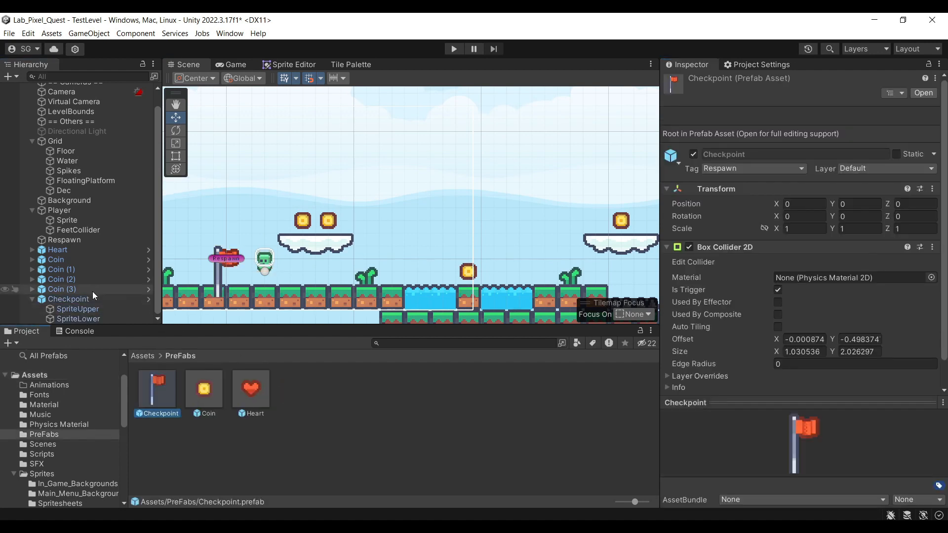
Move the Checkpoint onto the ground past the spikes, at about X 19 and Y 0.5.
{"action": "left_click", "coordinate": [108, 298]}
{"action": "left_click_drag", "start_coordinate": [228, 236], "coordinate": [228, 223]}
{"action": "left_click_drag", "start_coordinate": [273, 263], "coordinate": [593, 276]}
{"action": "middle_click_drag", "start_coordinate": [593, 277], "coordinate": [362, 259]}
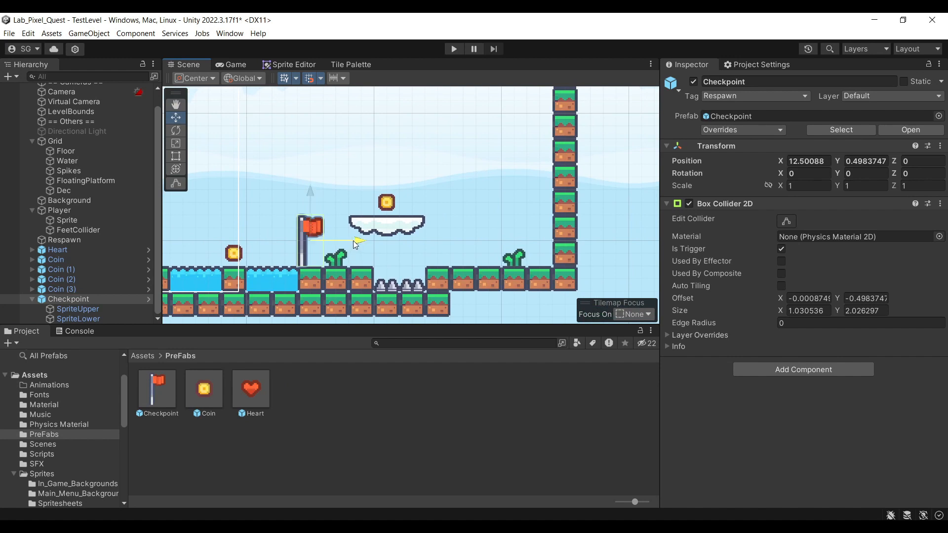
{"action": "left_click_drag", "start_coordinate": [354, 241], "coordinate": [514, 252]}
{"action": "middle_click_drag", "start_coordinate": [420, 242], "coordinate": [625, 258]}
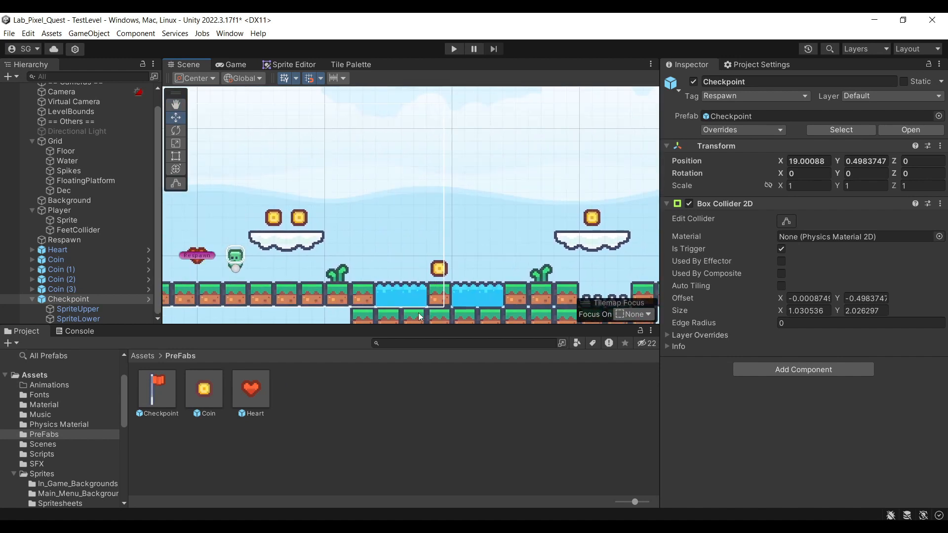
Switch to Visual Studio and duplicate the coinTag constant on a new line below it in PlayerStats.cs.
{"action": "key", "text": "alt+Tab"}
{"action": "scroll", "coordinate": [340, 336], "scroll_direction": "down", "scroll_amount": 1}
{"action": "scroll", "coordinate": [346, 330], "scroll_direction": "up", "scroll_amount": 7}
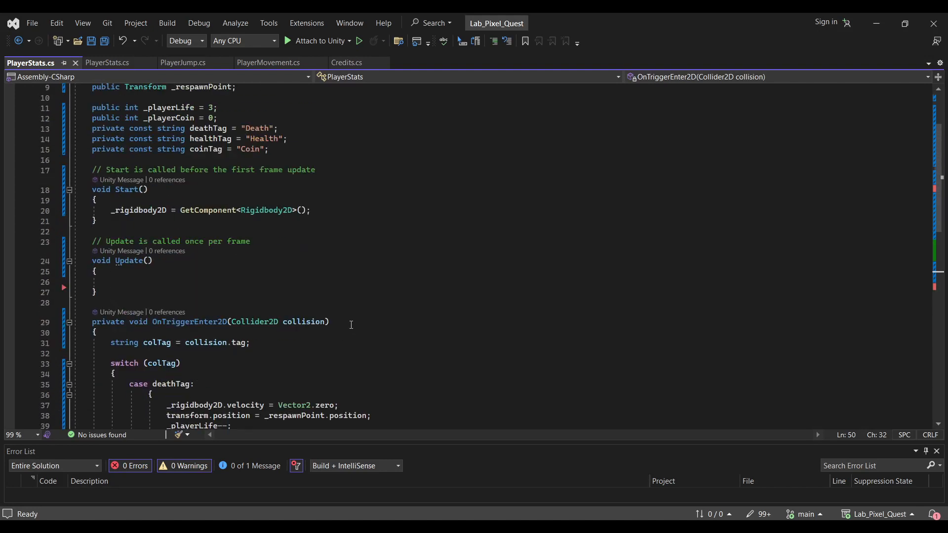
{"action": "scroll", "coordinate": [352, 325], "scroll_direction": "up", "scroll_amount": 3}
{"action": "left_click_drag", "start_coordinate": [270, 243], "coordinate": [59, 241]}
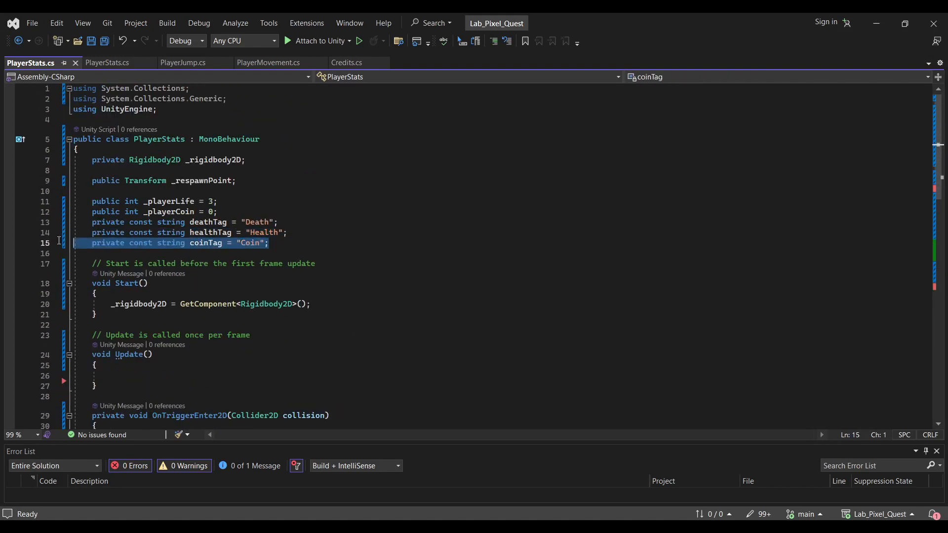
{"action": "key", "text": "ctrl+c"}
{"action": "left_click", "coordinate": [313, 244]}
{"action": "key", "text": "Return"}
{"action": "key", "text": "ctrl+v"}
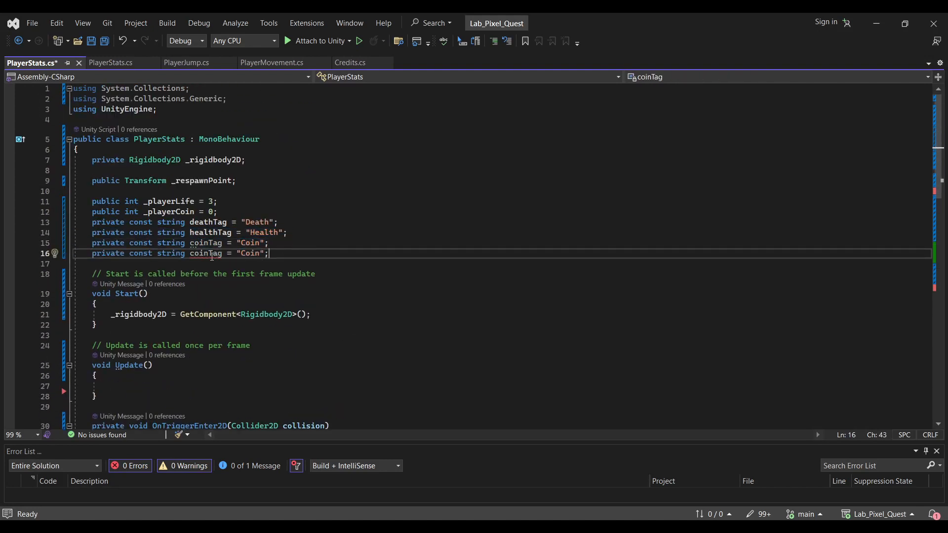
Rename the duplicated constant to respawnTag and set its value to "Respawn".
{"action": "double_click", "coordinate": [212, 254]}
{"action": "type", "text": "r"}
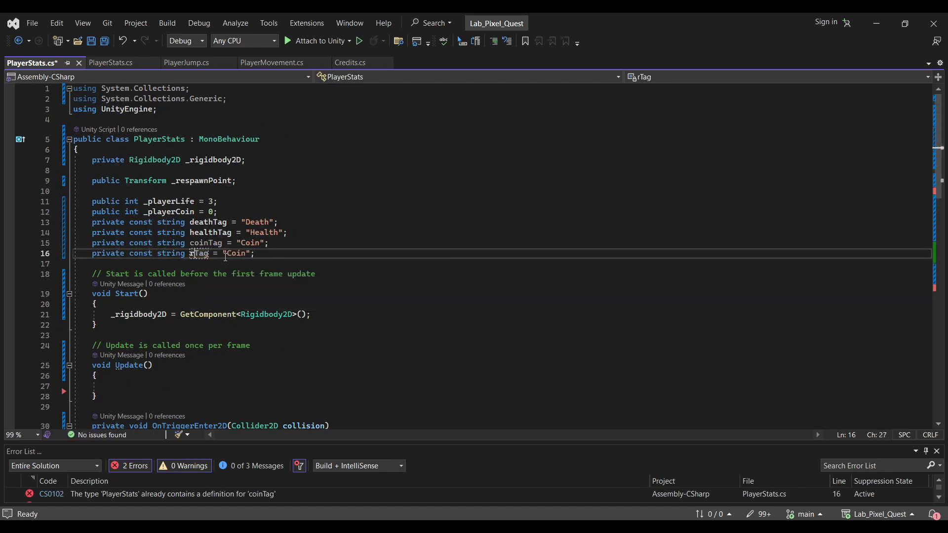
{"action": "type", "text": "espawn"}
{"action": "double_click", "coordinate": [267, 255]}
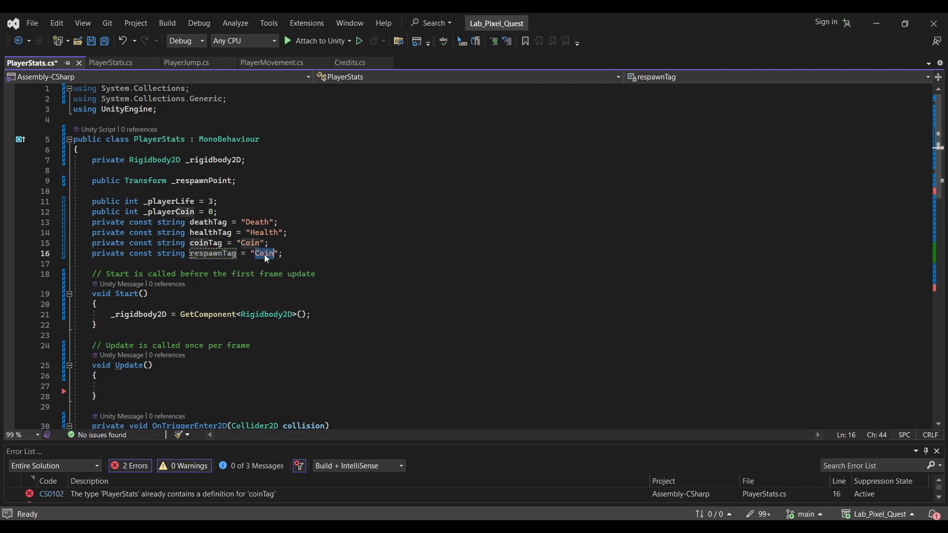
{"action": "type", "text": "Respawn"}
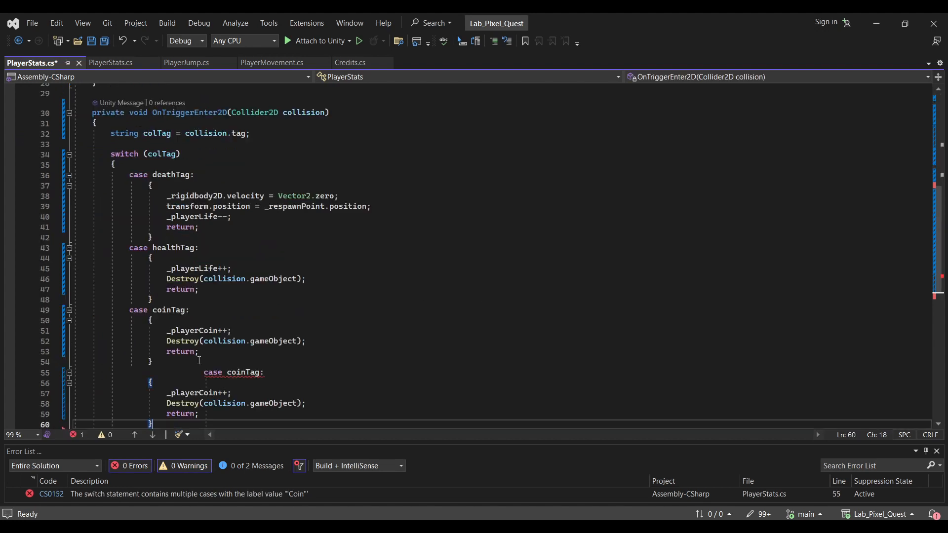
Paste a copy of the coinTag case below it in the OnTriggerEnter2D switch and relabel it respawnTag.
{"action": "key", "text": "ctrl+z"}
{"action": "key", "text": "ctrl+v"}
{"action": "double_click", "coordinate": [170, 372]}
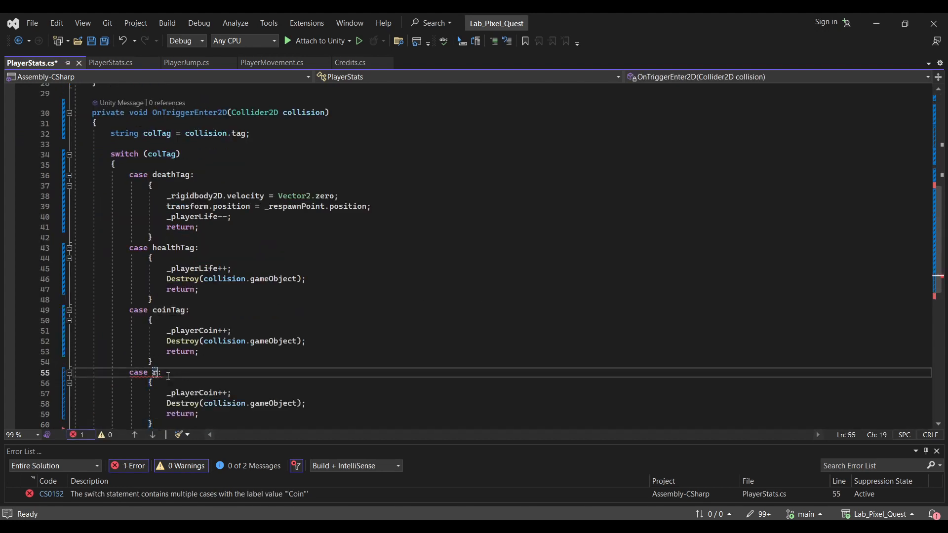
{"action": "type", "text": "r"}
{"action": "key", "text": "Tab"}
{"action": "scroll", "coordinate": [258, 382], "scroll_direction": "down", "scroll_amount": 2}
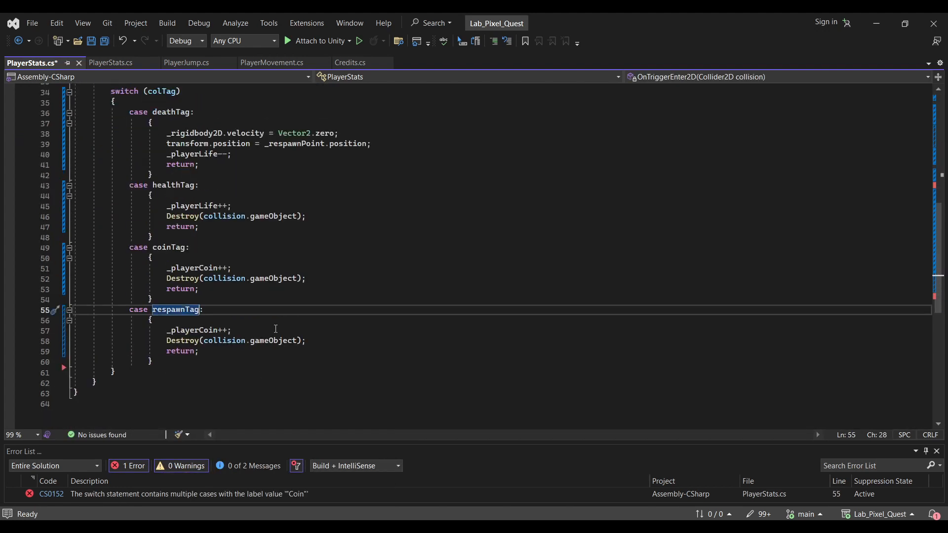
Remove the Destroy and _playerCoin++ statements from the respawnTag case, leaving an indented blank line above return.
{"action": "scroll", "coordinate": [274, 331], "scroll_direction": "up", "scroll_amount": 1}
{"action": "left_click_drag", "start_coordinate": [321, 377], "coordinate": [12, 370]}
{"action": "key", "text": "BackSpace"}
{"action": "key", "text": "BackSpace"}
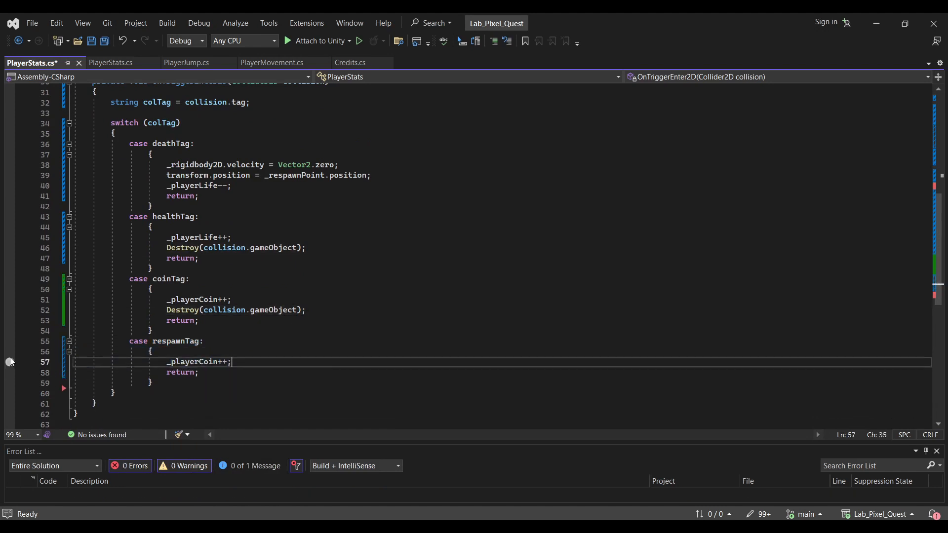
{"action": "left_click_drag", "start_coordinate": [250, 359], "coordinate": [52, 366]}
{"action": "key", "text": "BackSpace"}
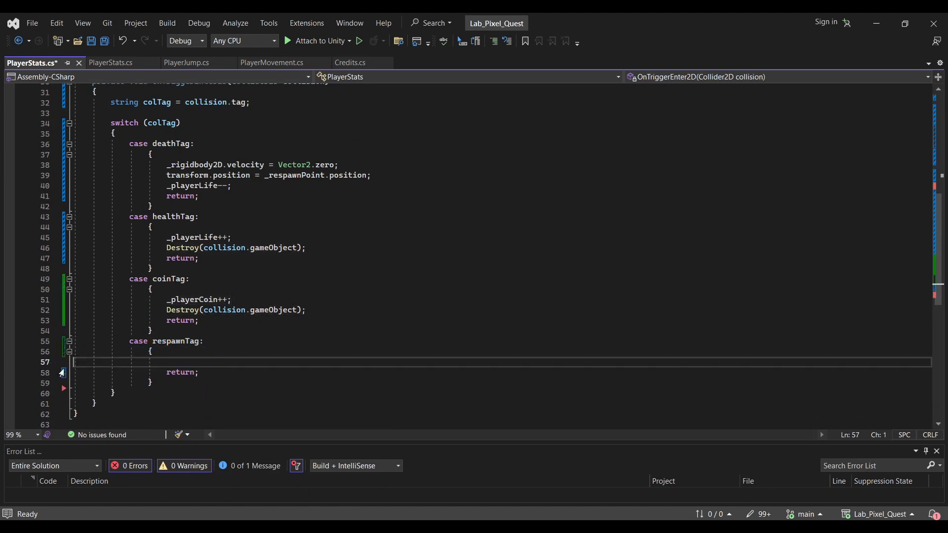
{"action": "key", "text": "Tab"}
{"action": "key", "text": "Tab"}
{"action": "key", "text": "Tab"}
{"action": "scroll", "coordinate": [446, 309], "scroll_direction": "up", "scroll_amount": 1}
{"action": "scroll", "coordinate": [447, 309], "scroll_direction": "down", "scroll_amount": 2}
{"action": "scroll", "coordinate": [447, 309], "scroll_direction": "up", "scroll_amount": 1}
Switch to Unity and add an empty child object named Point under the Checkpoint.
{"action": "left_click", "coordinate": [346, 526]}
{"action": "middle_click_drag", "start_coordinate": [556, 283], "coordinate": [286, 270]}
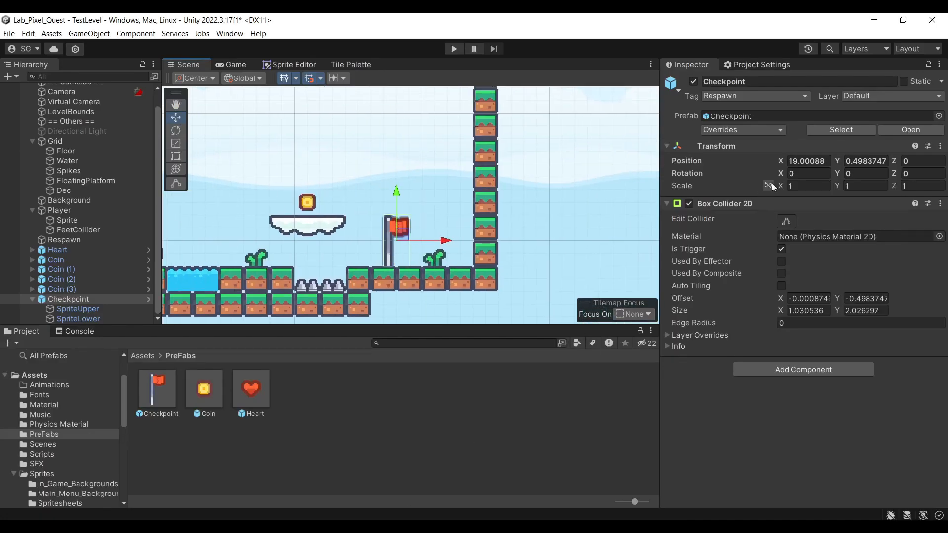
{"action": "scroll", "coordinate": [422, 241], "scroll_direction": "up", "scroll_amount": 4}
{"action": "scroll", "coordinate": [422, 240], "scroll_direction": "up", "scroll_amount": 1}
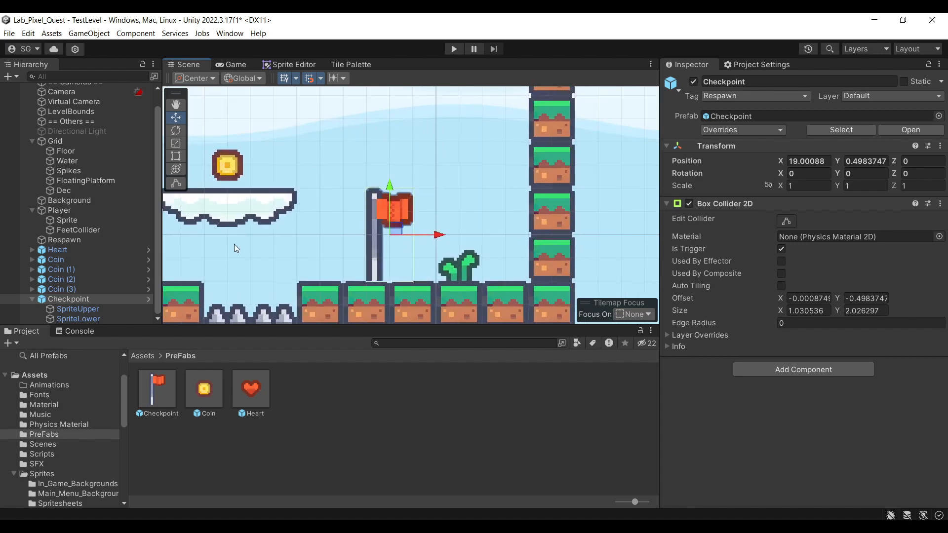
{"action": "right_click", "coordinate": [87, 299]}
{"action": "left_click", "coordinate": [168, 311]}
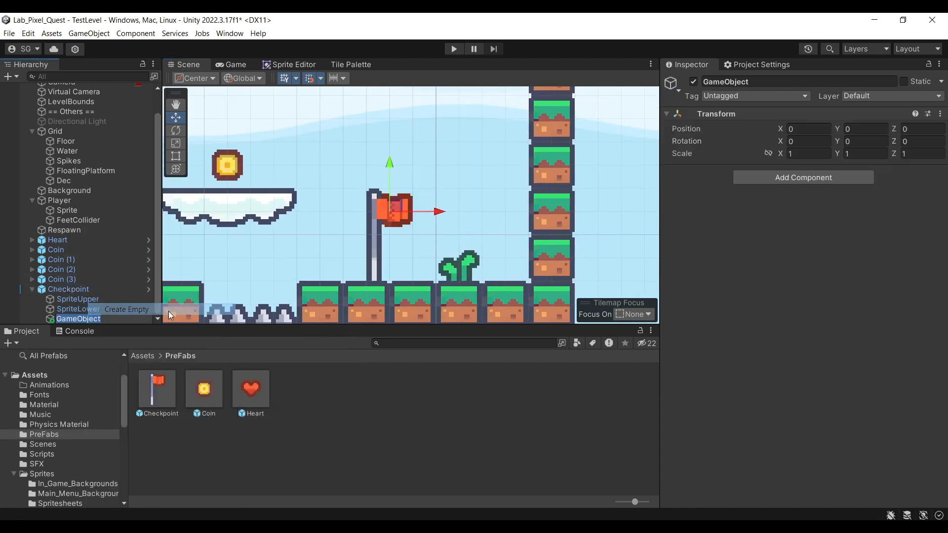
{"action": "left_click", "coordinate": [734, 82]}
{"action": "type", "text": "Point"}
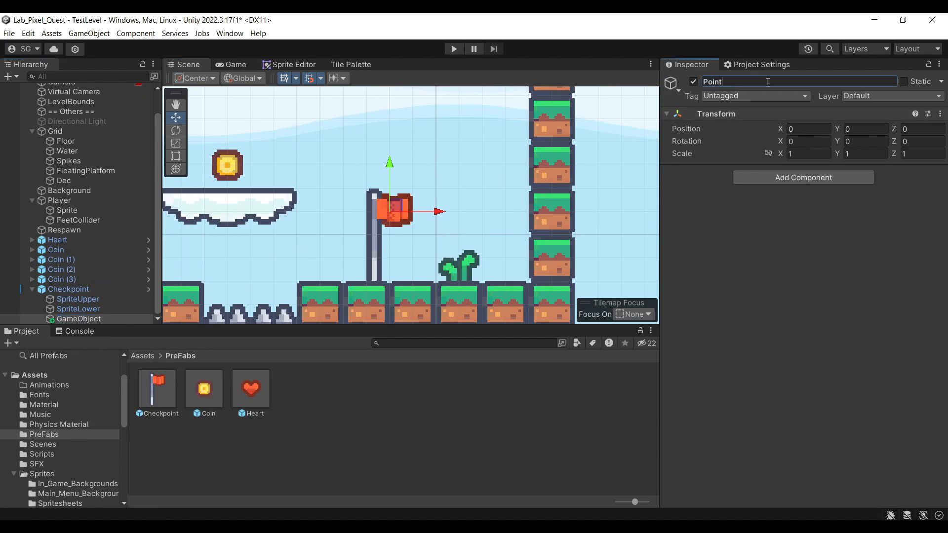
{"action": "left_click", "coordinate": [102, 316]}
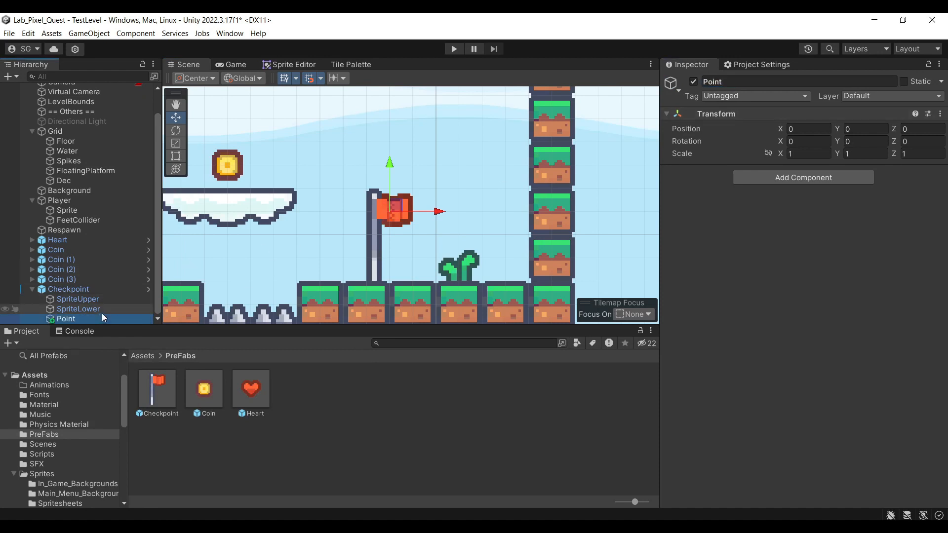
Give Point a green circle icon and set its Y position to -1.
{"action": "left_click", "coordinate": [673, 85]}
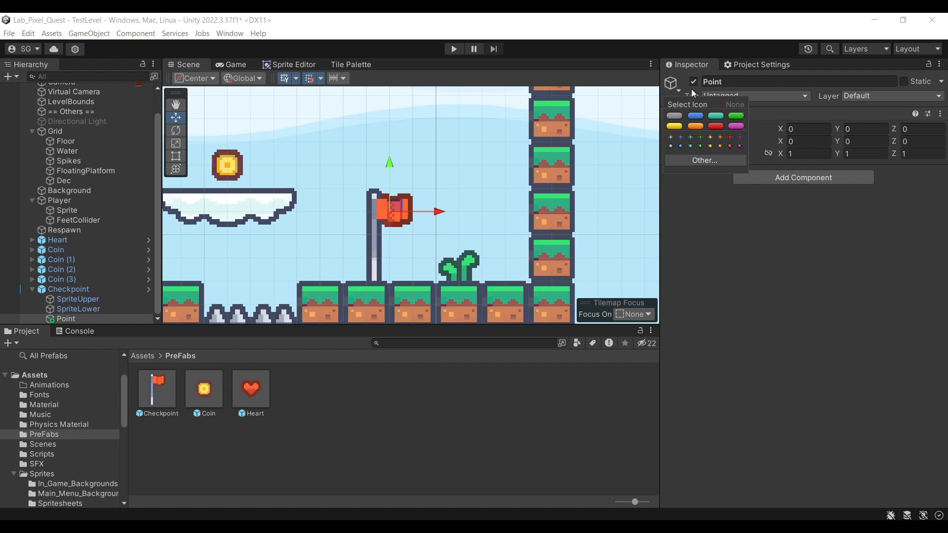
{"action": "left_click", "coordinate": [701, 137]}
{"action": "left_click", "coordinate": [388, 177]}
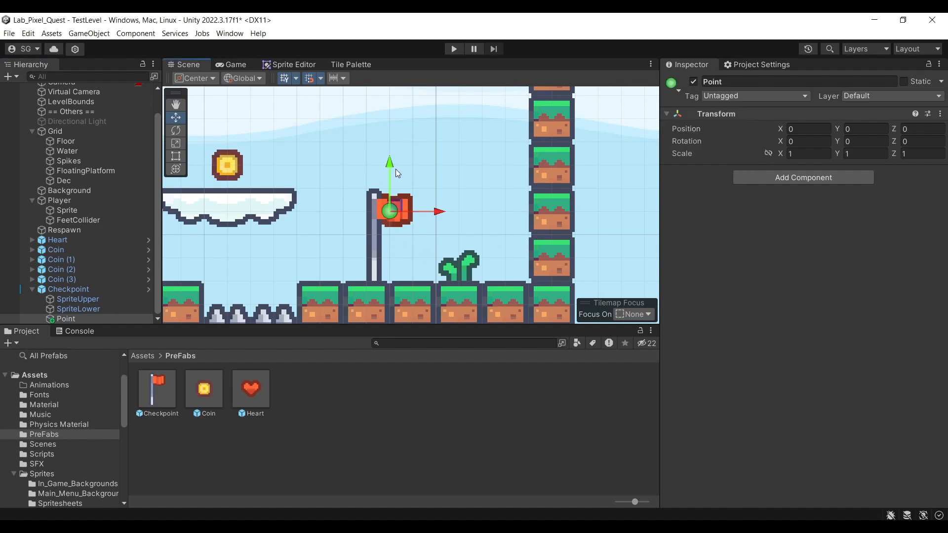
{"action": "left_click_drag", "start_coordinate": [391, 176], "coordinate": [388, 206]}
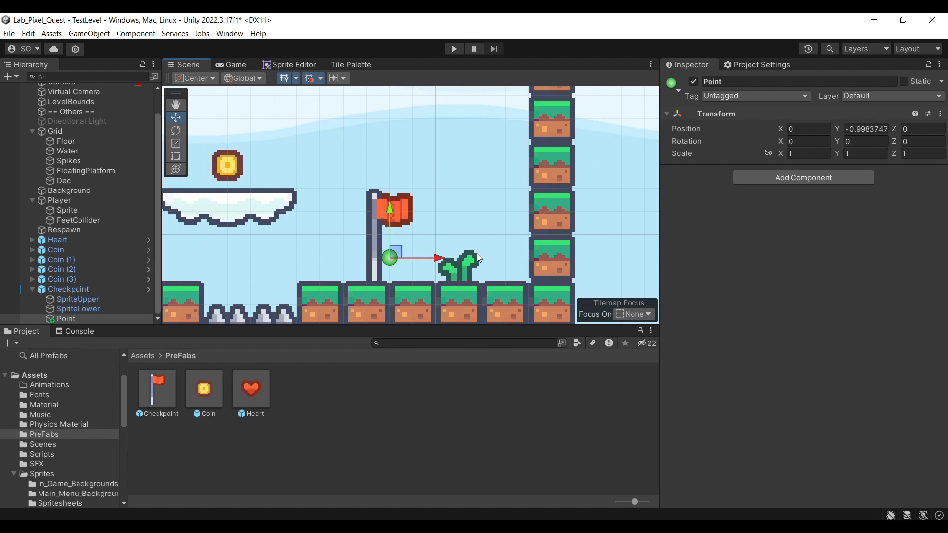
{"action": "type", "text": "-1"}
Place a second Checkpoint prefab instance in the scene, expand its children, and delete the instance.
{"action": "left_click", "coordinate": [111, 289]}
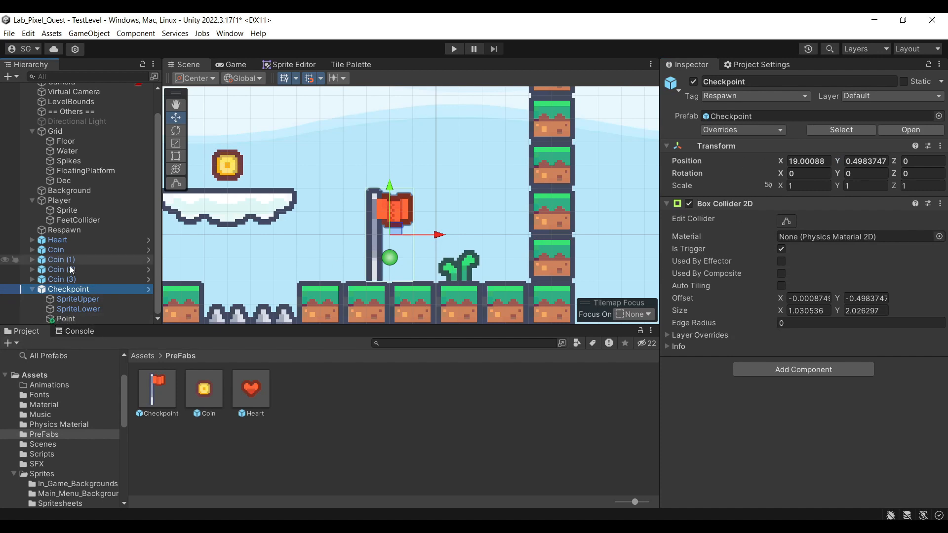
{"action": "left_click_drag", "start_coordinate": [148, 401], "coordinate": [475, 114]}
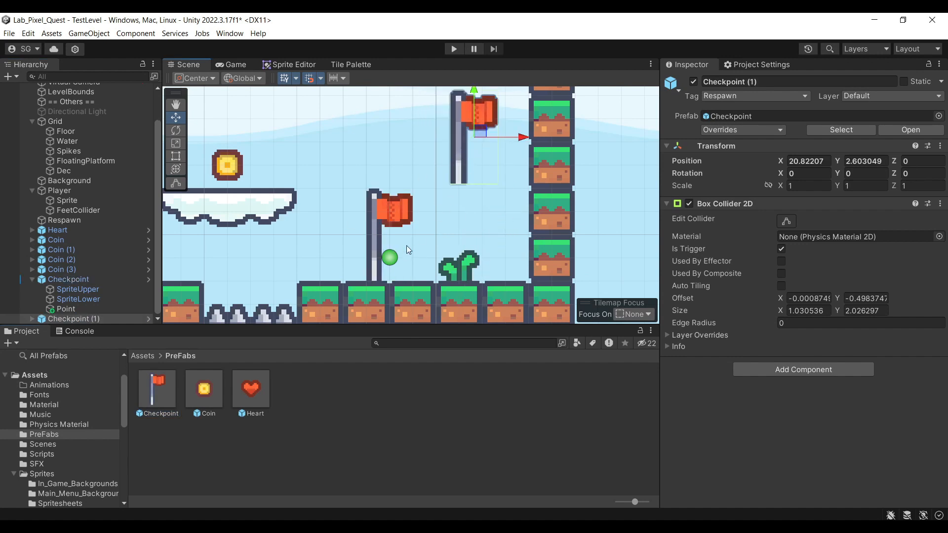
{"action": "left_click", "coordinate": [32, 319]}
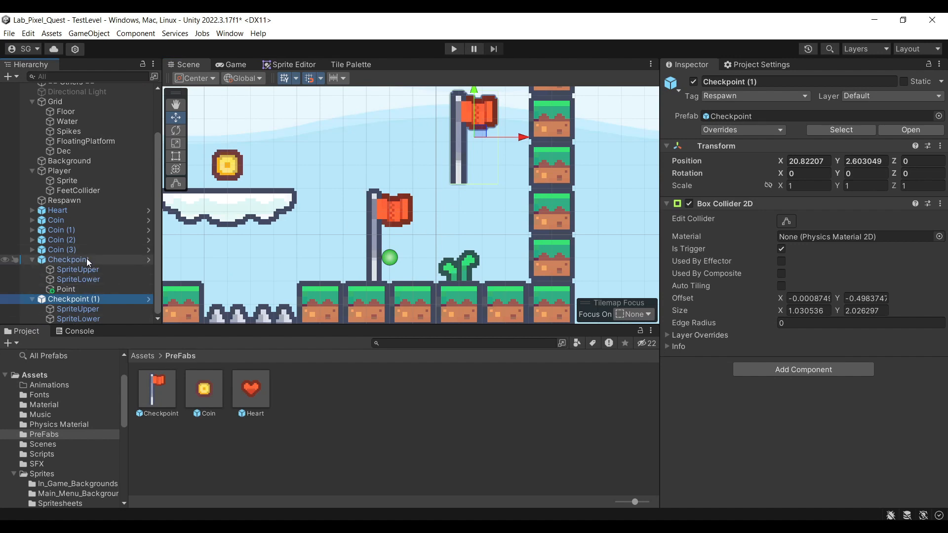
{"action": "key", "text": "Delete"}
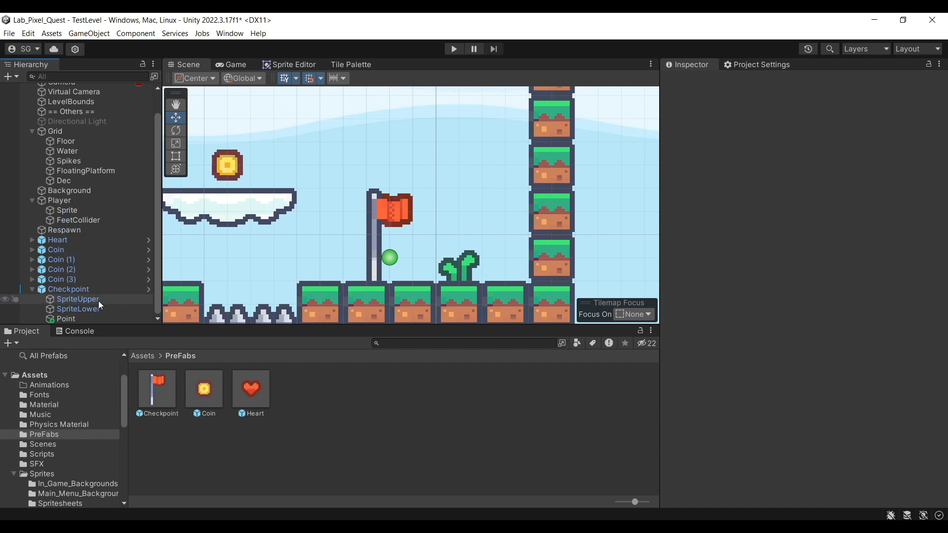
Apply all overrides of the scene's Checkpoint, including its Point child, to the Checkpoint prefab.
{"action": "left_click", "coordinate": [93, 292]}
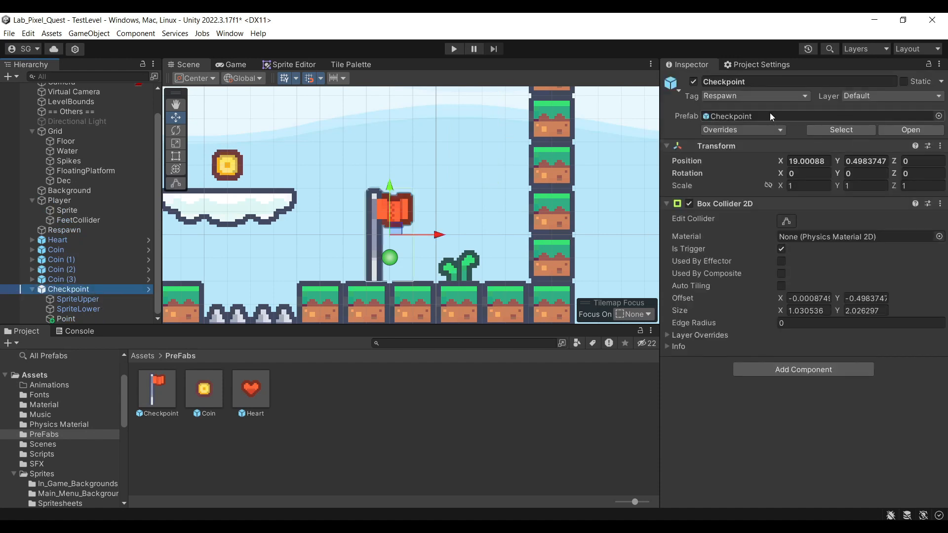
{"action": "left_click", "coordinate": [754, 129]}
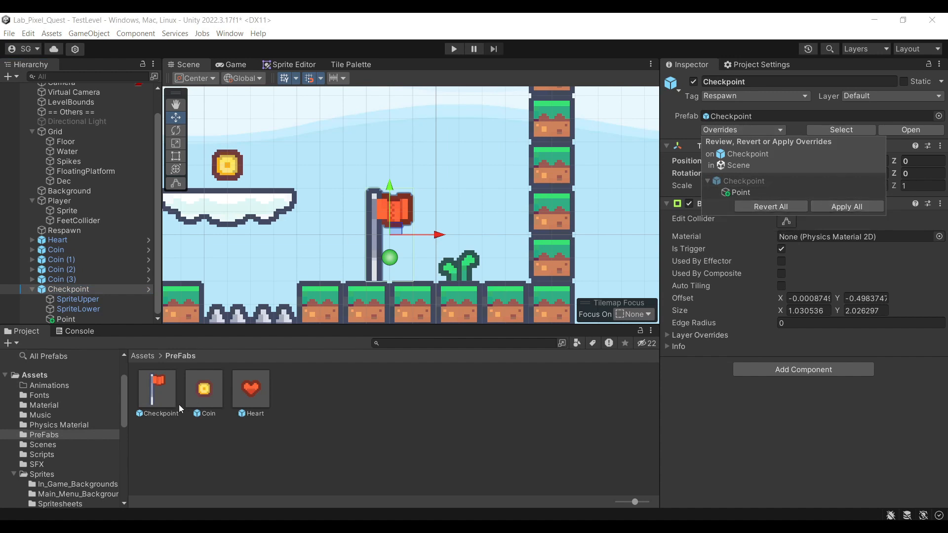
{"action": "left_click", "coordinate": [858, 206]}
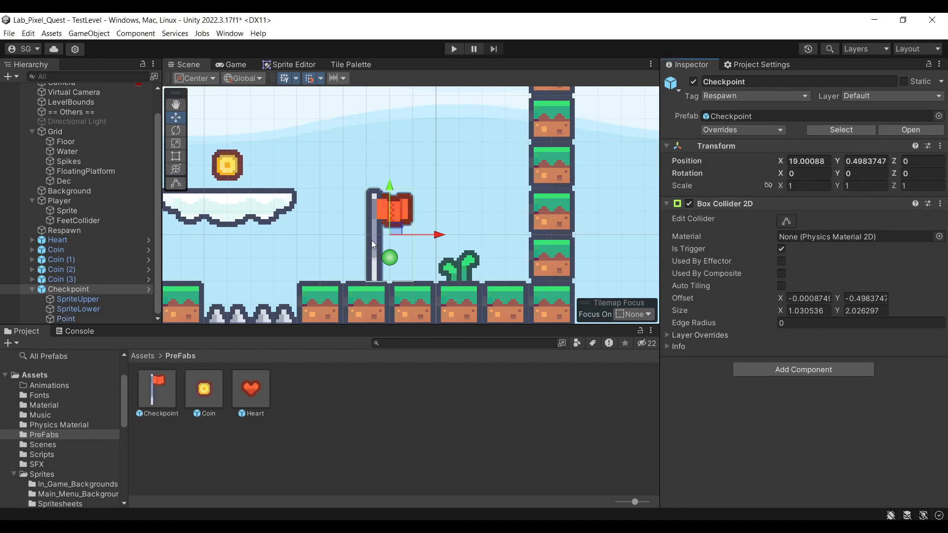
Place a trial Checkpoint prefab instance in the air near the wall, delete it, and reselect the original Checkpoint.
{"action": "left_click_drag", "start_coordinate": [135, 383], "coordinate": [467, 157]}
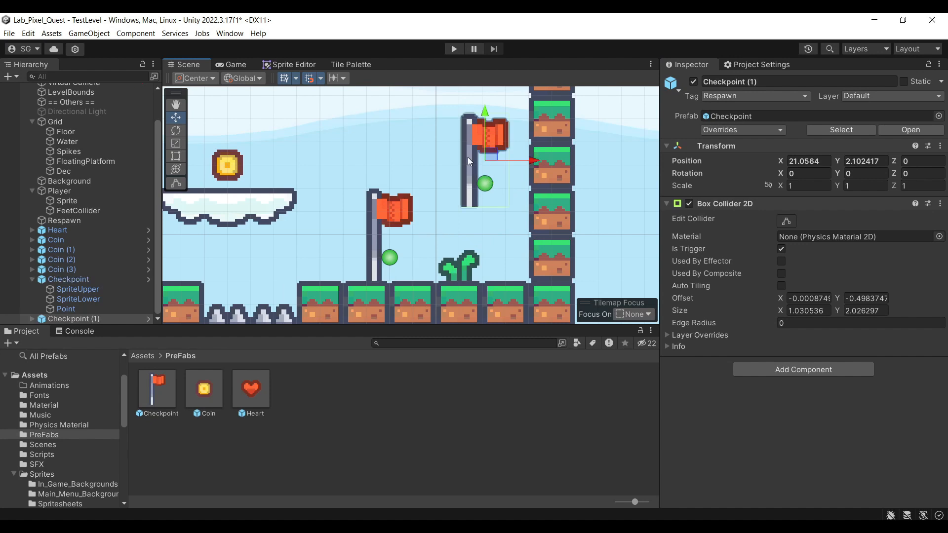
{"action": "key", "text": "Delete"}
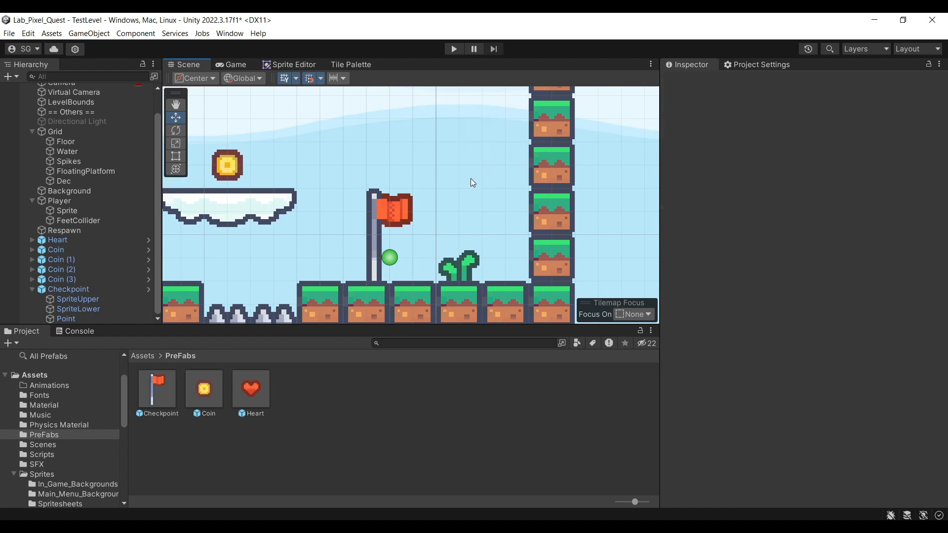
{"action": "left_click", "coordinate": [69, 289]}
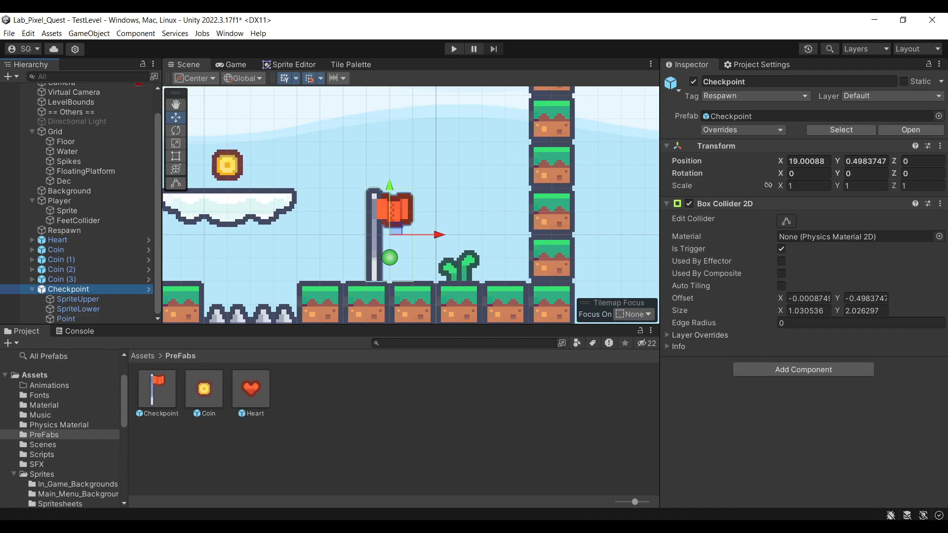
Switch to Visual Studio and write collision.gameObject.transform.FindChild("Point"); above return in the respawnTag case.
{"action": "left_click", "coordinate": [376, 474]}
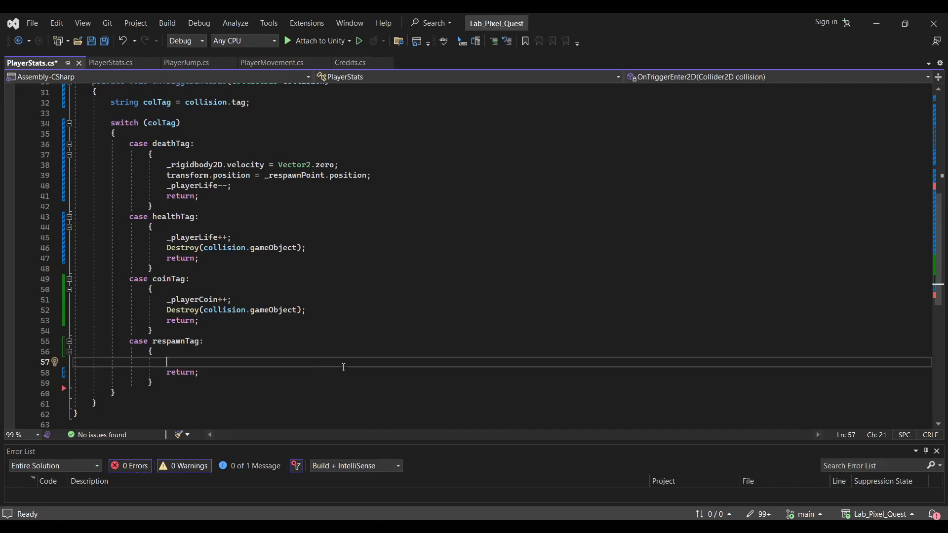
{"action": "type", "text": "collision."}
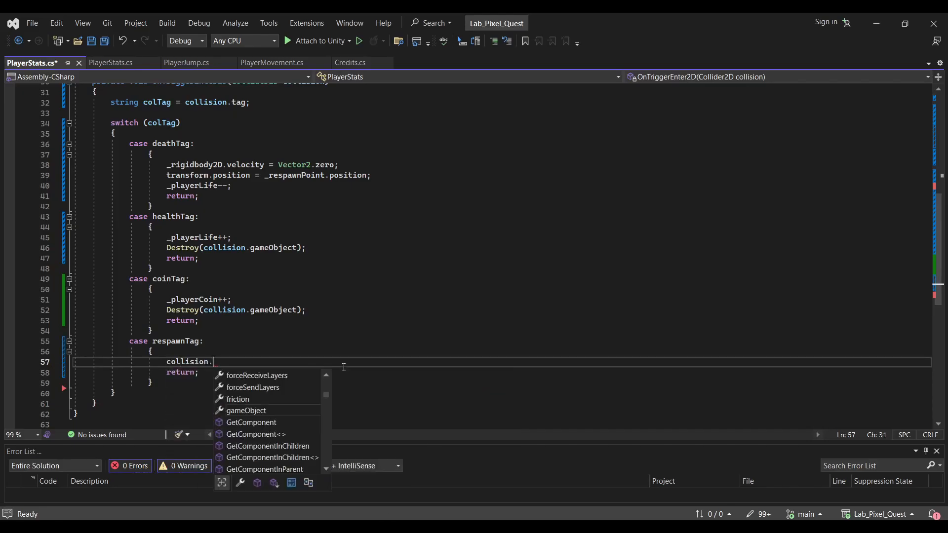
{"action": "type", "text": "g"}
{"action": "key", "text": "Tab"}
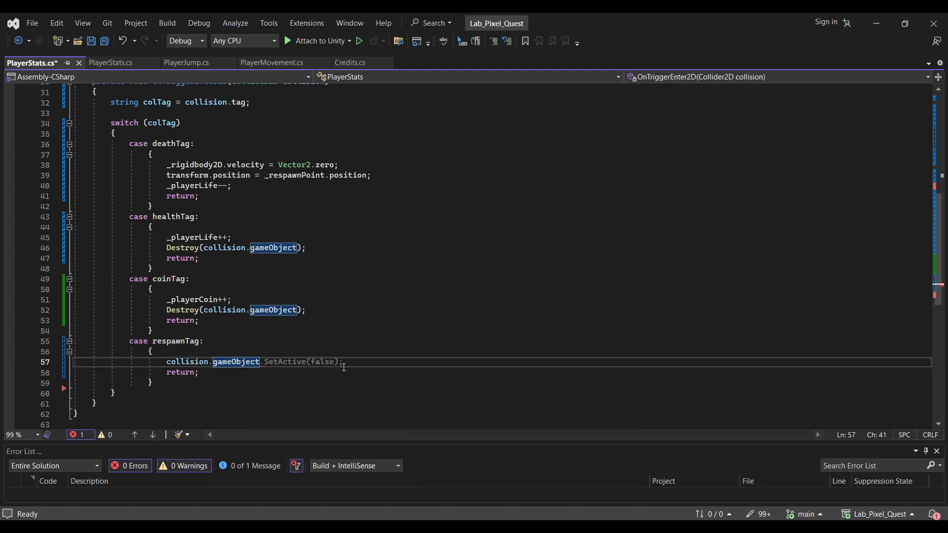
{"action": "type", "text": ".F"}
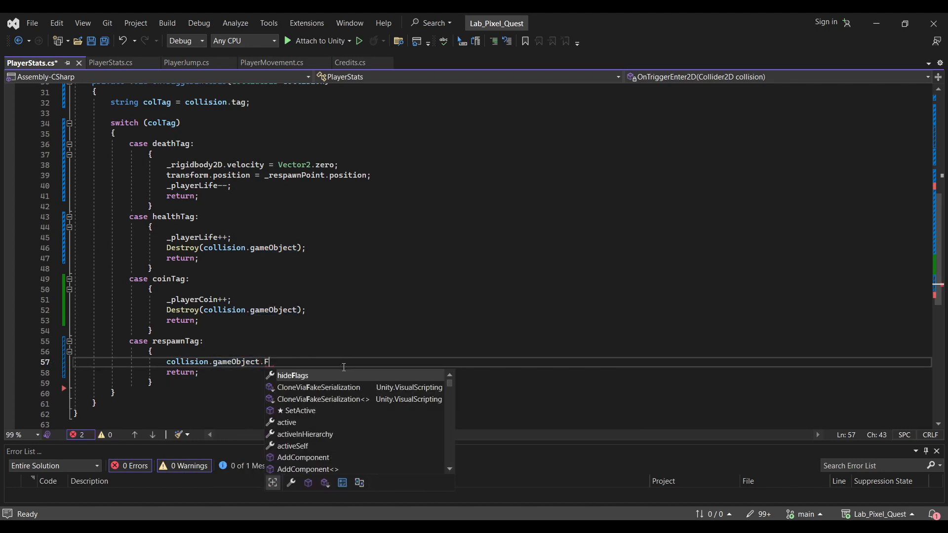
{"action": "key", "text": "BackSpace"}
{"action": "type", "text": "t"}
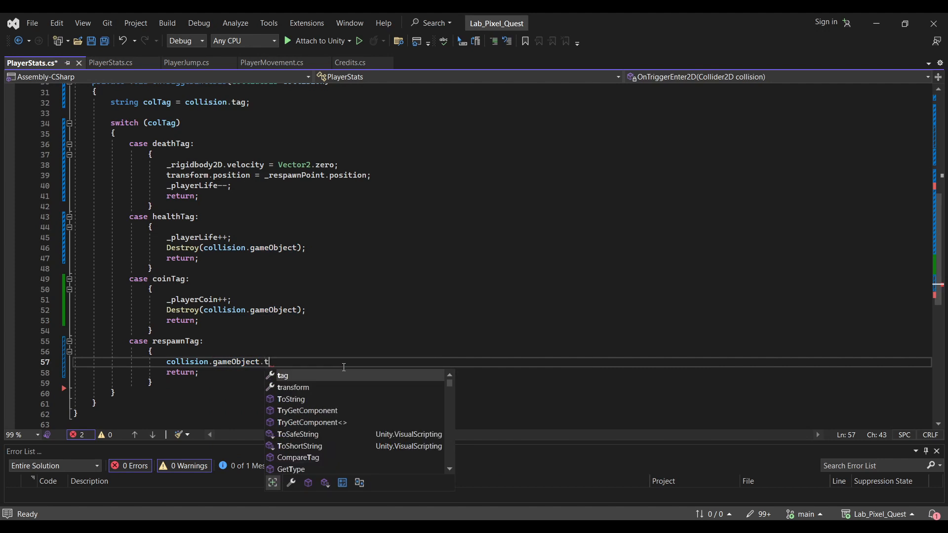
{"action": "type", "text": "ransform.FindChild"}
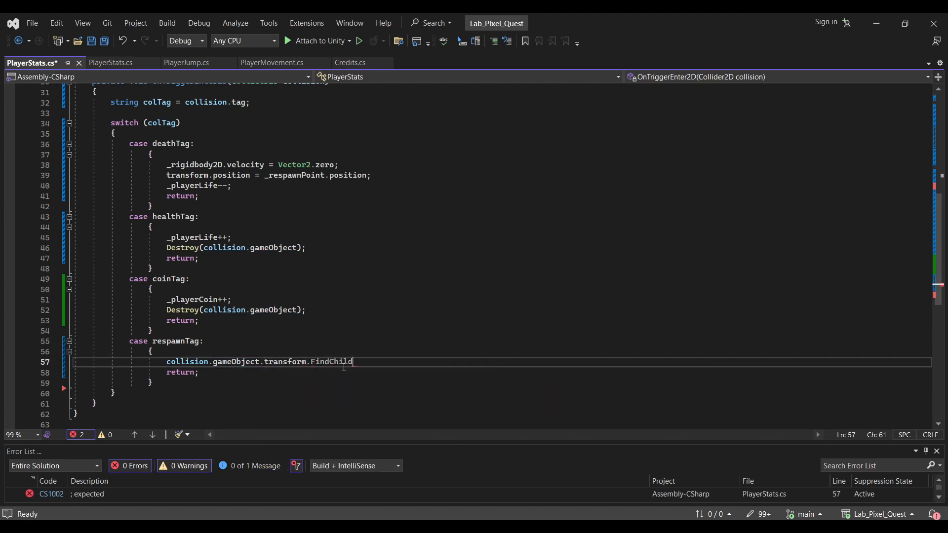
{"action": "type", "text": "(\""}
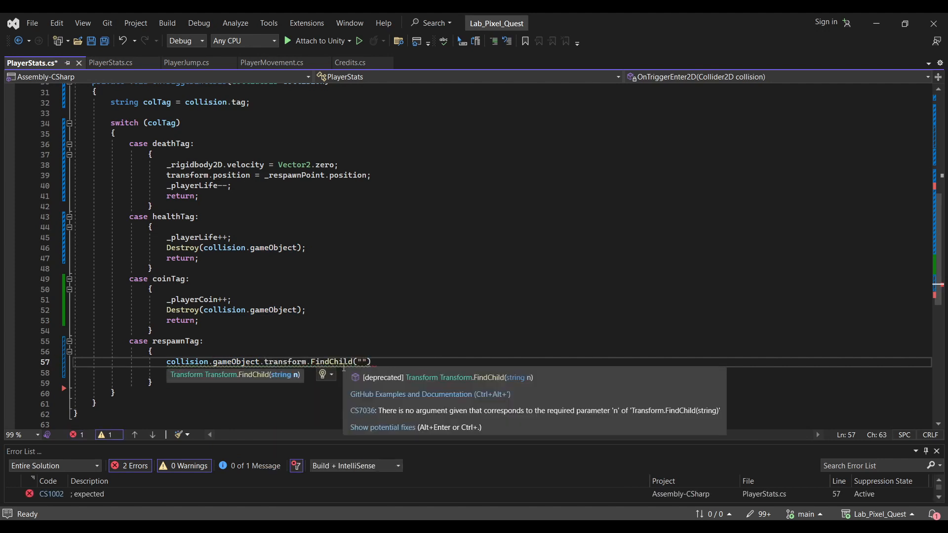
{"action": "type", "text": "Point\");"}
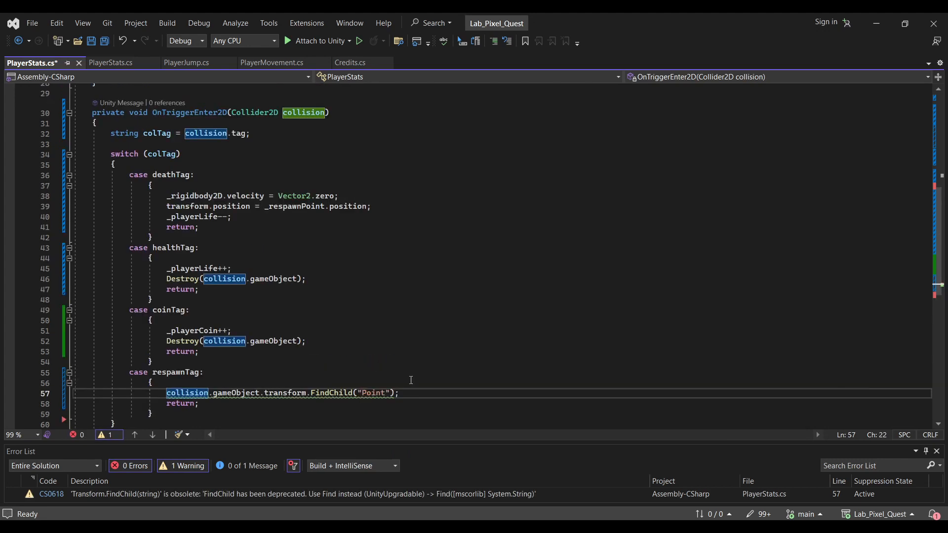
Add a private string constant respawnColPoint with the value "Point" below the respawnTag declaration.
{"action": "left_click", "coordinate": [395, 331]}
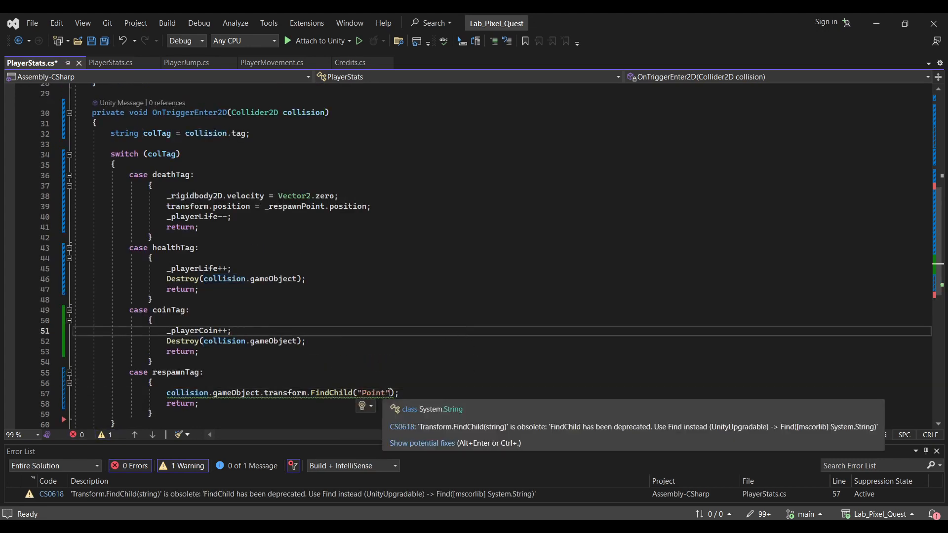
{"action": "left_click_drag", "start_coordinate": [389, 392], "coordinate": [360, 392]}
{"action": "scroll", "coordinate": [428, 379], "scroll_direction": "up", "scroll_amount": 10}
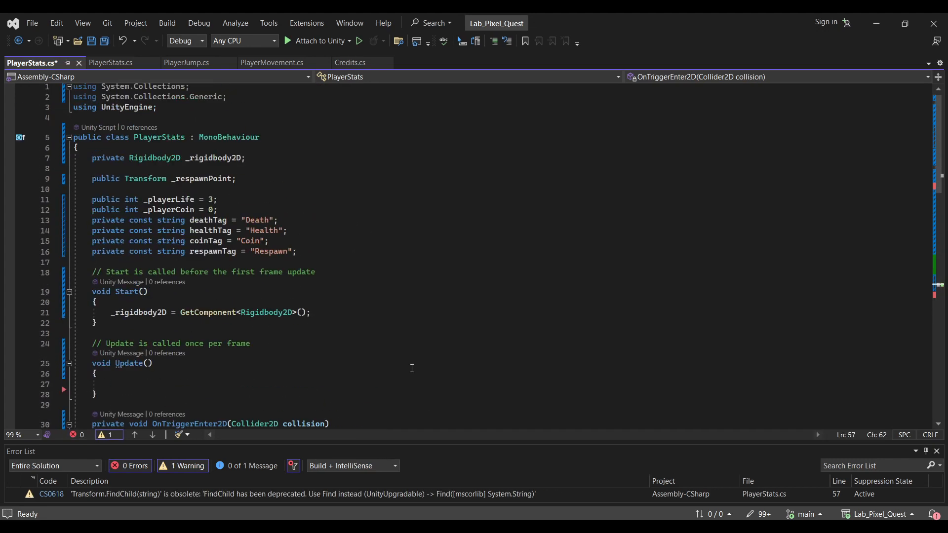
{"action": "left_click", "coordinate": [323, 253]}
{"action": "key", "text": "Return"}
{"action": "type", "text": "privatecons"}
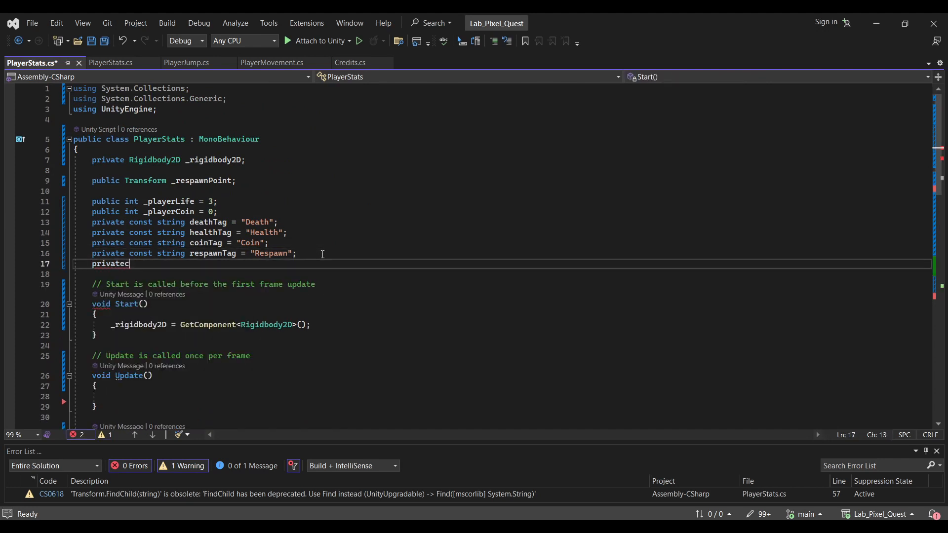
{"action": "key", "text": "BackSpace"}
{"action": "type", "text": "cosnt string respawn"}
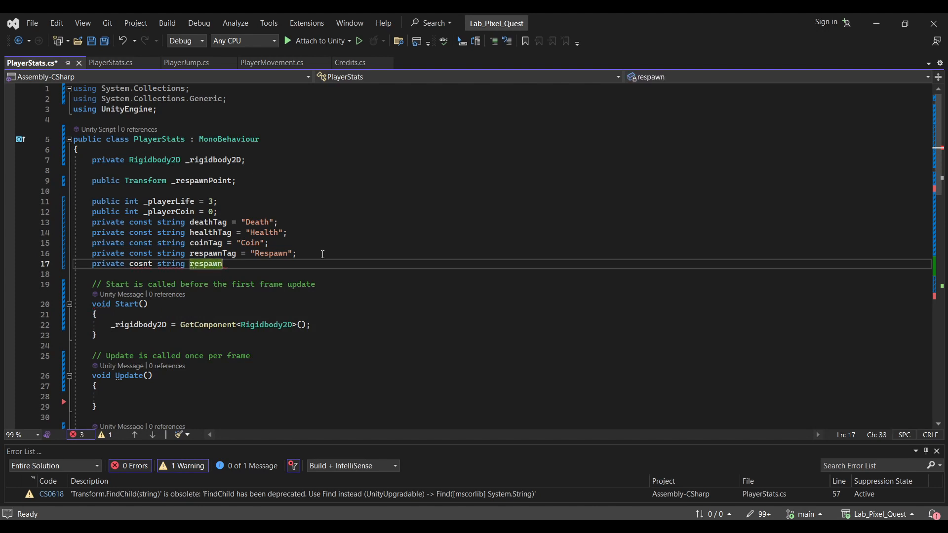
{"action": "type", "text": "ColPoint = \"Point\";"}
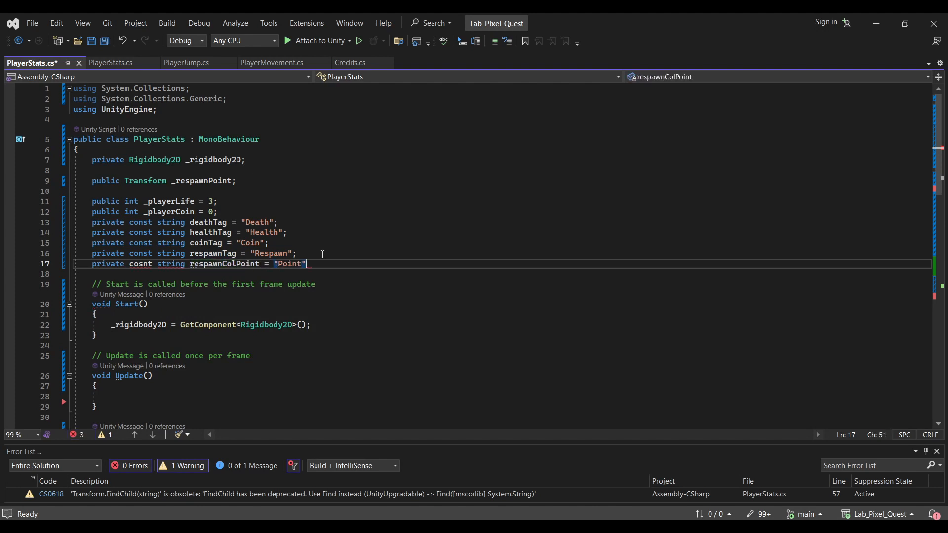
Correct the misspelled const keyword in the respawnColPoint declaration.
{"action": "left_click", "coordinate": [148, 264]}
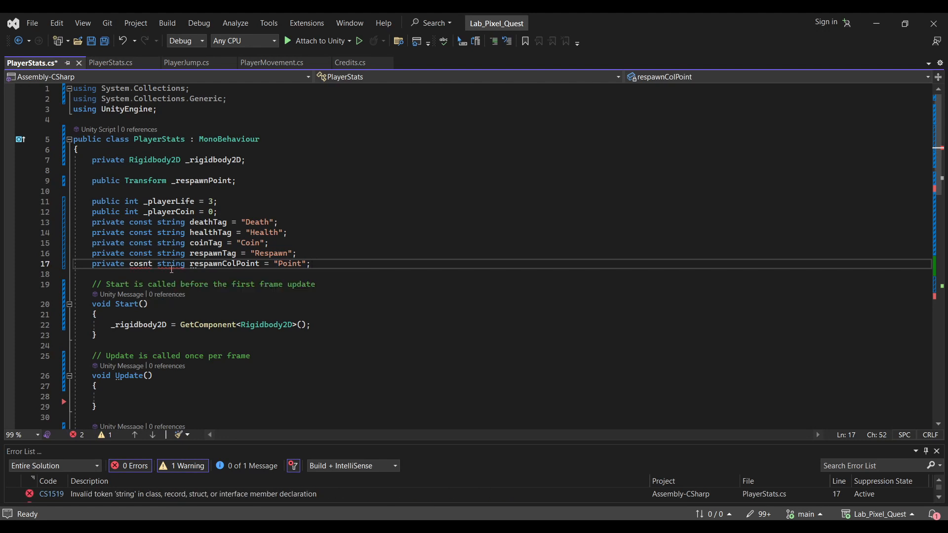
{"action": "double_click", "coordinate": [148, 263]}
{"action": "type", "text": "const"}
{"action": "left_click", "coordinate": [442, 274]}
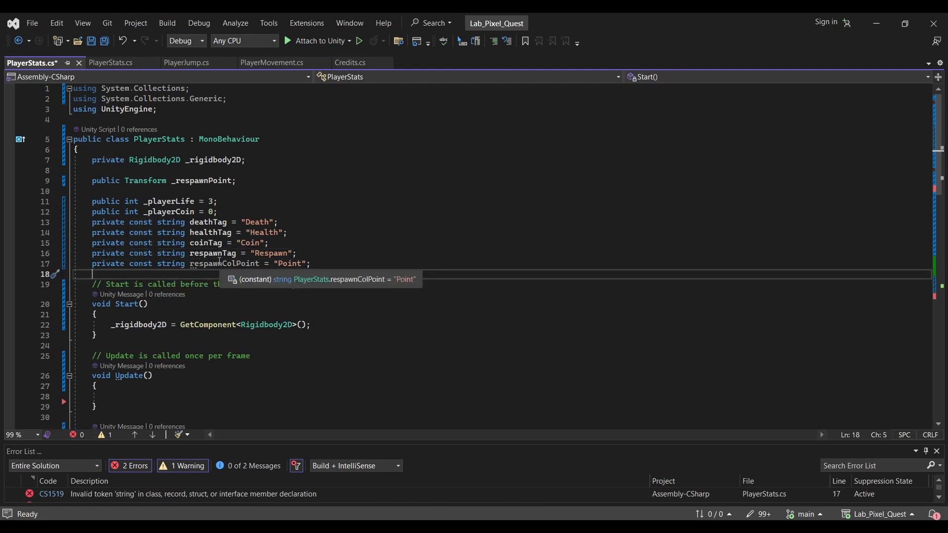
Replace the "Point" literal in the FindChild call with respawnColPoint and append .transform to the call.
{"action": "scroll", "coordinate": [220, 261], "scroll_direction": "down", "scroll_amount": 1}
{"action": "left_click", "coordinate": [241, 232]}
{"action": "scroll", "coordinate": [375, 276], "scroll_direction": "down", "scroll_amount": 18}
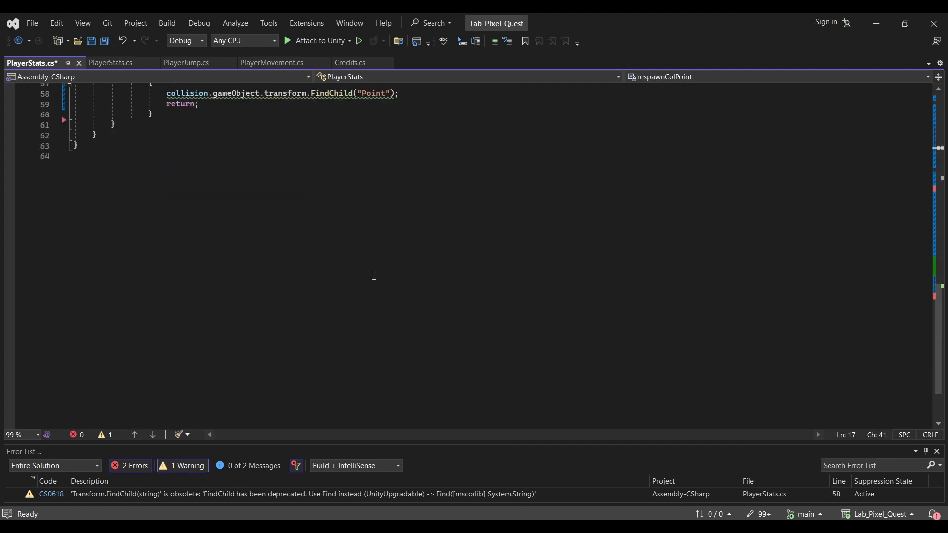
{"action": "scroll", "coordinate": [374, 276], "scroll_direction": "up", "scroll_amount": 5}
{"action": "left_click_drag", "start_coordinate": [390, 250], "coordinate": [358, 249]}
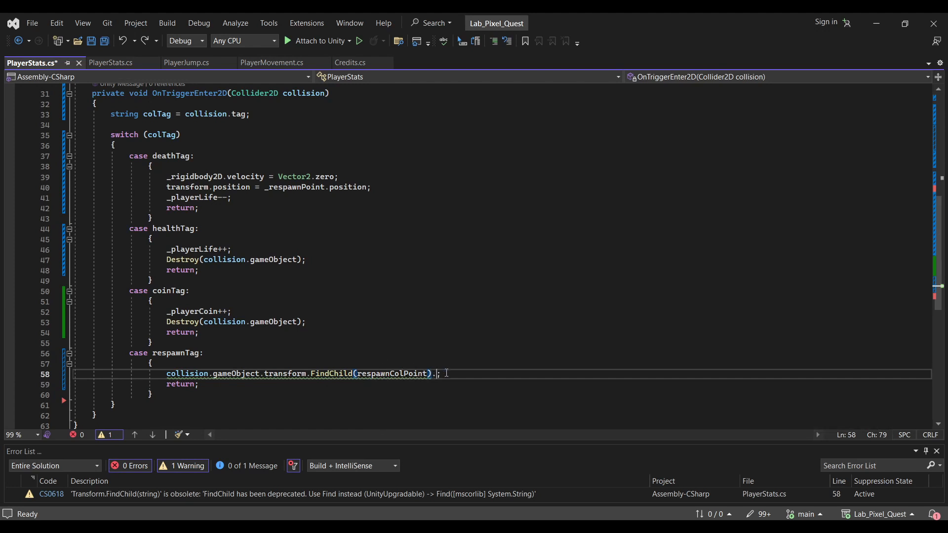
{"action": "type", "text": "tr"}
{"action": "key", "text": "Tab"}
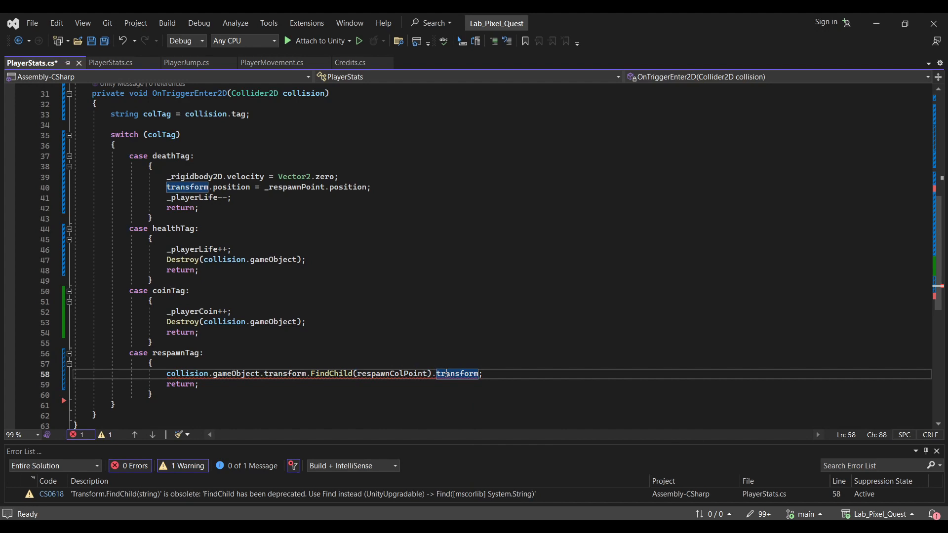
Assign the FindChild expression in the respawnTag case to the _respawnPoint field by prefixing it with _respawnPoint =.
{"action": "key", "text": "Home"}
{"action": "scroll", "coordinate": [252, 314], "scroll_direction": "up", "scroll_amount": 8}
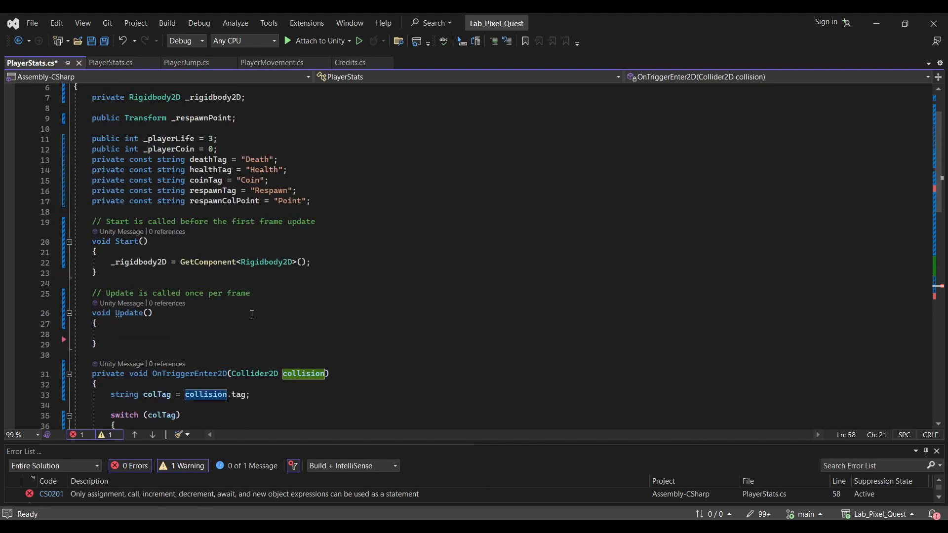
{"action": "scroll", "coordinate": [252, 315], "scroll_direction": "down", "scroll_amount": 9}
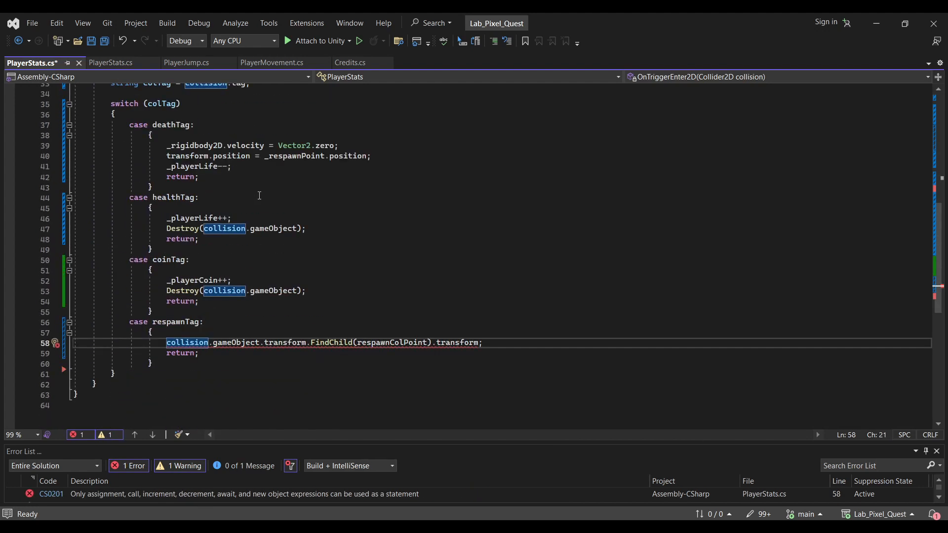
{"action": "type", "text": "_re"}
{"action": "key", "text": "Left"}
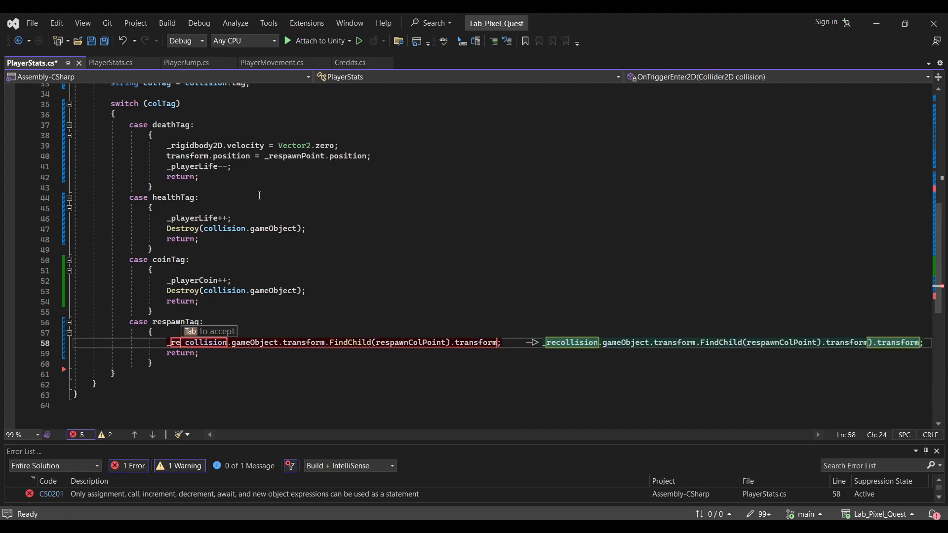
{"action": "type", "text": "spawn"}
{"action": "scroll", "coordinate": [256, 192], "scroll_direction": "up", "scroll_amount": 11}
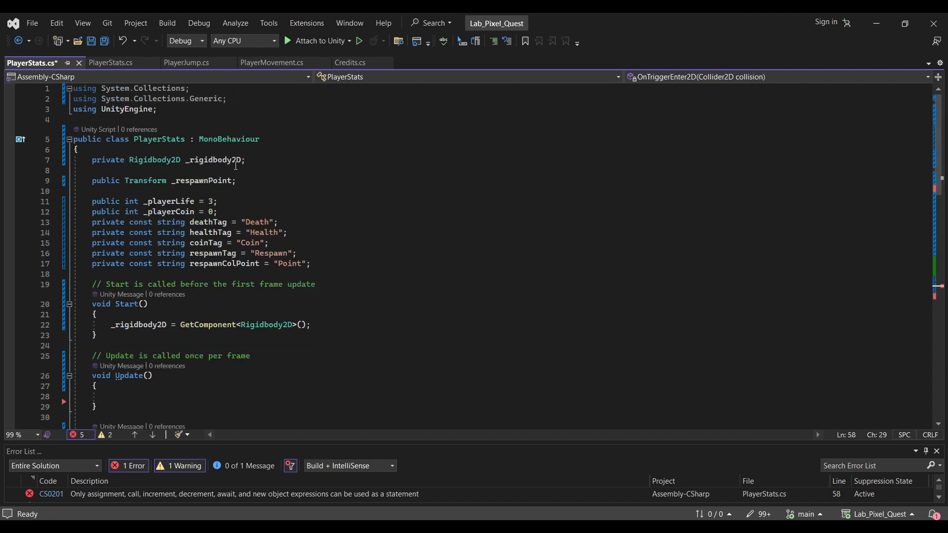
{"action": "left_click", "coordinate": [202, 160]}
{"action": "left_click", "coordinate": [212, 180]}
{"action": "scroll", "coordinate": [256, 267], "scroll_direction": "down", "scroll_amount": 13}
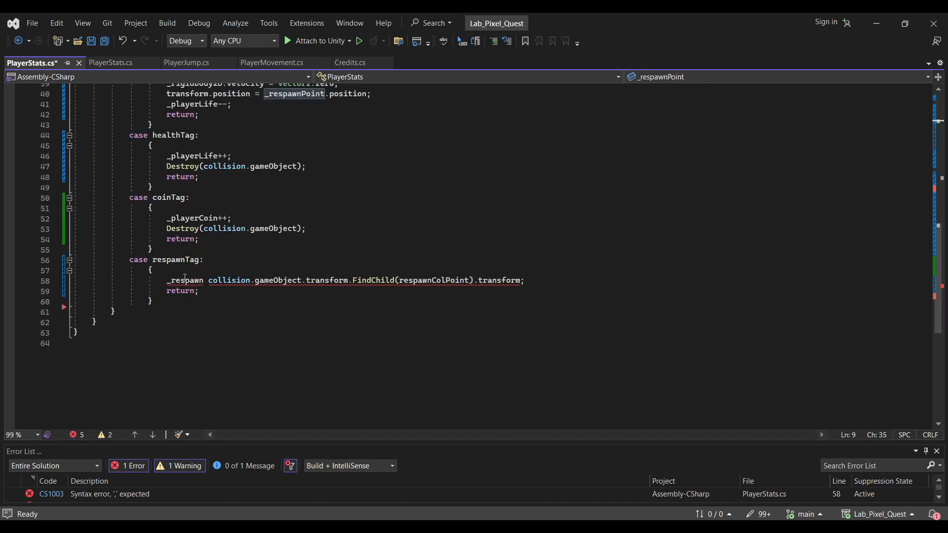
{"action": "left_click", "coordinate": [204, 280]}
{"action": "type", "text": "Point ="}
{"action": "left_click", "coordinate": [412, 264]}
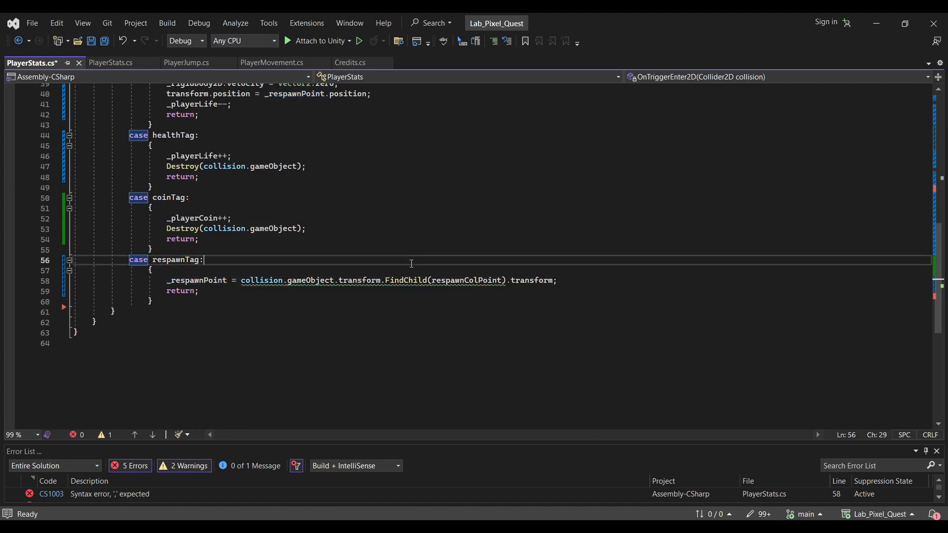
Save the PlayerStats.cs script.
{"action": "scroll", "coordinate": [411, 264], "scroll_direction": "up", "scroll_amount": 2}
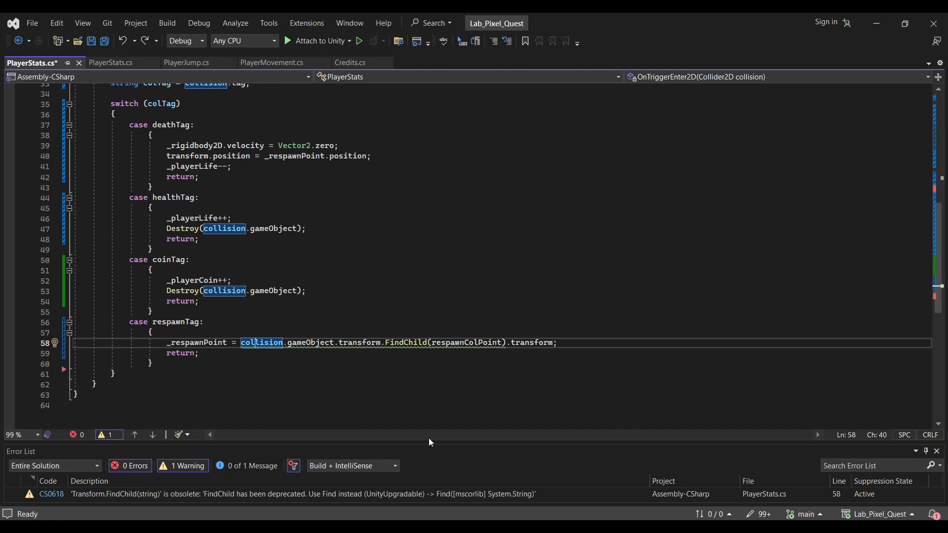
{"action": "scroll", "coordinate": [495, 418], "scroll_direction": "up", "scroll_amount": 1}
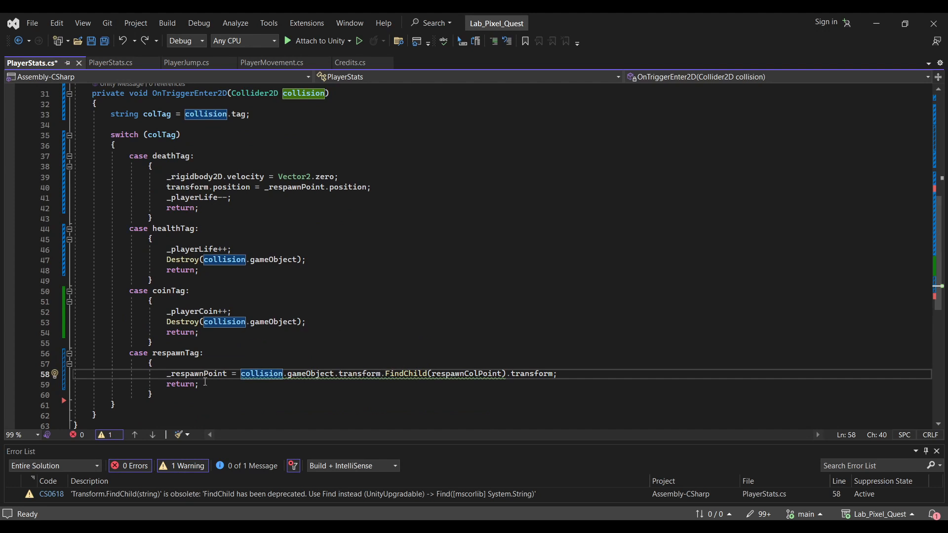
{"action": "left_click", "coordinate": [92, 42]}
Switch to the Unity editor, play-test the level by moving the player to the checkpoint flag and jumping back, and stop play mode.
{"action": "key", "text": "alt+Tab"}
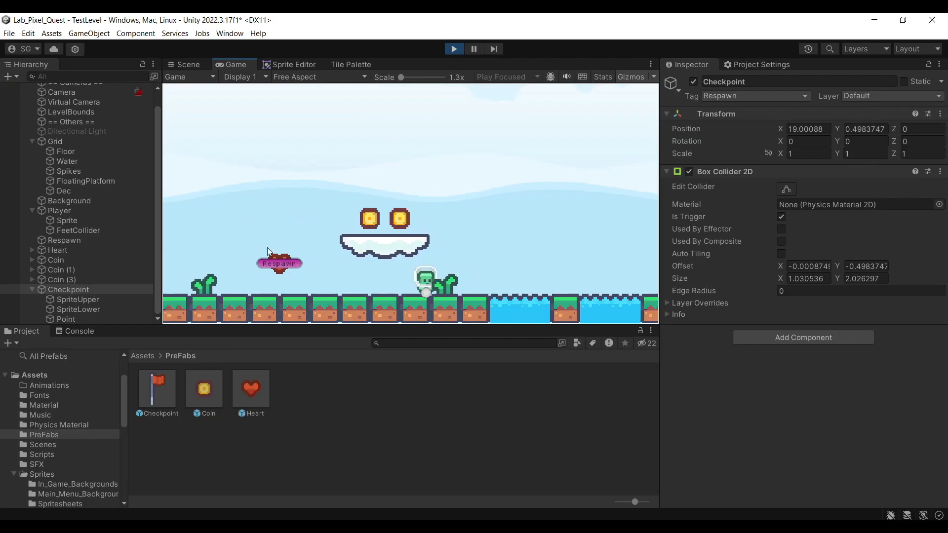
{"action": "key", "text": "d"}
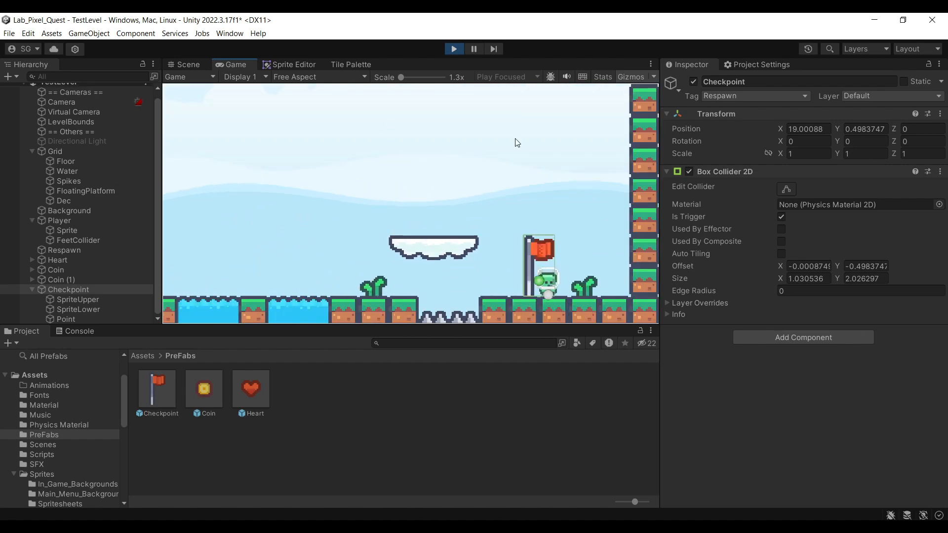
{"action": "key", "text": "a"}
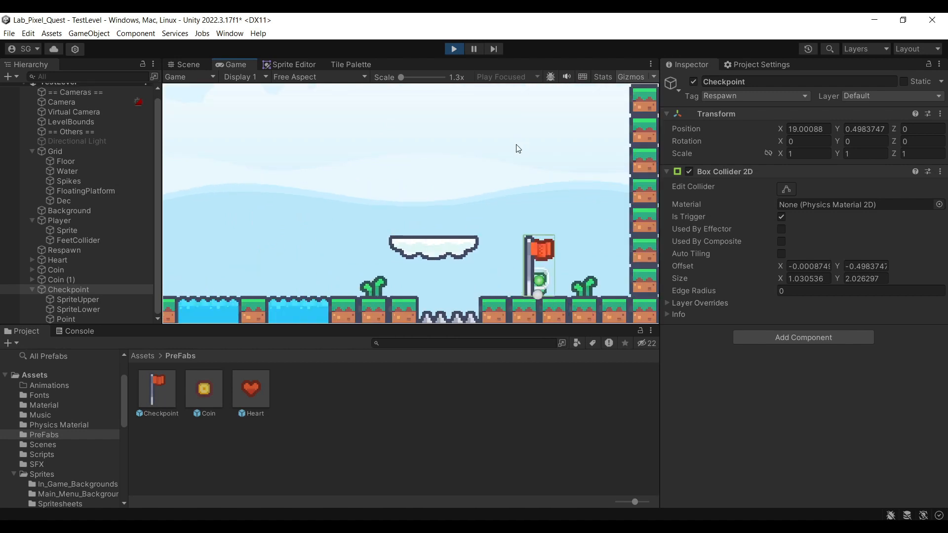
{"action": "key", "text": "a"}
{"action": "key", "text": "space"}
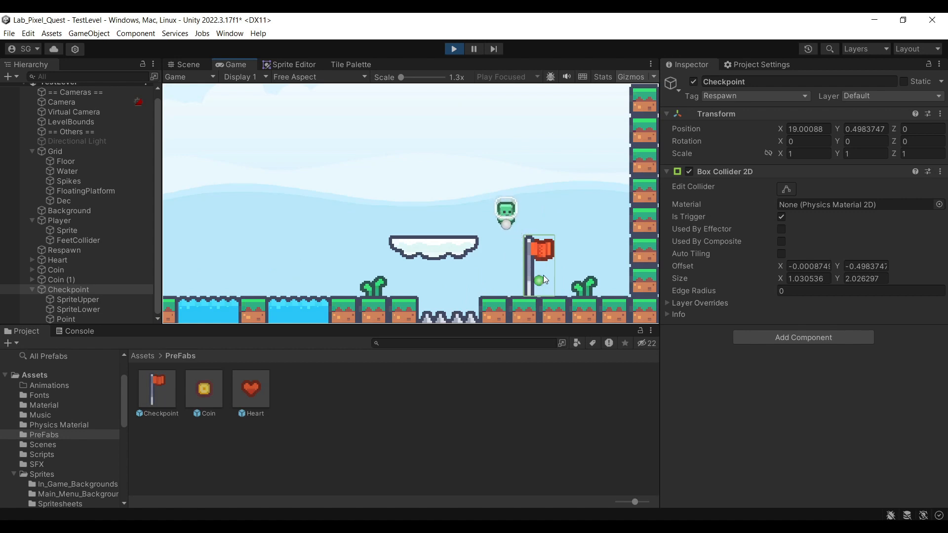
{"action": "key", "text": "space"}
{"action": "key", "text": "a"}
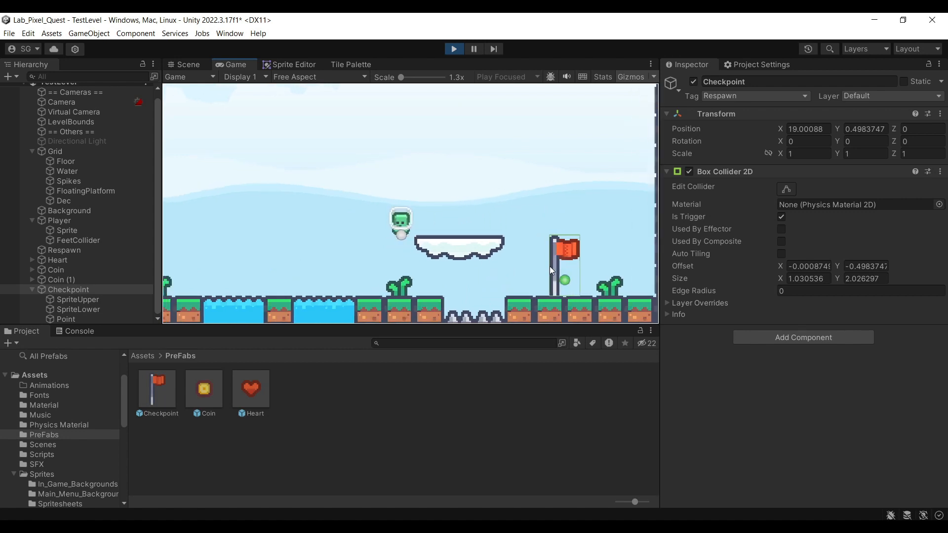
{"action": "key", "text": "ctrl+p"}
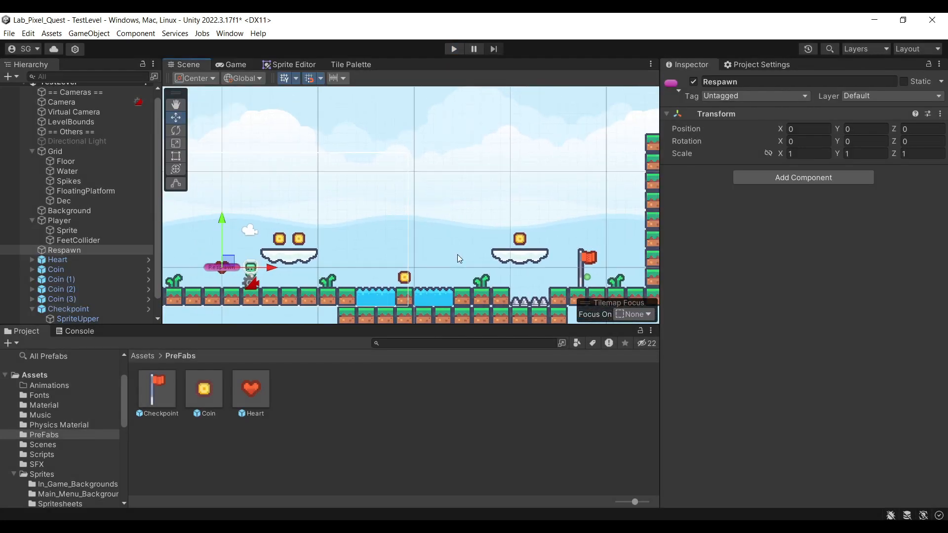
{"action": "left_click_drag", "start_coordinate": [474, 254], "coordinate": [450, 255]}
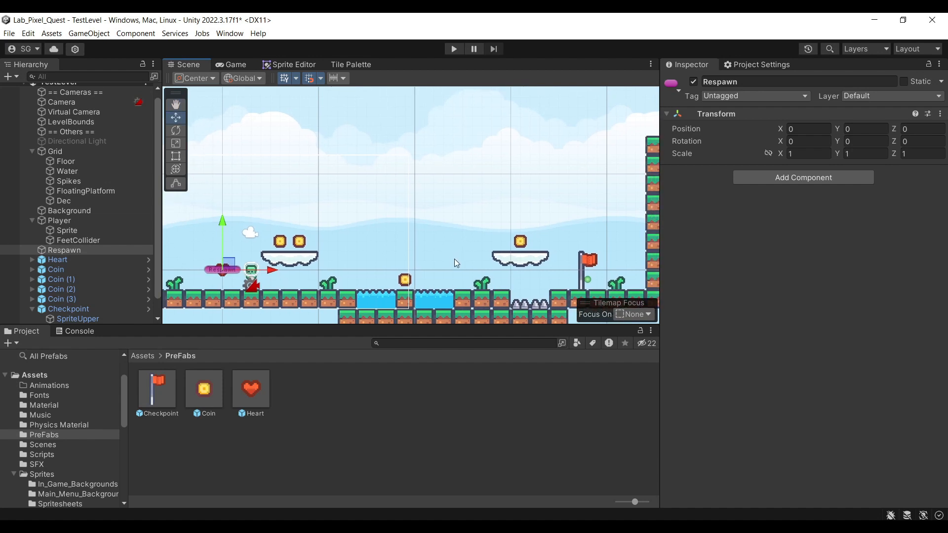
{"action": "left_click_drag", "start_coordinate": [454, 258], "coordinate": [468, 252]}
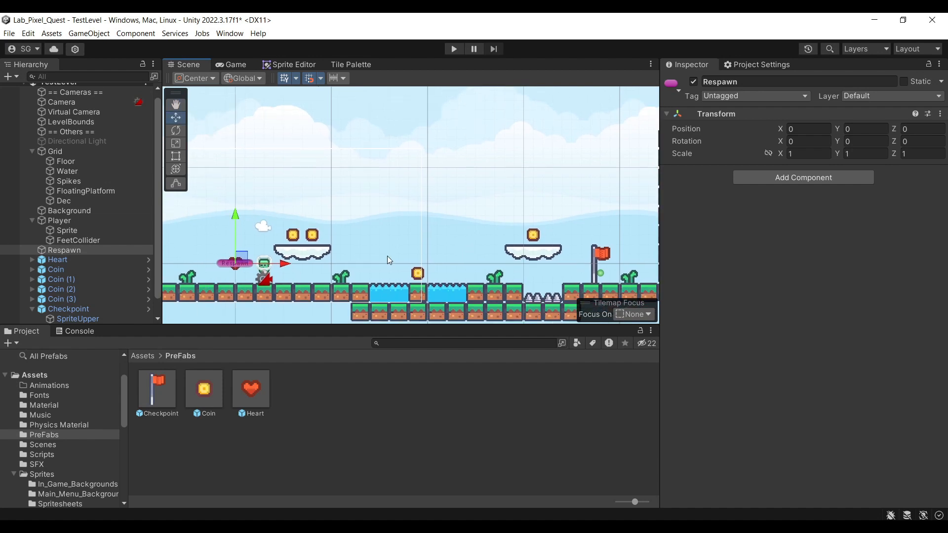
{"action": "mouse_move", "coordinate": [422, 259]}
{"action": "middle_mouse_down"}
{"action": "mouse_move", "coordinate": [410, 262]}
{"action": "mouse_move", "coordinate": [425, 262]}
{"action": "middle_mouse_up"}
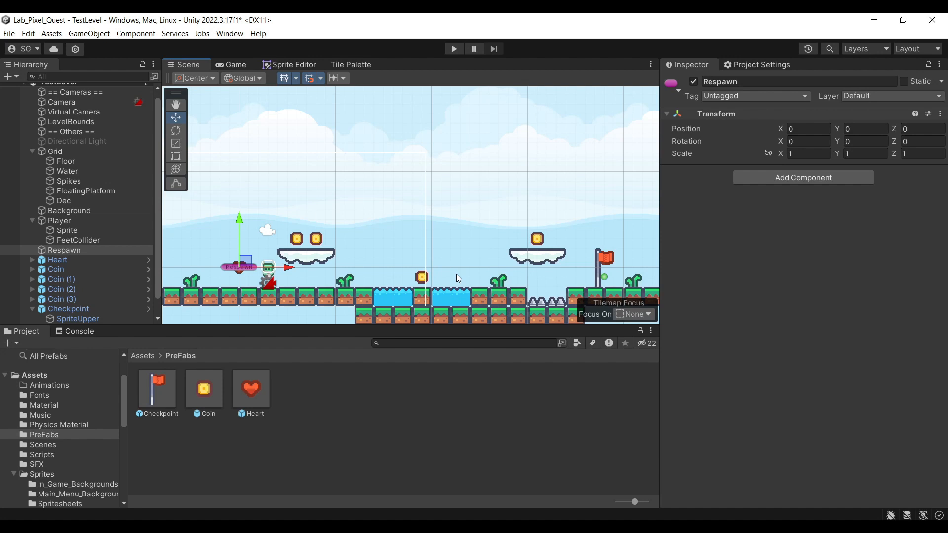
Collapse the Checkpoint object in the scene hierarchy and duplicate Coin (3).
{"action": "scroll", "coordinate": [28, 247], "scroll_direction": "down", "scroll_amount": 1}
{"action": "left_click", "coordinate": [28, 289]}
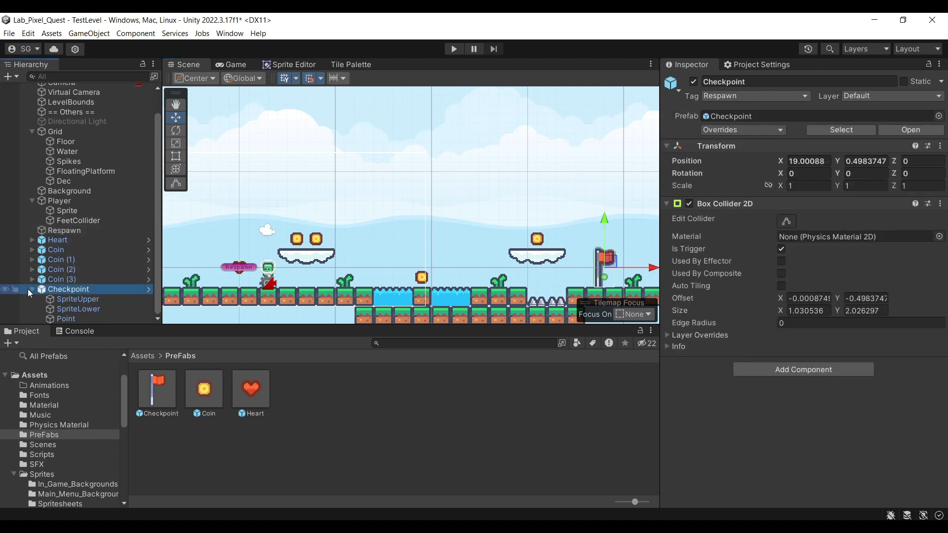
{"action": "left_click", "coordinate": [32, 290]}
{"action": "left_click", "coordinate": [62, 306]}
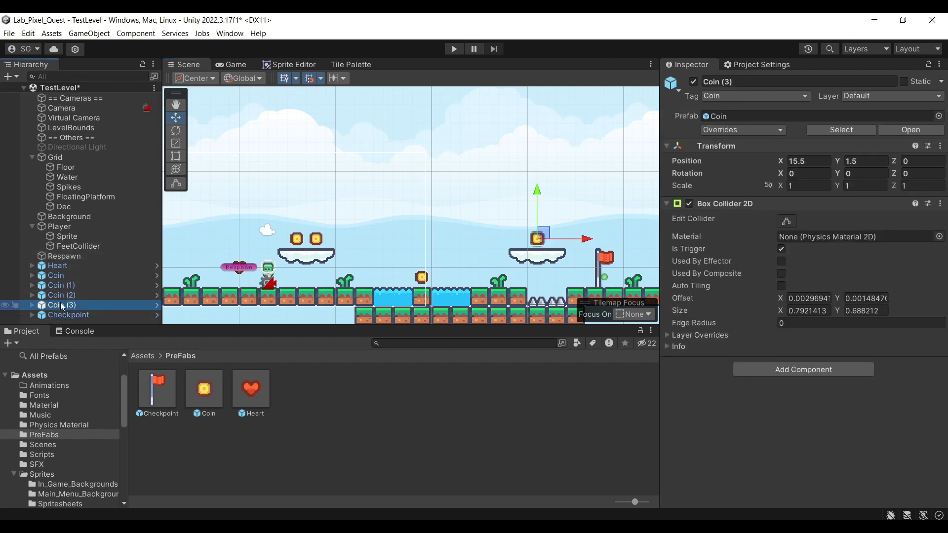
{"action": "key", "text": "ctrl+d"}
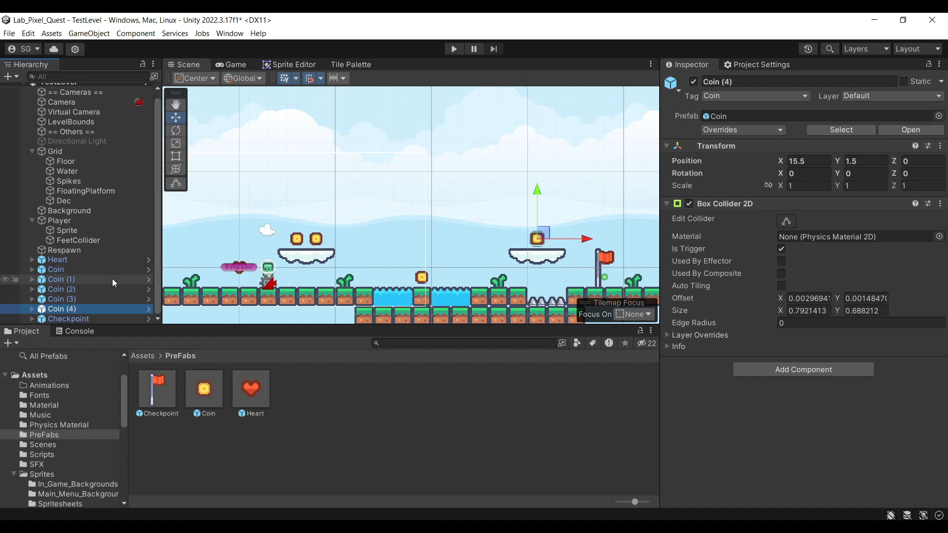
Unpack the Coin (4) prefab instance and move it above the water to about X 11, Y 4.
{"action": "right_click", "coordinate": [108, 308]}
{"action": "mouse_move", "coordinate": [234, 333]}
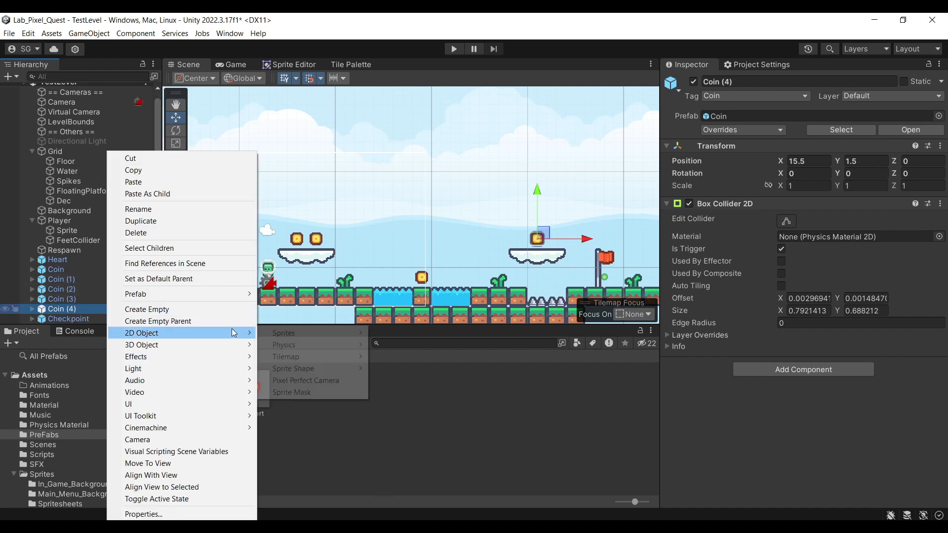
{"action": "mouse_move", "coordinate": [232, 293]}
{"action": "left_click", "coordinate": [300, 375]}
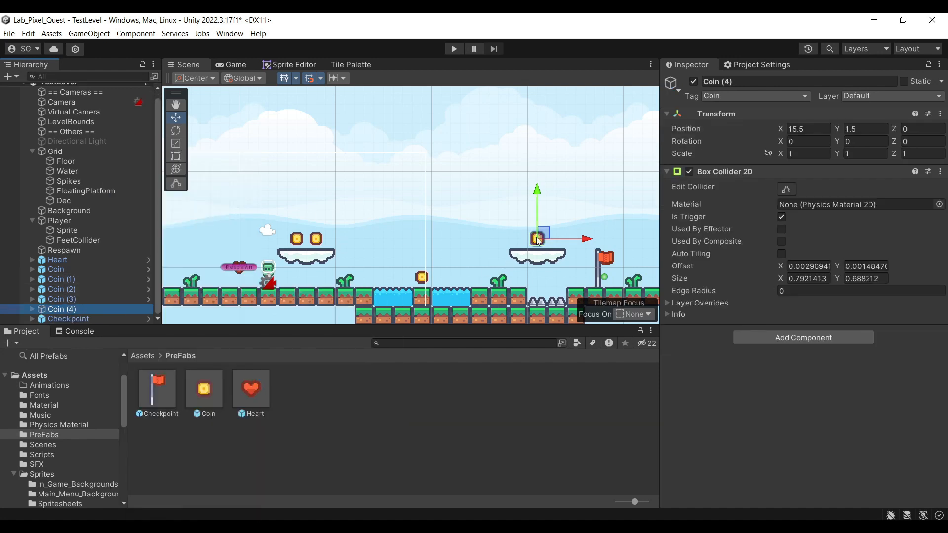
{"action": "left_click_drag", "start_coordinate": [538, 240], "coordinate": [450, 191]}
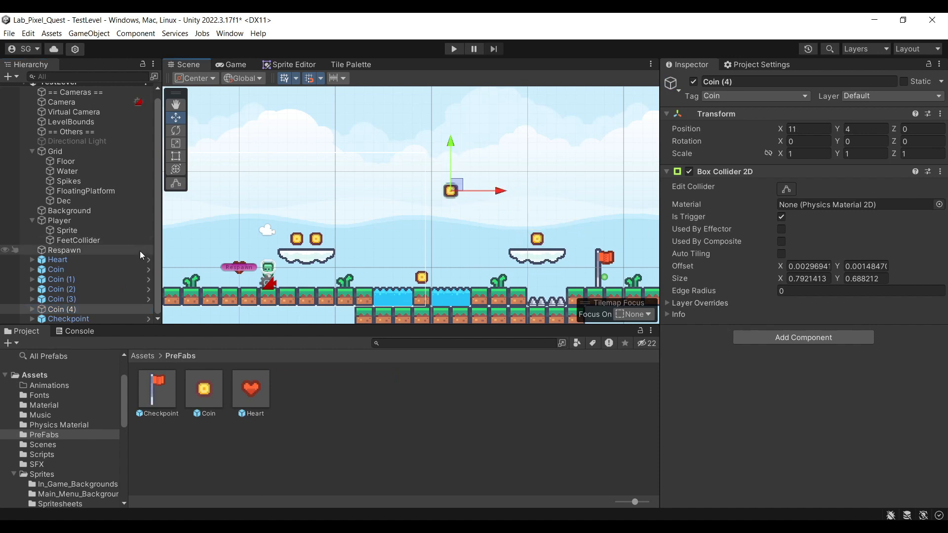
Expand the unpacked Coin (4) object and rename it EndLevel.
{"action": "left_click", "coordinate": [33, 309]}
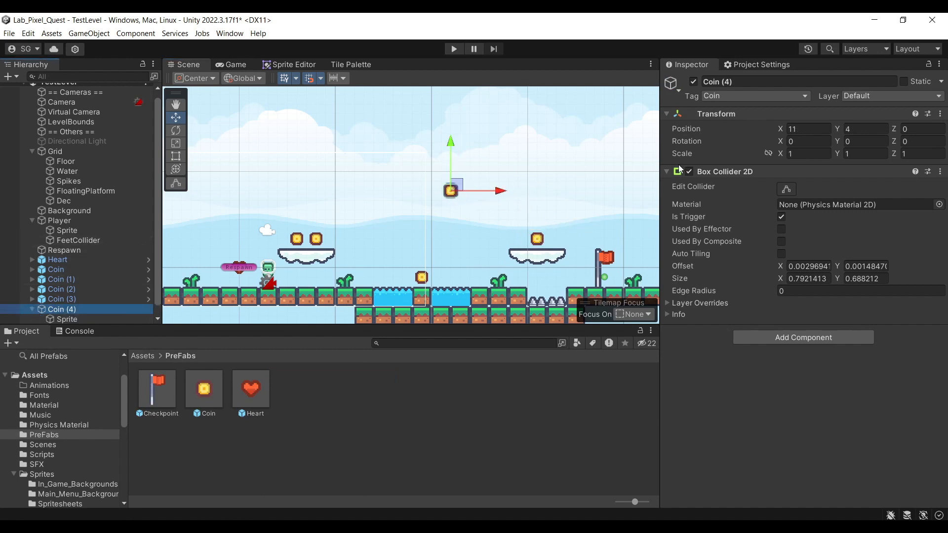
{"action": "left_click", "coordinate": [741, 82]}
{"action": "type", "text": "EndLe"}
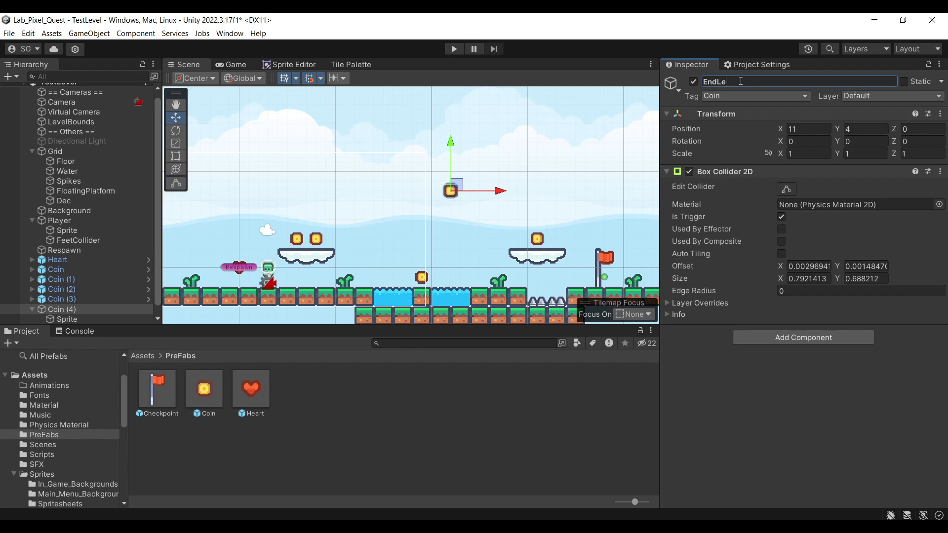
{"action": "type", "text": "vel"}
{"action": "key", "text": "Return"}
Delete the Sprite child of EndLevel and show the root Assets folder in the project browser.
{"action": "scroll", "coordinate": [75, 318], "scroll_direction": "down", "scroll_amount": 1}
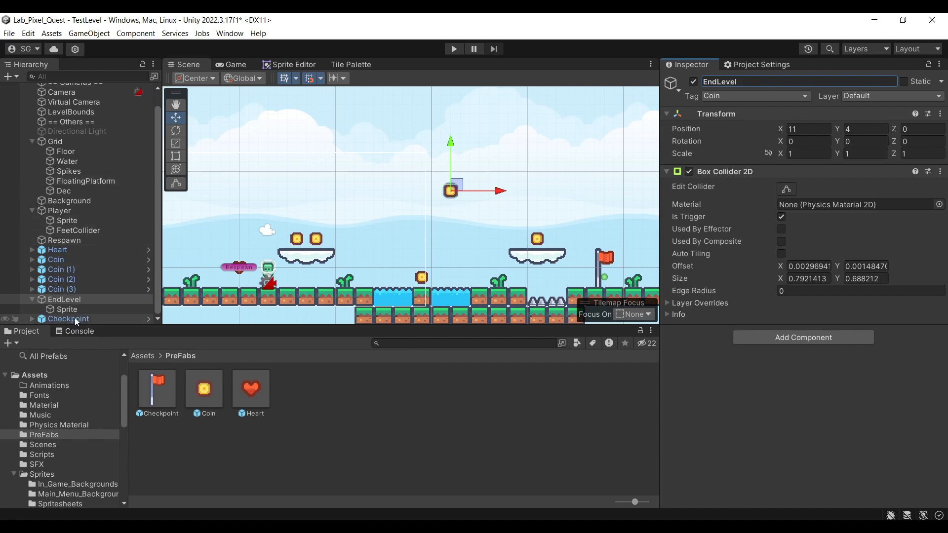
{"action": "left_click", "coordinate": [77, 313]}
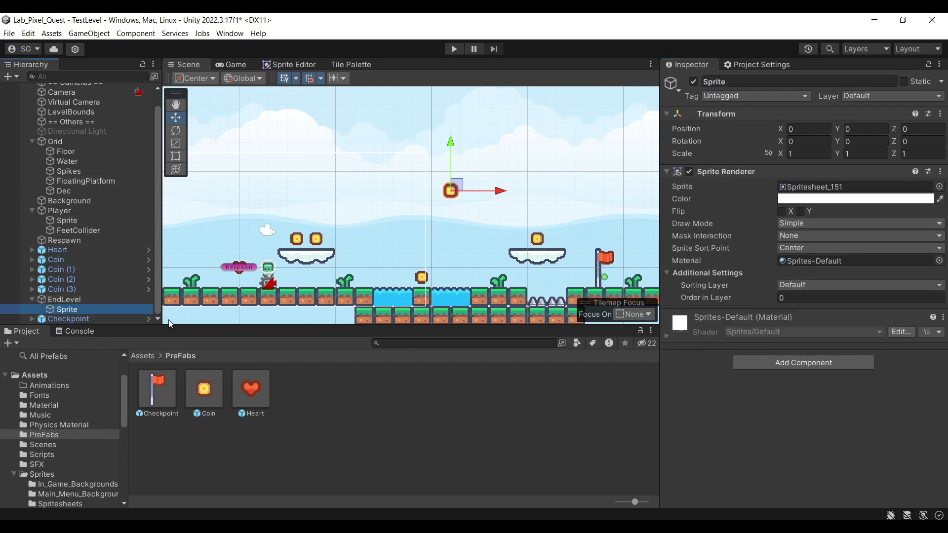
{"action": "key", "text": "Delete"}
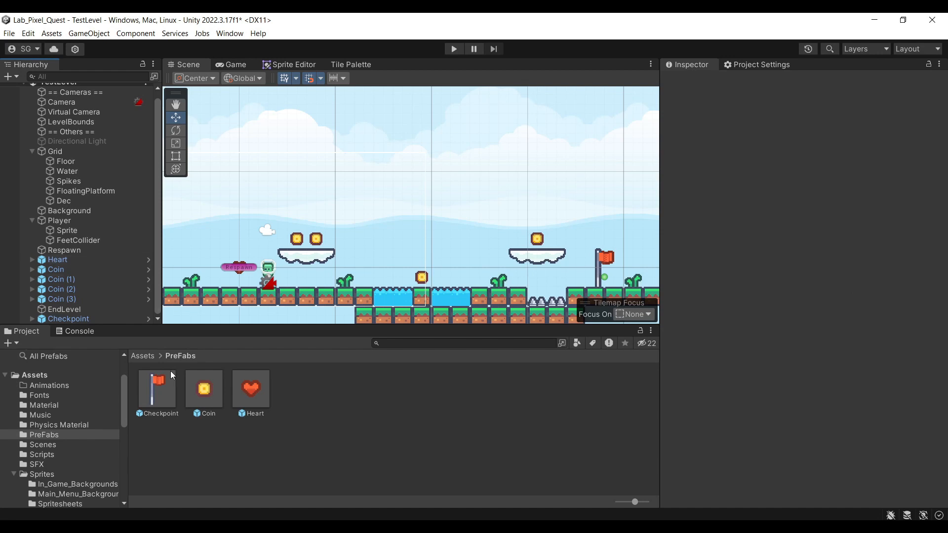
{"action": "left_click", "coordinate": [141, 360]}
{"action": "left_click", "coordinate": [141, 356]}
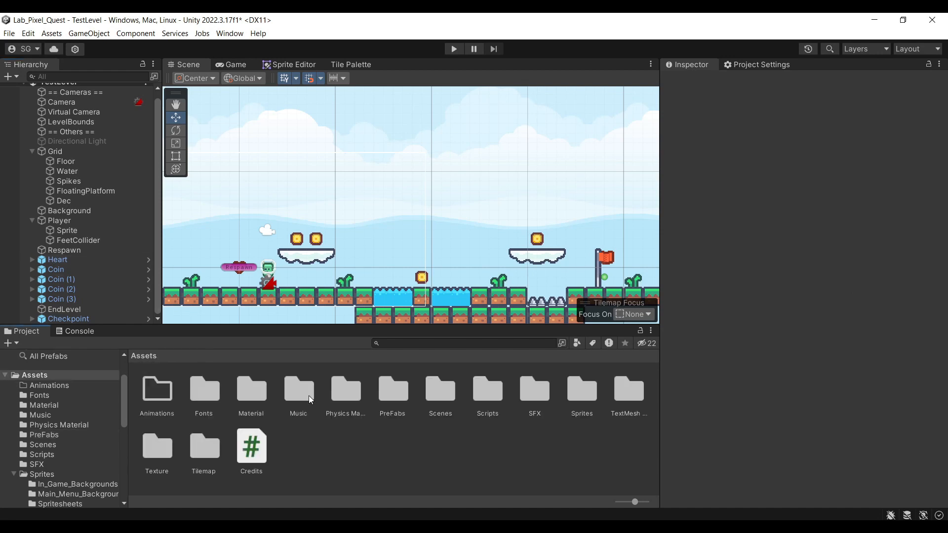
Add a 3D Cube as a child of the EndLevel object.
{"action": "left_click", "coordinate": [73, 309]}
{"action": "right_click", "coordinate": [73, 309]}
{"action": "mouse_move", "coordinate": [170, 344]}
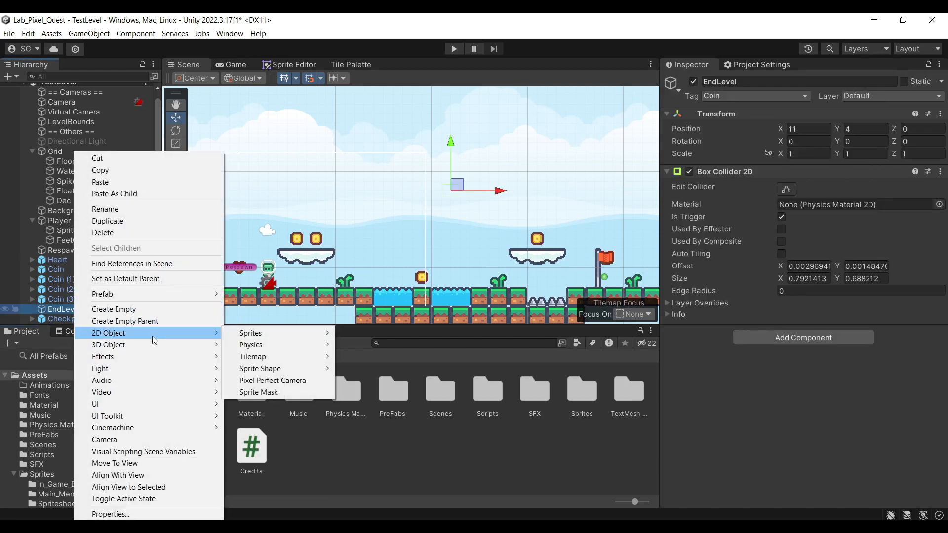
{"action": "left_click", "coordinate": [243, 343]}
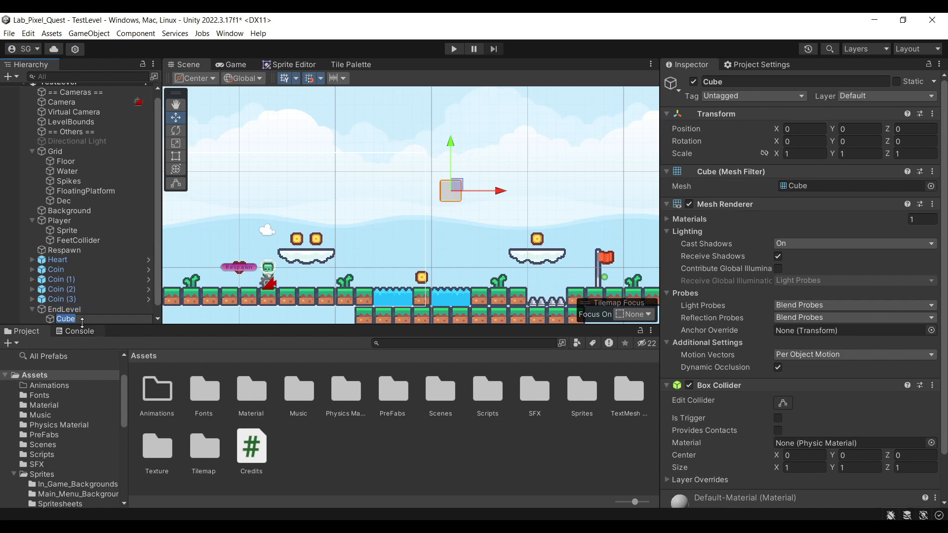
Resize EndLevel's Box Collider 2D to match the cube's edges, about 0.99 by 1.00.
{"action": "left_click", "coordinate": [74, 310]}
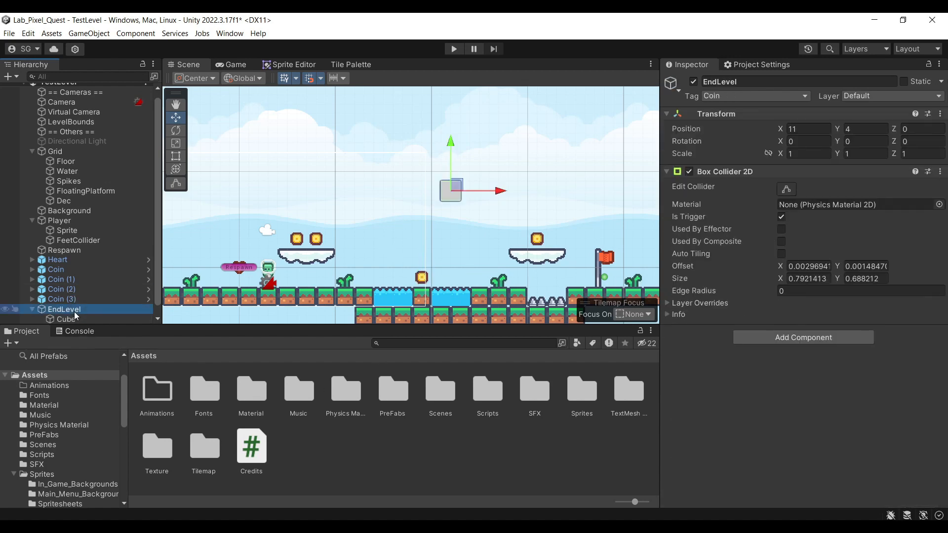
{"action": "double_click", "coordinate": [118, 309]}
{"action": "left_click", "coordinate": [787, 190]}
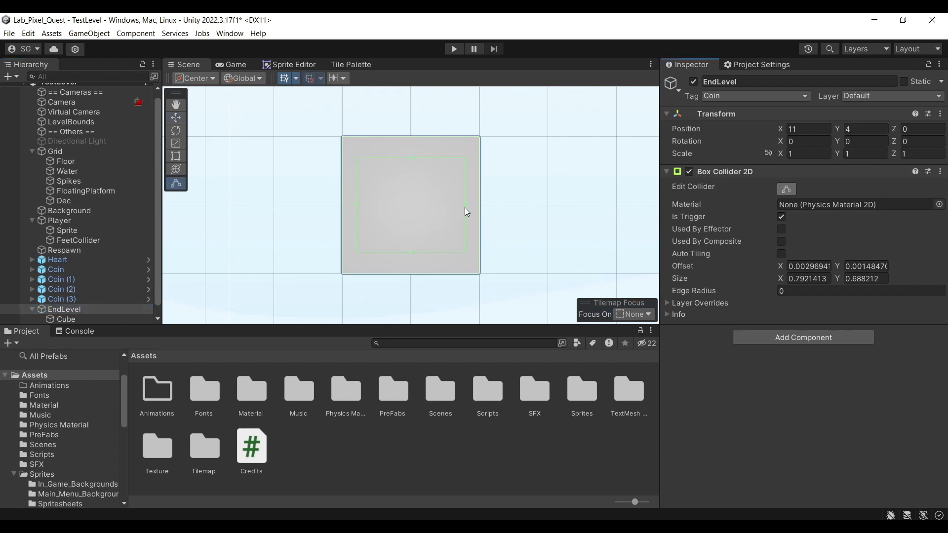
{"action": "left_click_drag", "start_coordinate": [469, 207], "coordinate": [478, 206]}
{"action": "left_click_drag", "start_coordinate": [357, 205], "coordinate": [342, 205]}
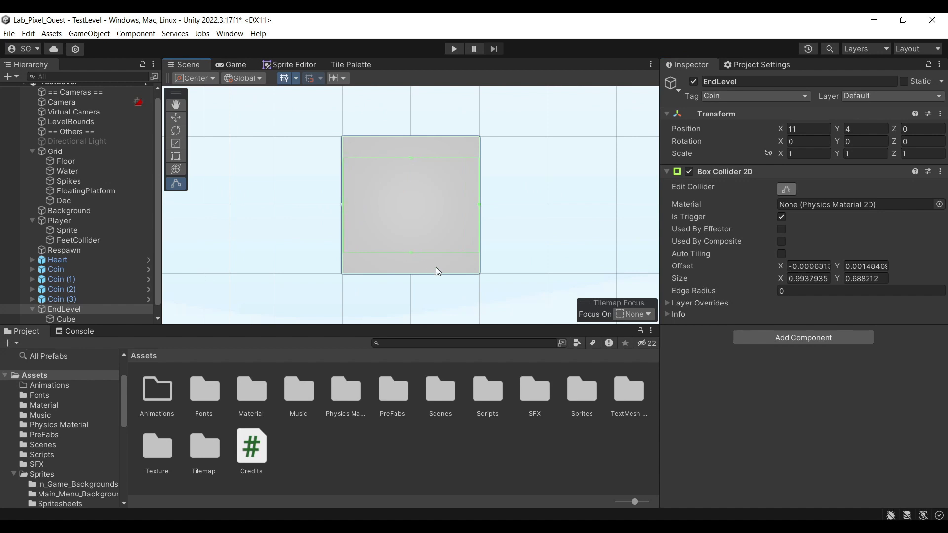
{"action": "left_click_drag", "start_coordinate": [409, 254], "coordinate": [408, 274]}
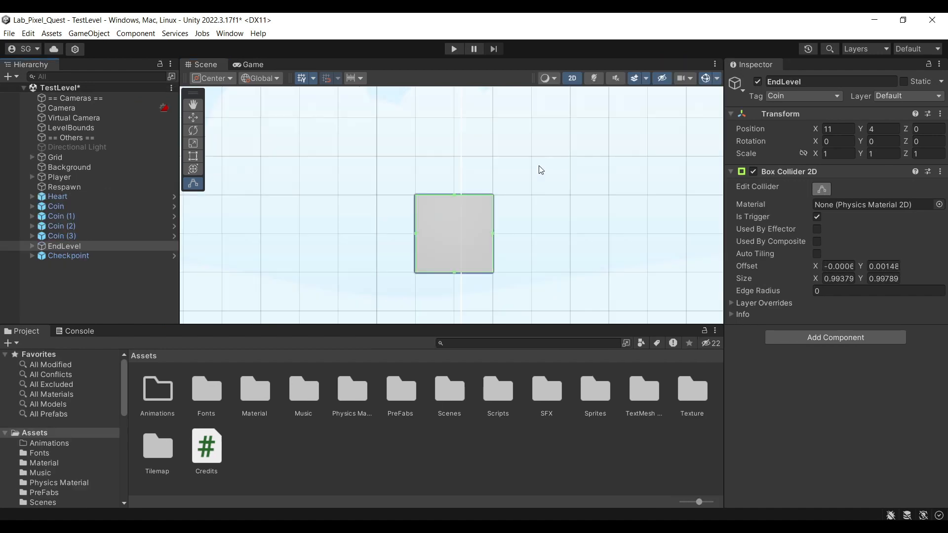
Inspect the EndLevel cube and its flat collider in the 3D scene view, and return to the 2D view.
{"action": "middle_click_drag", "start_coordinate": [537, 169], "coordinate": [494, 145]}
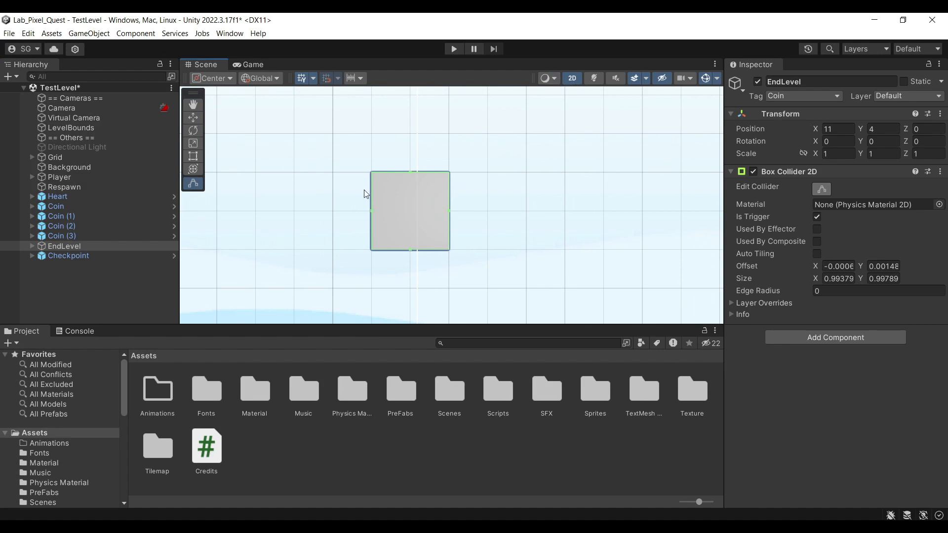
{"action": "left_click", "coordinate": [572, 78]}
{"action": "right_click_drag", "start_coordinate": [507, 202], "coordinate": [760, 194]}
{"action": "left_click_drag", "start_coordinate": [759, 191], "coordinate": [608, 221], "text": "alt"}
{"action": "right_click_drag", "start_coordinate": [609, 220], "coordinate": [547, 242]}
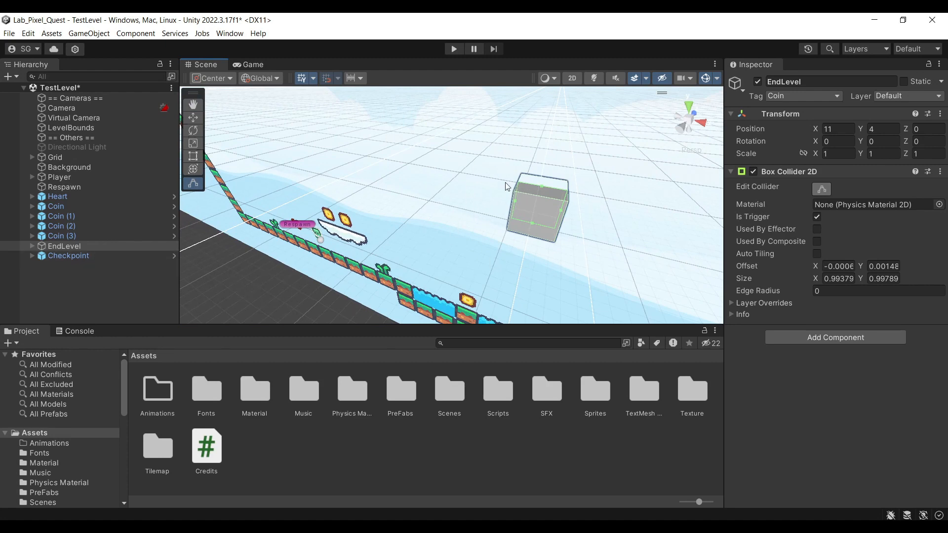
{"action": "right_click_drag", "start_coordinate": [506, 186], "coordinate": [538, 169]}
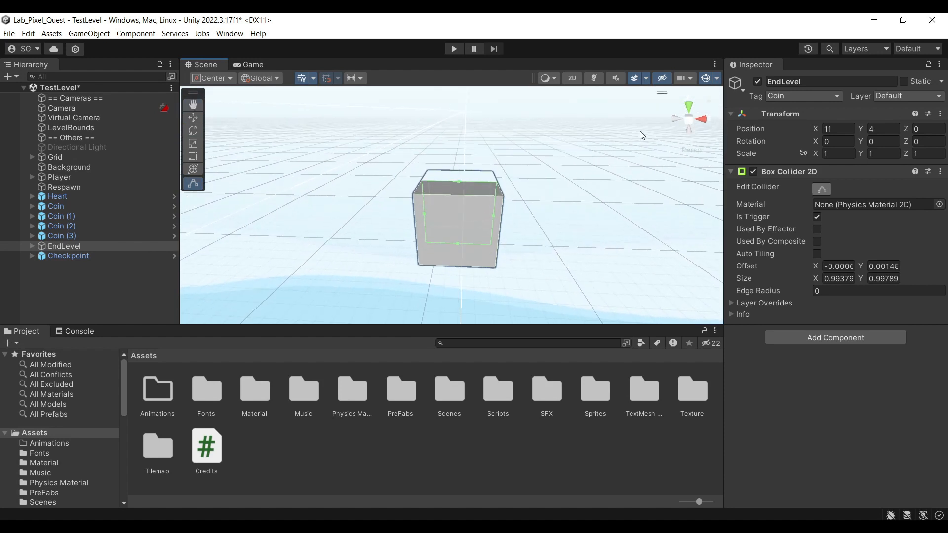
{"action": "right_click_drag", "start_coordinate": [641, 133], "coordinate": [629, 129]}
{"action": "left_click", "coordinate": [574, 78]}
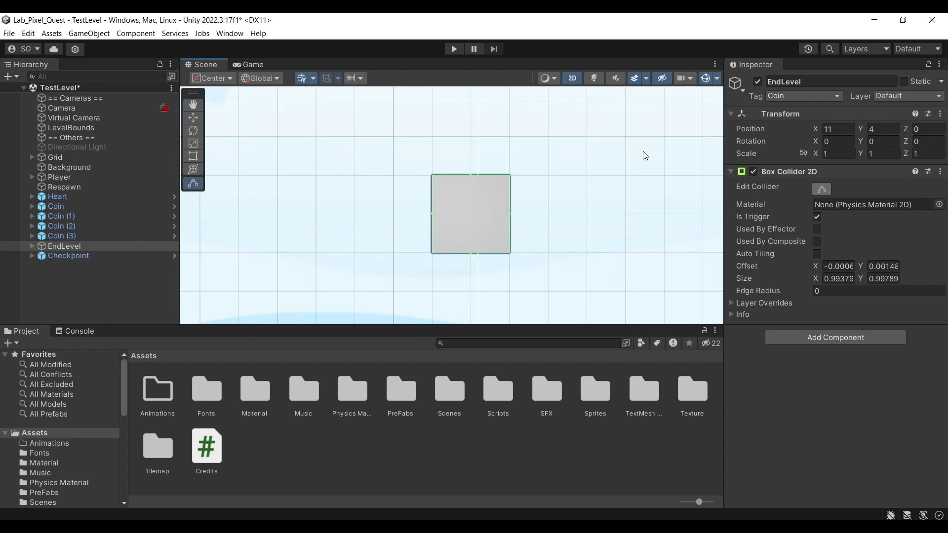
Set the EndLevel object's tag to Finish.
{"action": "left_click", "coordinate": [781, 95]}
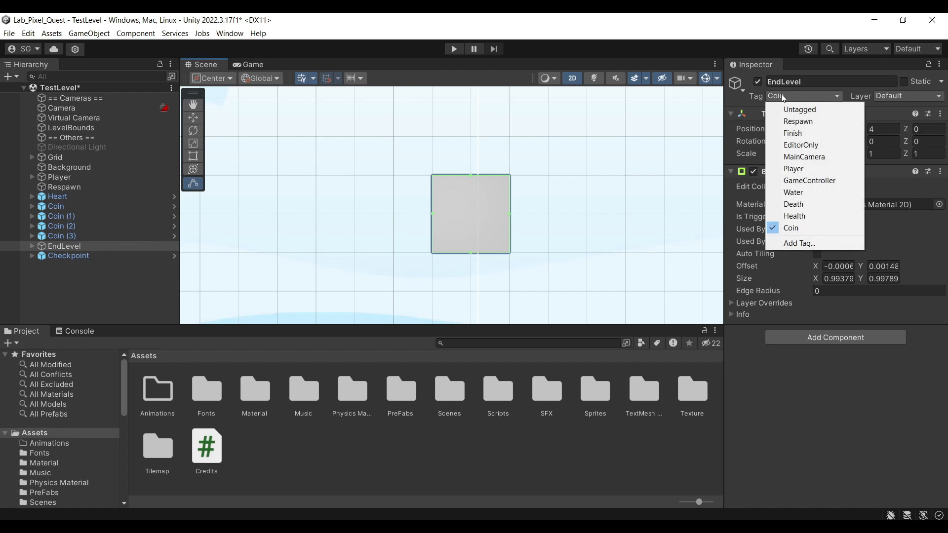
{"action": "left_click", "coordinate": [815, 132]}
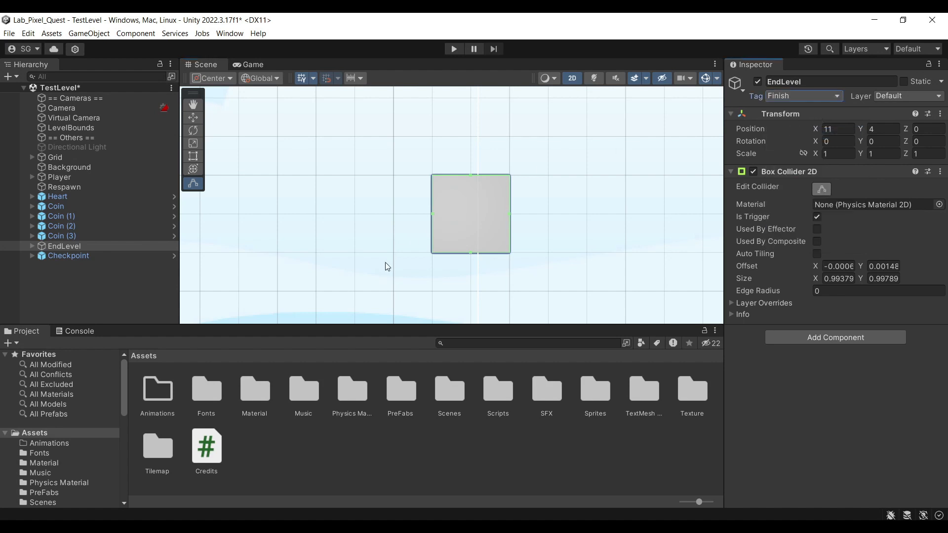
{"action": "scroll", "coordinate": [386, 262], "scroll_direction": "down", "scroll_amount": 6}
{"action": "middle_click_drag", "start_coordinate": [386, 263], "coordinate": [455, 232]}
{"action": "scroll", "coordinate": [451, 223], "scroll_direction": "down", "scroll_amount": 14}
{"action": "middle_click_drag", "start_coordinate": [380, 289], "coordinate": [441, 239]}
{"action": "middle_click_drag", "start_coordinate": [547, 176], "coordinate": [532, 216]}
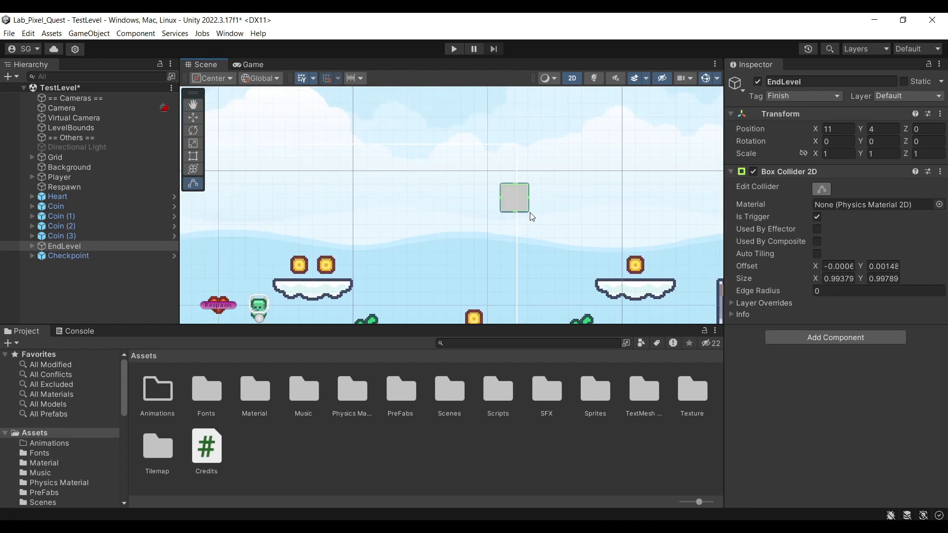
{"action": "scroll", "coordinate": [545, 216], "scroll_direction": "up", "scroll_amount": 4}
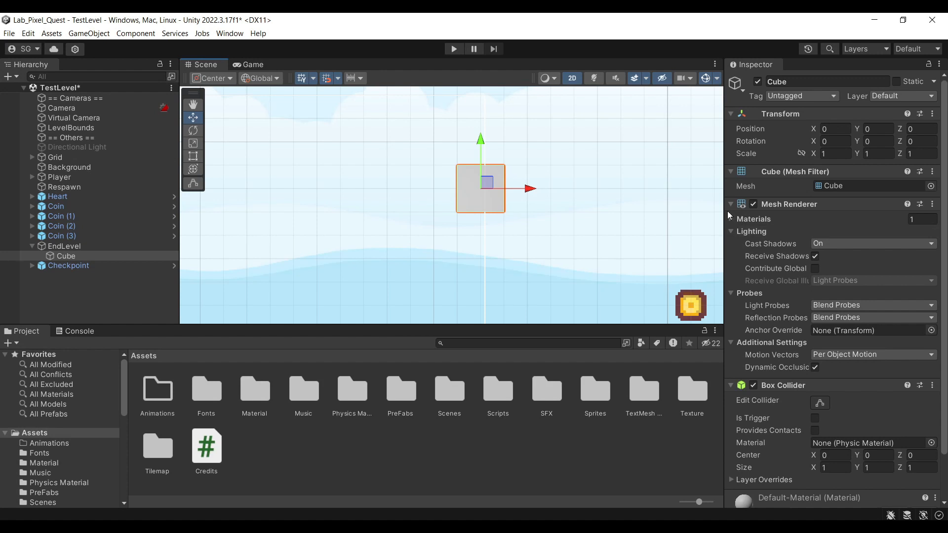
Assign VictoryMateiral from the Material folder to the mesh of the Cube under EndLevel.
{"action": "double_click", "coordinate": [273, 415]}
{"action": "left_click", "coordinate": [162, 387]}
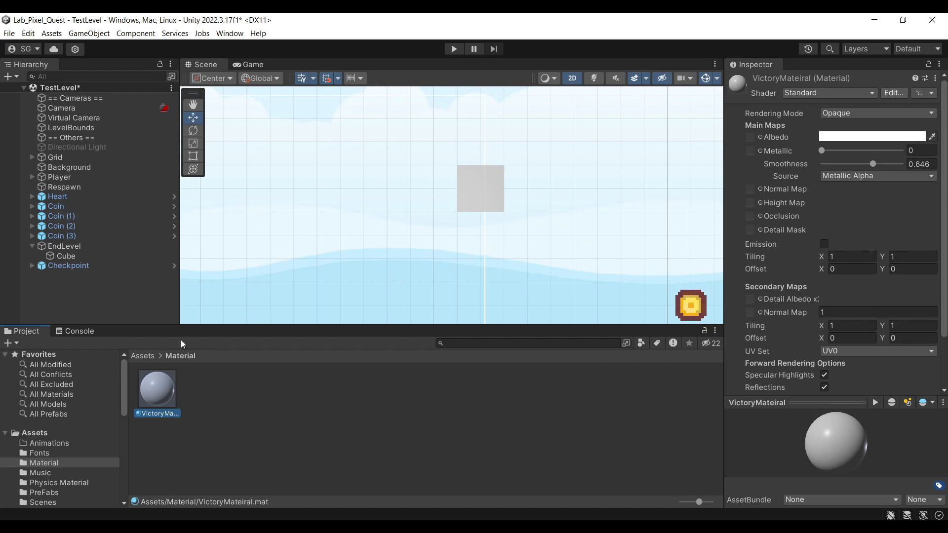
{"action": "left_click", "coordinate": [68, 245]}
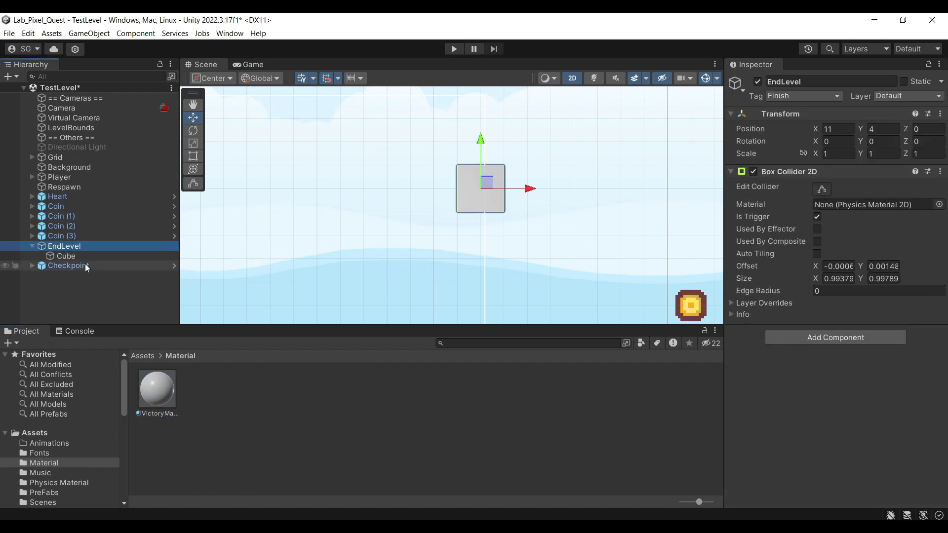
{"action": "left_click", "coordinate": [74, 256]}
{"action": "left_click_drag", "start_coordinate": [151, 376], "coordinate": [841, 236]}
Tint the albedo colour of VictoryMateiral a muted red.
{"action": "left_click", "coordinate": [157, 395]}
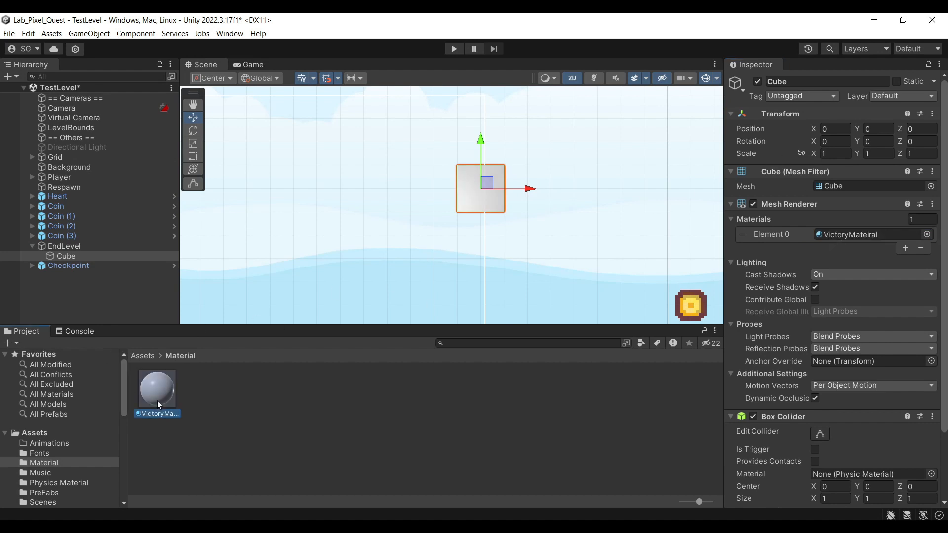
{"action": "left_click", "coordinate": [871, 136]}
{"action": "mouse_move", "coordinate": [858, 237]}
{"action": "left_mouse_down"}
{"action": "mouse_move", "coordinate": [868, 239]}
{"action": "mouse_move", "coordinate": [766, 161]}
{"action": "mouse_move", "coordinate": [849, 253]}
{"action": "mouse_move", "coordinate": [845, 232]}
{"action": "mouse_move", "coordinate": [919, 195]}
{"action": "mouse_move", "coordinate": [908, 246]}
{"action": "mouse_move", "coordinate": [871, 222]}
{"action": "left_mouse_up"}
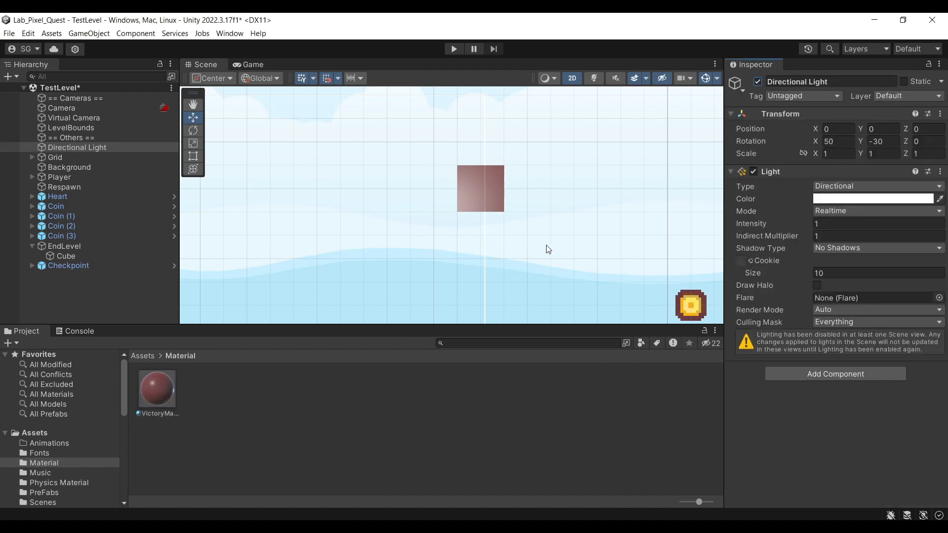
Enable the Directional Light and set the albedo colour of VictoryMateiral back to white.
{"action": "left_click", "coordinate": [94, 148]}
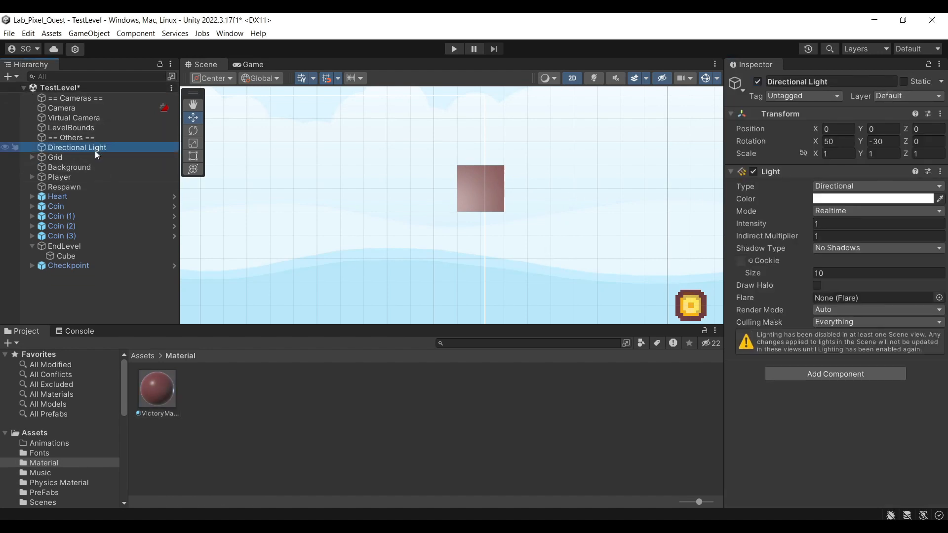
{"action": "left_click", "coordinate": [158, 389]}
{"action": "left_click", "coordinate": [833, 138]}
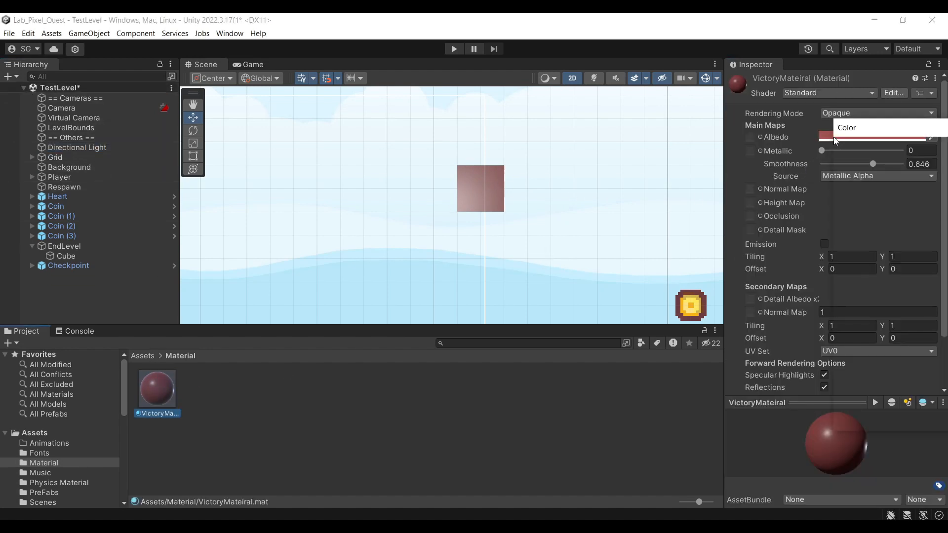
{"action": "left_click_drag", "start_coordinate": [854, 238], "coordinate": [813, 176]}
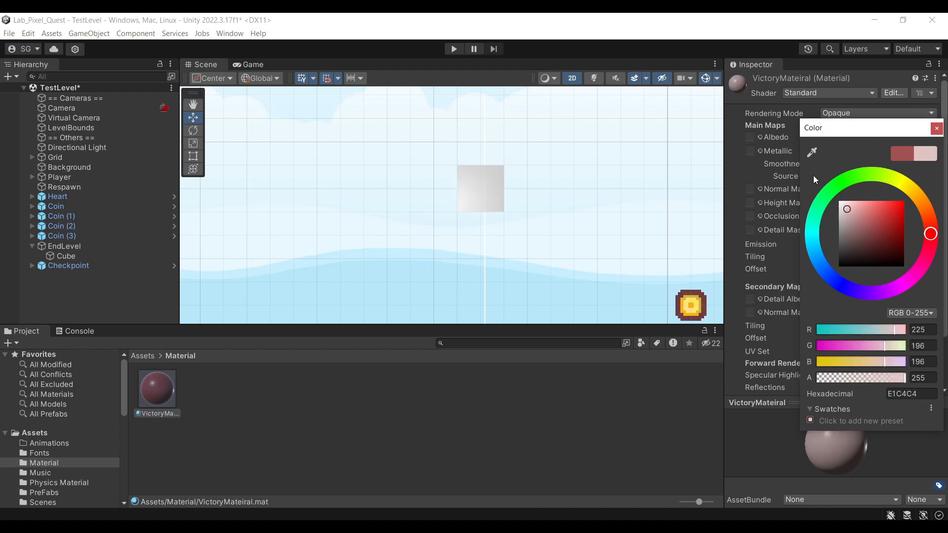
{"action": "left_click", "coordinate": [936, 128]}
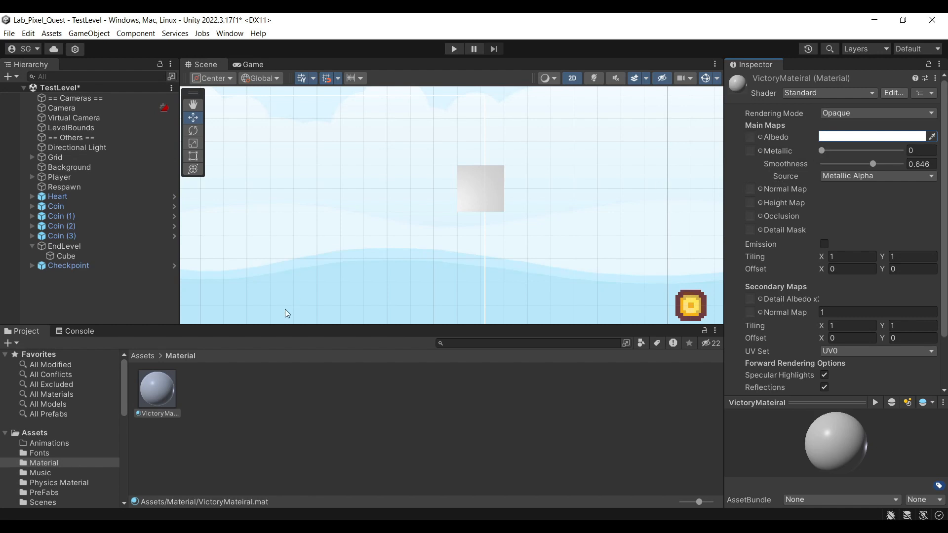
Check the import settings of the Box texture in the Texture folder, keeping its Texture Type at Default.
{"action": "left_click", "coordinate": [143, 356]}
{"action": "left_click", "coordinate": [691, 391]}
{"action": "double_click", "coordinate": [689, 390]}
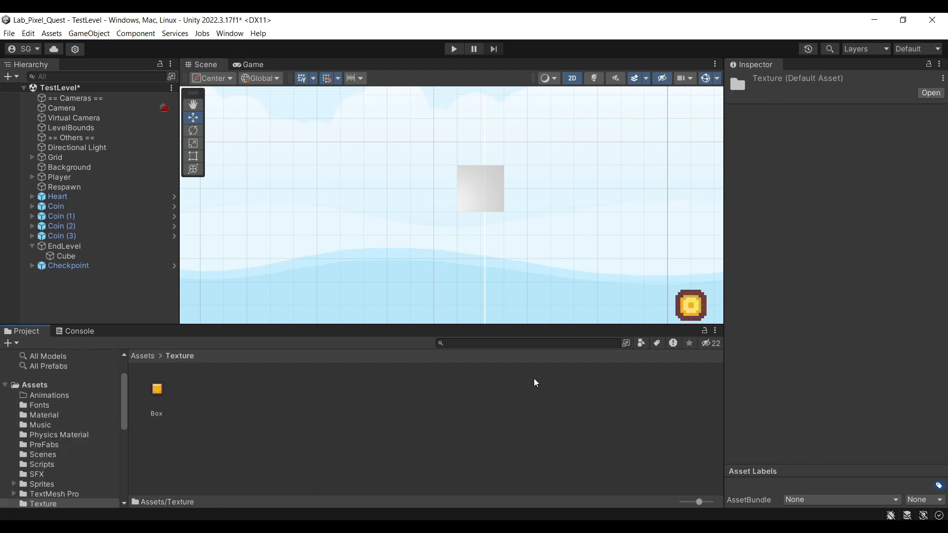
{"action": "left_click", "coordinate": [157, 389]}
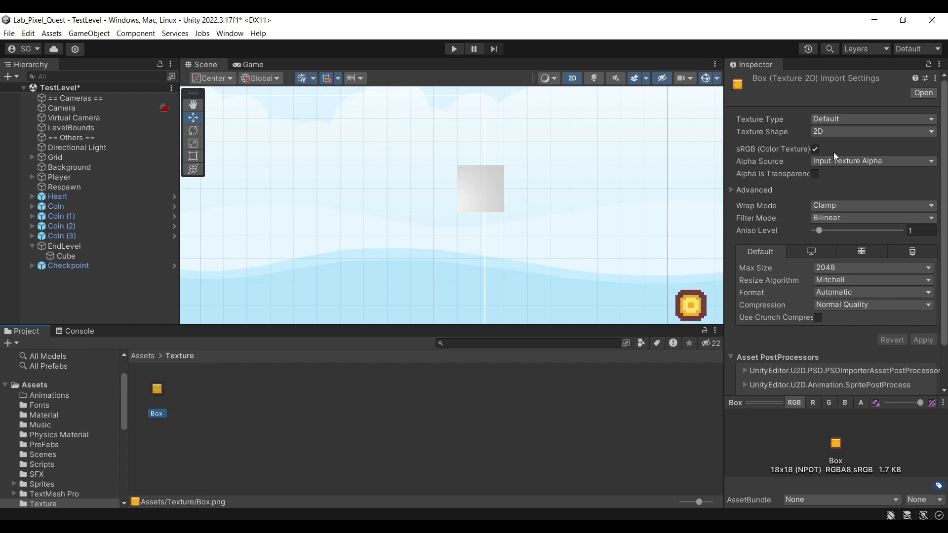
{"action": "left_click", "coordinate": [840, 120]}
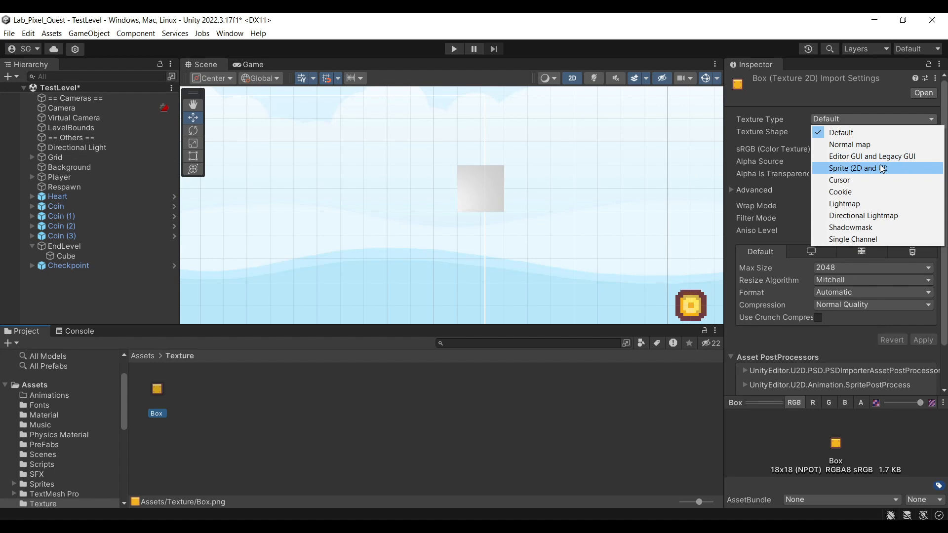
{"action": "left_click", "coordinate": [837, 133]}
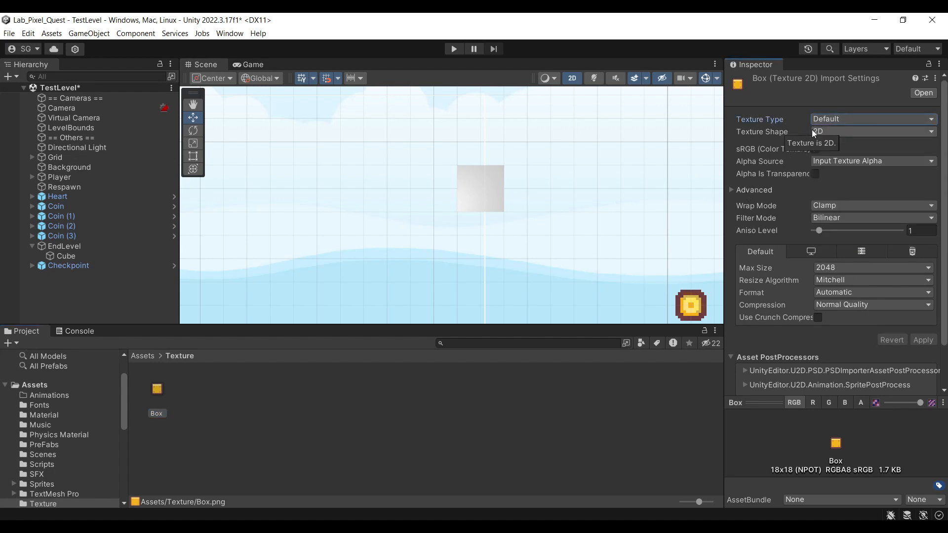
Lock the properties view on VictoryMateiral and assign the Box texture as its albedo map.
{"action": "left_click", "coordinate": [143, 356]}
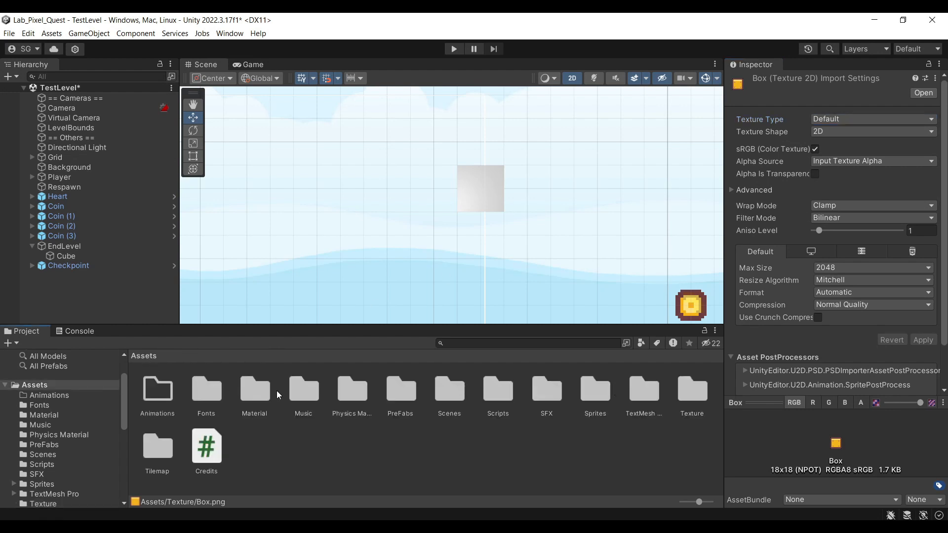
{"action": "double_click", "coordinate": [254, 393]}
{"action": "left_click", "coordinate": [155, 390]}
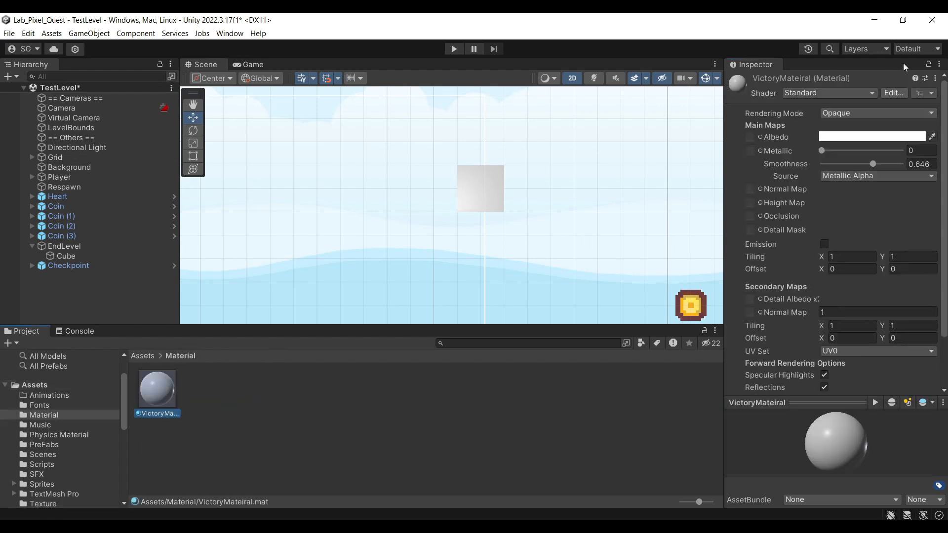
{"action": "left_click", "coordinate": [929, 65]}
{"action": "left_click", "coordinate": [142, 356]}
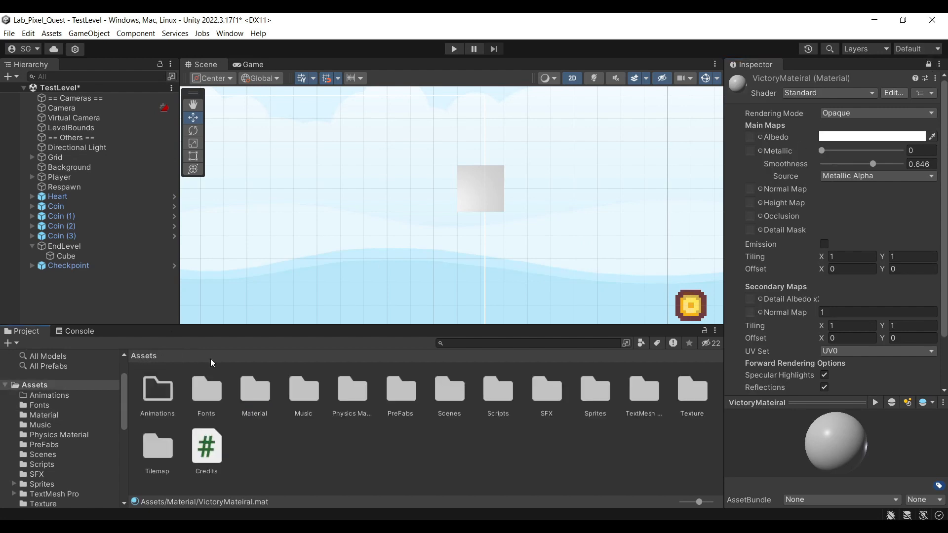
{"action": "double_click", "coordinate": [687, 389]}
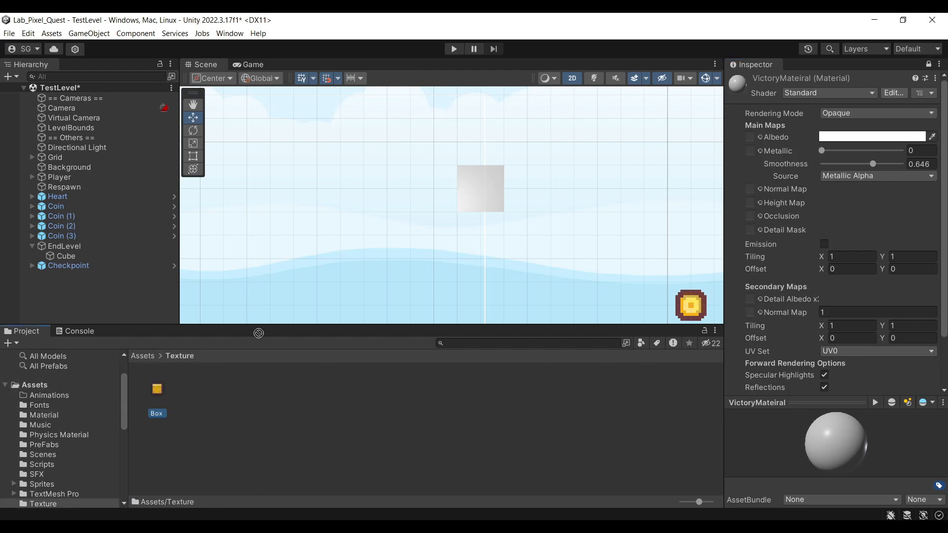
{"action": "left_click_drag", "start_coordinate": [725, 129], "coordinate": [750, 137]}
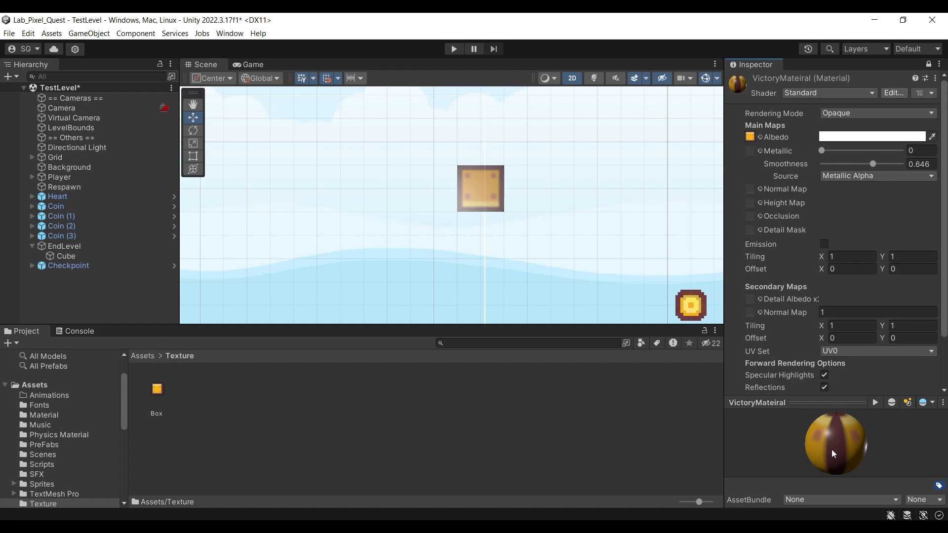
Preview VictoryMateiral on a cube from an angle and unlock its properties view.
{"action": "left_click", "coordinate": [891, 402]}
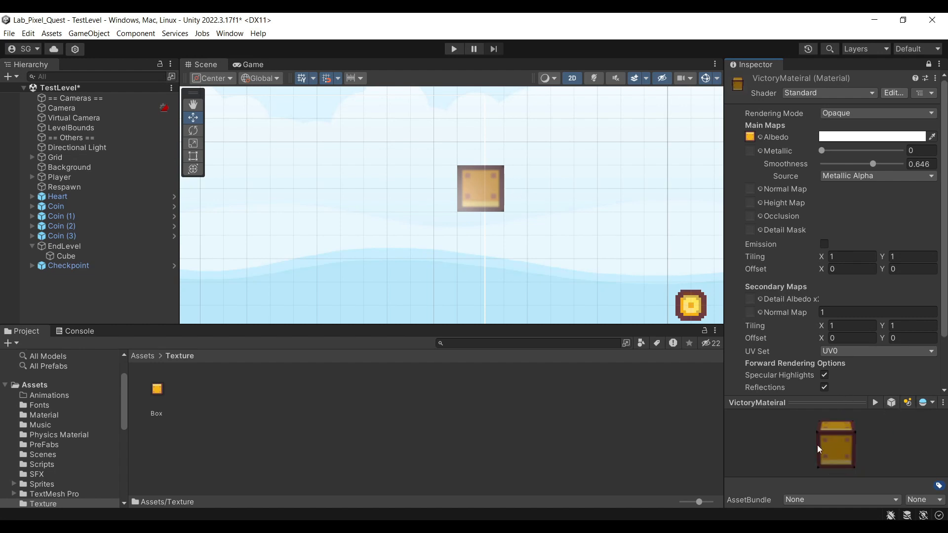
{"action": "mouse_move", "coordinate": [854, 437]}
{"action": "left_mouse_down"}
{"action": "mouse_move", "coordinate": [876, 429]}
{"action": "mouse_move", "coordinate": [833, 435]}
{"action": "mouse_move", "coordinate": [860, 439]}
{"action": "left_mouse_up"}
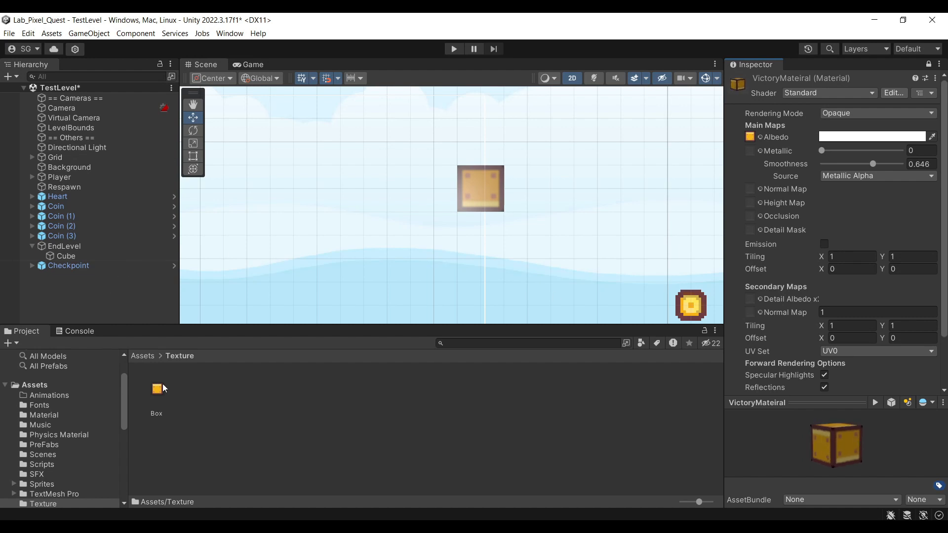
{"action": "left_click_drag", "start_coordinate": [157, 389], "coordinate": [616, 364]}
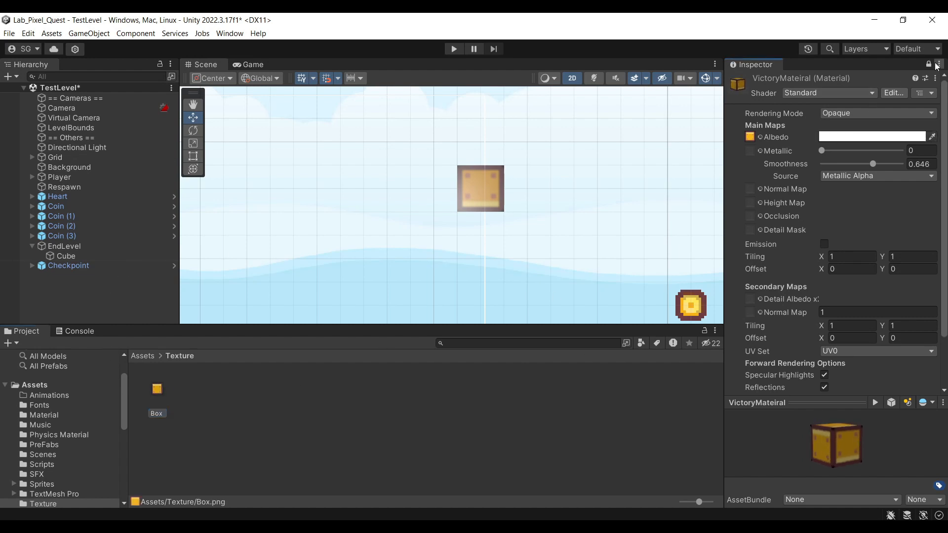
{"action": "left_click", "coordinate": [928, 64]}
Set the Box texture's Filter Mode to Point (no filter) and apply the import settings.
{"action": "left_click", "coordinate": [158, 388]}
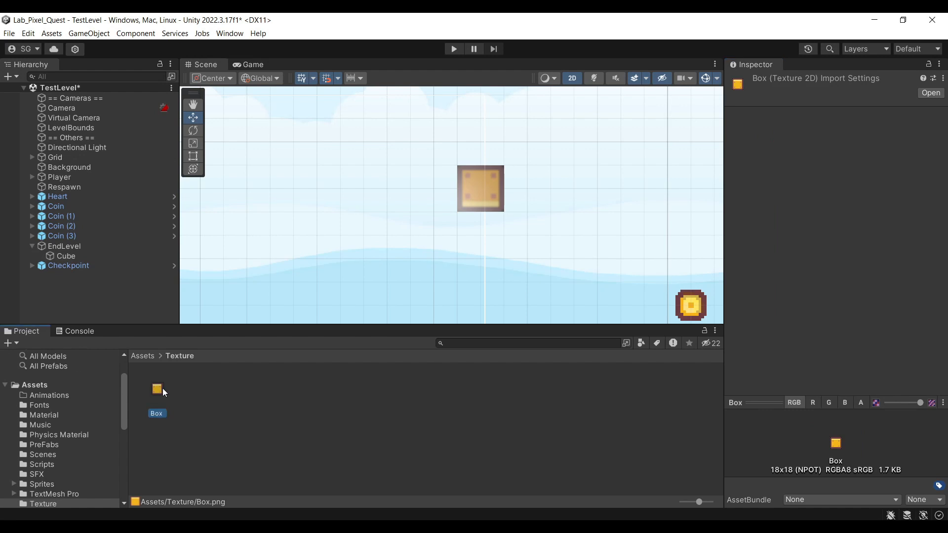
{"action": "left_click", "coordinate": [289, 404]}
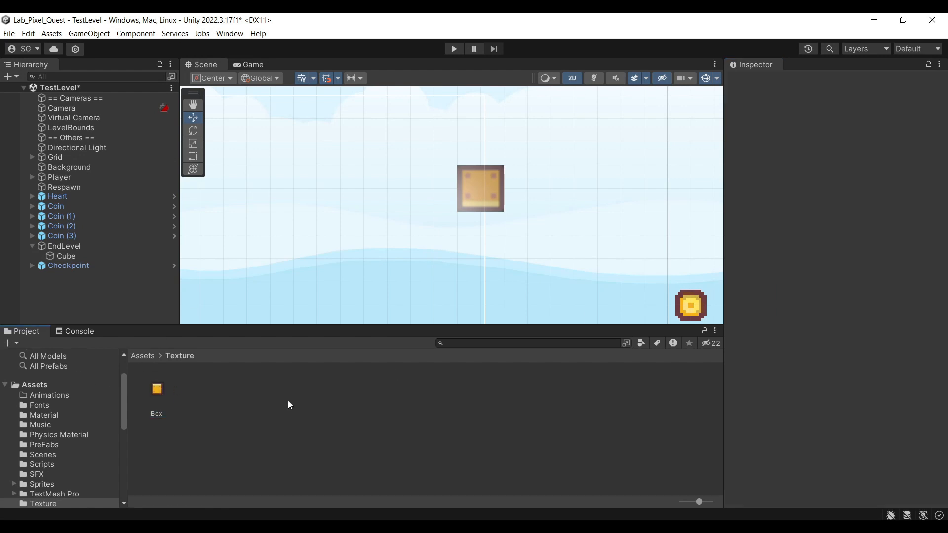
{"action": "left_click", "coordinate": [158, 395]}
{"action": "scroll", "coordinate": [854, 265], "scroll_direction": "down", "scroll_amount": 2}
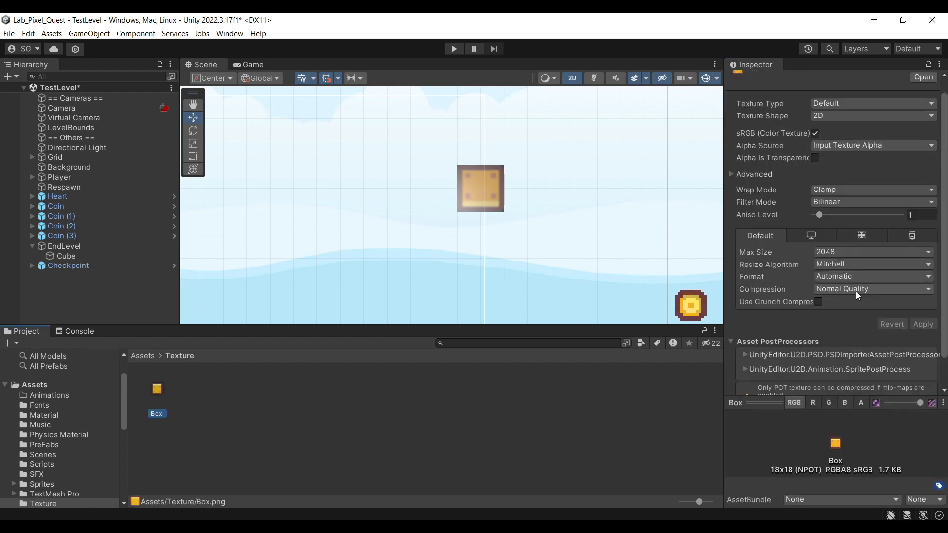
{"action": "left_click", "coordinate": [864, 289]}
{"action": "left_click", "coordinate": [854, 202]}
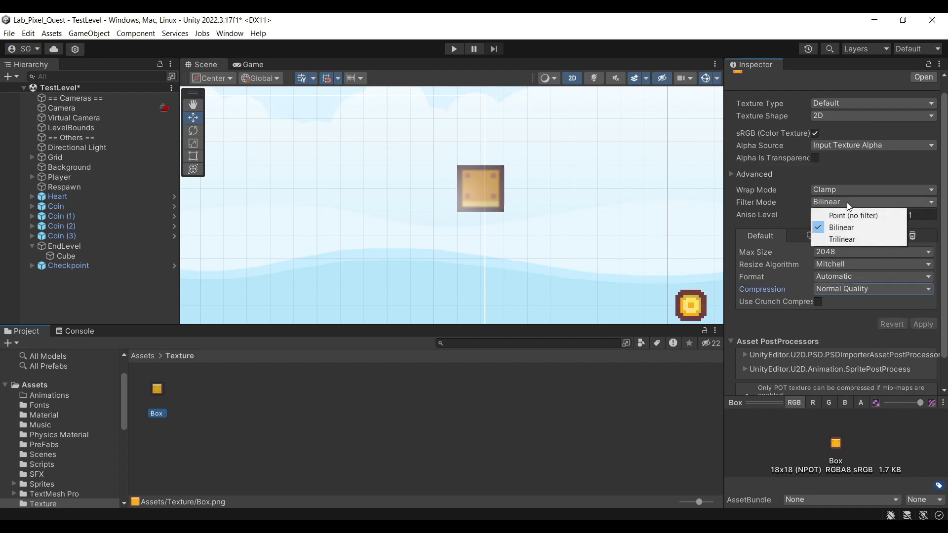
{"action": "left_click", "coordinate": [854, 218]}
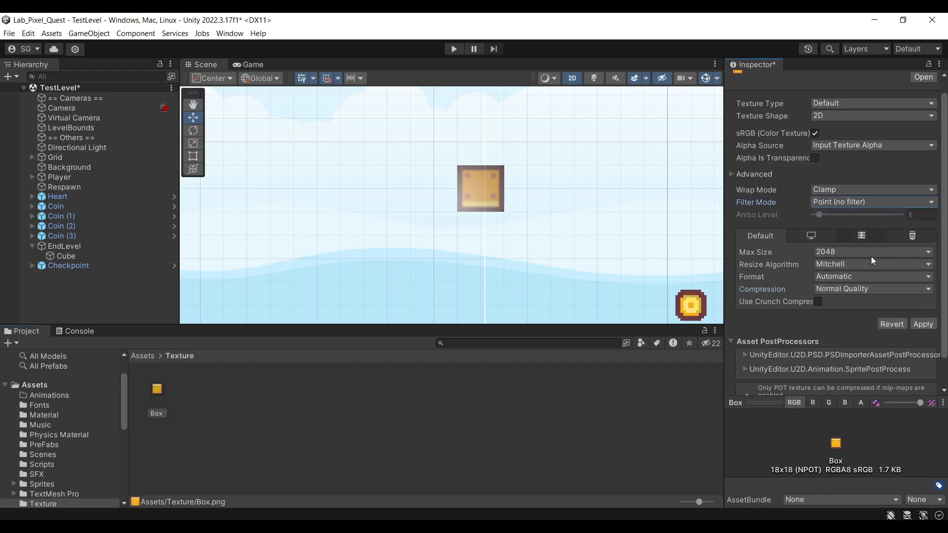
{"action": "left_click", "coordinate": [923, 324]}
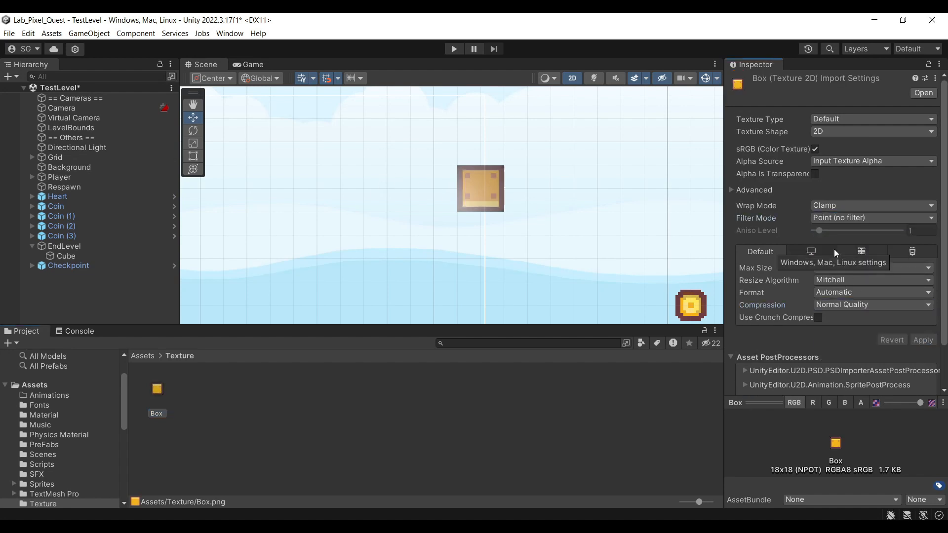
Set VictoryMateiral's Metallic to 1 and its Smoothness to about 0.45.
{"action": "left_click", "coordinate": [143, 355]}
{"action": "double_click", "coordinate": [260, 388]}
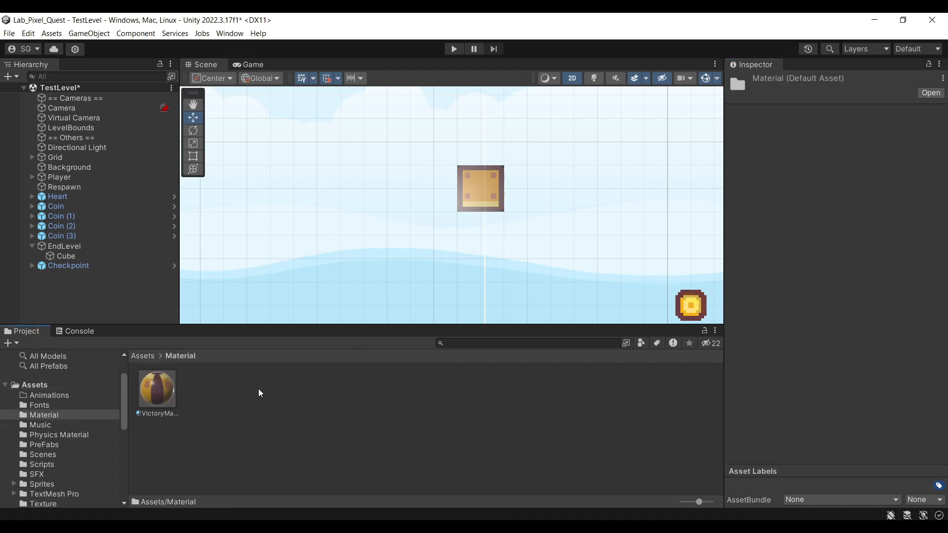
{"action": "left_click", "coordinate": [157, 390]}
{"action": "mouse_move", "coordinate": [840, 164]}
{"action": "left_mouse_down"}
{"action": "mouse_move", "coordinate": [822, 164]}
{"action": "mouse_move", "coordinate": [905, 165]}
{"action": "mouse_move", "coordinate": [845, 164]}
{"action": "mouse_move", "coordinate": [842, 150]}
{"action": "mouse_move", "coordinate": [866, 150]}
{"action": "mouse_move", "coordinate": [834, 144]}
{"action": "mouse_move", "coordinate": [946, 148]}
{"action": "left_mouse_up"}
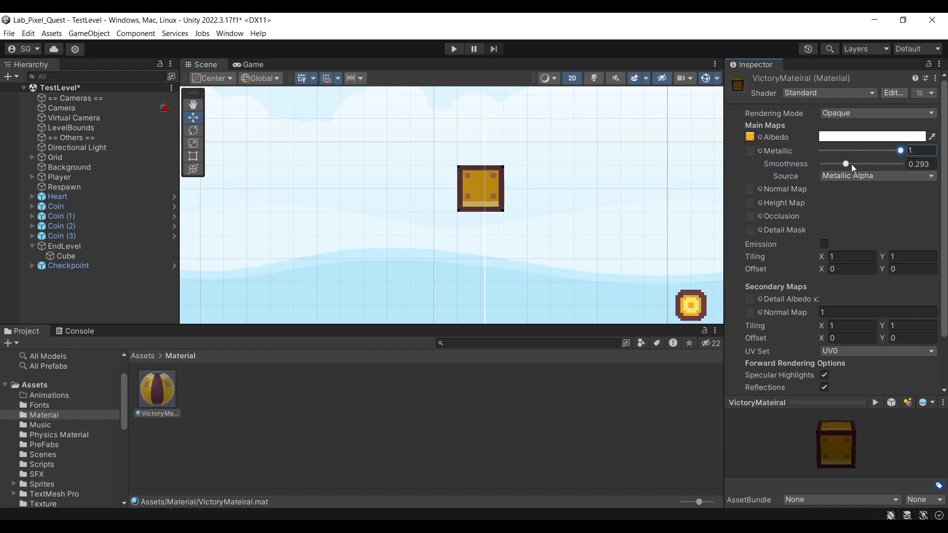
{"action": "left_click_drag", "start_coordinate": [851, 164], "coordinate": [858, 165]}
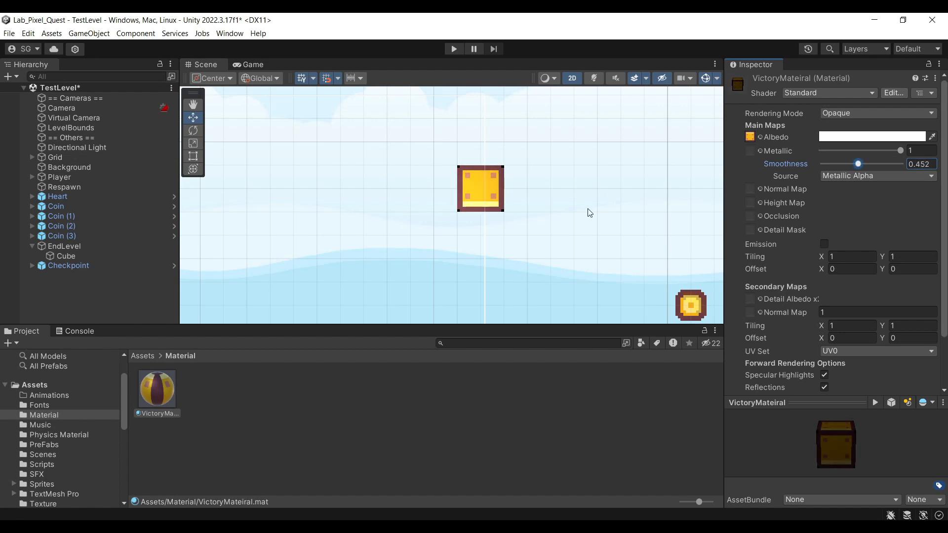
Save the EndLevel object as a prefab in the PreFabs folder.
{"action": "scroll", "coordinate": [598, 227], "scroll_direction": "down", "scroll_amount": 5}
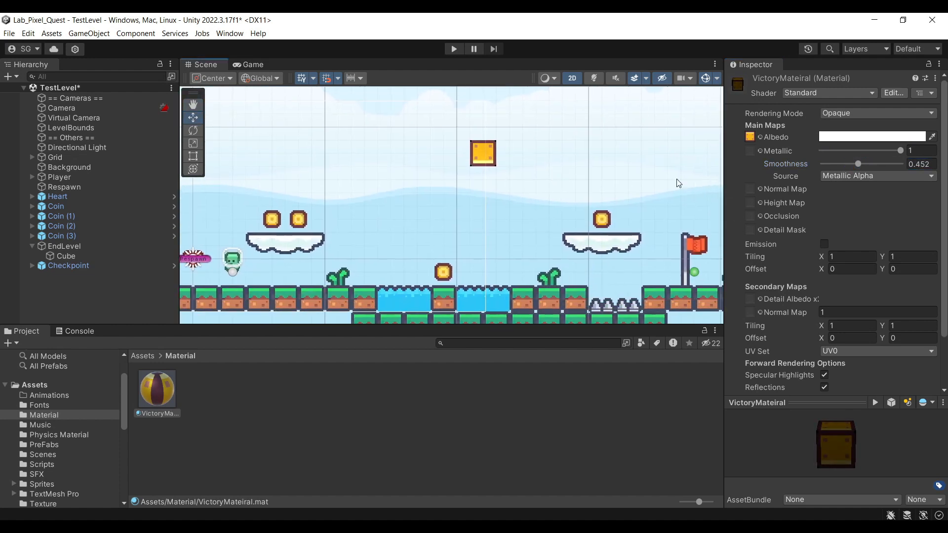
{"action": "scroll", "coordinate": [525, 190], "scroll_direction": "down", "scroll_amount": 4}
{"action": "middle_click_drag", "start_coordinate": [529, 183], "coordinate": [543, 200]}
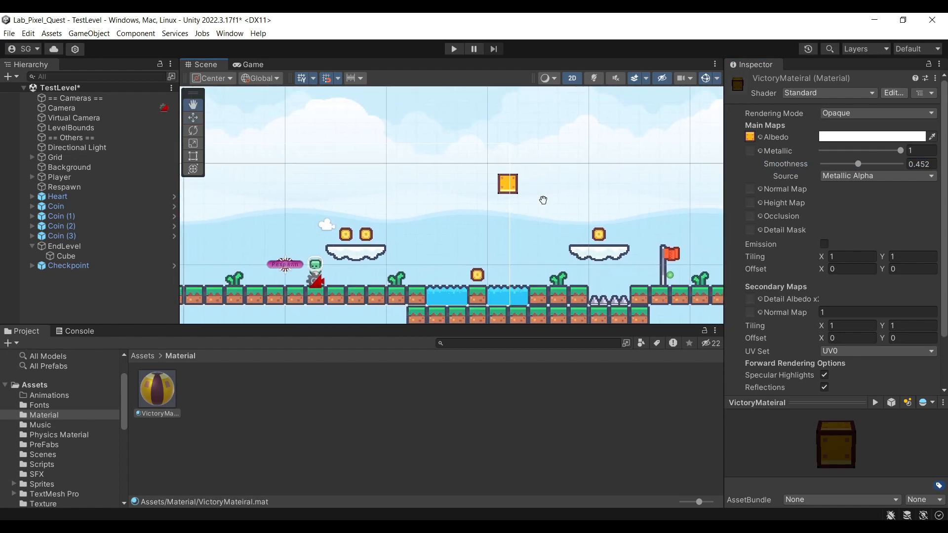
{"action": "left_click", "coordinate": [94, 247]}
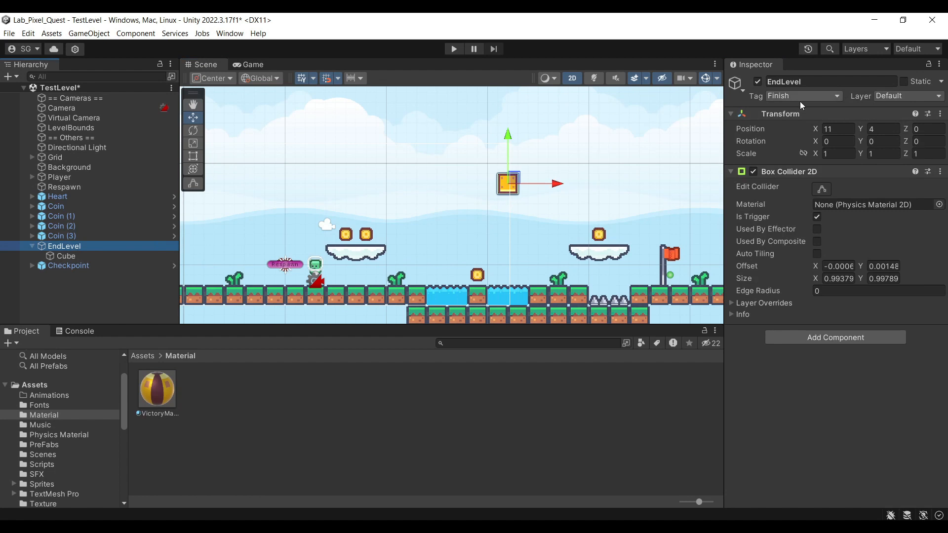
{"action": "left_click", "coordinate": [144, 357]}
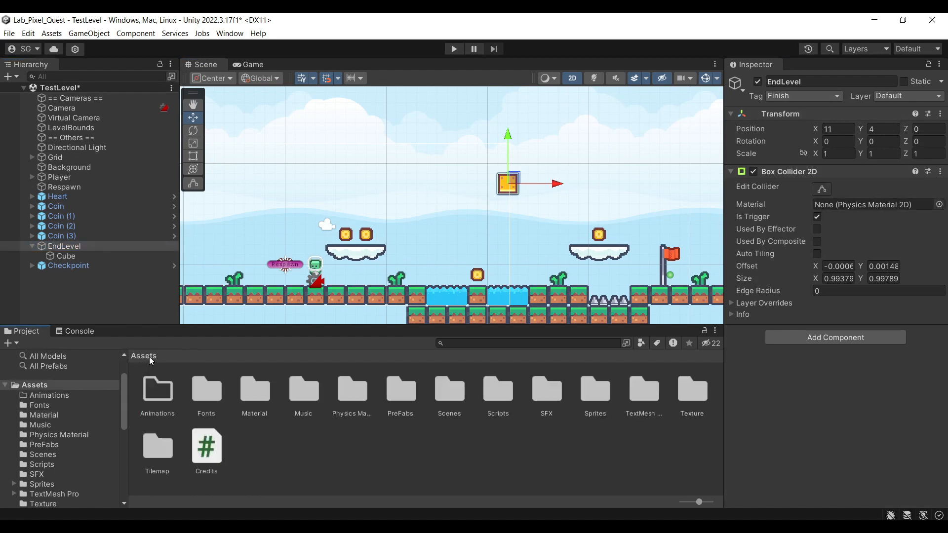
{"action": "double_click", "coordinate": [402, 405]}
{"action": "left_click_drag", "start_coordinate": [91, 247], "coordinate": [429, 434]}
Move the EndLevel cube to just above the ground between the level's starting wall and the Respawn point.
{"action": "middle_click_drag", "start_coordinate": [522, 251], "coordinate": [488, 241]}
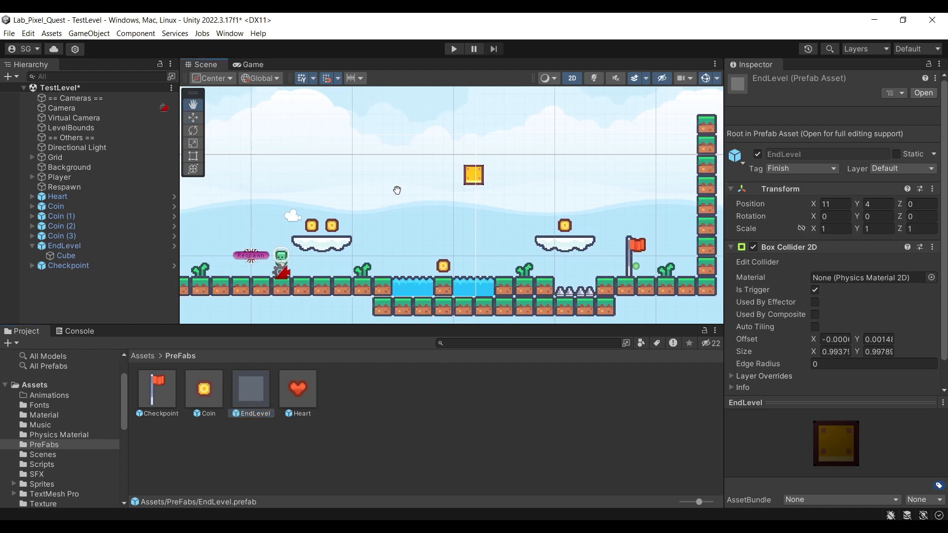
{"action": "middle_click_drag", "start_coordinate": [398, 191], "coordinate": [516, 194]}
{"action": "left_click", "coordinate": [477, 198]}
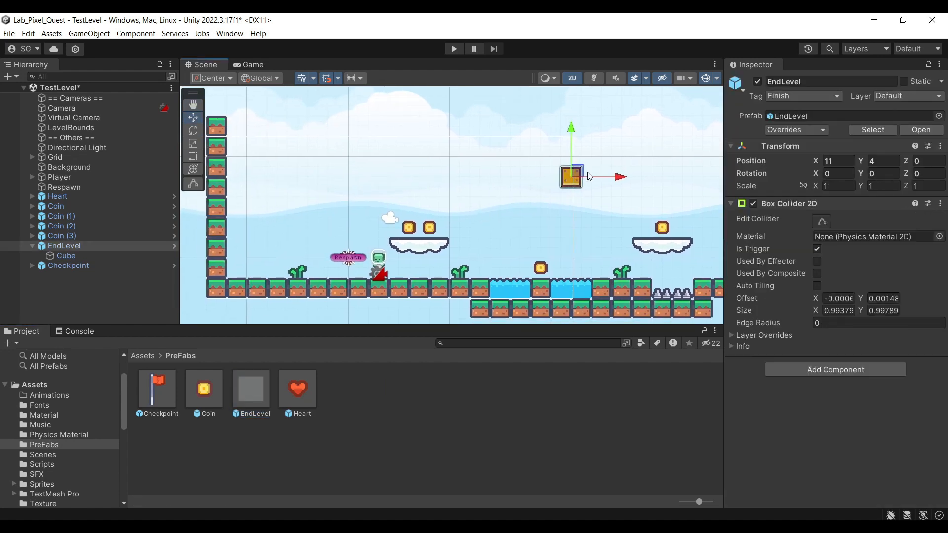
{"action": "left_click_drag", "start_coordinate": [572, 170], "coordinate": [278, 256]}
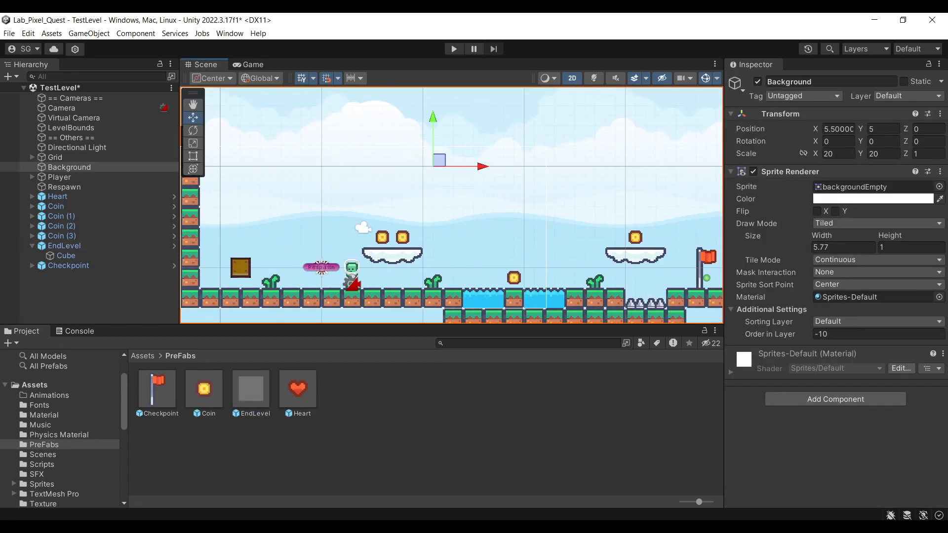
Switch to Visual Studio and duplicate the respawnTag case block directly below itself in OnTriggerEnter2D of PlayerStats.cs.
{"action": "mouse_move", "coordinate": [376, 527]}
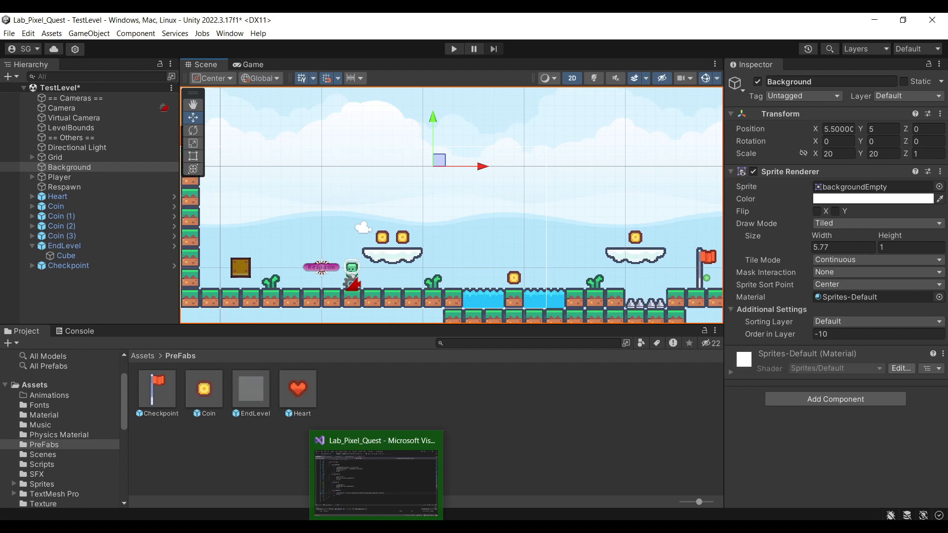
{"action": "left_click", "coordinate": [377, 474]}
{"action": "scroll", "coordinate": [122, 370], "scroll_direction": "up", "scroll_amount": 3}
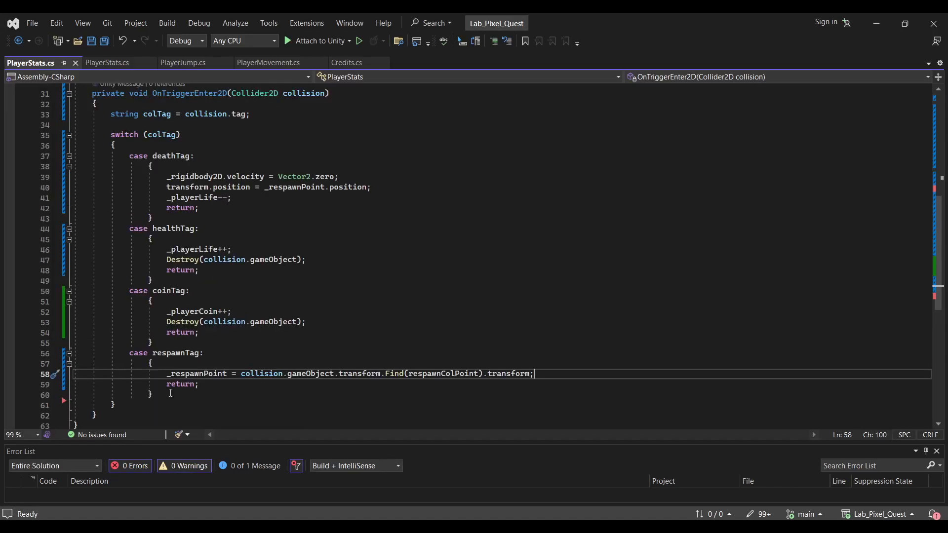
{"action": "left_click_drag", "start_coordinate": [170, 393], "coordinate": [74, 353]}
{"action": "key", "text": "ctrl+c"}
{"action": "left_click", "coordinate": [213, 400]}
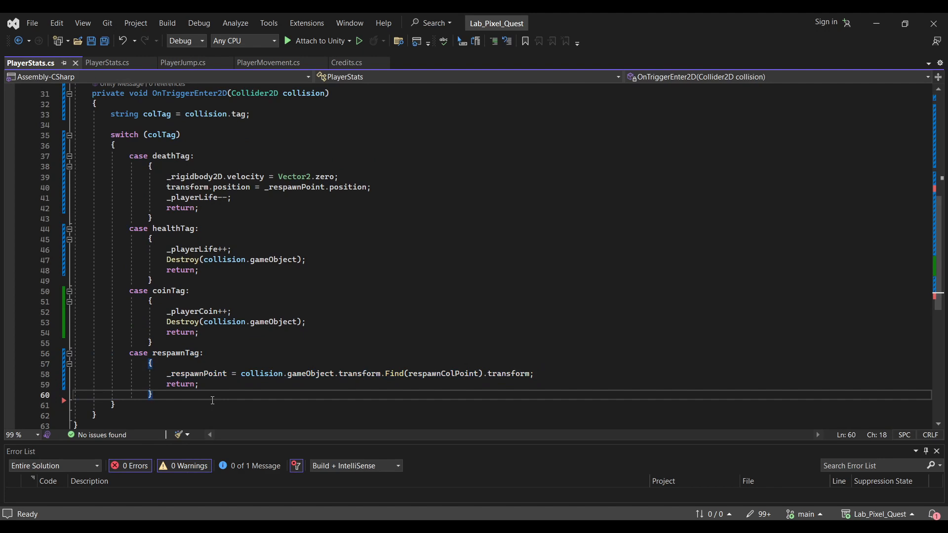
{"action": "key", "text": "Return"}
{"action": "key", "text": "ctrl+v"}
{"action": "scroll", "coordinate": [212, 400], "scroll_direction": "down", "scroll_amount": 1}
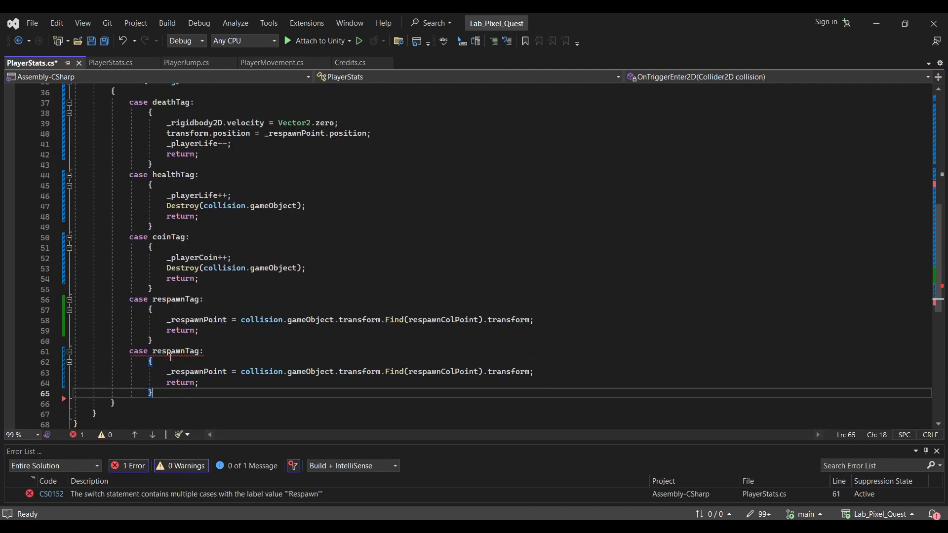
Duplicate the respawnTag string constant declaration and set the copy's value to "Finish".
{"action": "scroll", "coordinate": [283, 277], "scroll_direction": "up", "scroll_amount": 12}
{"action": "left_click_drag", "start_coordinate": [335, 264], "coordinate": [70, 253]}
{"action": "left_click", "coordinate": [309, 248]}
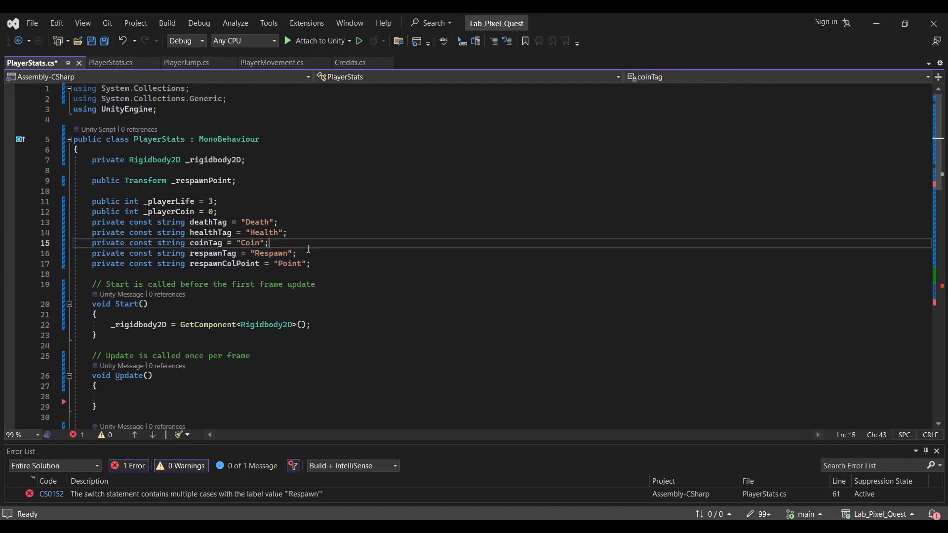
{"action": "left_click", "coordinate": [314, 252]}
{"action": "key", "text": "ctrl+d"}
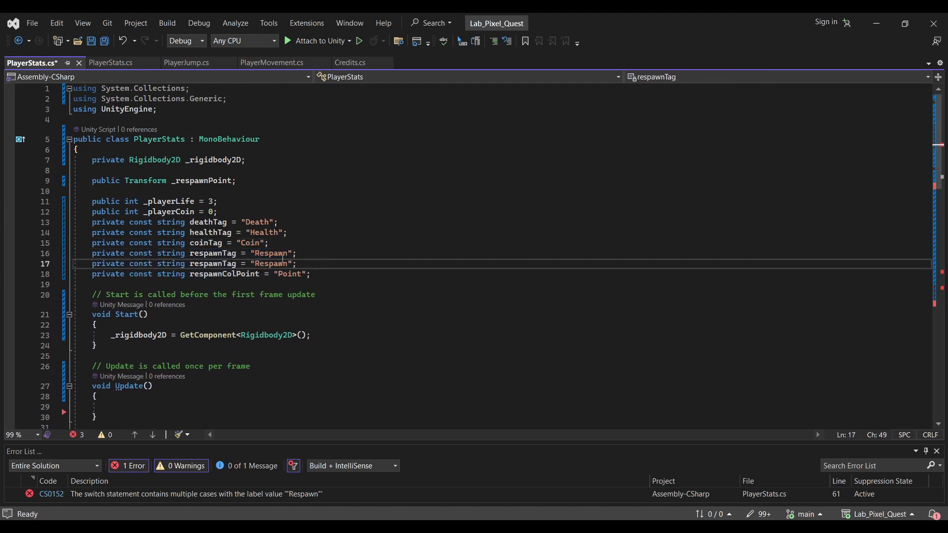
{"action": "double_click", "coordinate": [282, 256]}
{"action": "double_click", "coordinate": [283, 275]}
{"action": "double_click", "coordinate": [283, 266]}
{"action": "type", "text": "F"}
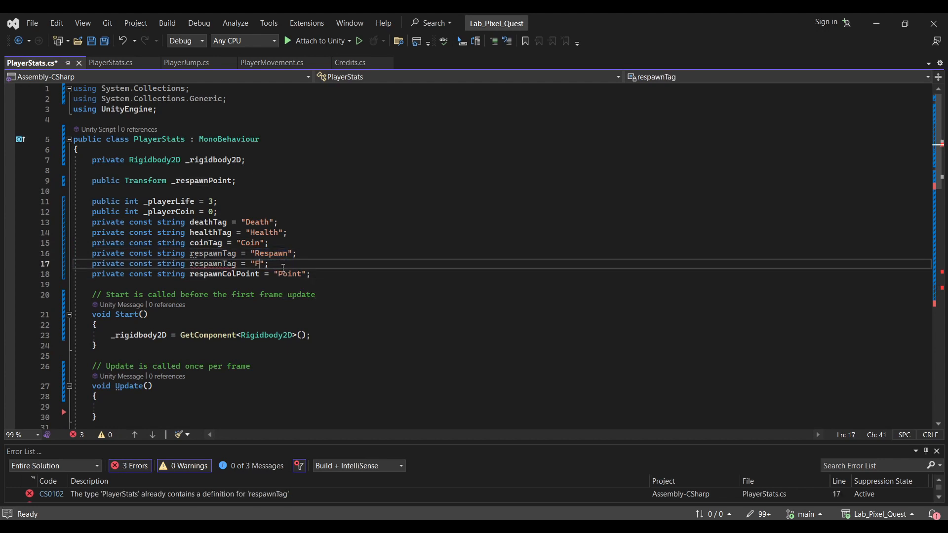
{"action": "type", "text": "inish"}
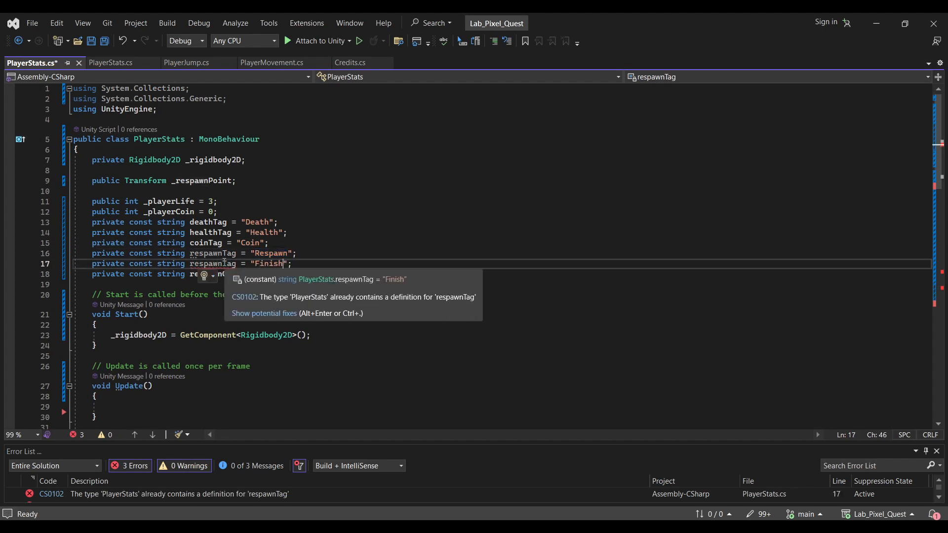
Rename the duplicated constant holding "Finish" to finishTag.
{"action": "left_click_drag", "start_coordinate": [222, 263], "coordinate": [190, 263]}
{"action": "type", "text": "finihs"}
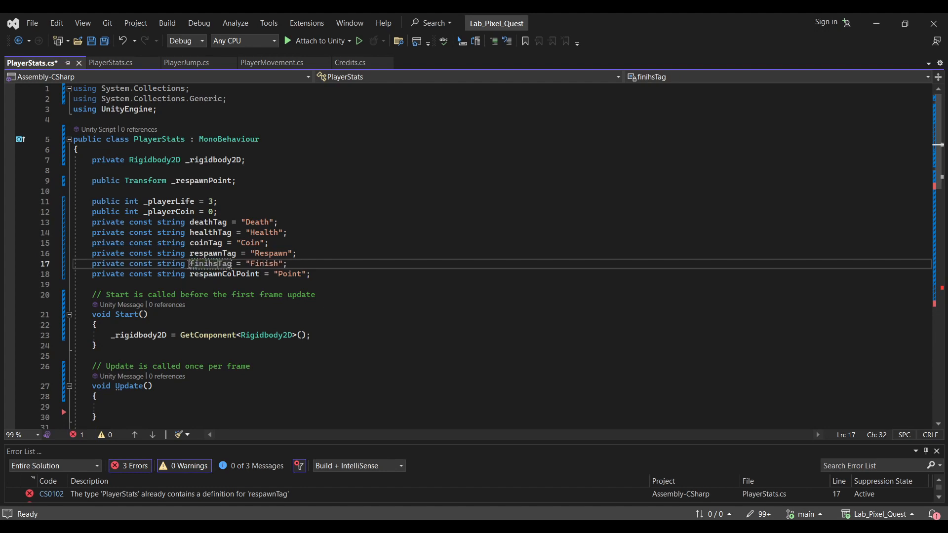
{"action": "key", "text": "BackSpace"}
{"action": "key", "text": "BackSpace"}
{"action": "type", "text": "sh"}
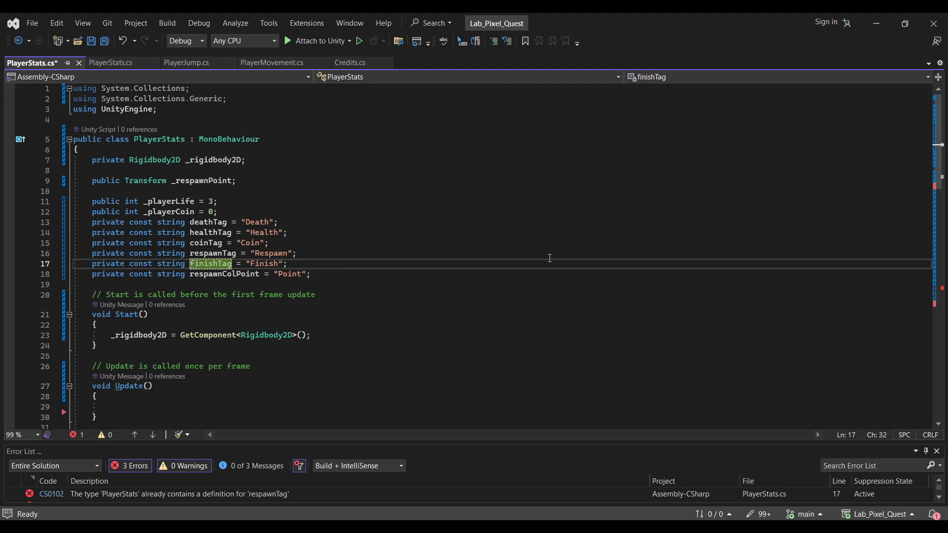
Change the duplicated case's label to finishTag and remove the _respawnPoint assignment from its body.
{"action": "left_click", "coordinate": [547, 256]}
{"action": "scroll", "coordinate": [539, 265], "scroll_direction": "down", "scroll_amount": 7}
{"action": "scroll", "coordinate": [538, 265], "scroll_direction": "down", "scroll_amount": 9}
{"action": "scroll", "coordinate": [494, 266], "scroll_direction": "up", "scroll_amount": 2}
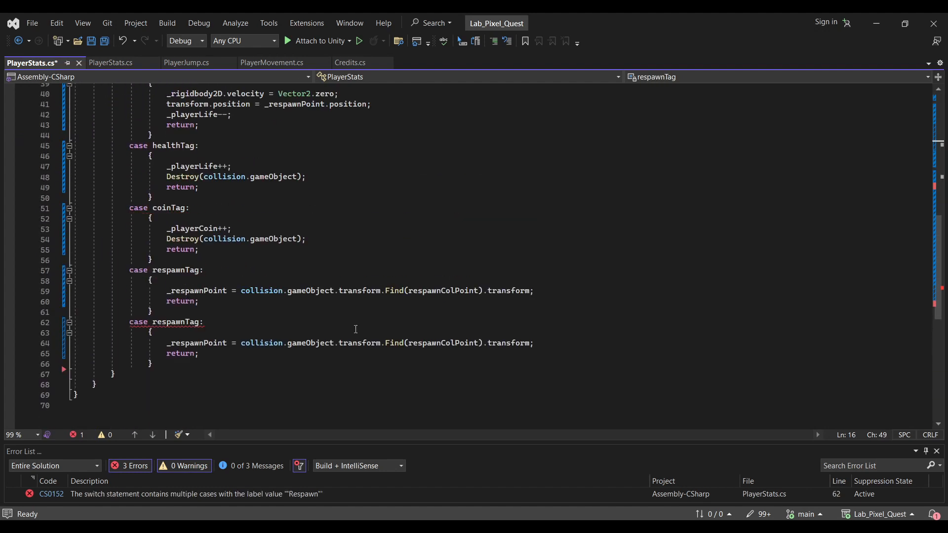
{"action": "double_click", "coordinate": [177, 322]}
{"action": "type", "text": "finishTag"}
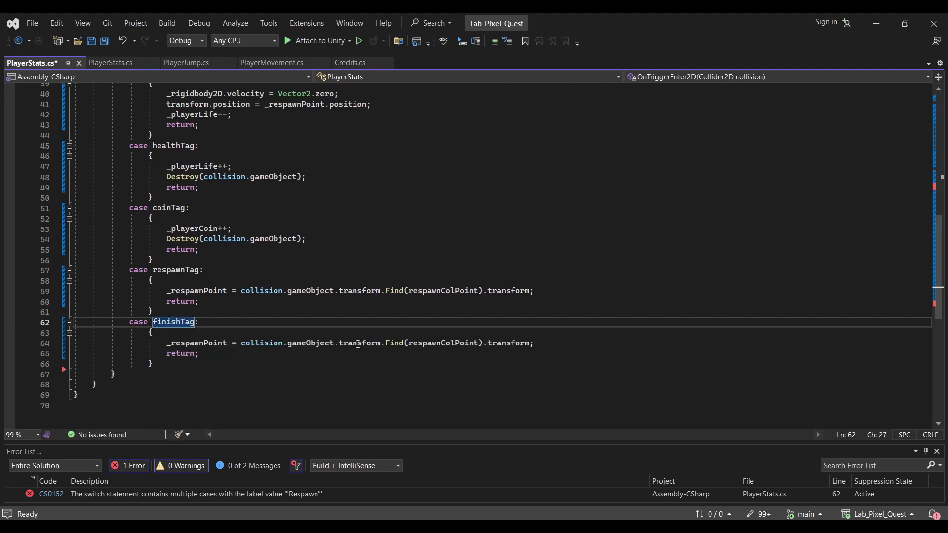
{"action": "left_click_drag", "start_coordinate": [553, 345], "coordinate": [167, 343]}
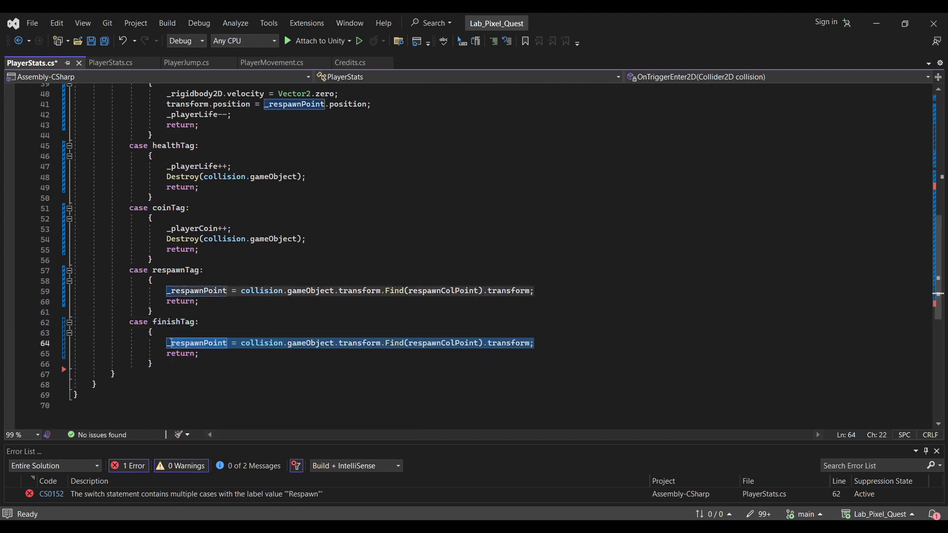
Add the directive using UnityEngine.SceneManagement; below the existing using lines.
{"action": "scroll", "coordinate": [402, 370], "scroll_direction": "up", "scroll_amount": 13}
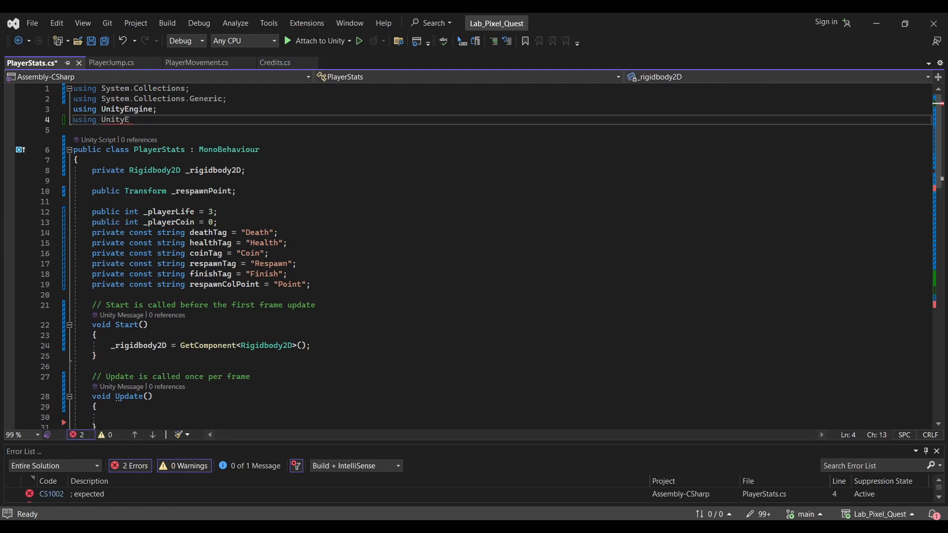
{"action": "type", "text": "ine.Sc"}
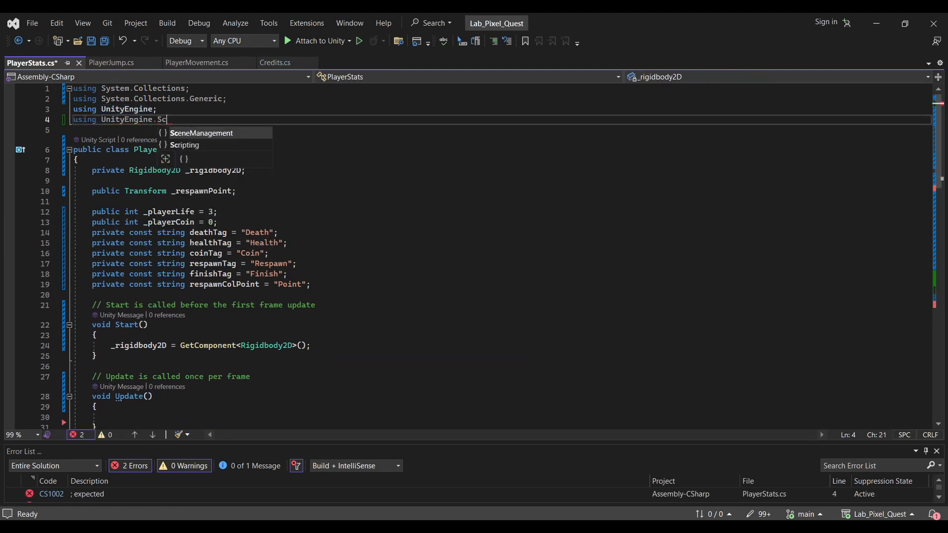
{"action": "type", "text": "eneManagement;"}
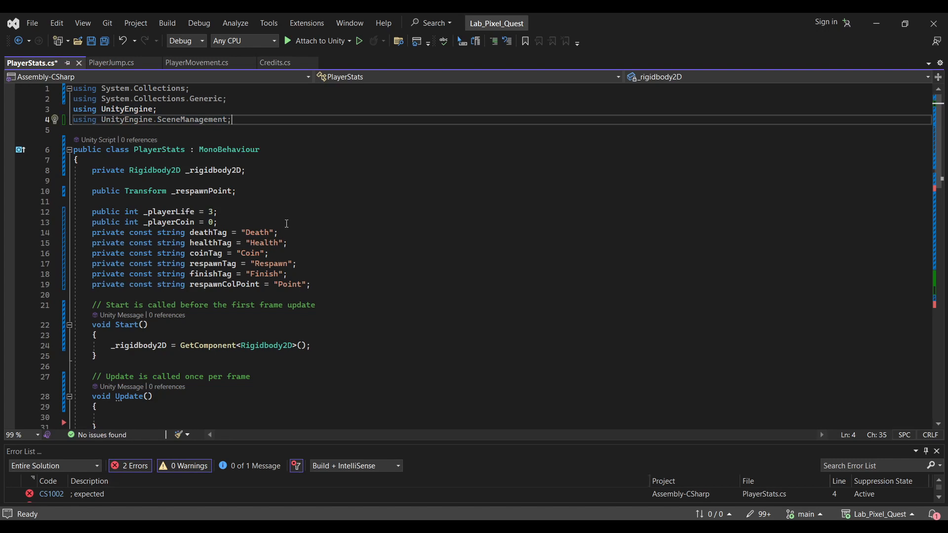
Write a SceneManager.LoadScene call with an empty string argument above the return in the finishTag case.
{"action": "scroll", "coordinate": [299, 235], "scroll_direction": "down", "scroll_amount": 16}
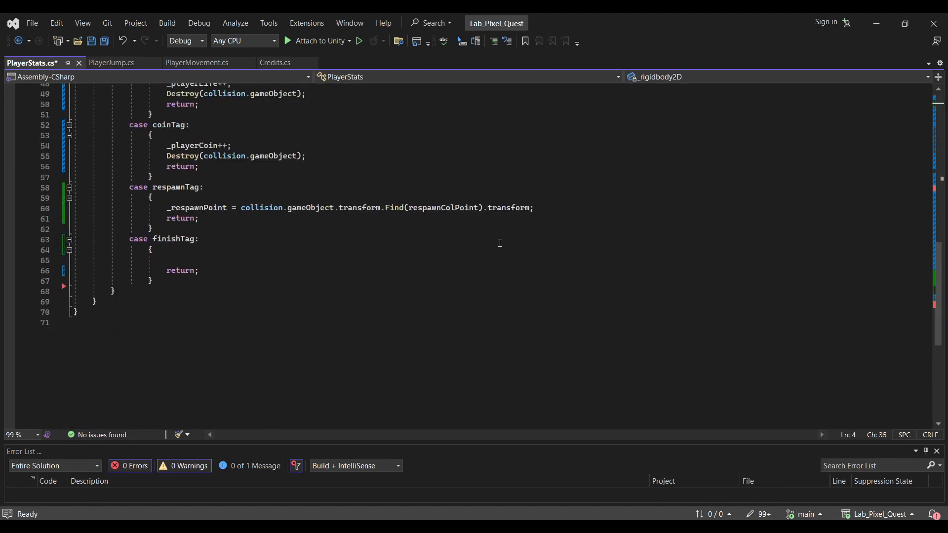
{"action": "scroll", "coordinate": [305, 322], "scroll_direction": "up", "scroll_amount": 2}
{"action": "left_click", "coordinate": [305, 322]}
{"action": "scroll", "coordinate": [464, 316], "scroll_direction": "up", "scroll_amount": 2}
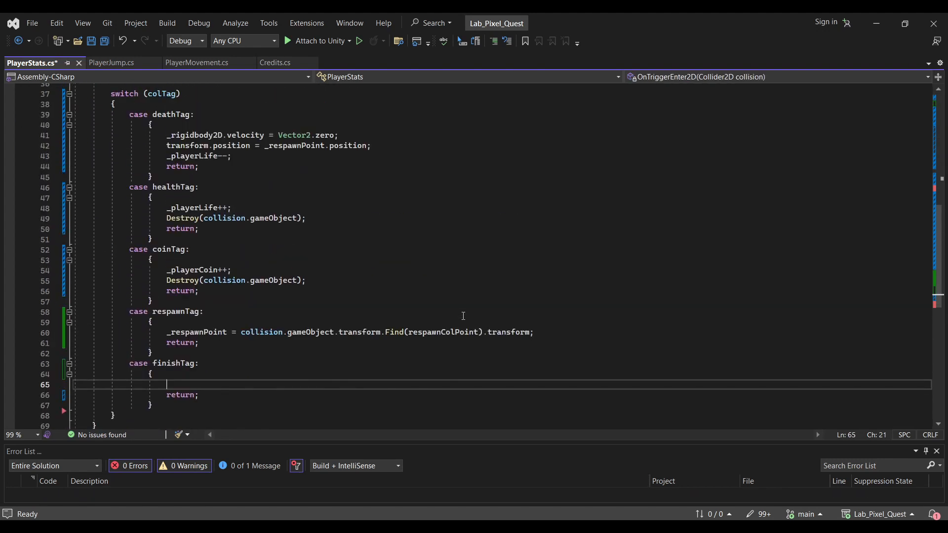
{"action": "type", "text": "Sce"}
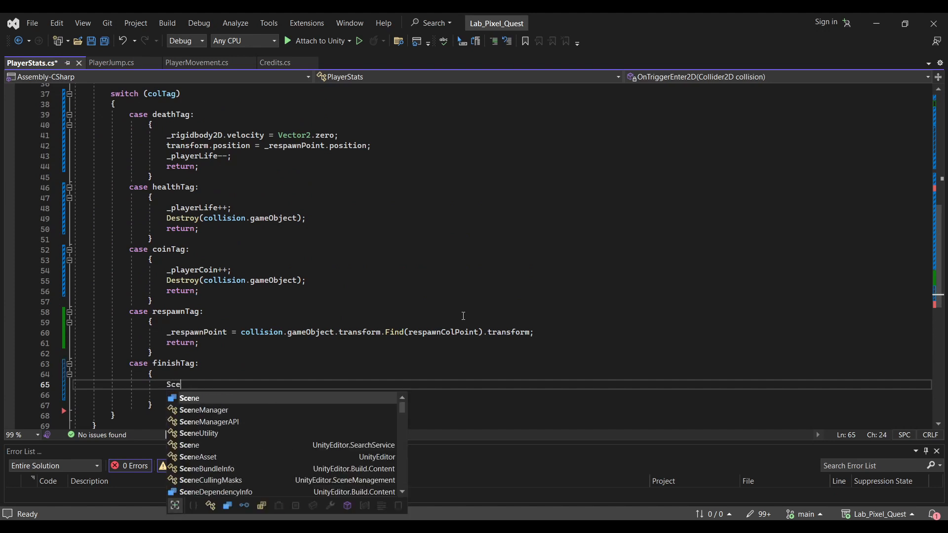
{"action": "key", "text": "Tab"}
{"action": "type", "text": ".Lo"}
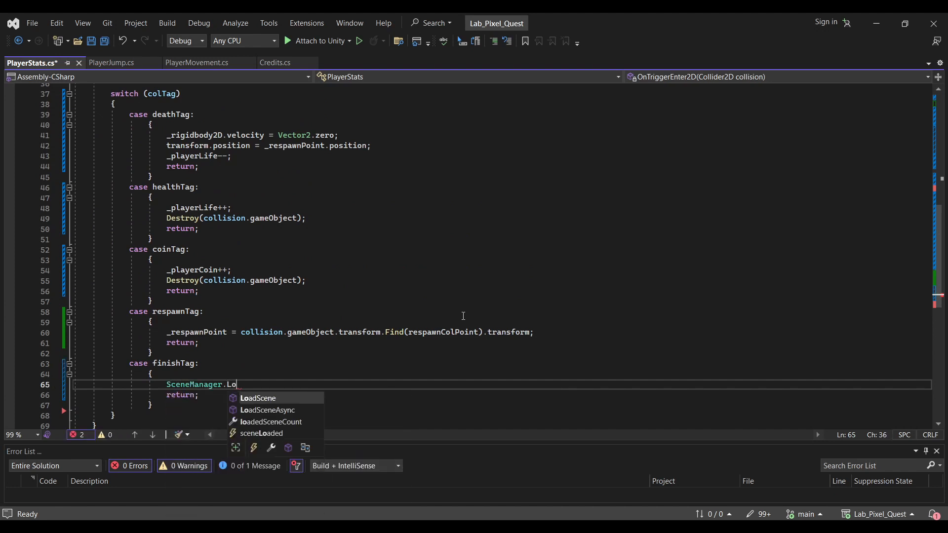
{"action": "key", "text": "Tab"}
{"action": "type", "text": "(\""}
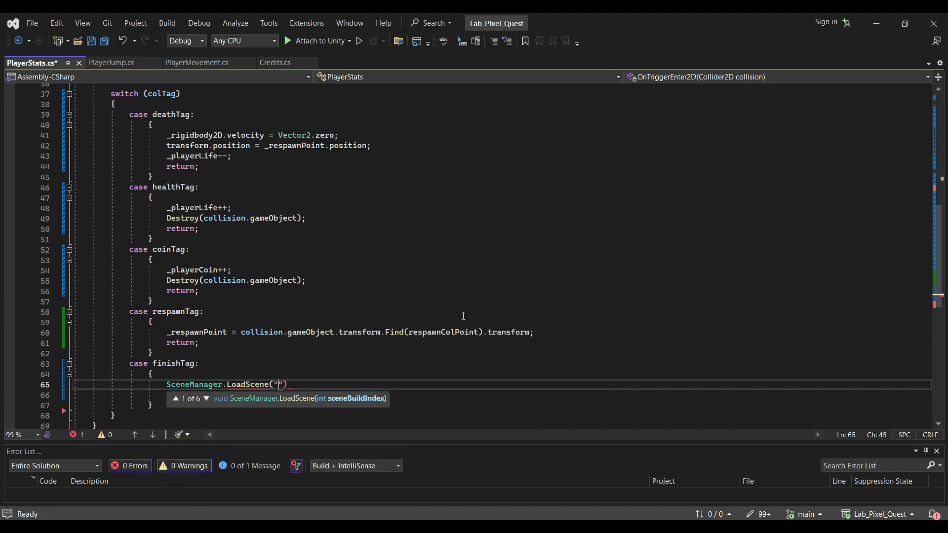
Start declaring a public string variable named nextLevel below the _playerCoin declaration.
{"action": "scroll", "coordinate": [445, 297], "scroll_direction": "up", "scroll_amount": 10}
{"action": "scroll", "coordinate": [436, 275], "scroll_direction": "up", "scroll_amount": 1}
{"action": "left_click", "coordinate": [273, 223]}
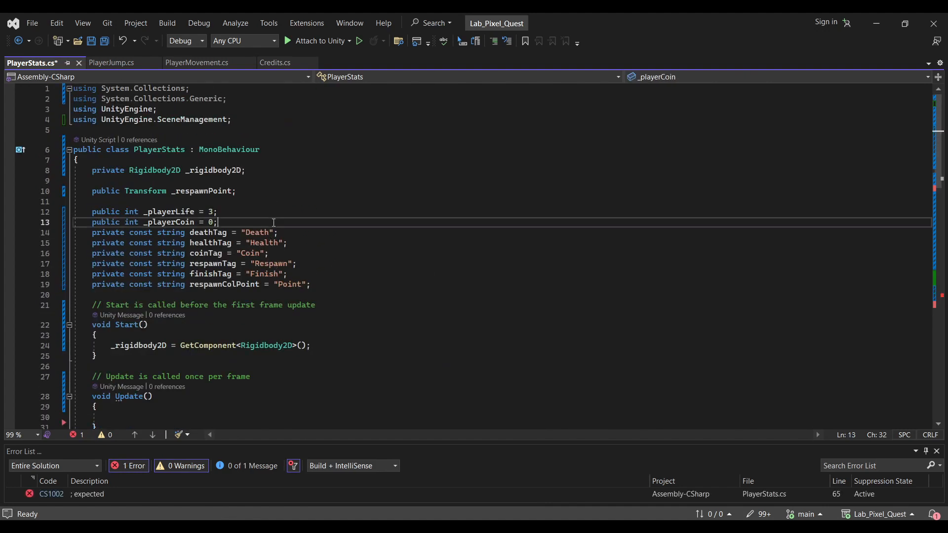
{"action": "key", "text": "Return"}
{"action": "type", "text": "public "}
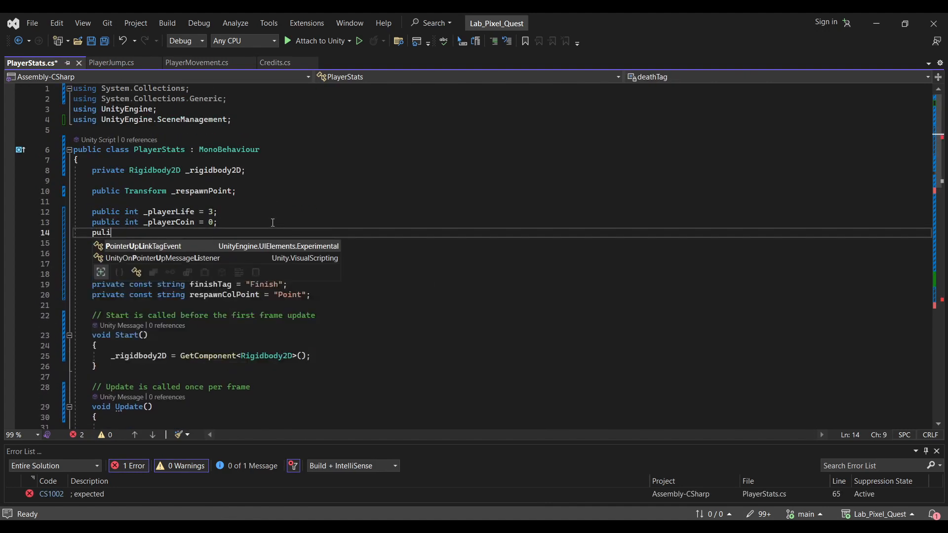
{"action": "type", "text": "string "}
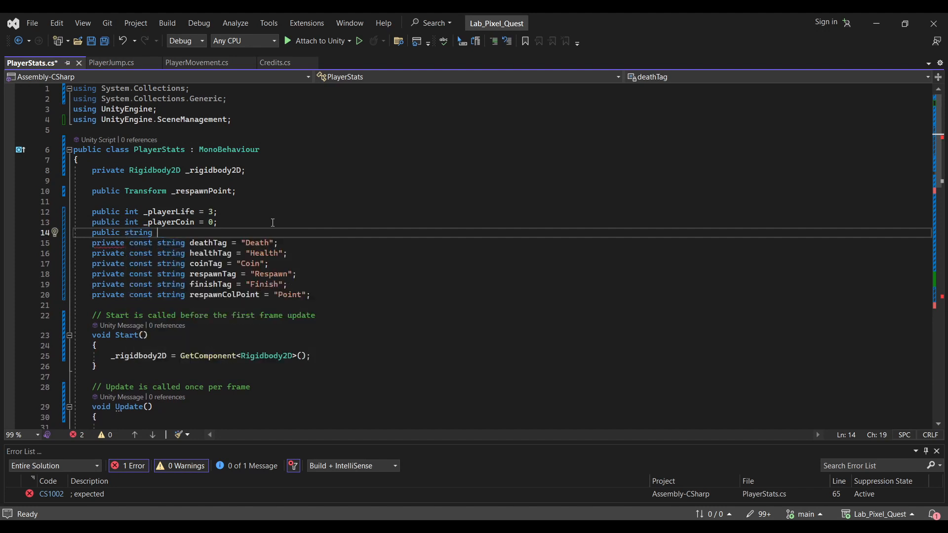
{"action": "type", "text": "nextle"}
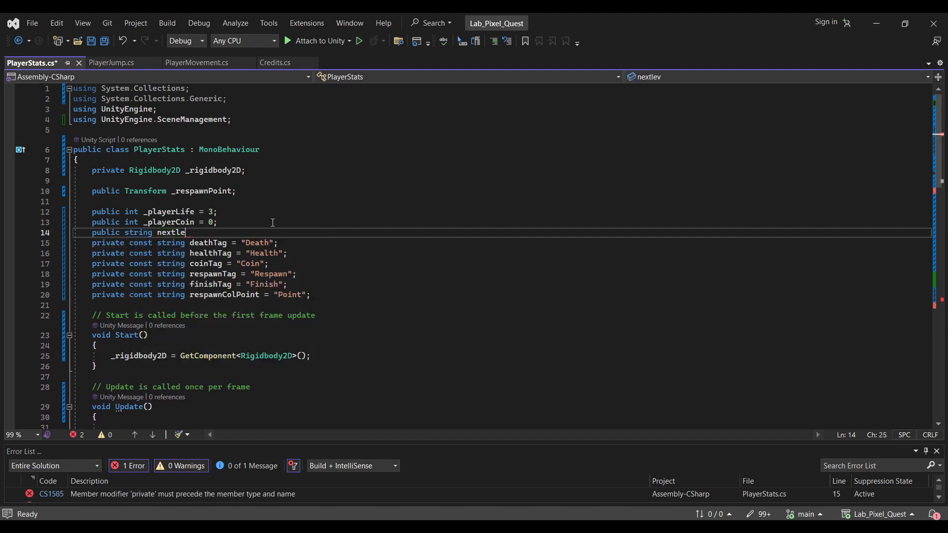
{"action": "key", "text": "BackSpace"}
{"action": "key", "text": "BackSpace"}
{"action": "type", "text": "Level ="}
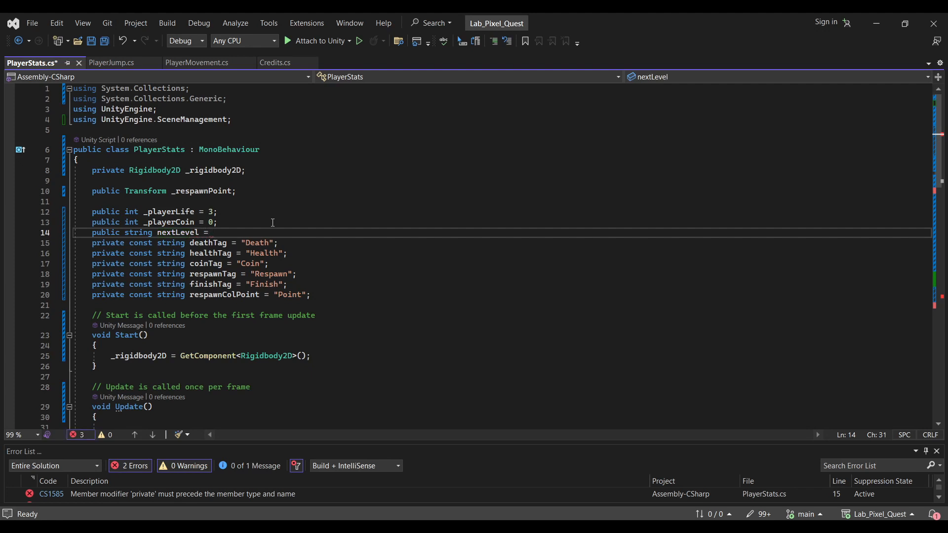
Initialise nextLevel with the string "Level_2" and end the statement with a semicolon.
{"action": "type", "text": "\""}
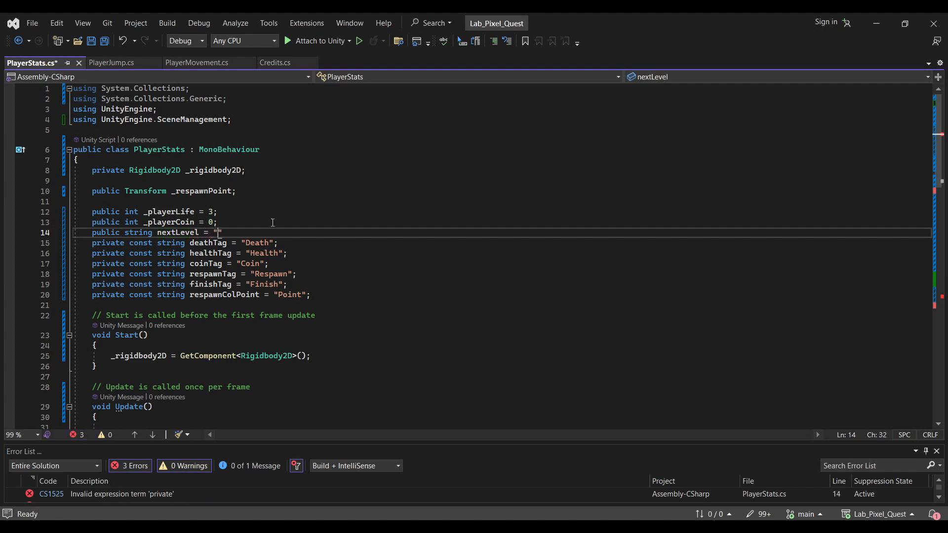
{"action": "type", "text": "\""}
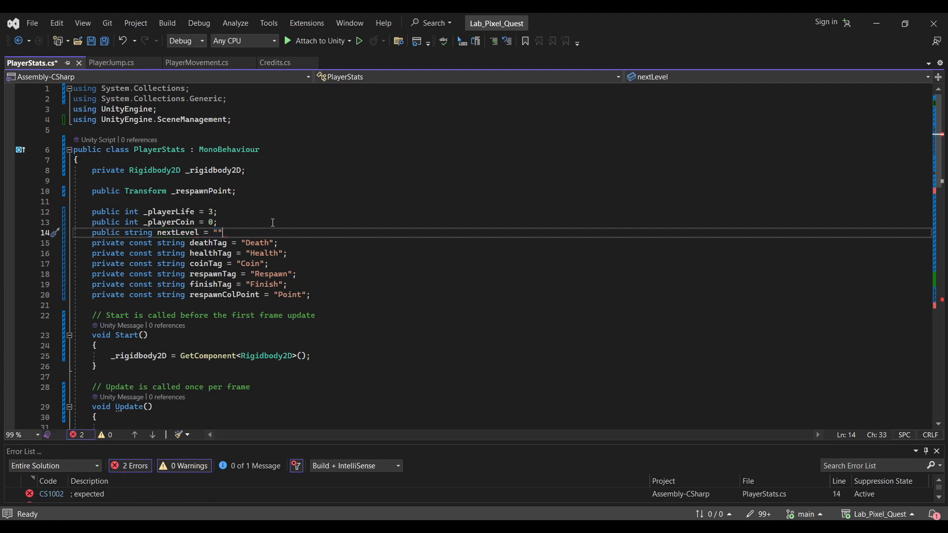
{"action": "key", "text": "Left"}
{"action": "type", "text": "Level 2"}
{"action": "key", "text": "BackSpace"}
{"action": "key", "text": "BackSpace"}
{"action": "type", "text": "_2"}
{"action": "key", "text": "Right"}
{"action": "type", "text": ";"}
Replace the LoadScene call's empty string with nextLevel, complete the statement with a semicolon, and save the script.
{"action": "scroll", "coordinate": [280, 220], "scroll_direction": "down", "scroll_amount": 1}
{"action": "scroll", "coordinate": [280, 219], "scroll_direction": "down", "scroll_amount": 15}
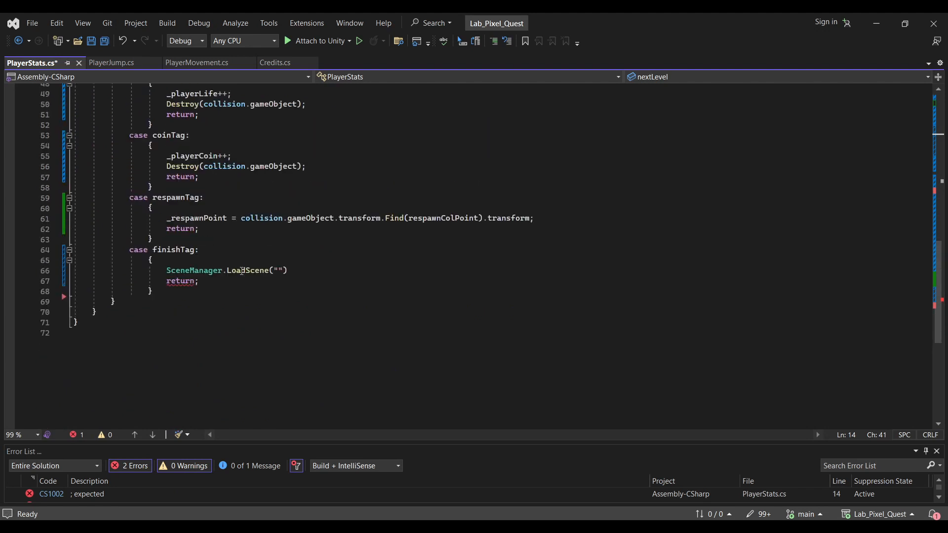
{"action": "left_click", "coordinate": [285, 271]}
{"action": "key", "text": "BackSpace"}
{"action": "key", "text": "BackSpace"}
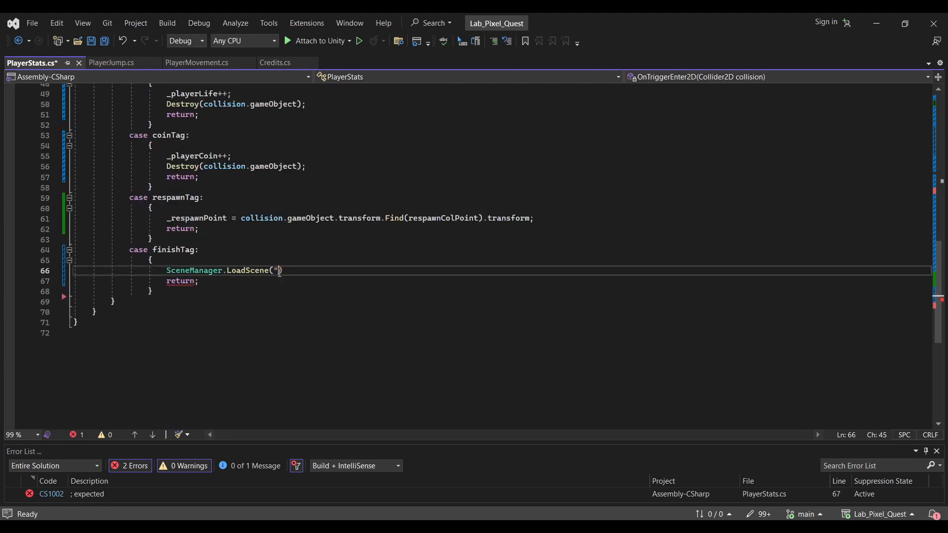
{"action": "type", "text": "ne"}
{"action": "key", "text": "Tab"}
{"action": "key", "text": "Right"}
{"action": "type", "text": ";"}
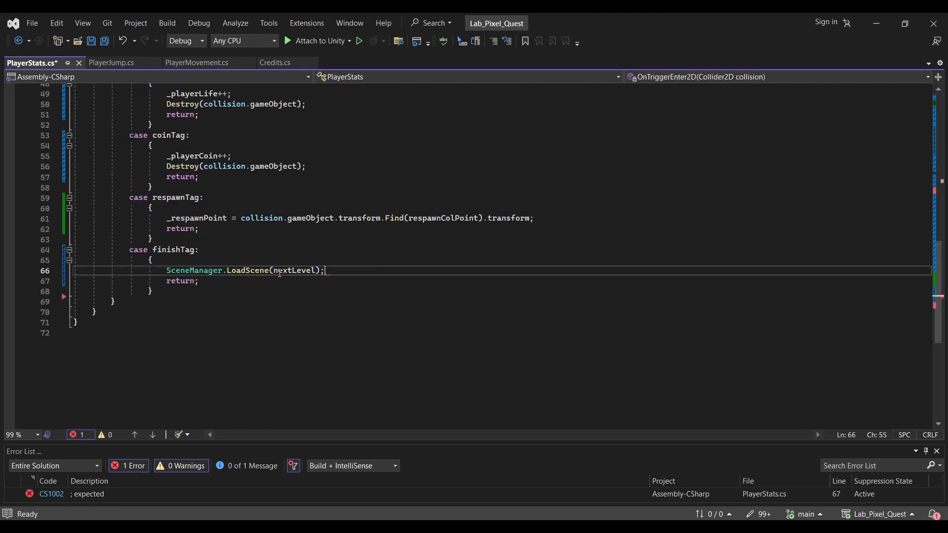
{"action": "key", "text": "ctrl+s"}
{"action": "scroll", "coordinate": [182, 324], "scroll_direction": "up", "scroll_amount": 3}
{"action": "mouse_move", "coordinate": [292, 362]}
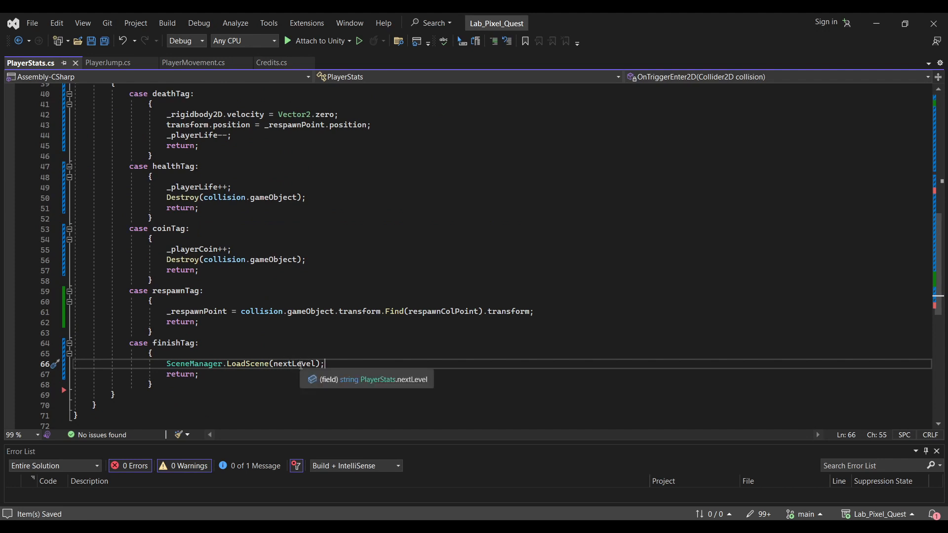
Review the nextLevel and _playerLife declarations and the OnTriggerEnter2D switch cases in the PlayerStats script.
{"action": "scroll", "coordinate": [301, 365], "scroll_direction": "up", "scroll_amount": 13}
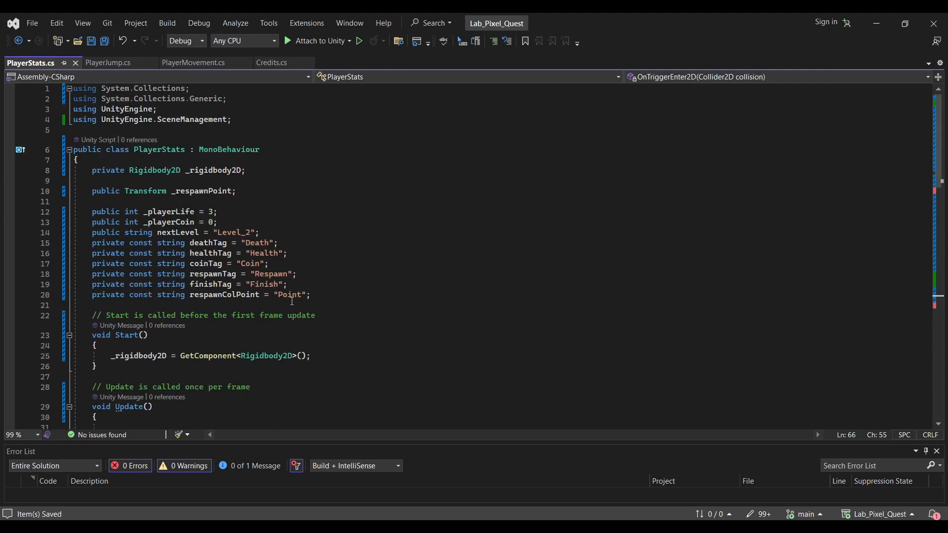
{"action": "left_click", "coordinate": [238, 229]}
{"action": "scroll", "coordinate": [299, 267], "scroll_direction": "down", "scroll_amount": 16}
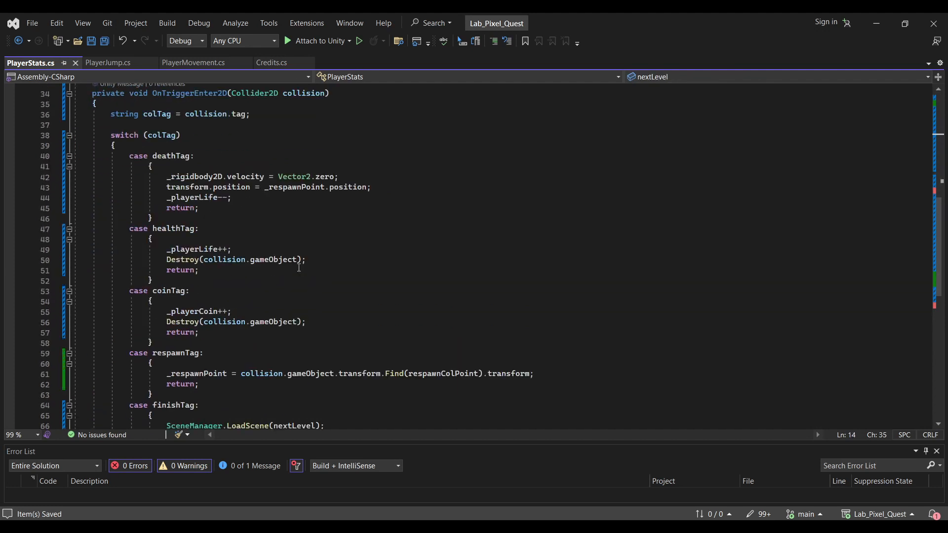
{"action": "scroll", "coordinate": [296, 267], "scroll_direction": "up", "scroll_amount": 2}
{"action": "scroll", "coordinate": [291, 268], "scroll_direction": "up", "scroll_amount": 1}
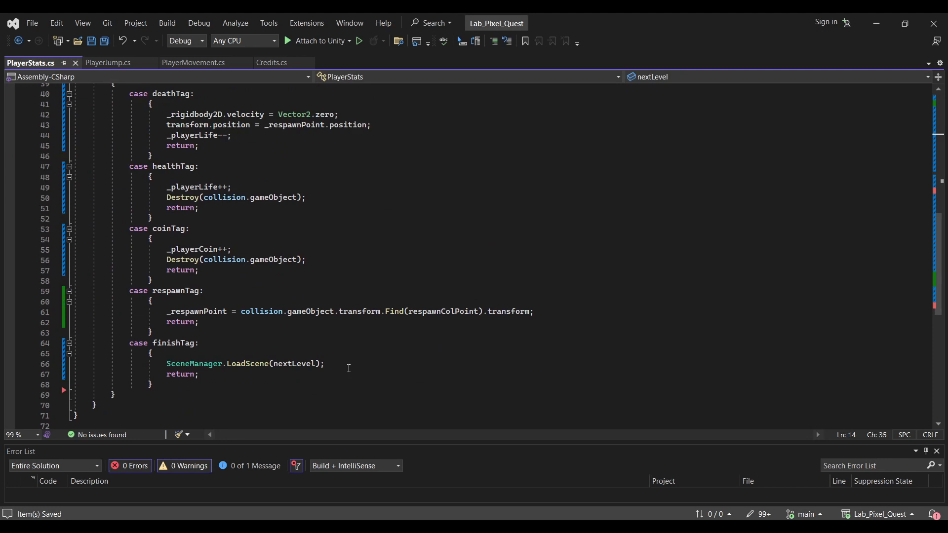
{"action": "scroll", "coordinate": [349, 368], "scroll_direction": "up", "scroll_amount": 1}
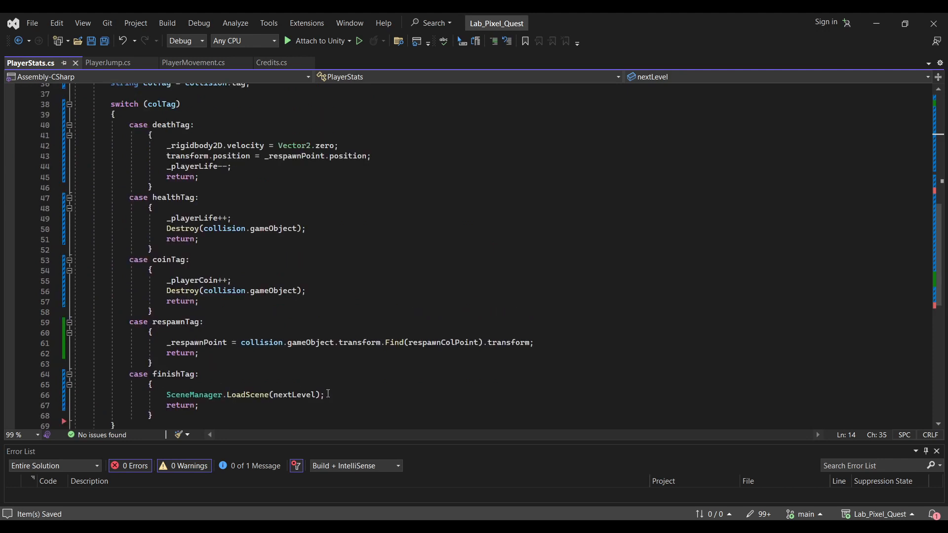
{"action": "scroll", "coordinate": [328, 394], "scroll_direction": "up", "scroll_amount": 10}
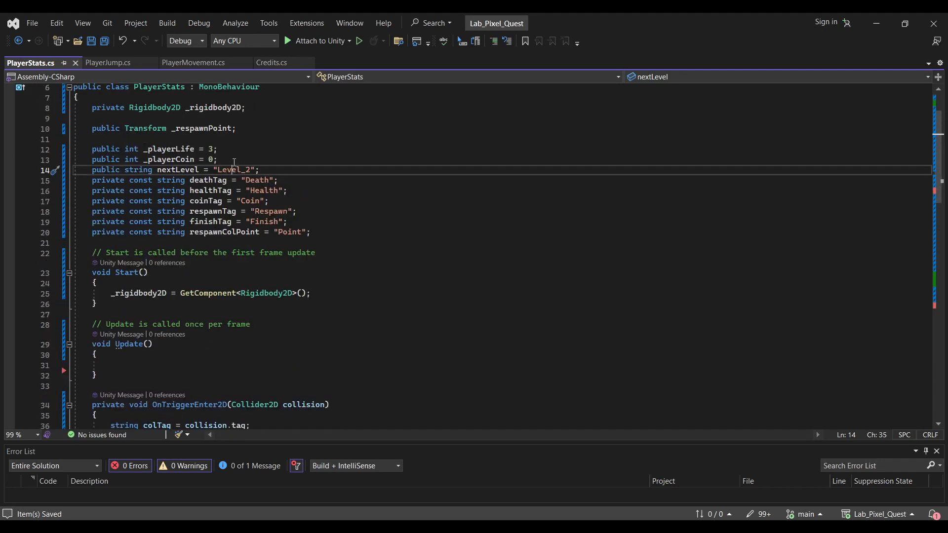
{"action": "left_click", "coordinate": [229, 150]}
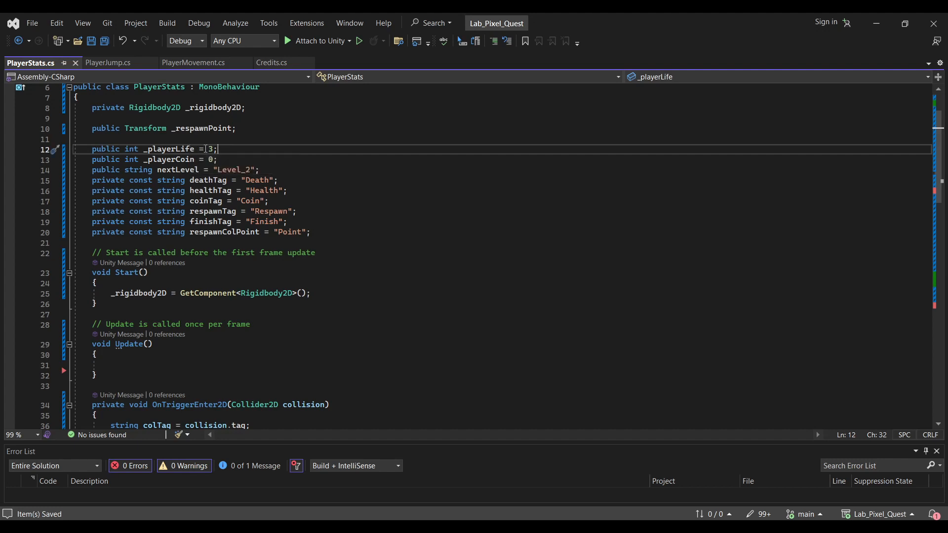
Add an if block with the condition _playerLife <= 0 below the _playerLife-- statement in the deathTag case.
{"action": "scroll", "coordinate": [272, 252], "scroll_direction": "down", "scroll_amount": 8}
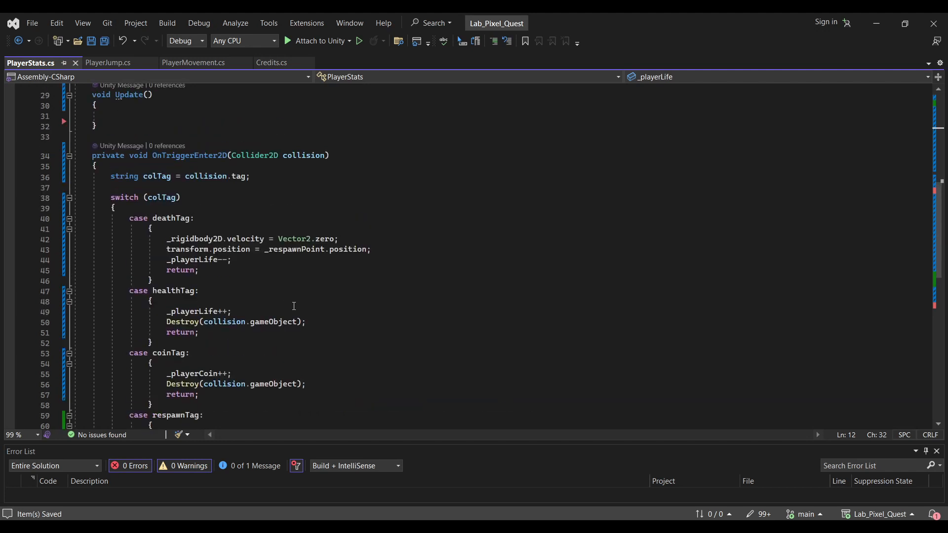
{"action": "left_click", "coordinate": [261, 261]}
{"action": "key", "text": "Return"}
{"action": "type", "text": "if("}
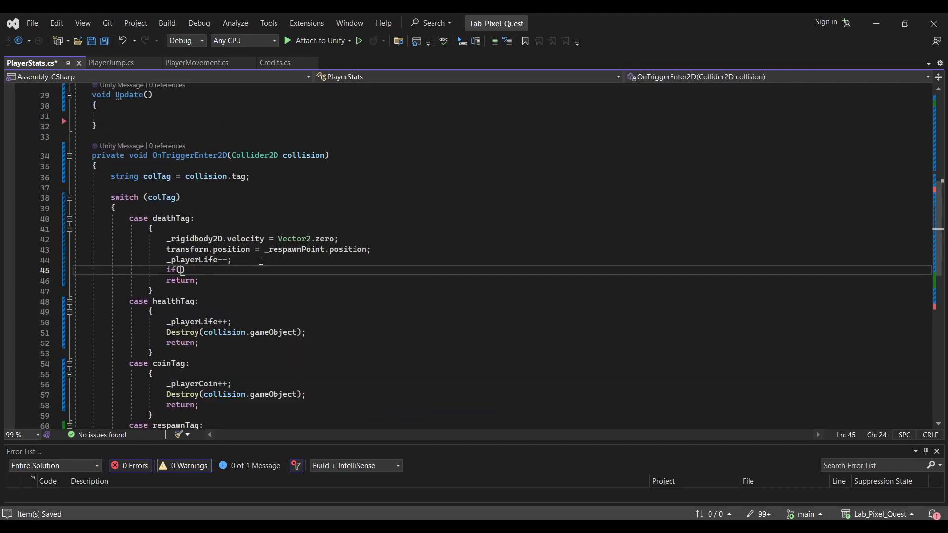
{"action": "key", "text": "Tab"}
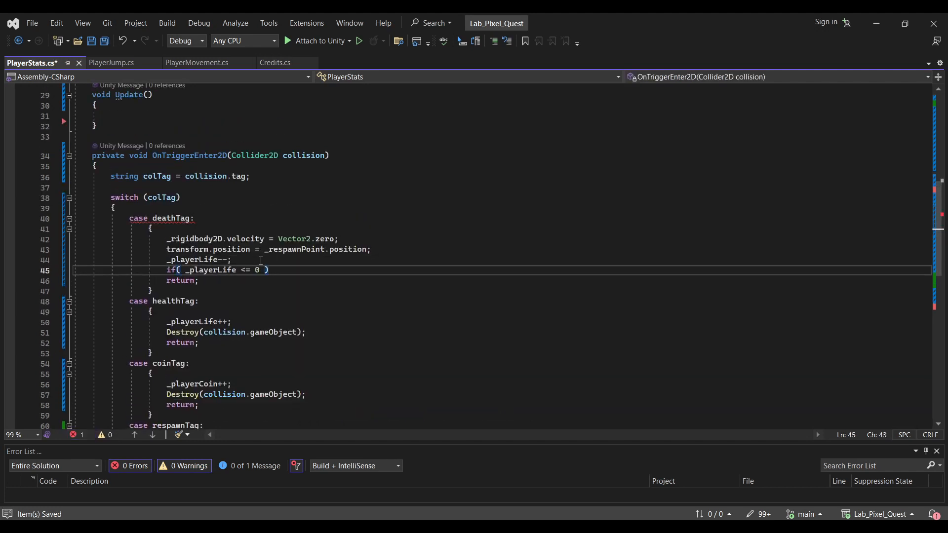
{"action": "type", "text": "{"}
{"action": "key", "text": "Return"}
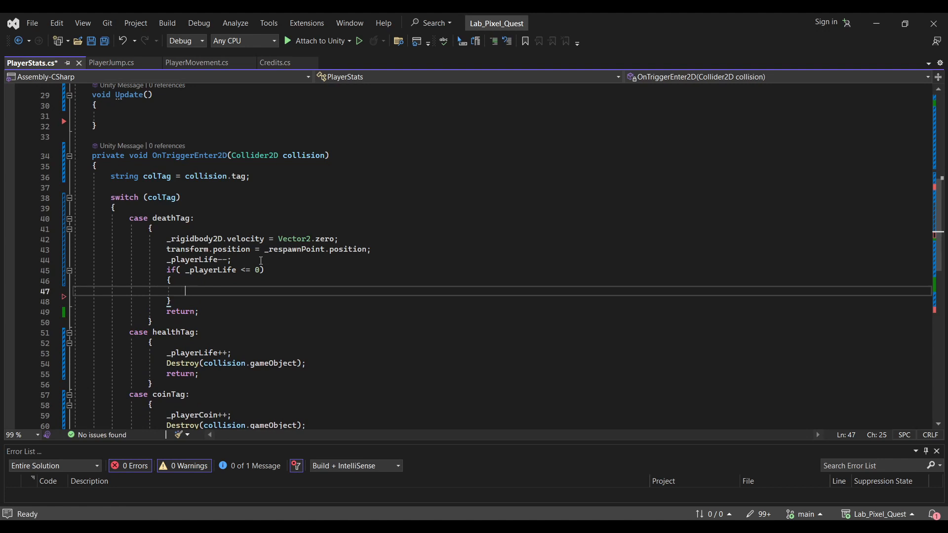
Declare a string SceneName assigned from SceneManager.GetActiveScene() inside the new if block.
{"action": "type", "text": "string SceneName = "}
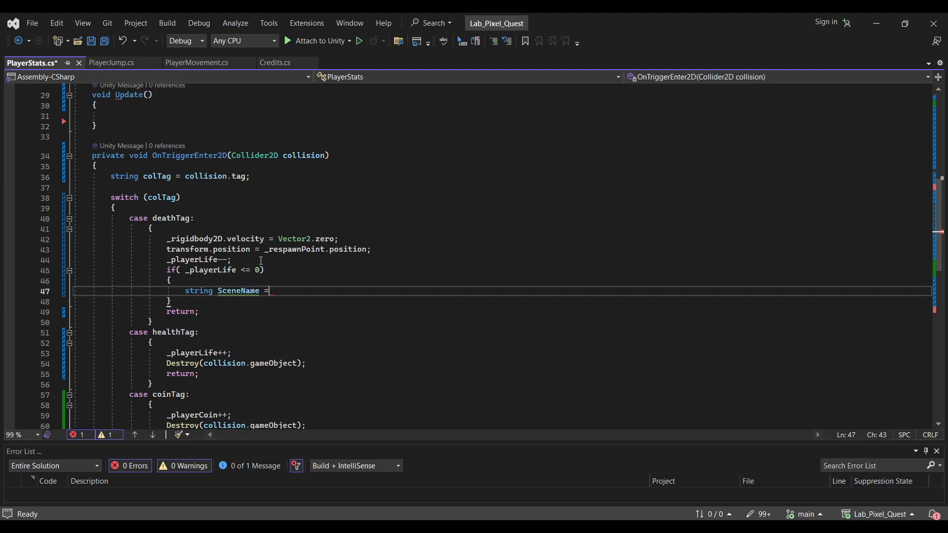
{"action": "type", "text": "SceneManager.cur"}
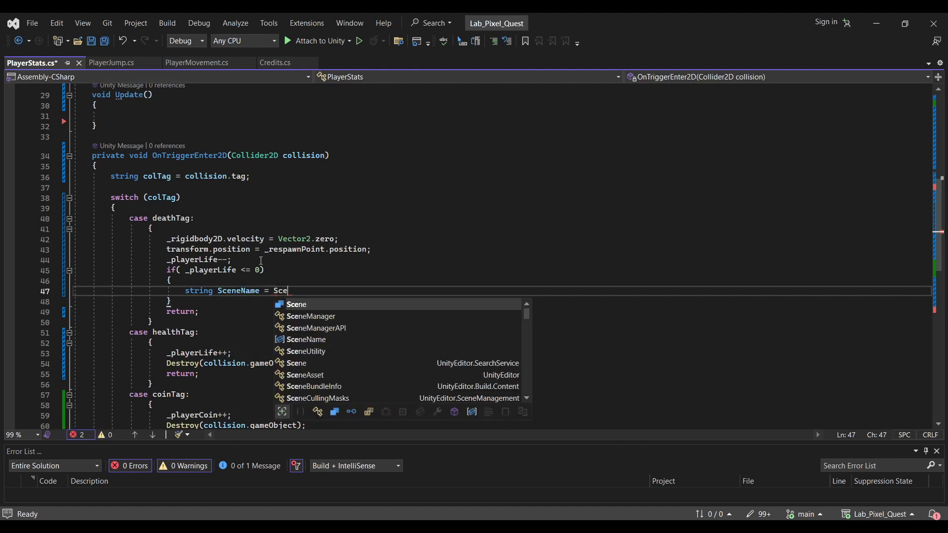
{"action": "mouse_move", "coordinate": [345, 528]}
{"action": "key", "text": "BackSpace"}
{"action": "key", "text": "BackSpace"}
{"action": "key", "text": "BackSpace"}
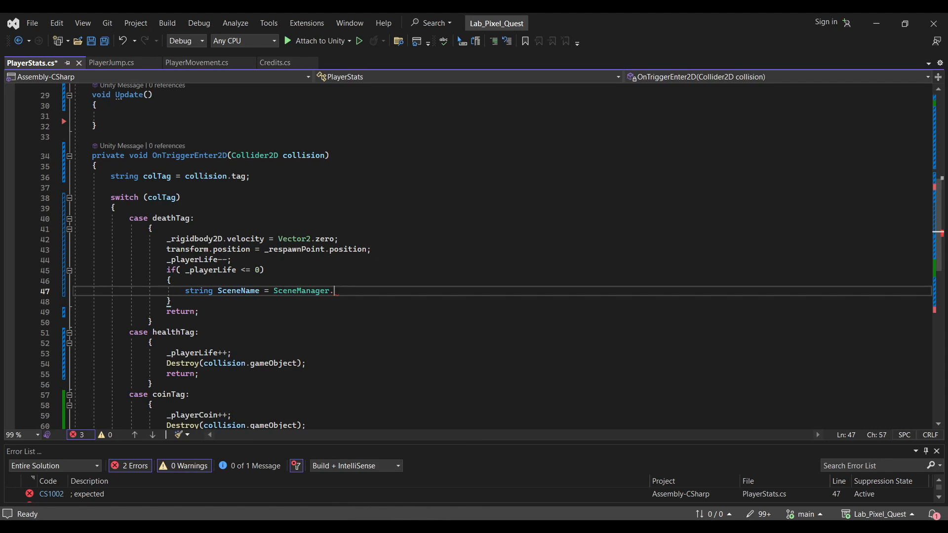
{"action": "type", "text": "Ac"}
{"action": "key", "text": "Down"}
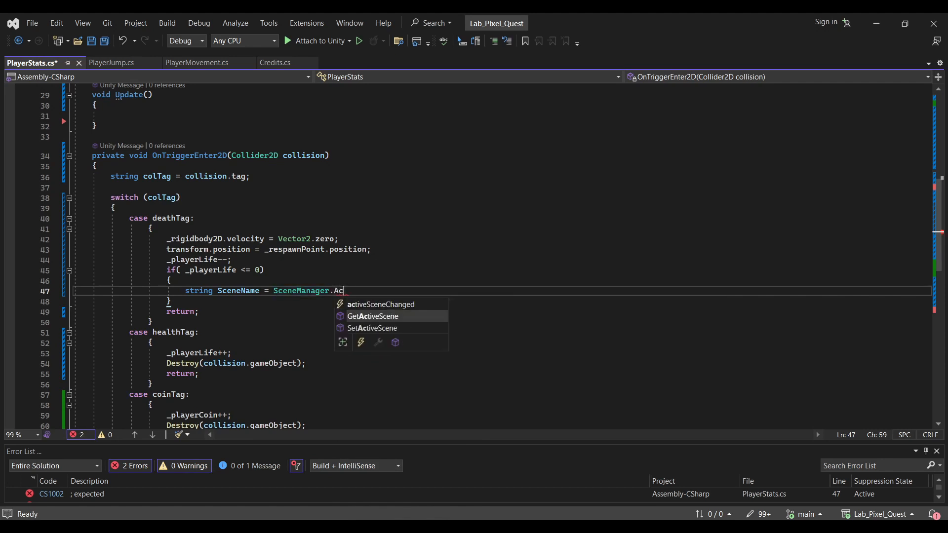
{"action": "key", "text": "Tab"}
{"action": "type", "text": "();"}
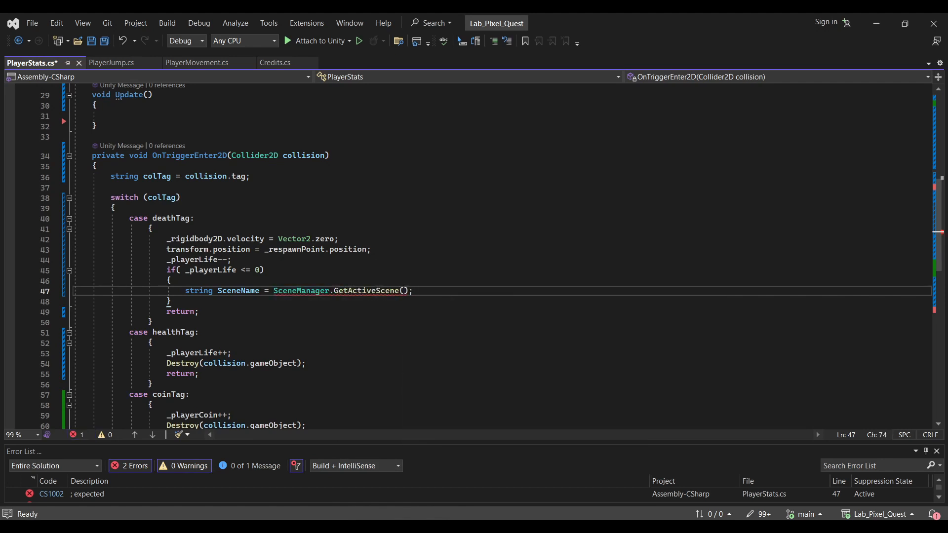
Append .name to the GetActiveScene() call, before the semicolon.
{"action": "mouse_move", "coordinate": [406, 527]}
{"action": "key", "text": "Left"}
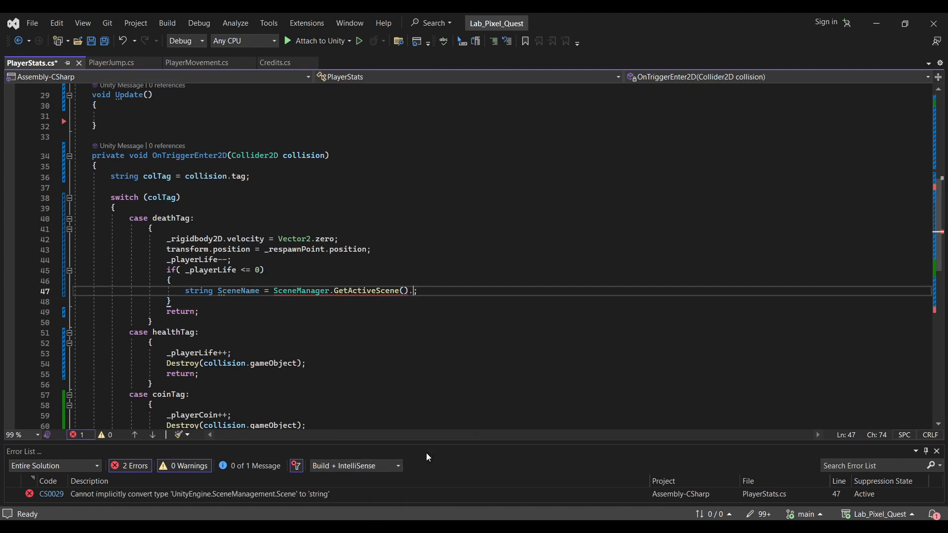
{"action": "type", "text": ".n"}
{"action": "key", "text": "Tab"}
{"action": "key", "text": "Right"}
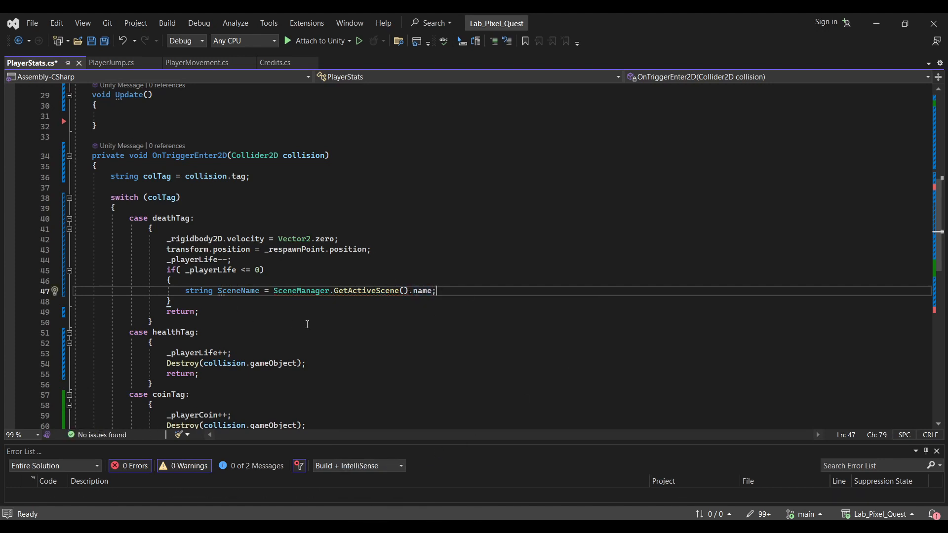
Copy the SceneManager.LoadScene(nextLevel) statement from the finishTag case onto a new line below the SceneName declaration.
{"action": "key", "text": "Return"}
{"action": "scroll", "coordinate": [355, 308], "scroll_direction": "down", "scroll_amount": 5}
{"action": "left_click_drag", "start_coordinate": [353, 380], "coordinate": [166, 384]}
{"action": "key", "text": "ctrl+c"}
{"action": "scroll", "coordinate": [274, 242], "scroll_direction": "up", "scroll_amount": 6}
{"action": "left_click", "coordinate": [274, 242]}
{"action": "key", "text": "ctrl+v"}
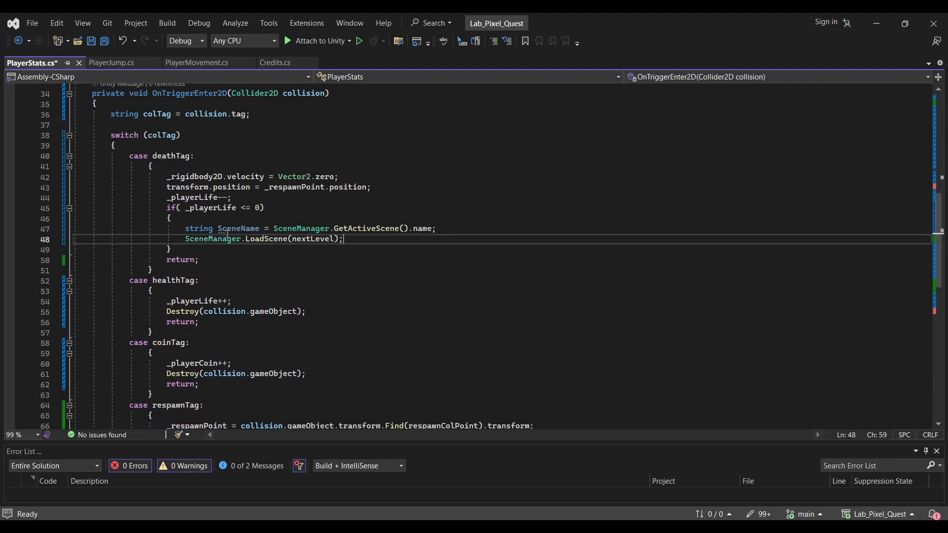
Replace nextLevel with SceneName in the deathTag case's LoadScene call and save the scripts.
{"action": "double_click", "coordinate": [230, 230]}
{"action": "key", "text": "ctrl+c"}
{"action": "double_click", "coordinate": [311, 240]}
{"action": "key", "text": "ctrl+v"}
{"action": "left_click", "coordinate": [281, 249]}
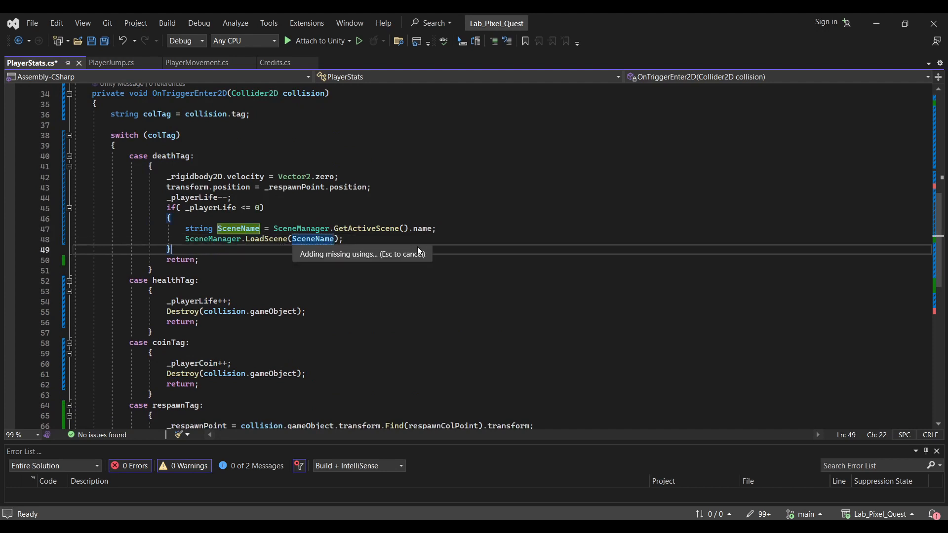
{"action": "left_click", "coordinate": [105, 42]}
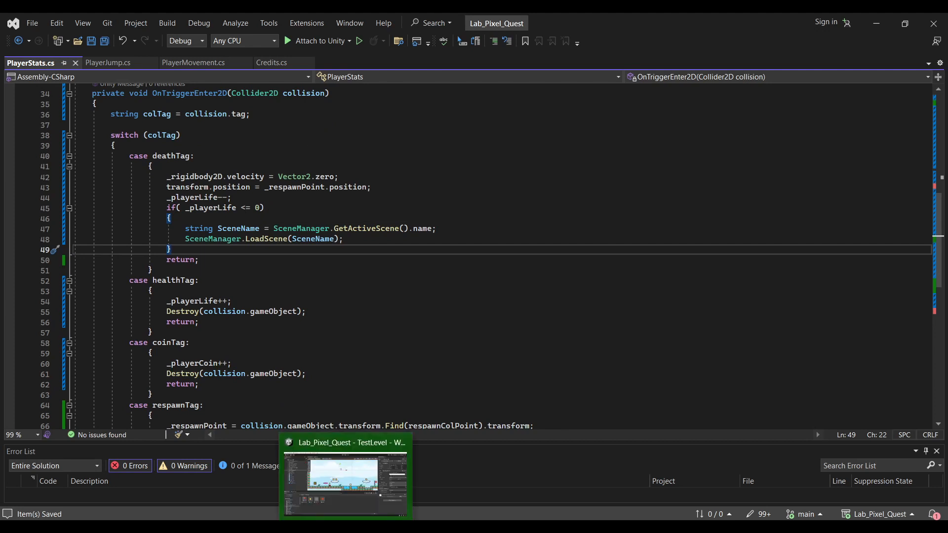
Switch to Unity, start playing TestLevel, and set the Player's Player Life to 1.
{"action": "left_click", "coordinate": [346, 479]}
{"action": "left_click", "coordinate": [453, 48]}
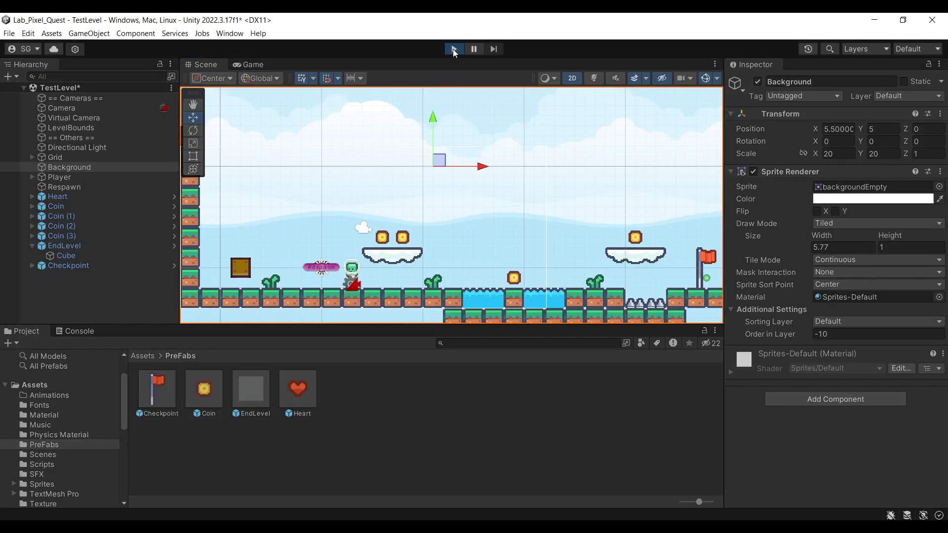
{"action": "left_click", "coordinate": [830, 213]}
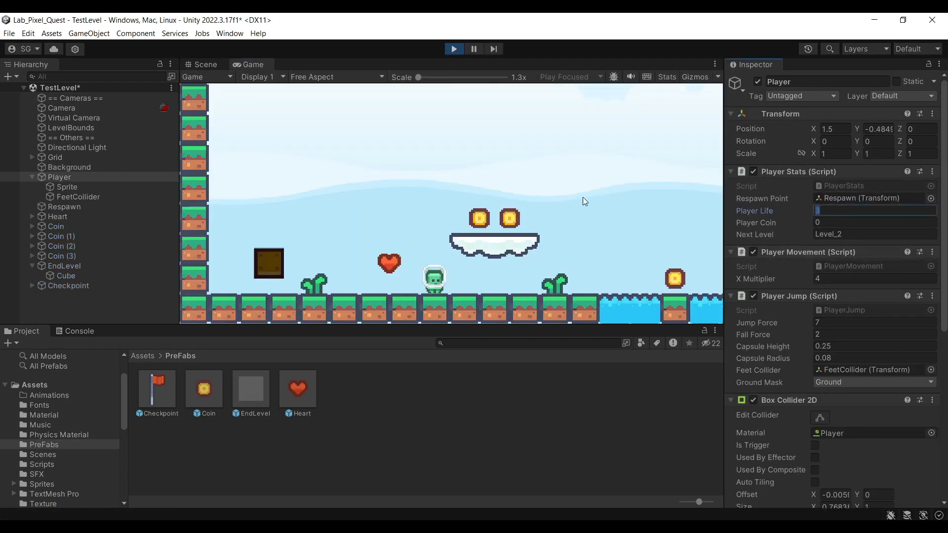
{"action": "type", "text": "1"}
Run and jump the player through the level into a death hazard to test the scene reload, and stop playing.
{"action": "left_click", "coordinate": [579, 200]}
{"action": "key", "text": "d"}
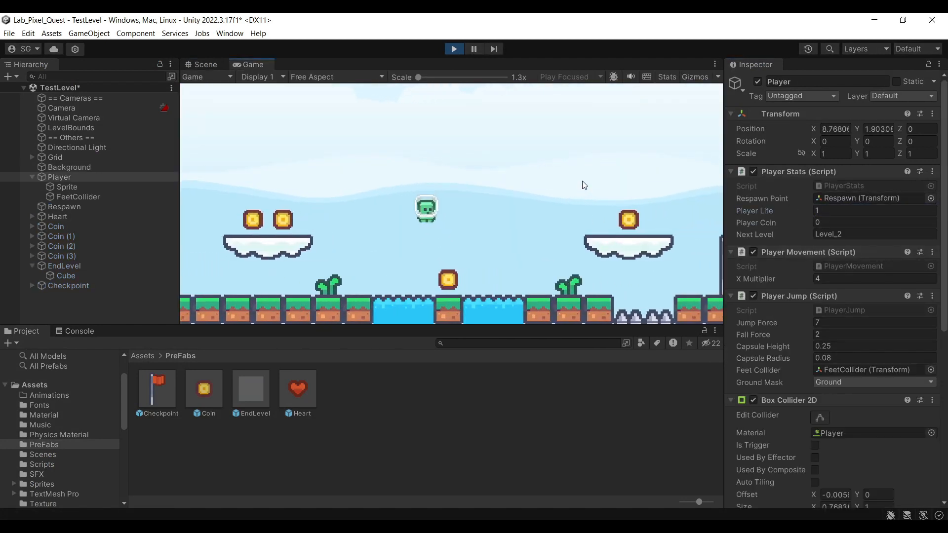
{"action": "key", "text": "d"}
{"action": "key", "text": "space"}
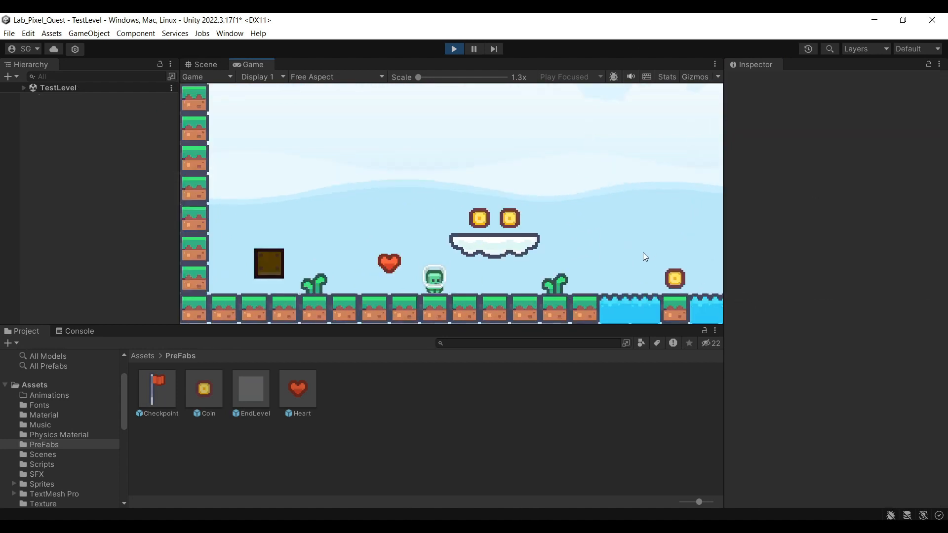
{"action": "left_click", "coordinate": [453, 49]}
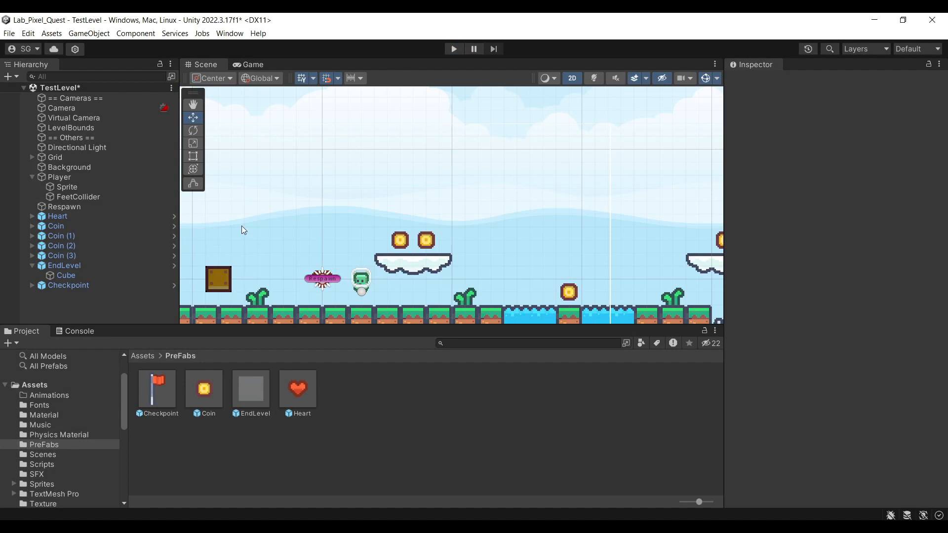
Go to the Scenes folder in Assets and reopen the TestLevel scene.
{"action": "left_click", "coordinate": [138, 357]}
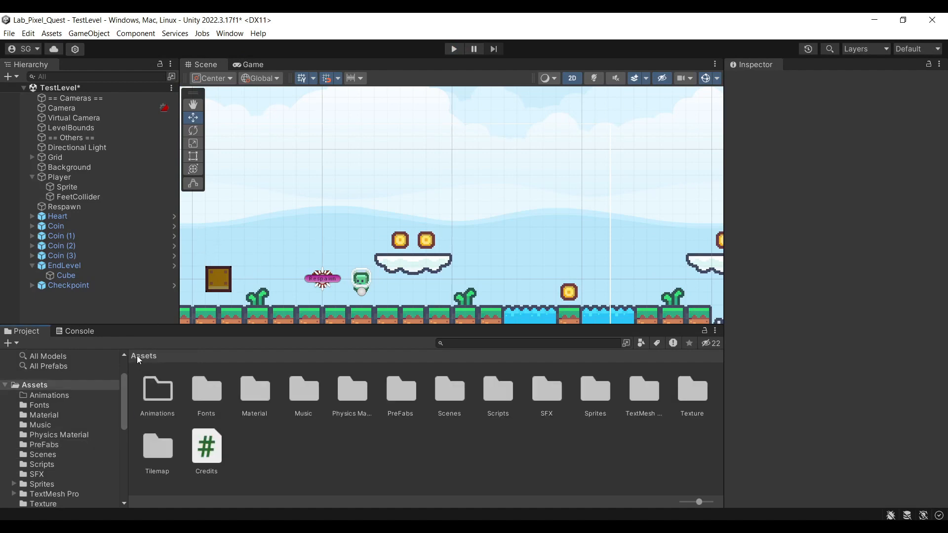
{"action": "double_click", "coordinate": [444, 405]}
{"action": "double_click", "coordinate": [204, 390]}
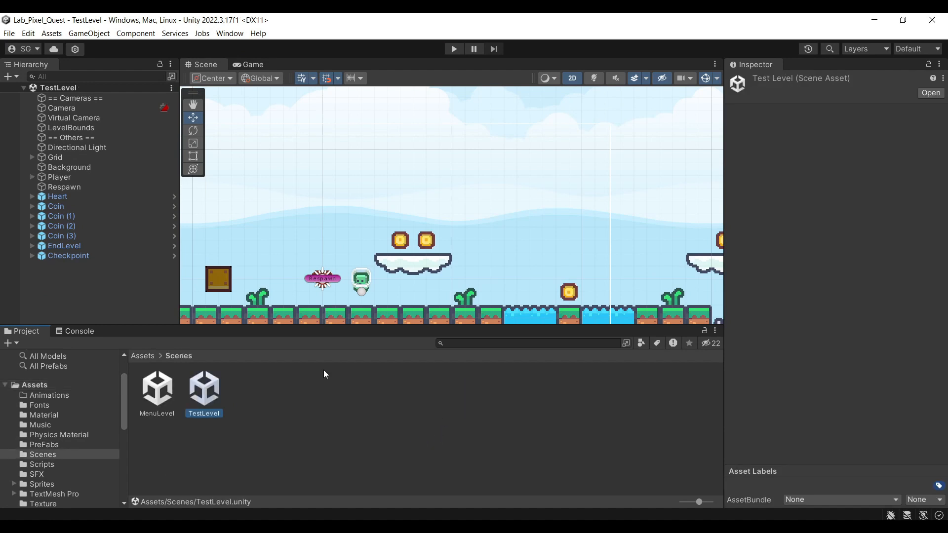
Duplicate the TestLevel scene, rename the copy Level_2, and open it.
{"action": "key", "text": "ctrl+d"}
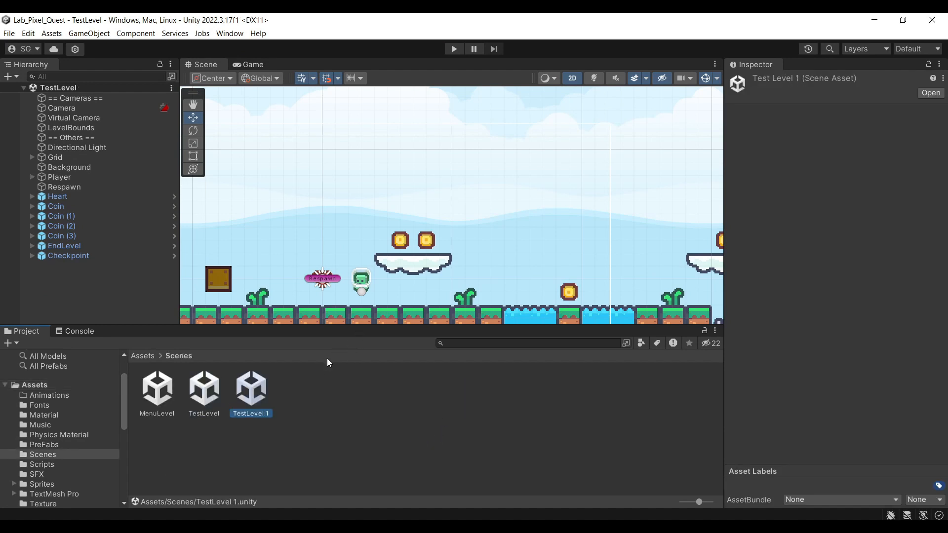
{"action": "right_click", "coordinate": [255, 398]}
{"action": "left_click", "coordinate": [340, 158]}
{"action": "type", "text": "Level_2"}
{"action": "key", "text": "Return"}
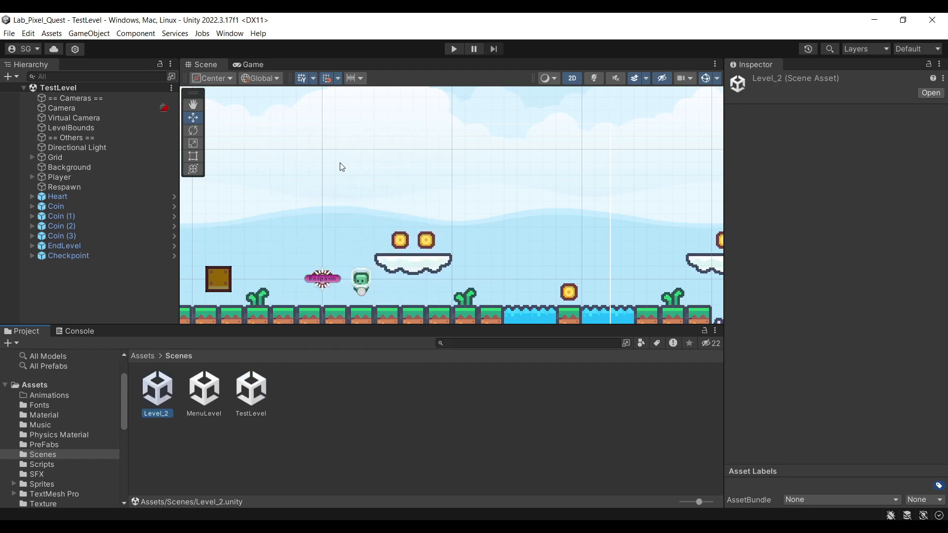
{"action": "double_click", "coordinate": [163, 393]}
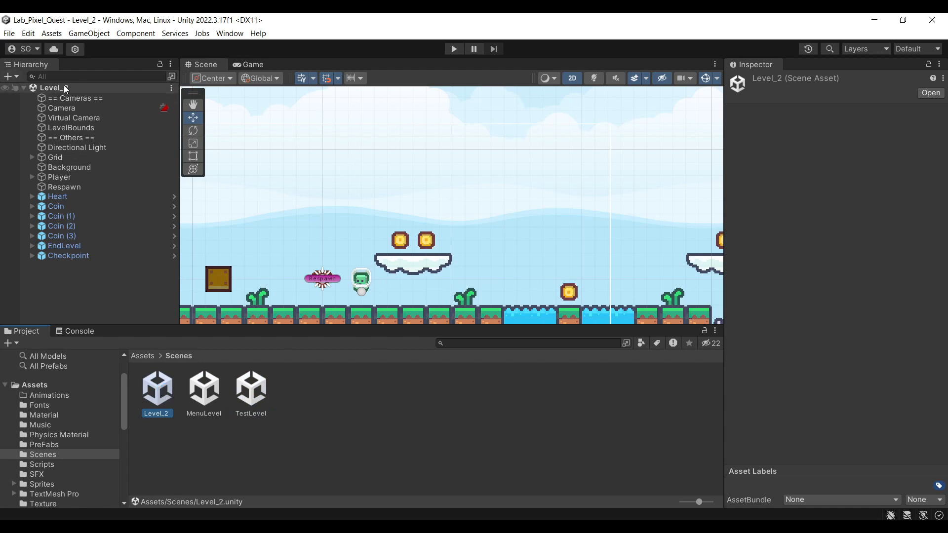
Set the Sprite Renderer colour of Level_2's Background object to fully saturated red.
{"action": "left_click", "coordinate": [538, 181]}
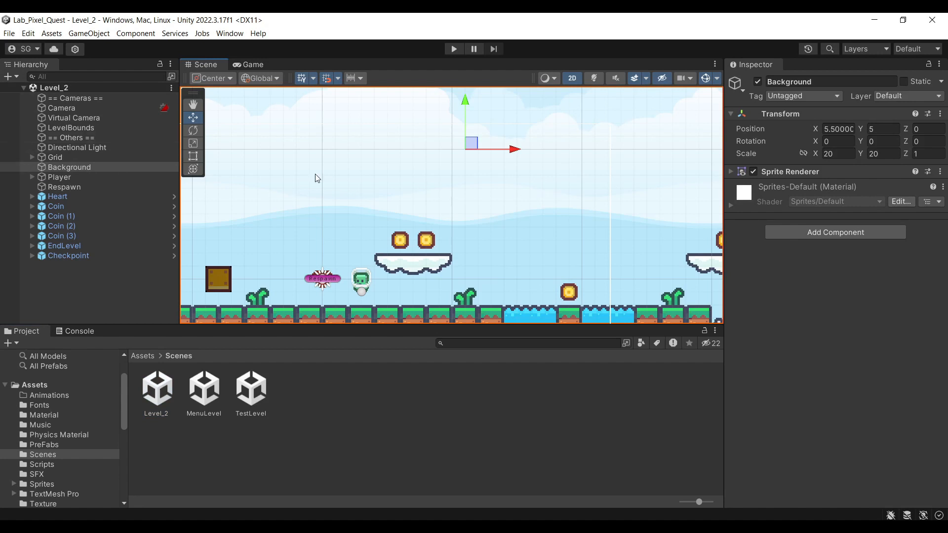
{"action": "left_click", "coordinate": [732, 172]}
{"action": "left_click", "coordinate": [873, 199]}
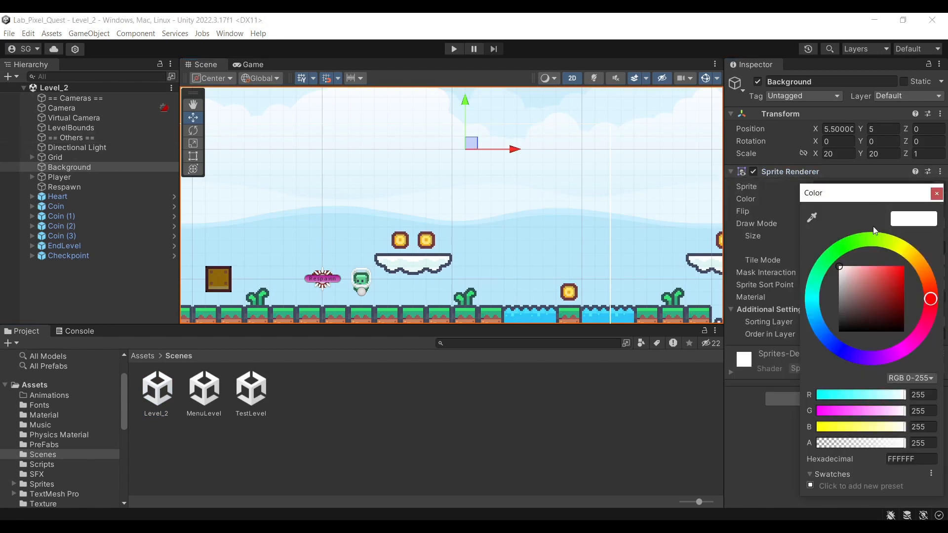
{"action": "left_click_drag", "start_coordinate": [876, 277], "coordinate": [904, 267]}
{"action": "left_click", "coordinate": [937, 194]}
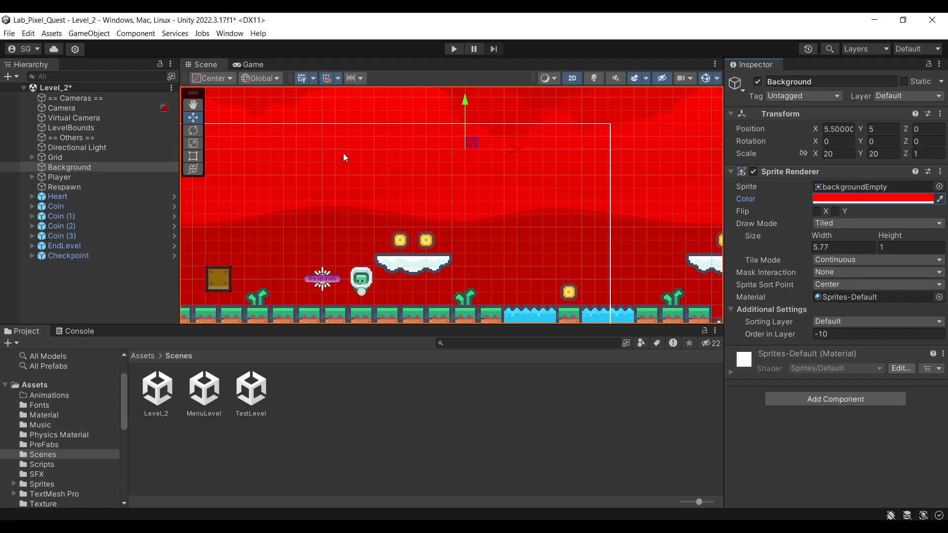
Add the open Level_2 scene to the build settings' list of scenes in the build.
{"action": "left_click", "coordinate": [9, 33]}
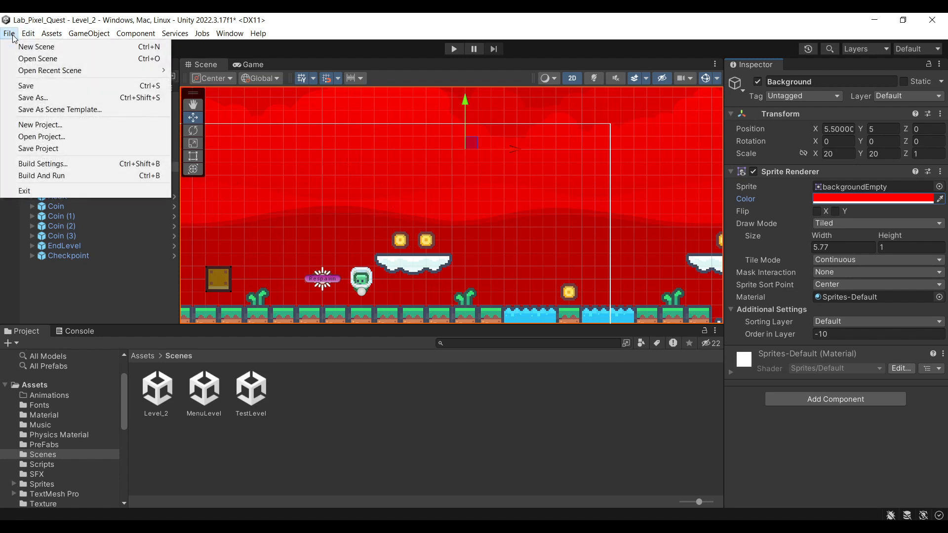
{"action": "left_click", "coordinate": [43, 164]}
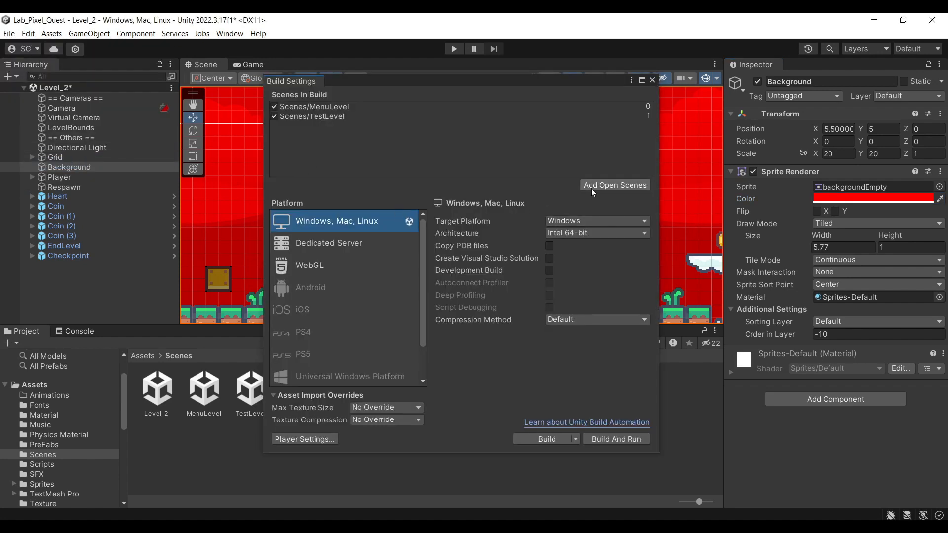
{"action": "left_click", "coordinate": [612, 185]}
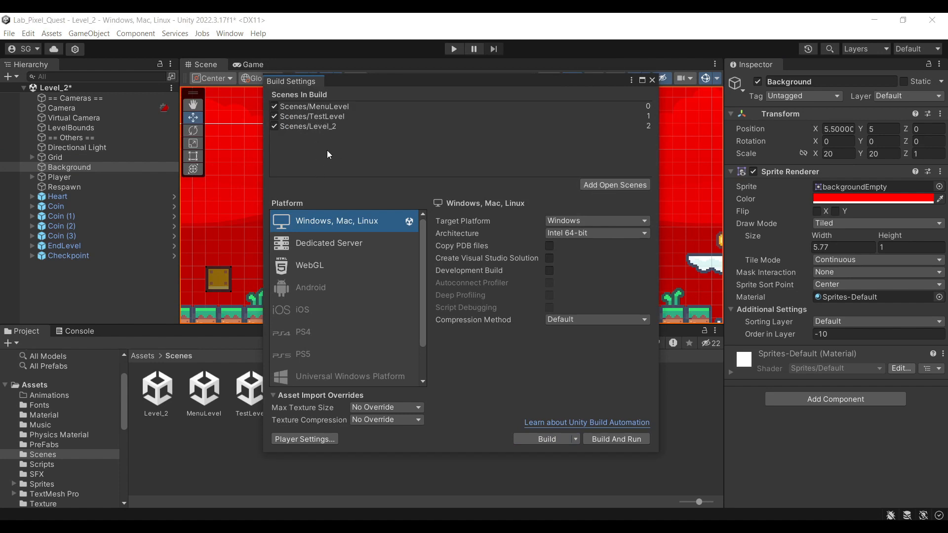
{"action": "left_click", "coordinate": [652, 80]}
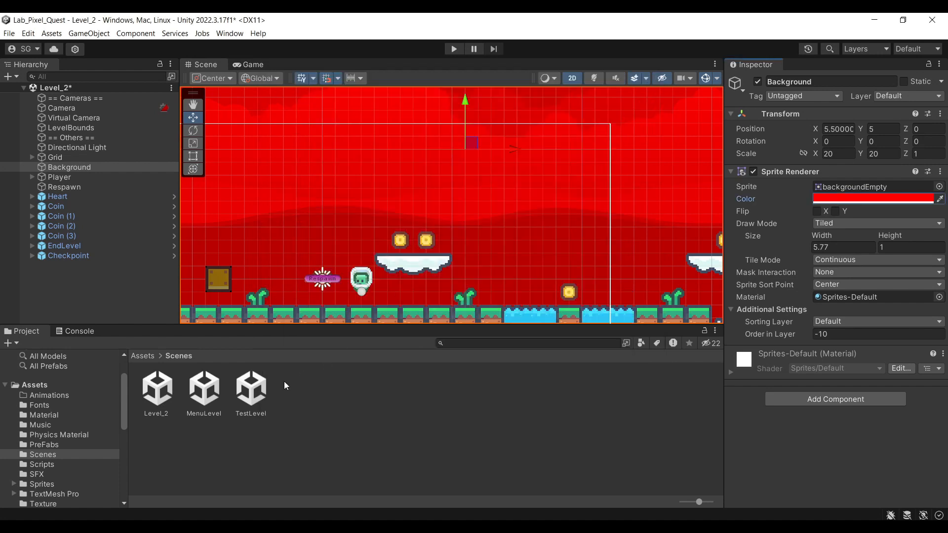
Reopen TestLevel with Level_2's changes saved, and play it by jumping the player into the brown finish box.
{"action": "double_click", "coordinate": [251, 387]}
{"action": "left_click", "coordinate": [458, 297]}
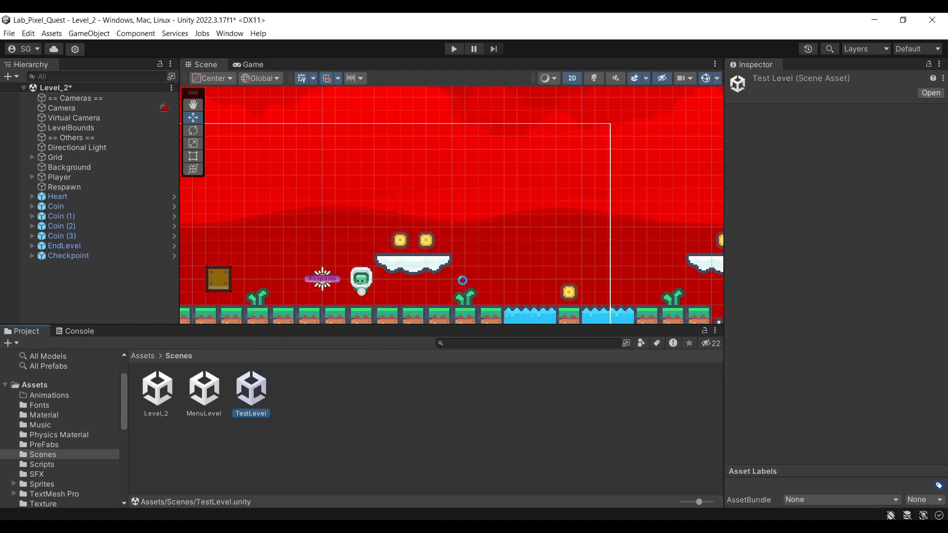
{"action": "left_click", "coordinate": [453, 48]}
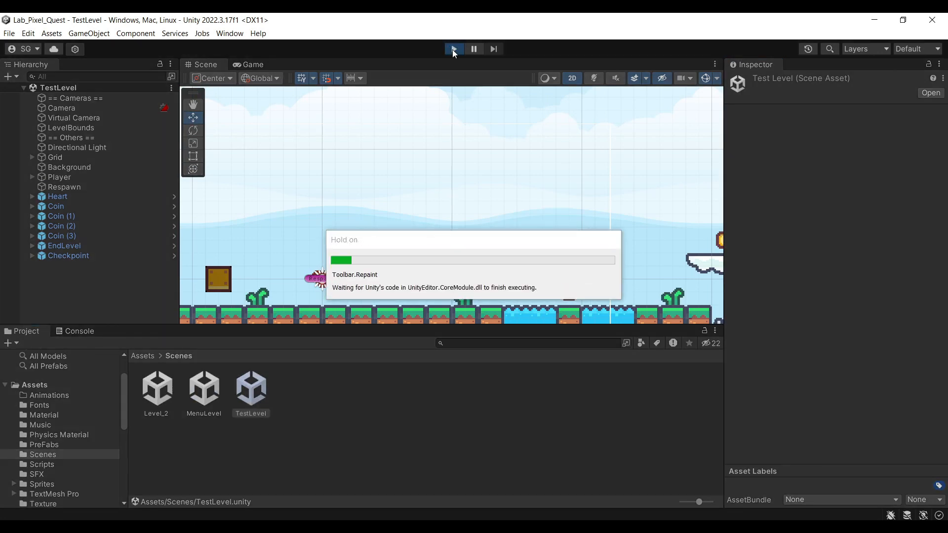
{"action": "key", "text": "Left"}
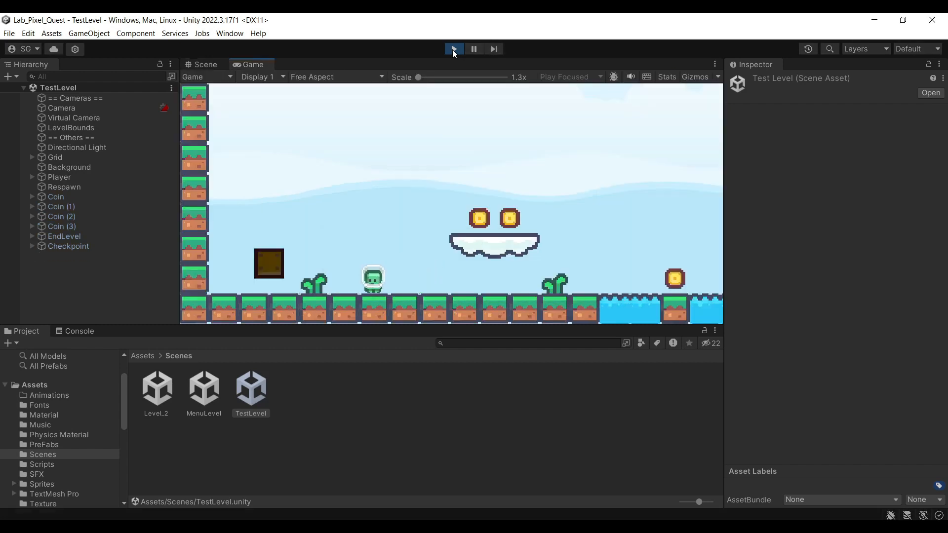
{"action": "key", "text": "space"}
{"action": "key", "text": "Left"}
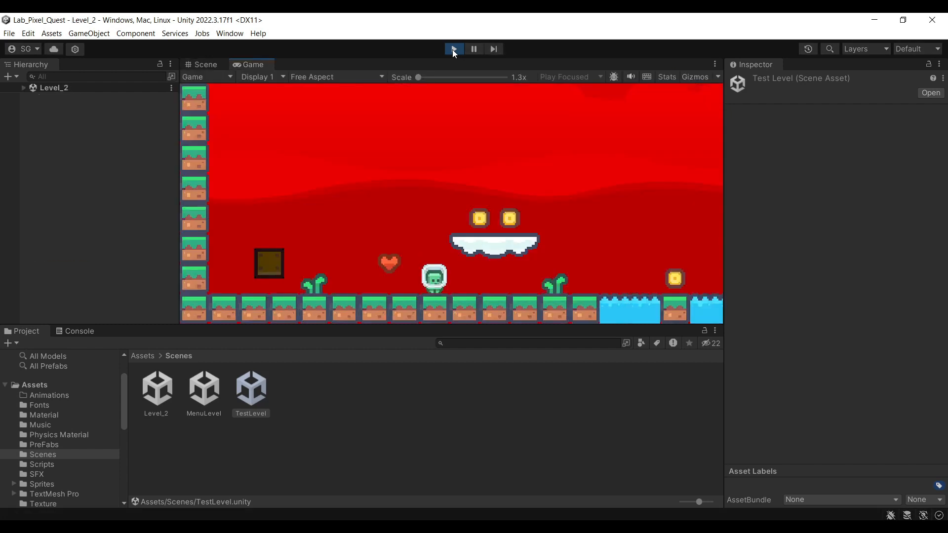
Test Level_2 by collecting the platform coins and the heart, jump the player into the brown finish box, and stop playing.
{"action": "key", "text": "space"}
{"action": "key", "text": "Right"}
{"action": "key", "text": "Left"}
{"action": "key", "text": "space"}
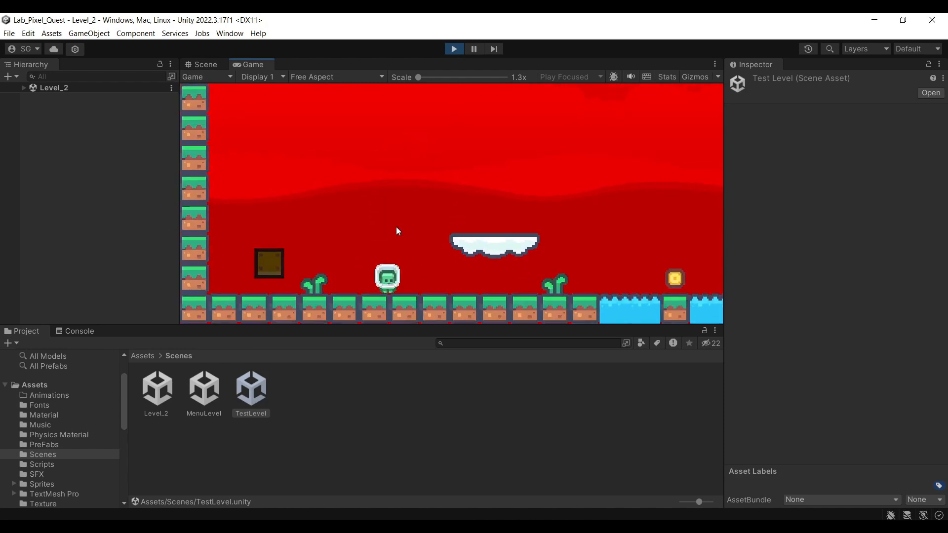
{"action": "key", "text": "Left"}
{"action": "key", "text": "space"}
{"action": "key", "text": "Right"}
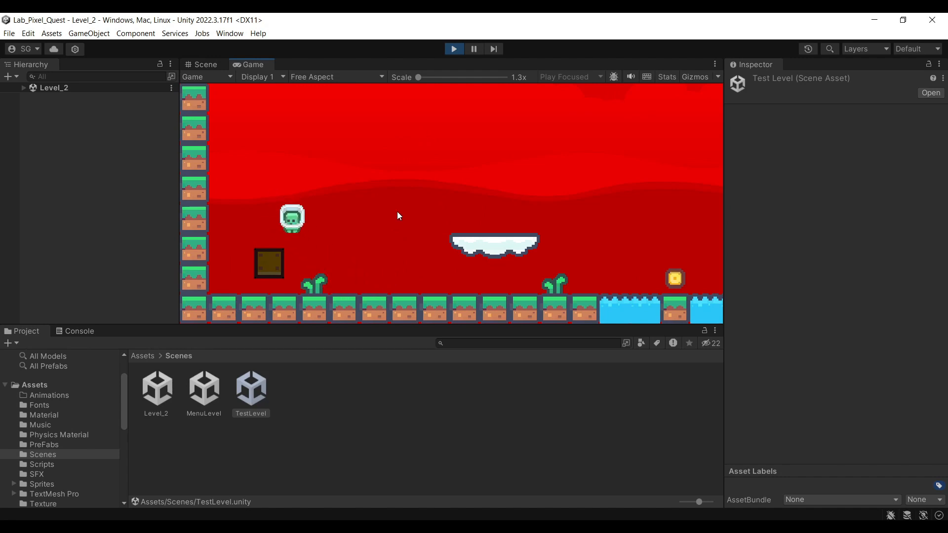
{"action": "key", "text": "space"}
{"action": "key", "text": "Left"}
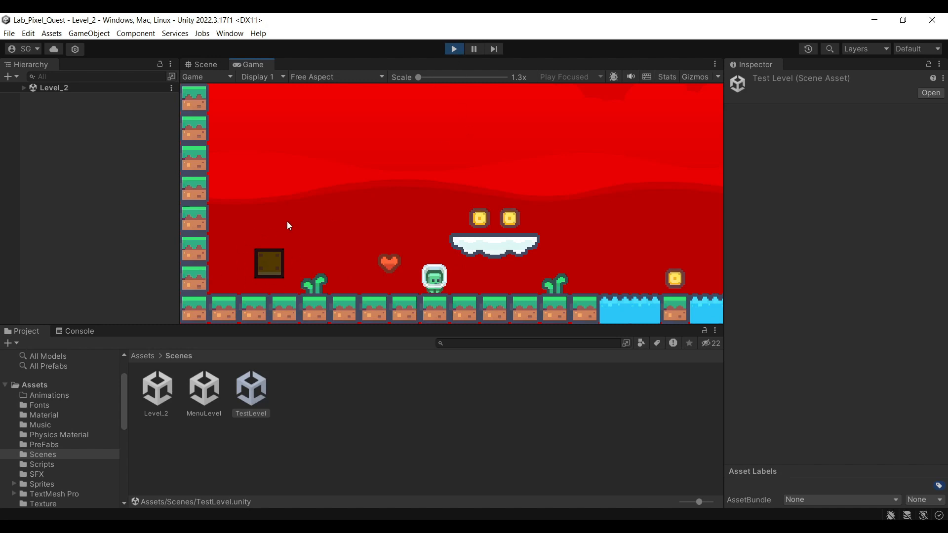
{"action": "left_click", "coordinate": [446, 47]}
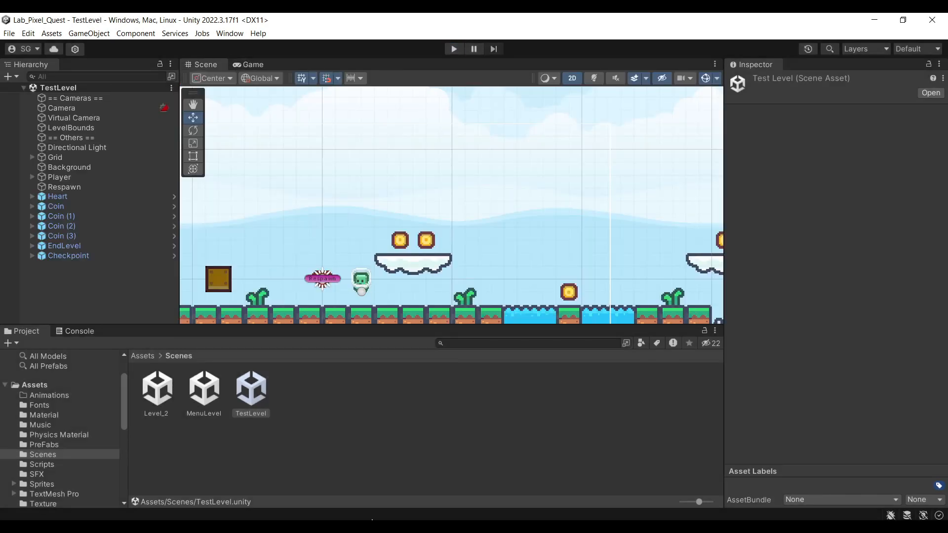
Create a C# script named EndLevel in the Scripts folder of Assets and open it in Visual Studio.
{"action": "left_click", "coordinate": [142, 355]}
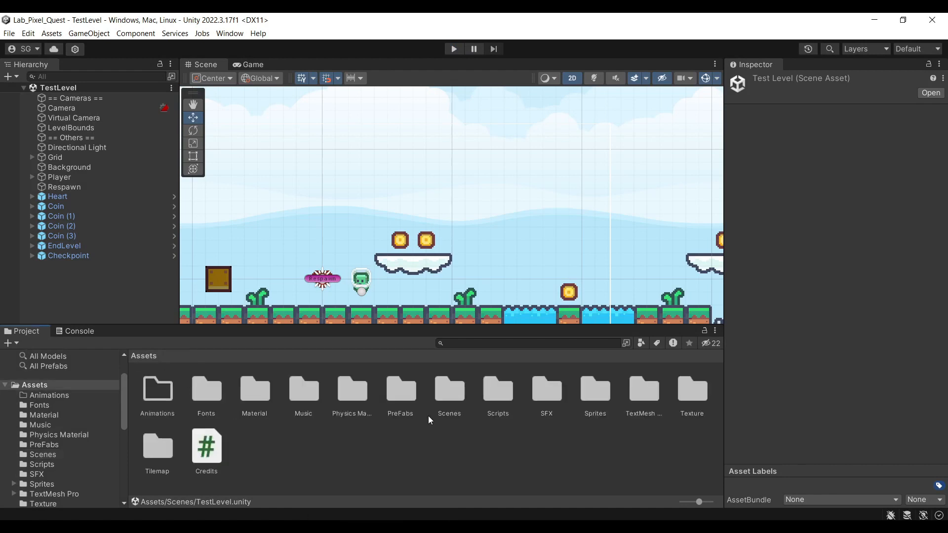
{"action": "double_click", "coordinate": [496, 399]}
{"action": "right_click", "coordinate": [383, 398]}
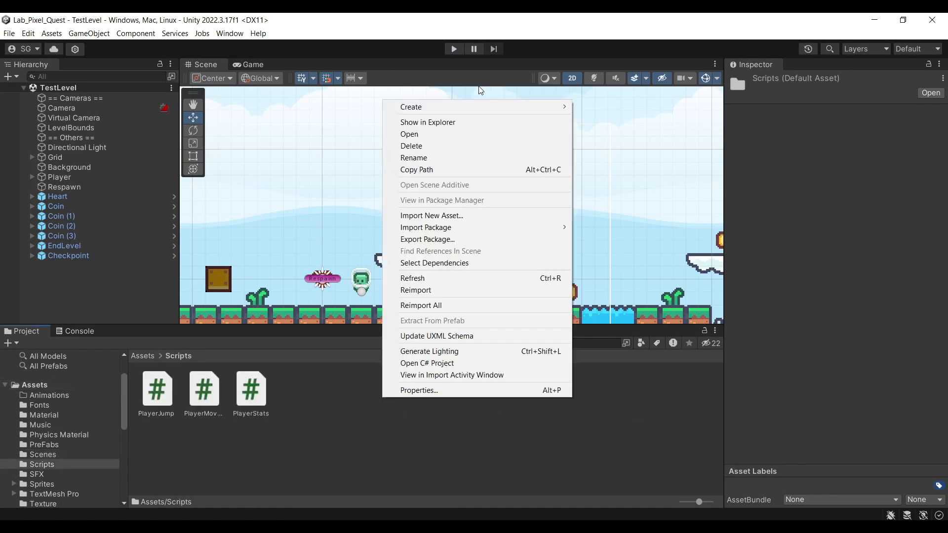
{"action": "mouse_move", "coordinate": [476, 111]}
{"action": "mouse_move", "coordinate": [626, 110]}
{"action": "left_click", "coordinate": [641, 46]}
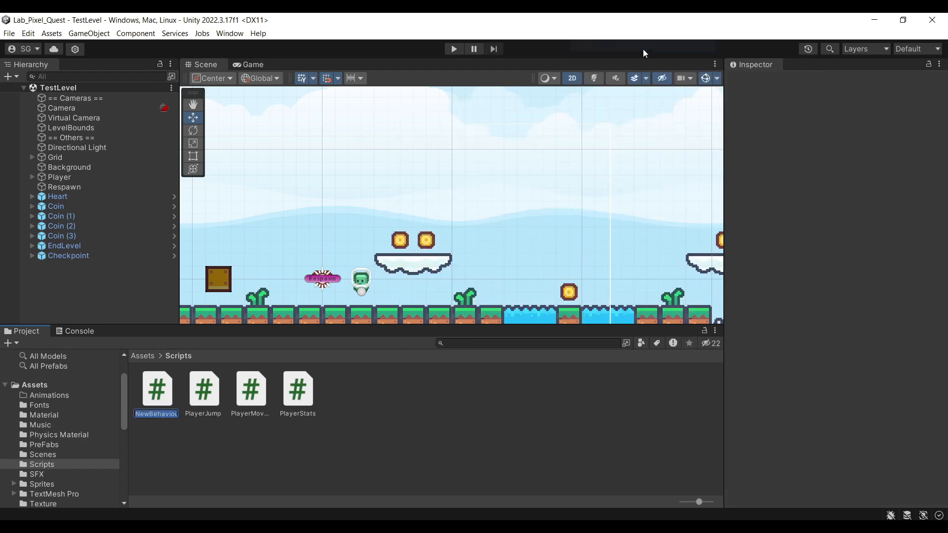
{"action": "type", "text": "EndLevel"}
{"action": "key", "text": "Return"}
{"action": "key", "text": "Return"}
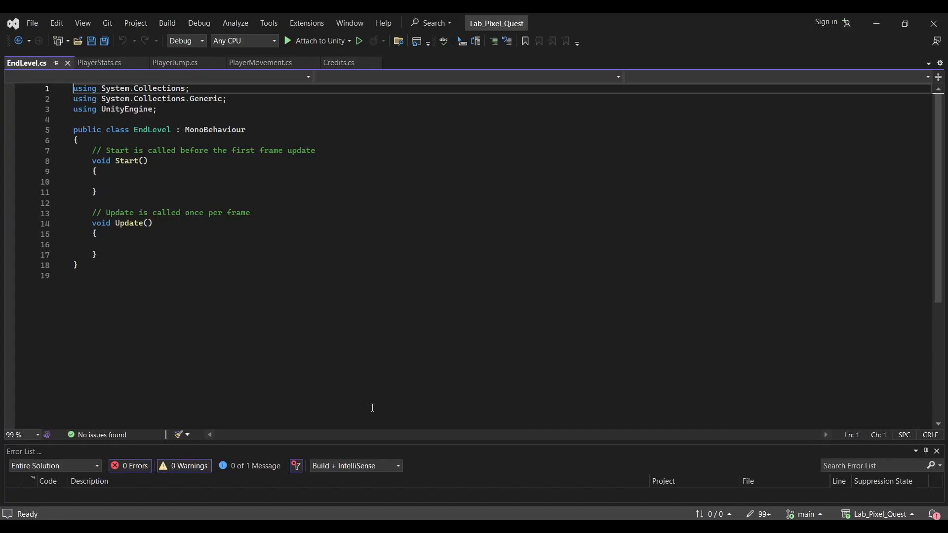
Replace EndLevel's Start and Update methods with the field public string nextLevel = "Level_2"; and save the script.
{"action": "left_click_drag", "start_coordinate": [101, 271], "coordinate": [103, 171]}
{"action": "key", "text": "Delete"}
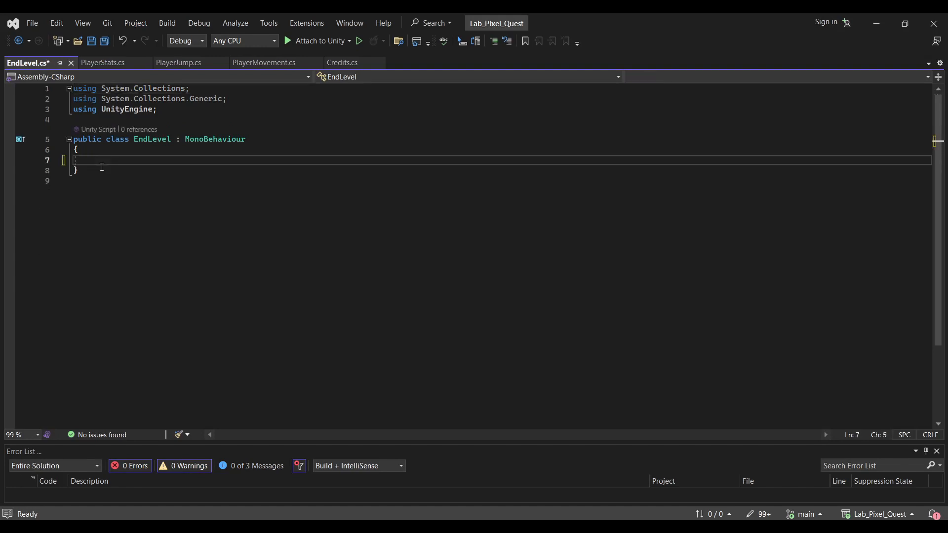
{"action": "type", "text": "pu"}
{"action": "key", "text": "Tab"}
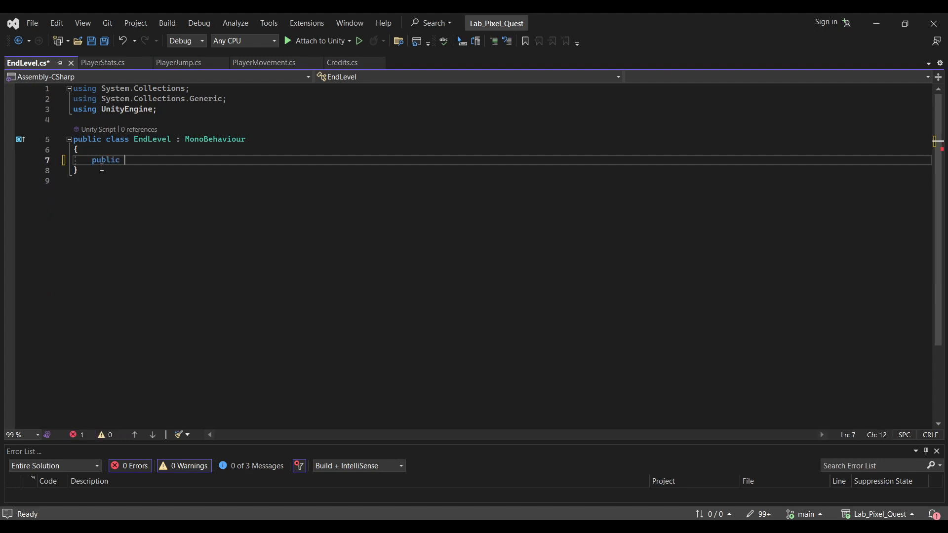
{"action": "type", "text": "st"}
{"action": "key", "text": "Tab"}
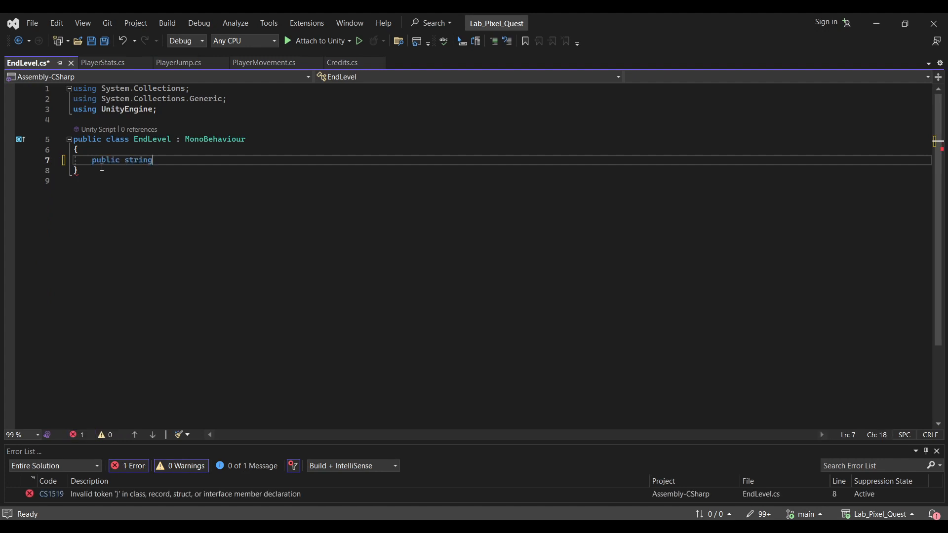
{"action": "type", "text": "en"}
{"action": "type", "text": "xtLevel "}
{"action": "type", "text": "= \"Level_2\";"}
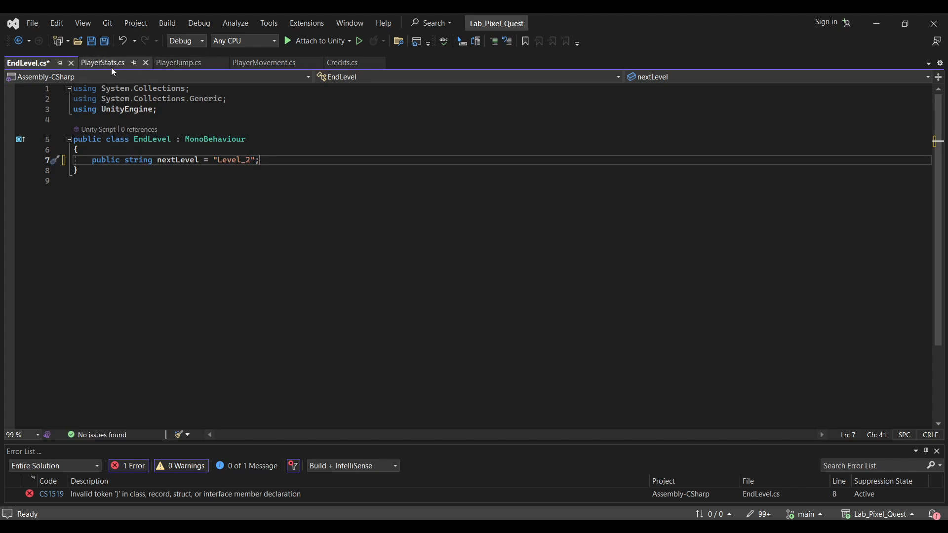
{"action": "left_click", "coordinate": [104, 42]}
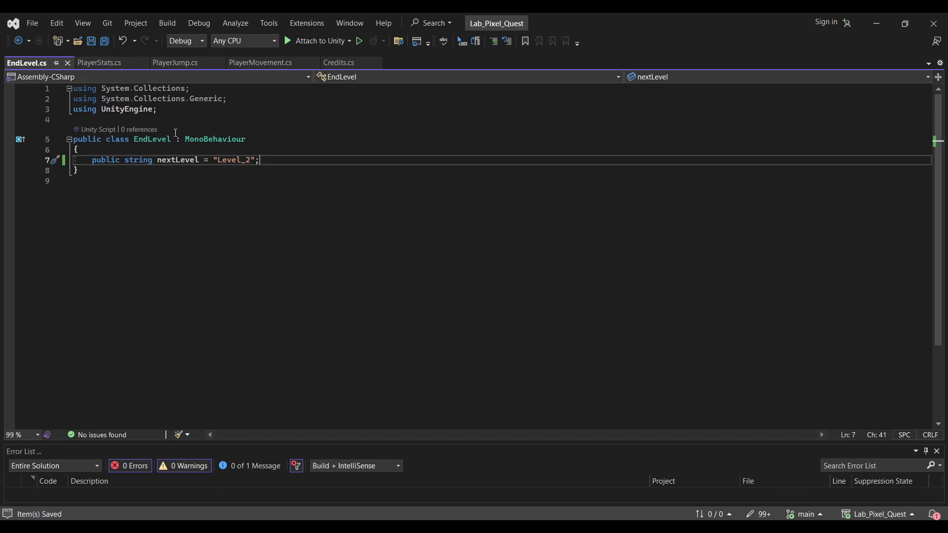
Delete the public nextLevel string field from the PlayerStats script.
{"action": "left_click", "coordinate": [120, 62]}
{"action": "scroll", "coordinate": [311, 229], "scroll_direction": "up", "scroll_amount": 7}
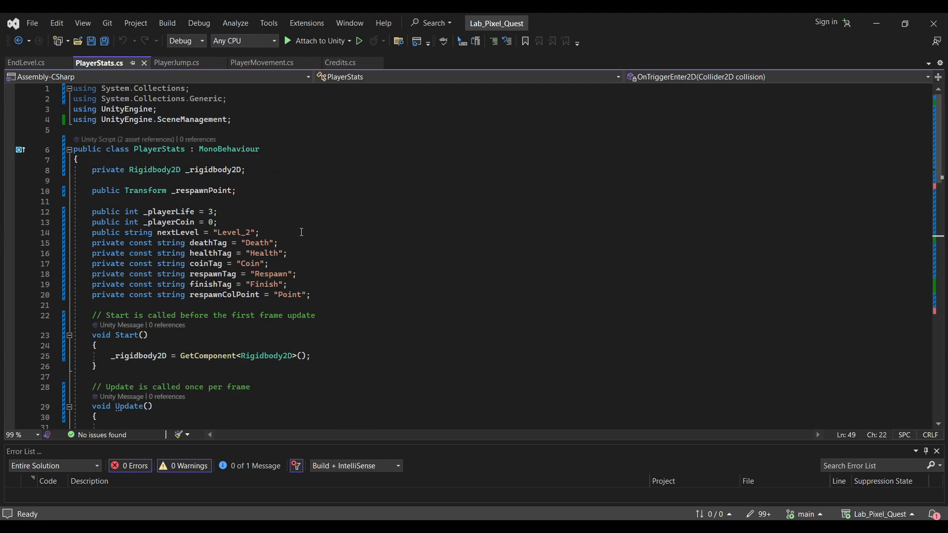
{"action": "left_click_drag", "start_coordinate": [261, 232], "coordinate": [59, 238]}
{"action": "key", "text": "BackSpace"}
{"action": "key", "text": "BackSpace"}
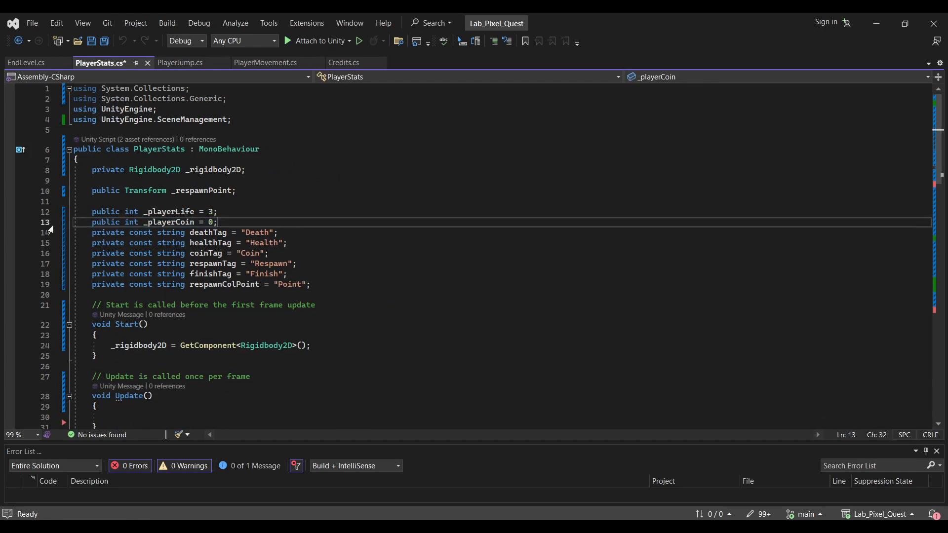
Add string nextLevel = collision.GetComponent<EndLevel>().nextLevel; above LoadScene in PlayerStats' finishTag case, and save the script.
{"action": "scroll", "coordinate": [257, 245], "scroll_direction": "down", "scroll_amount": 13}
{"action": "scroll", "coordinate": [257, 245], "scroll_direction": "down", "scroll_amount": 3}
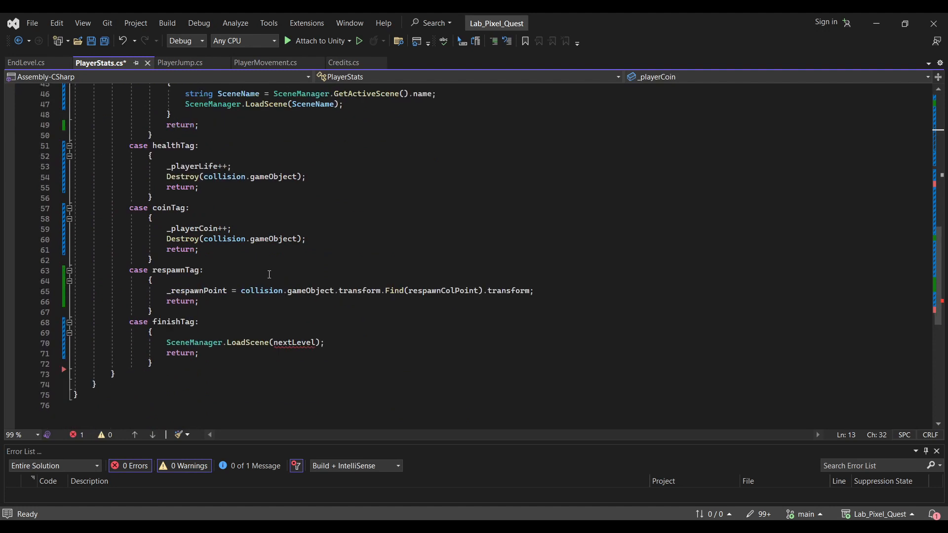
{"action": "left_click", "coordinate": [298, 301]}
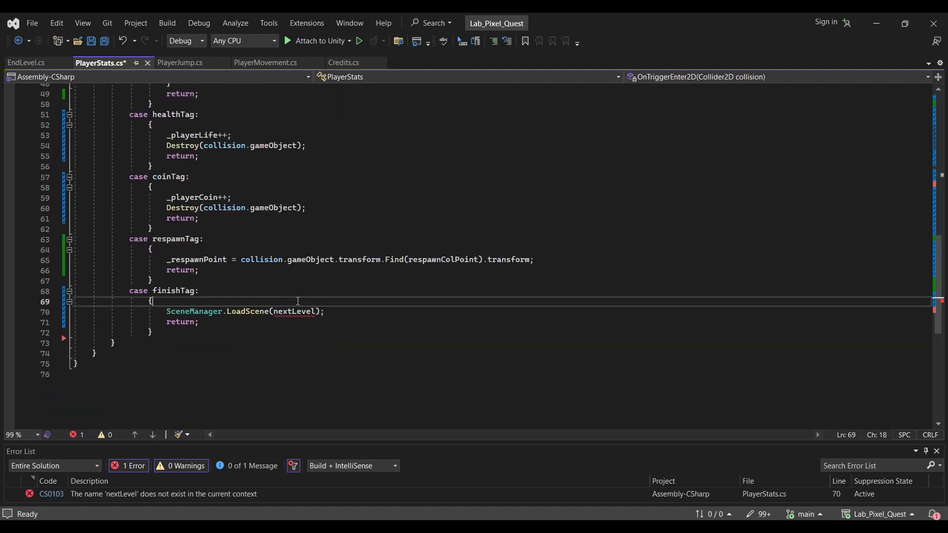
{"action": "key", "text": "Return"}
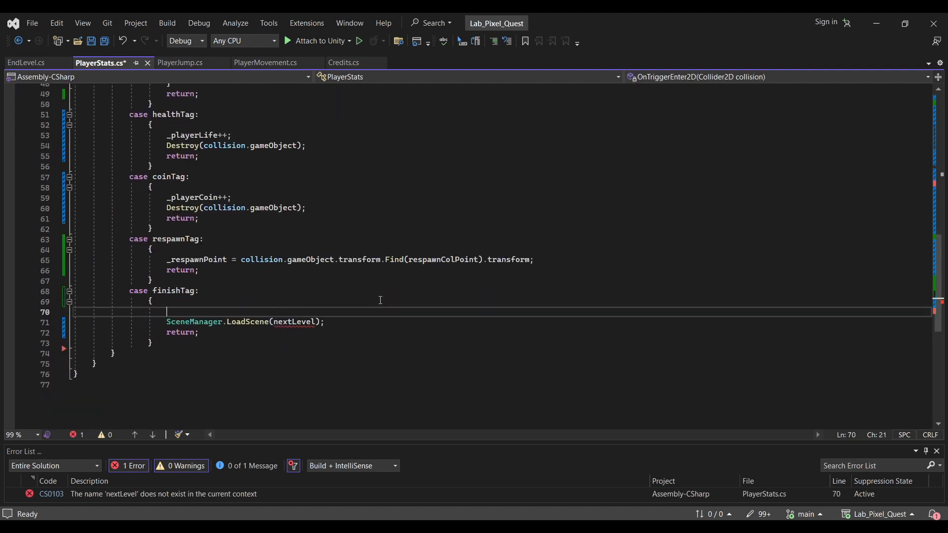
{"action": "type", "text": "stri"}
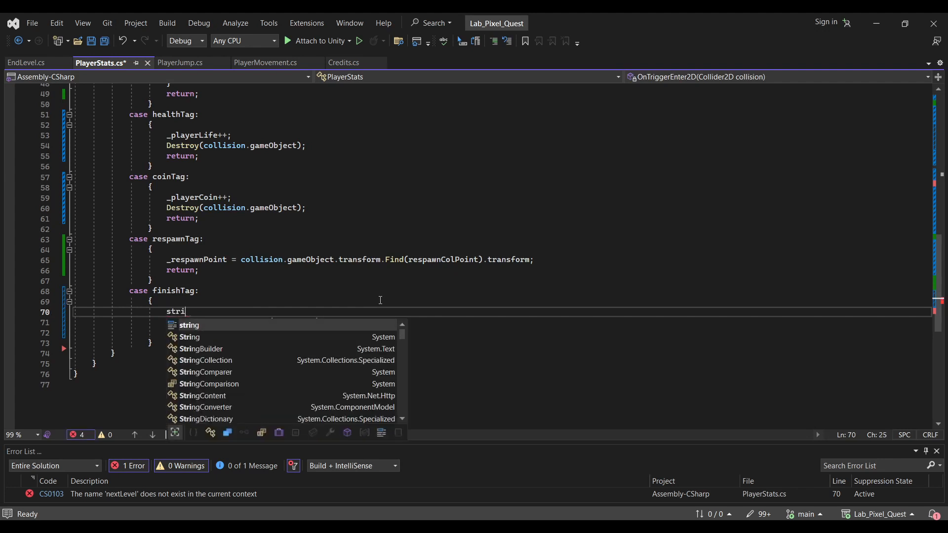
{"action": "type", "text": "ng nextLevel "}
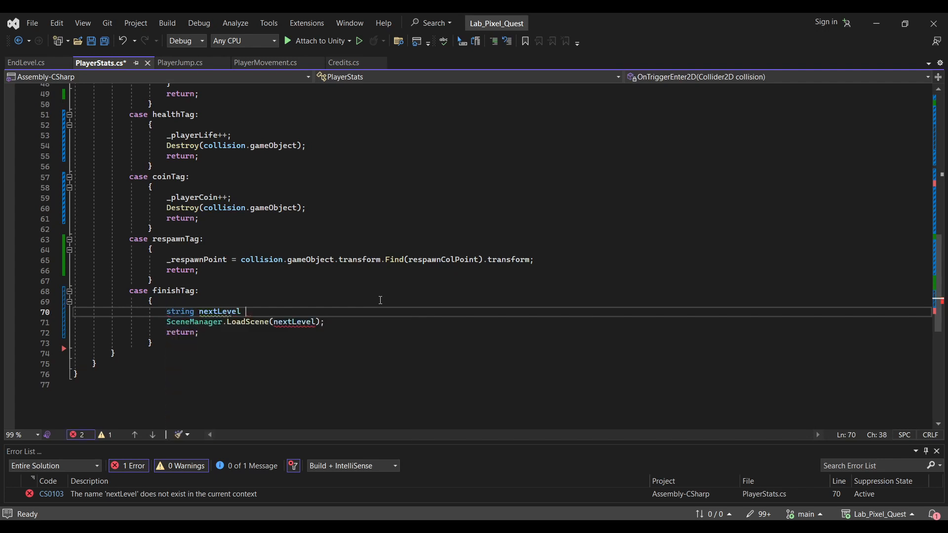
{"action": "type", "text": "= coll"}
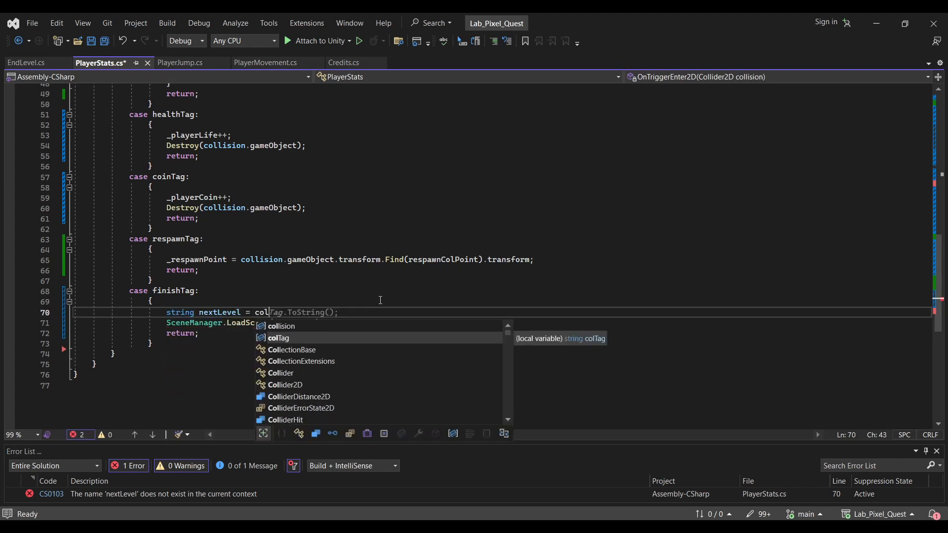
{"action": "key", "text": "Tab"}
{"action": "type", "text": ".Get"}
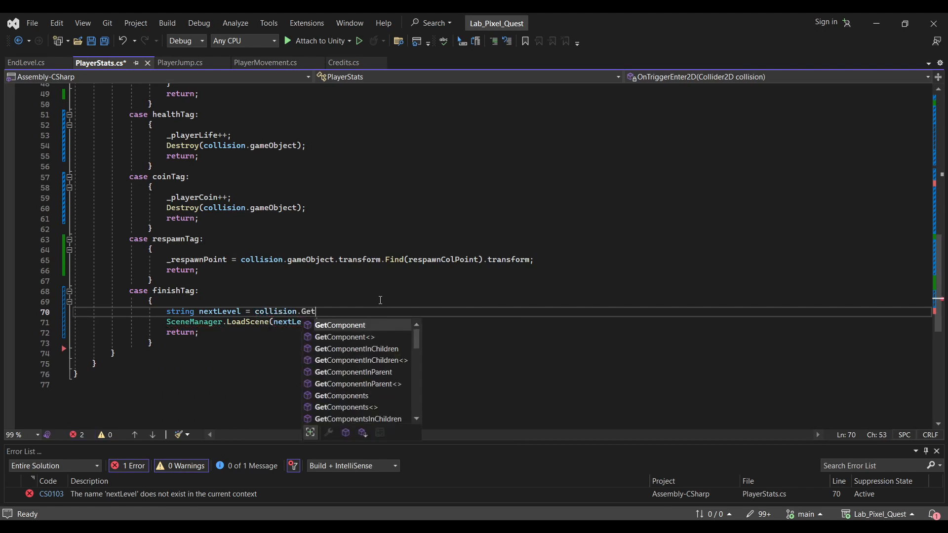
{"action": "type", "text": "Component<"}
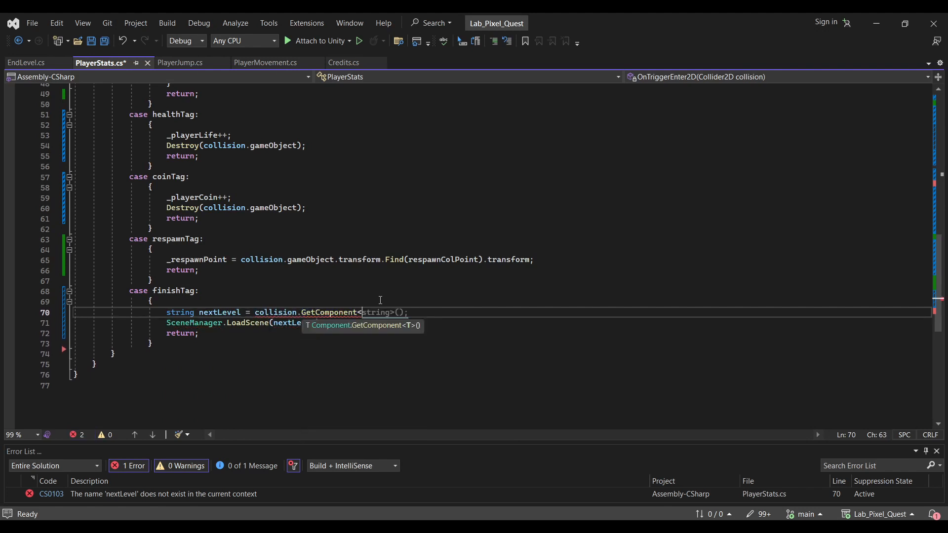
{"action": "type", "text": "EndLevel>"}
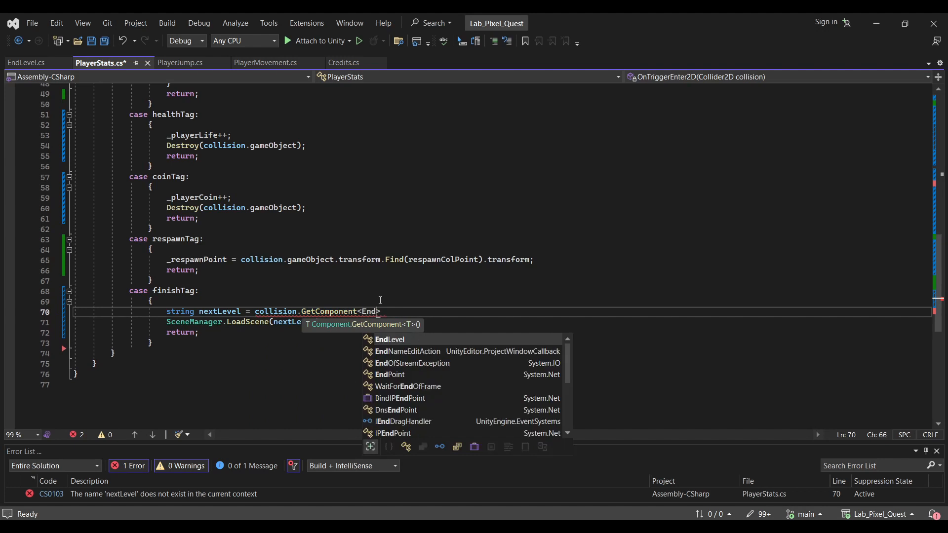
{"action": "type", "text": "()"}
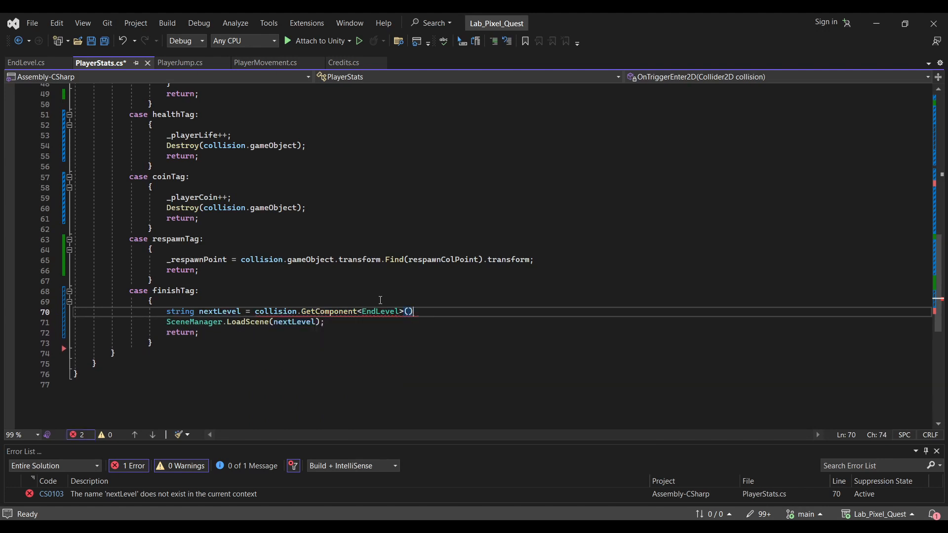
{"action": "type", "text": ".nextLevel;"}
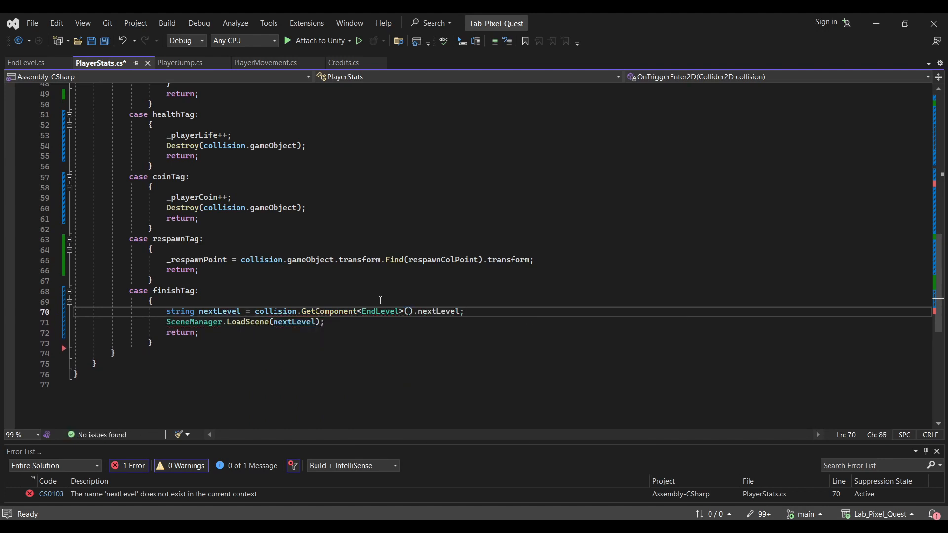
{"action": "key", "text": "ctrl+s"}
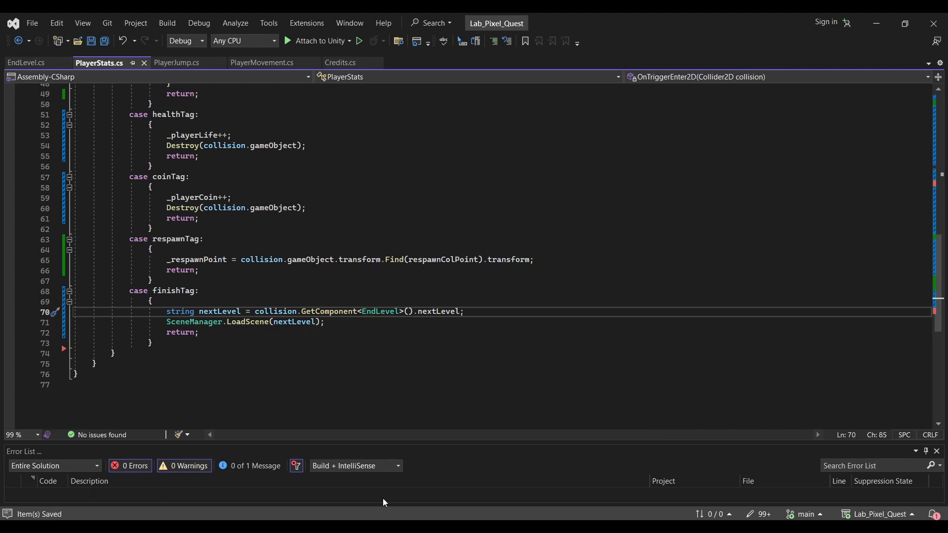
Switch to Unity, attach the EndLevel script to the EndLevel object, and apply all its overrides to the prefab.
{"action": "mouse_move", "coordinate": [345, 526]}
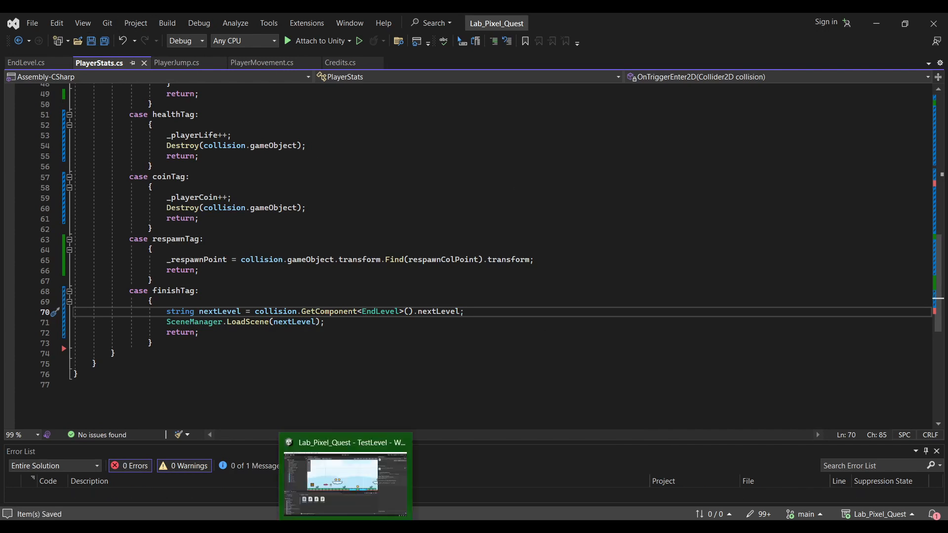
{"action": "left_click", "coordinate": [358, 517]}
{"action": "left_click", "coordinate": [58, 246]}
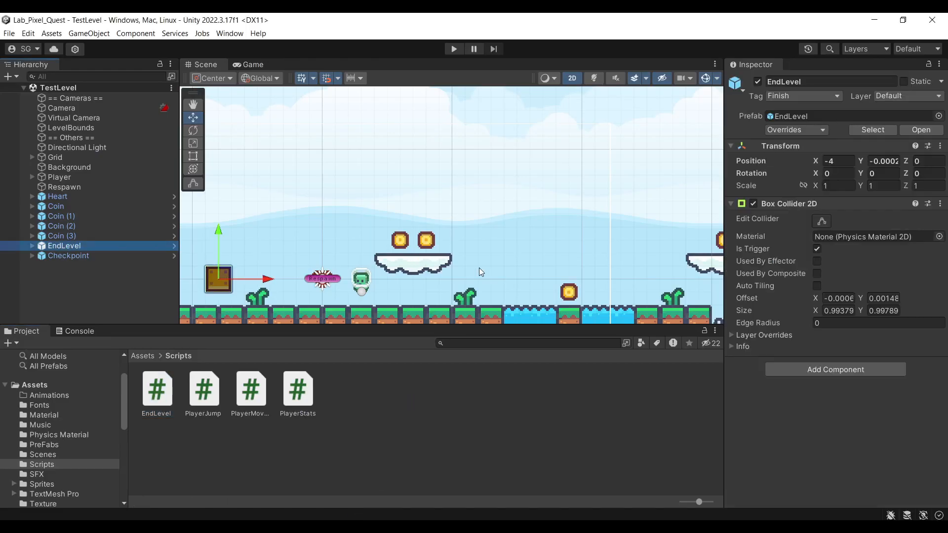
{"action": "left_click_drag", "start_coordinate": [168, 398], "coordinate": [794, 194]}
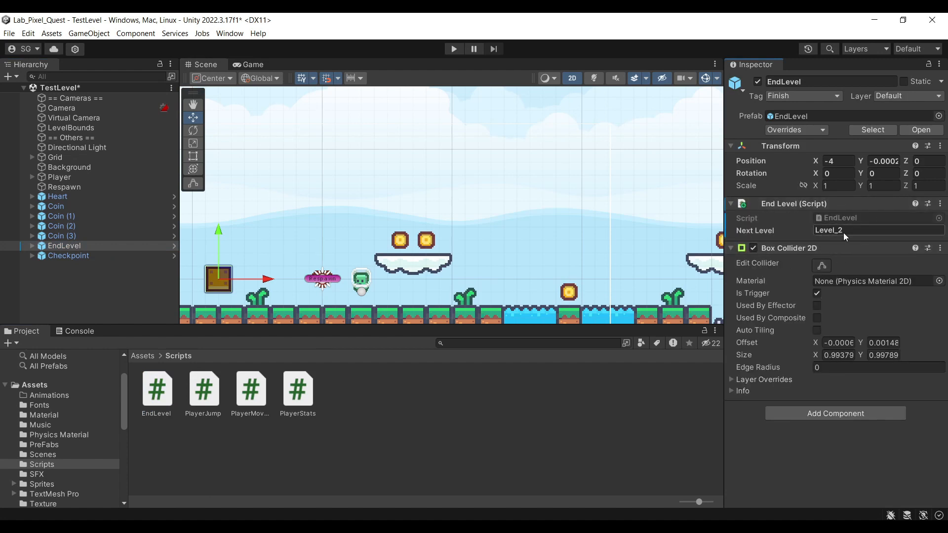
{"action": "left_click", "coordinate": [796, 132]}
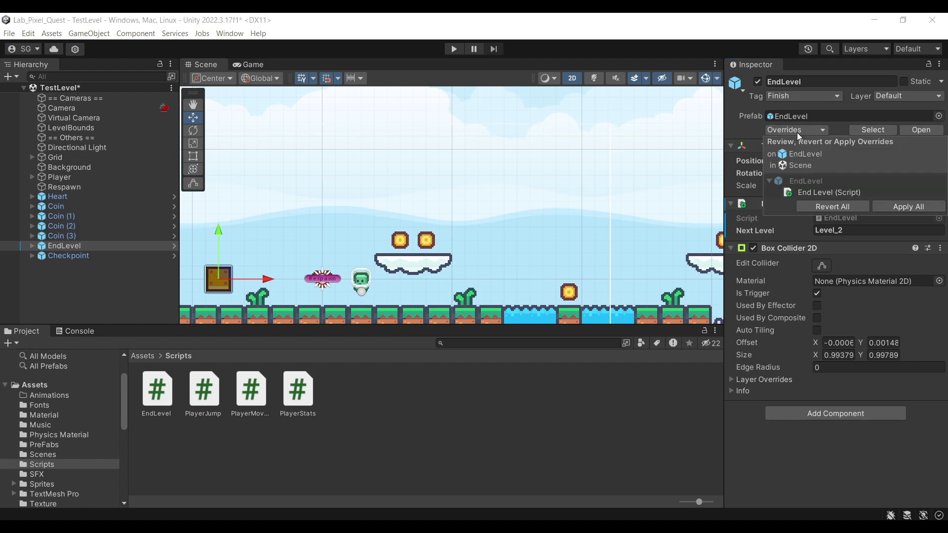
{"action": "left_click", "coordinate": [889, 205]}
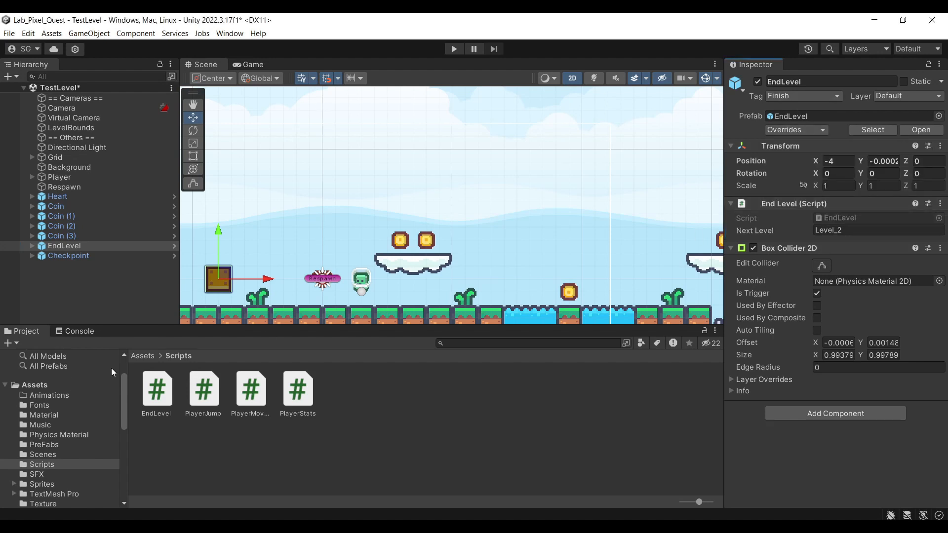
Open the Level_2 scene from the Scenes folder of Assets, saving the changes to TestLevel.
{"action": "left_click", "coordinate": [140, 352]}
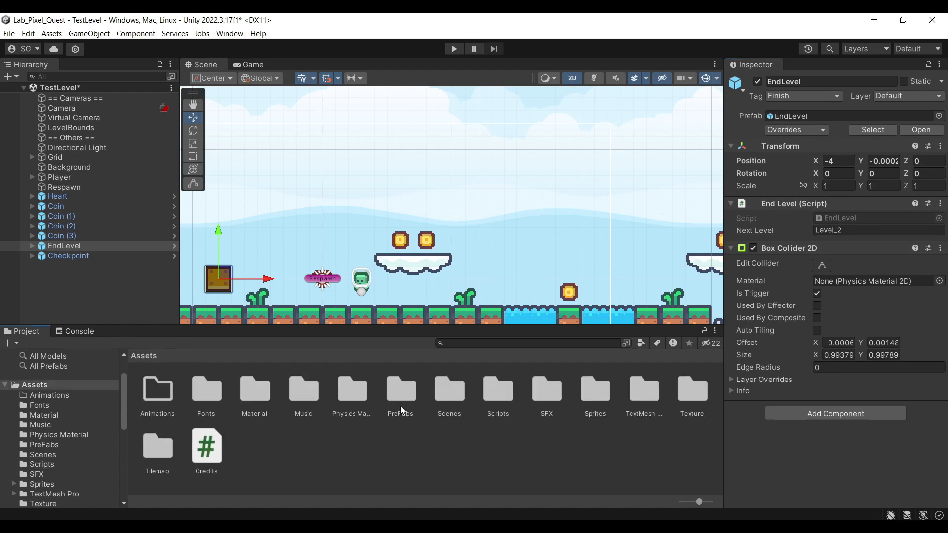
{"action": "double_click", "coordinate": [459, 394]}
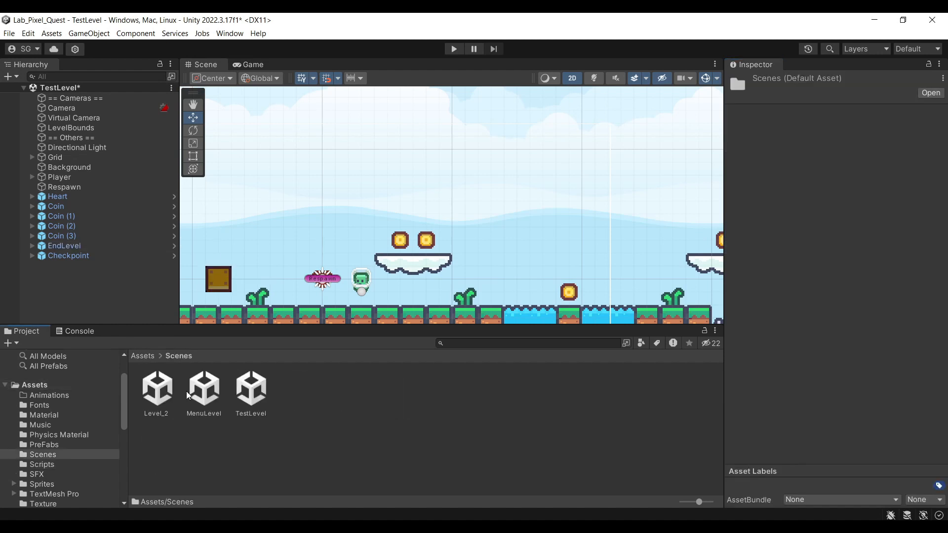
{"action": "double_click", "coordinate": [157, 390]}
{"action": "left_click", "coordinate": [458, 296]}
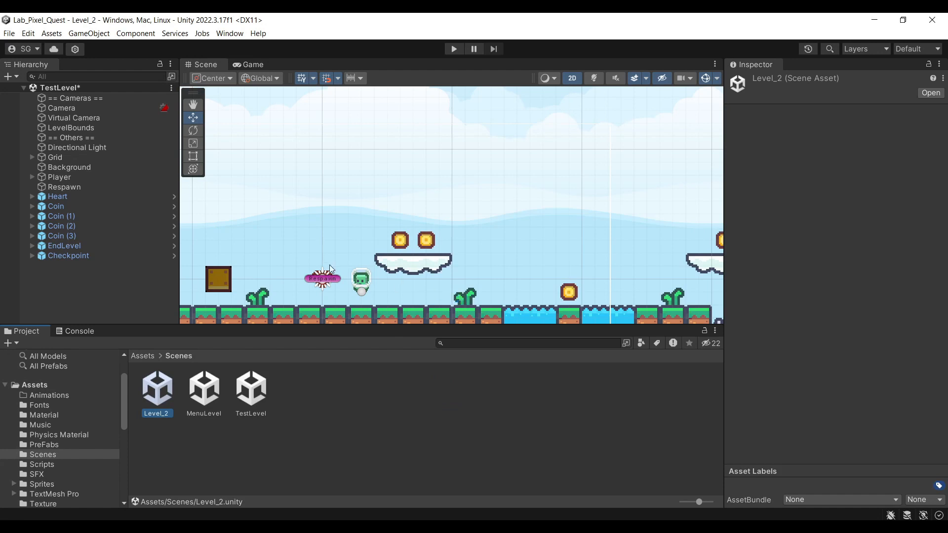
Set Next Level on Level_2's EndLevel object to TestLevel, then open the TestLevel scene with Level_2's changes saved.
{"action": "left_click", "coordinate": [219, 281]}
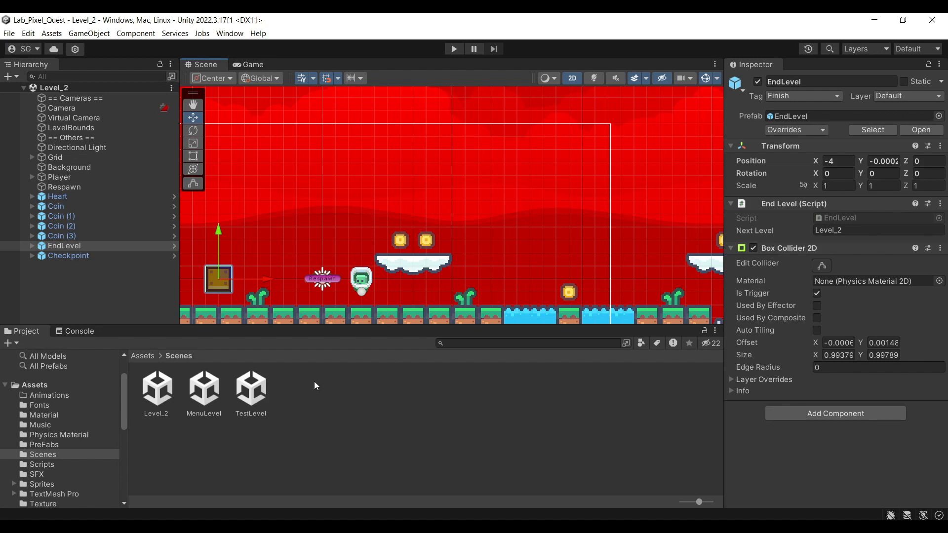
{"action": "left_click", "coordinate": [864, 228]}
{"action": "type", "text": "Test"}
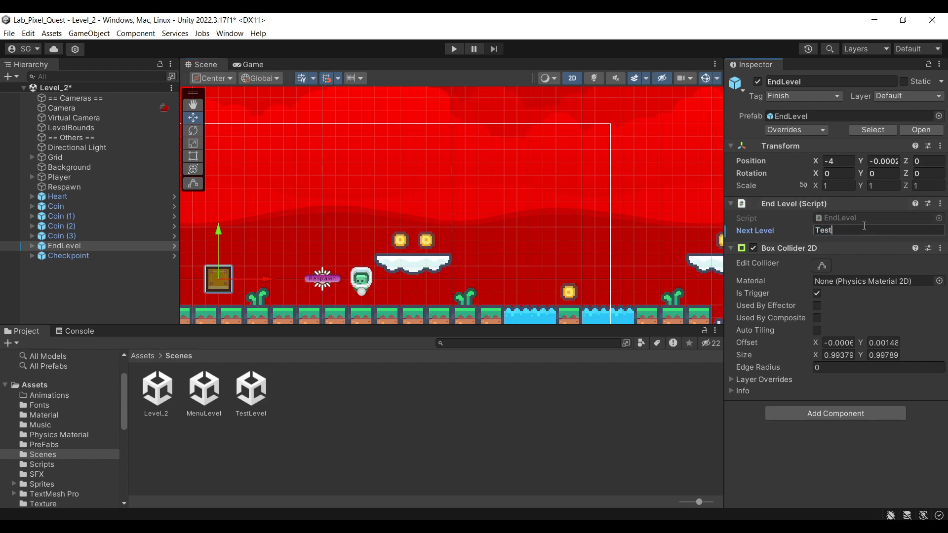
{"action": "type", "text": "Level"}
{"action": "double_click", "coordinate": [261, 399]}
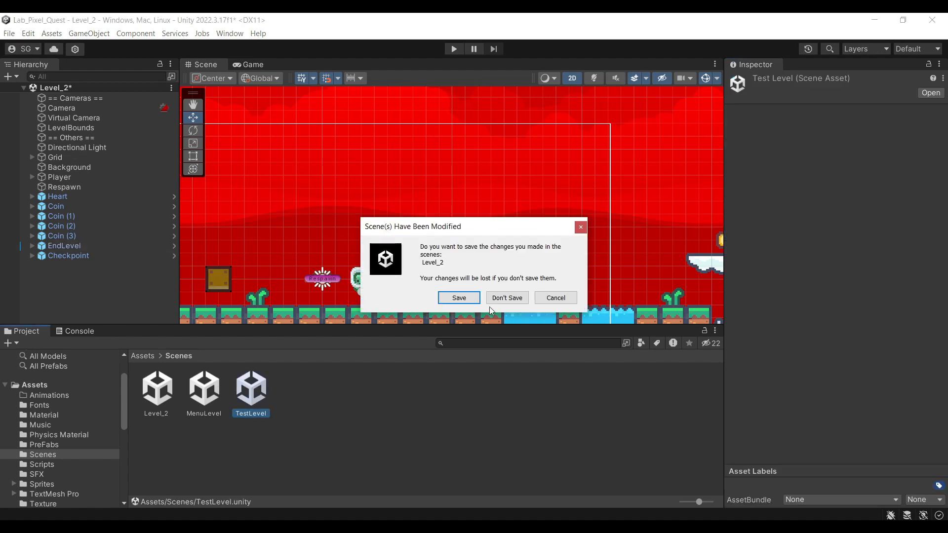
{"action": "left_click", "coordinate": [449, 298]}
Play-test the level transitions from TestLevel by walking the player left into the EndLevel block in each scene.
{"action": "key", "text": "ctrl+p"}
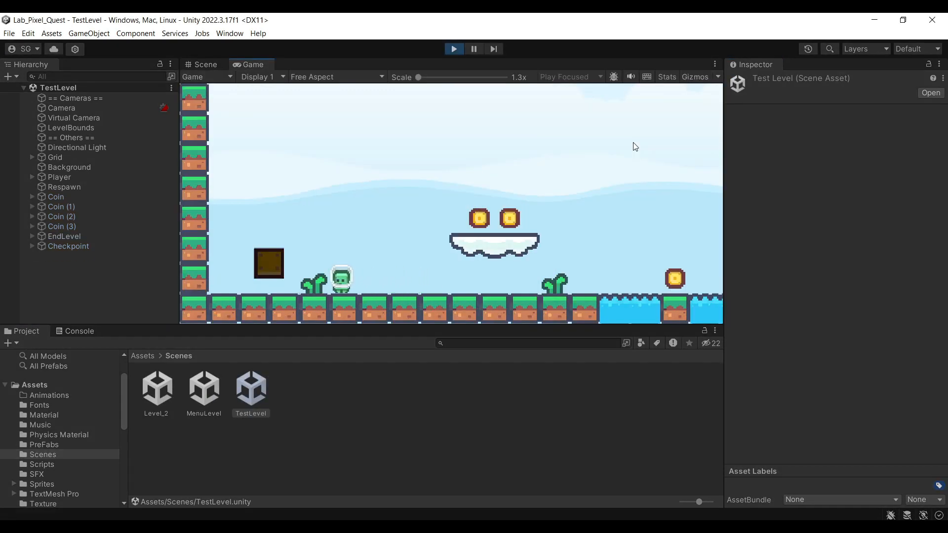
{"action": "key", "text": "a"}
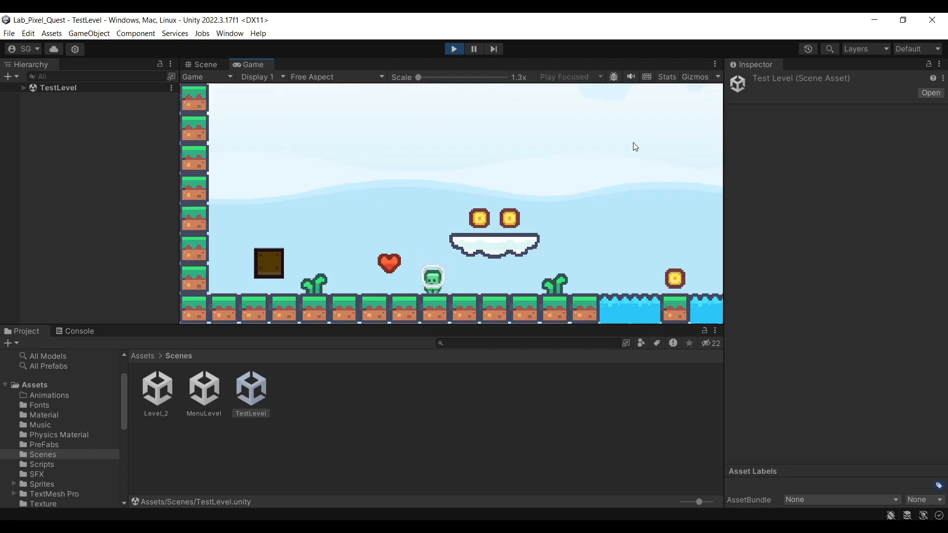
{"action": "key", "text": "a"}
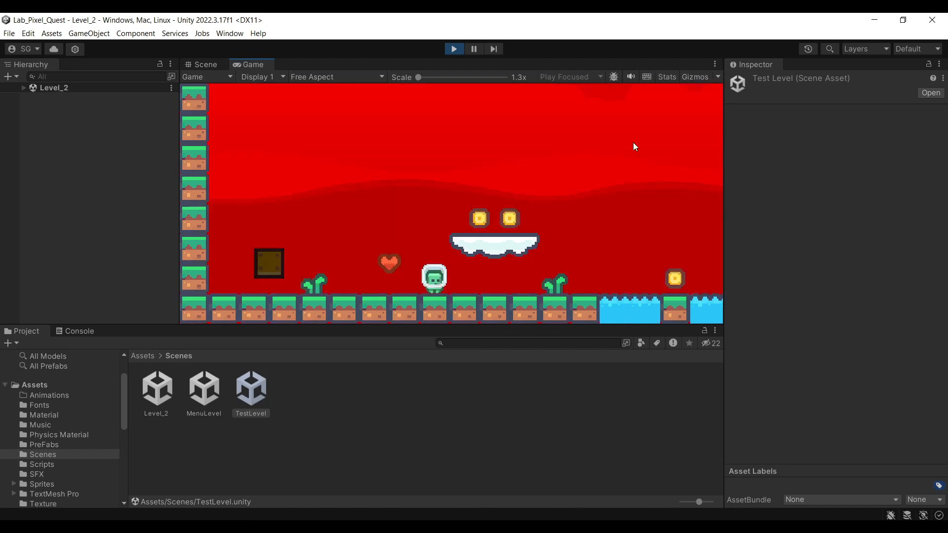
{"action": "key", "text": "a"}
{"action": "key", "text": "a"}
{"action": "key", "text": "a"}
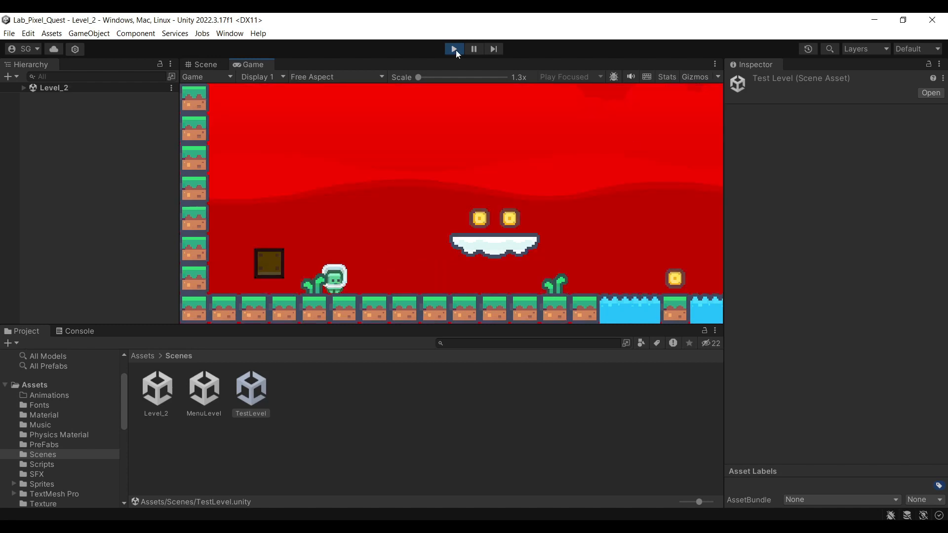